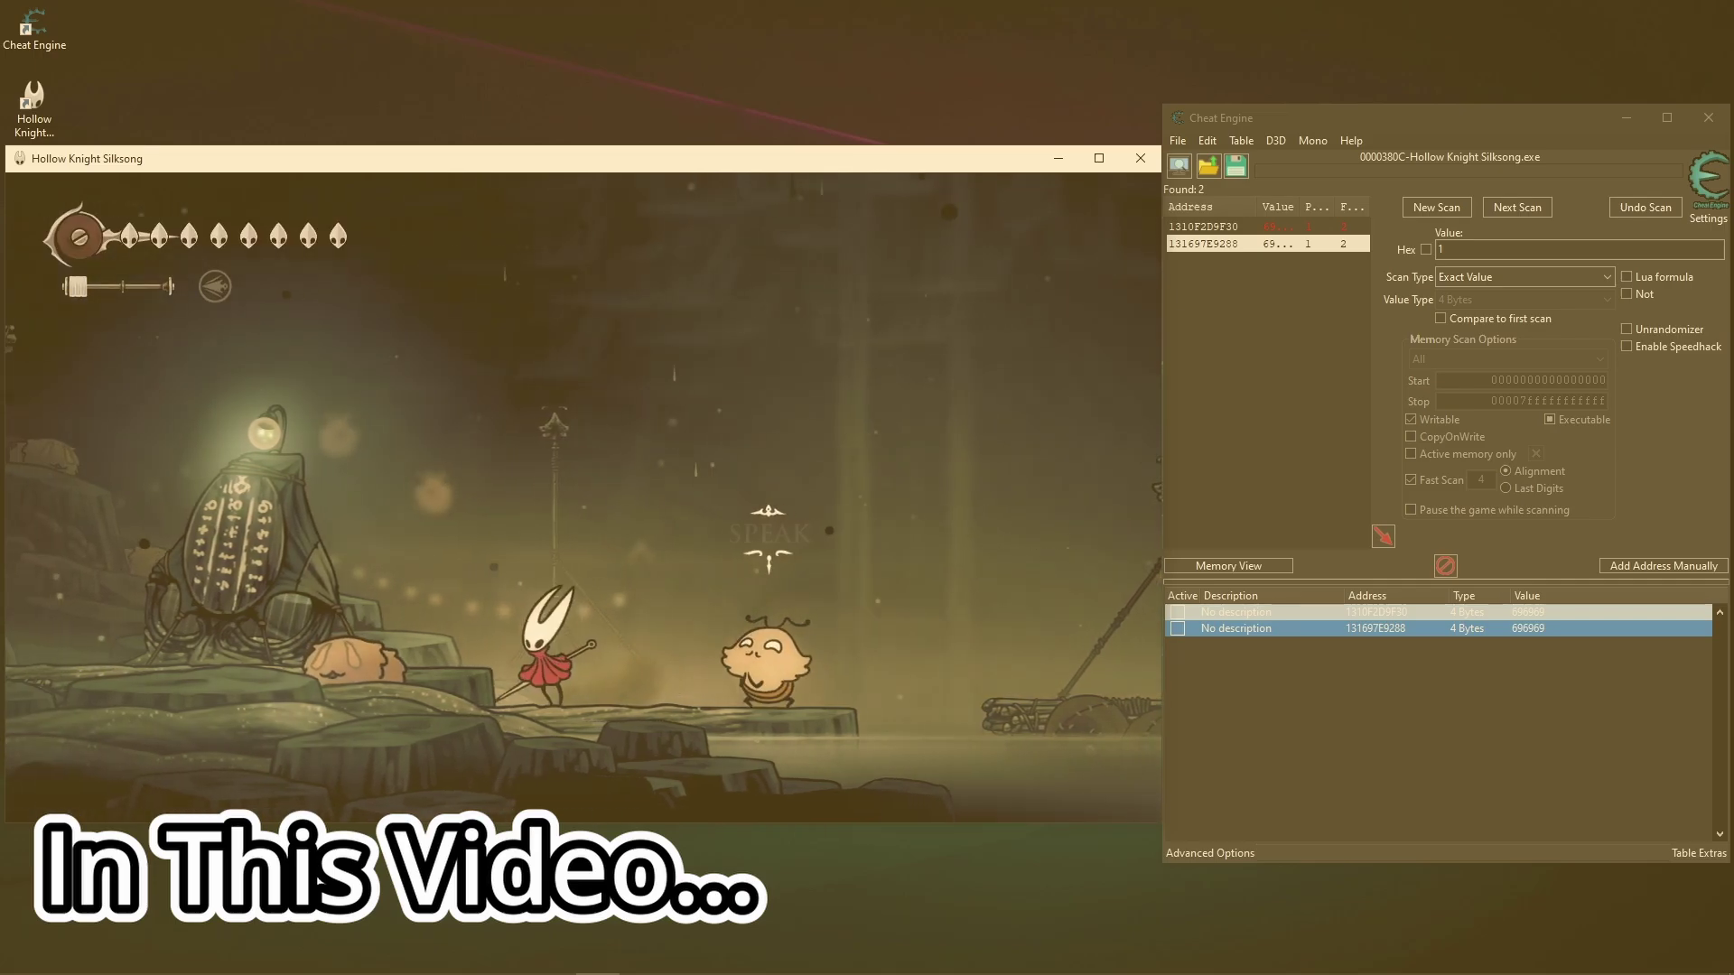
key(z)
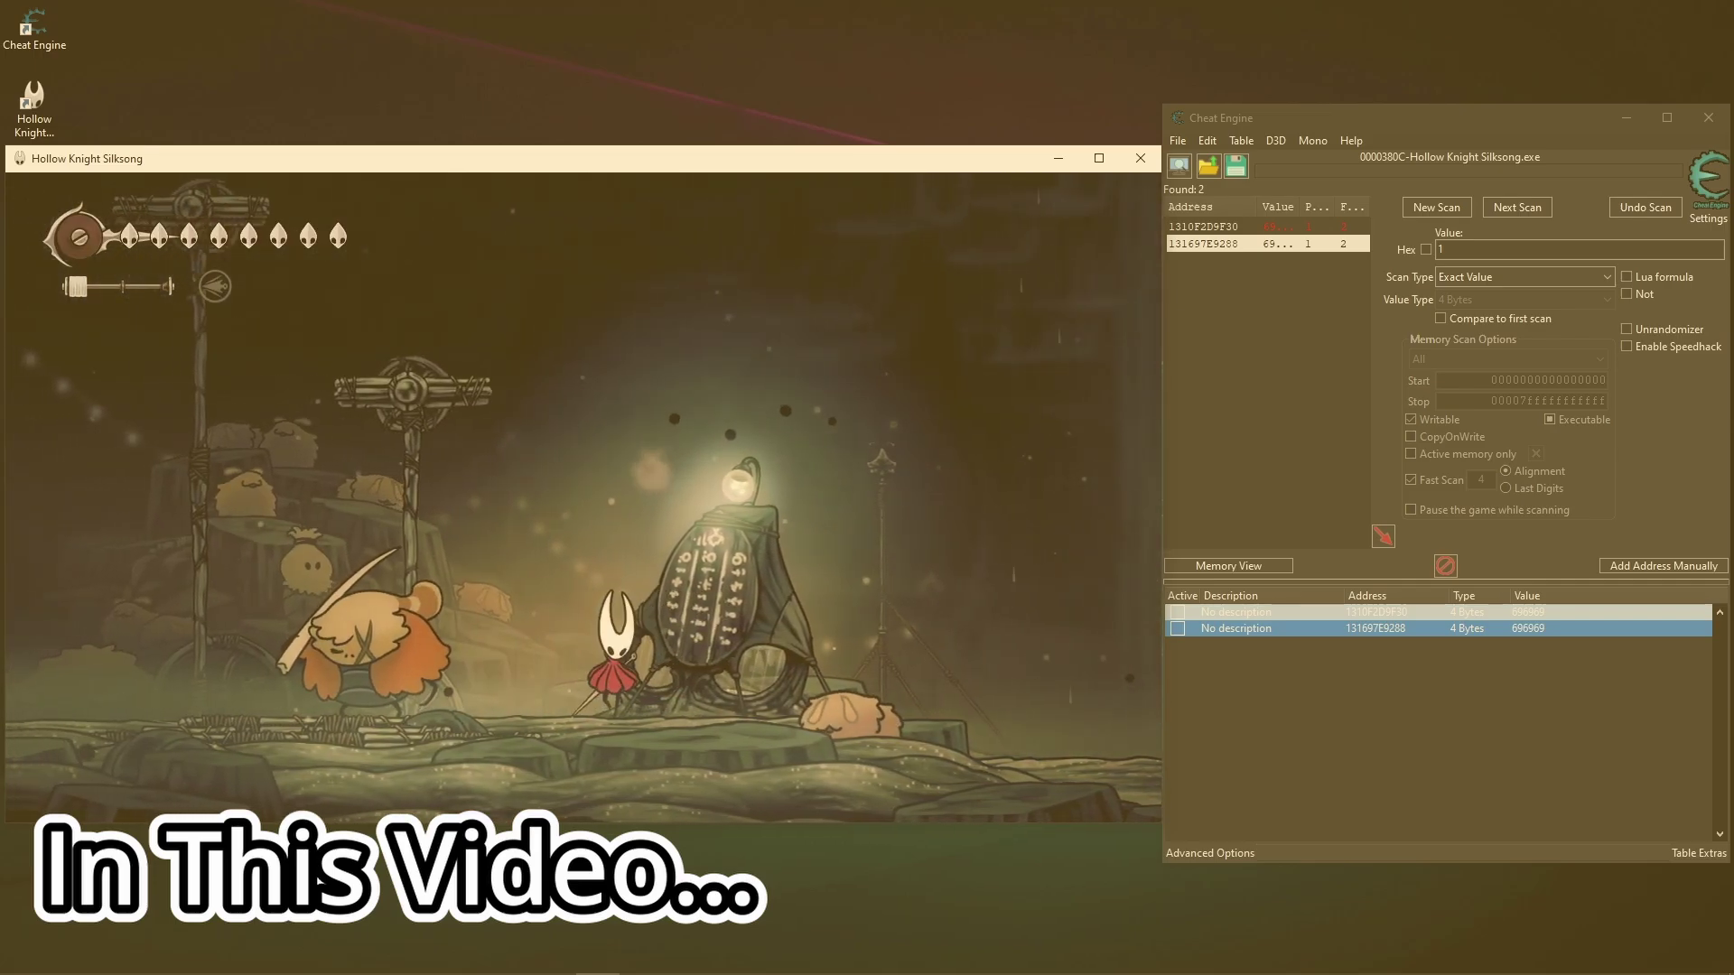
key(Up)
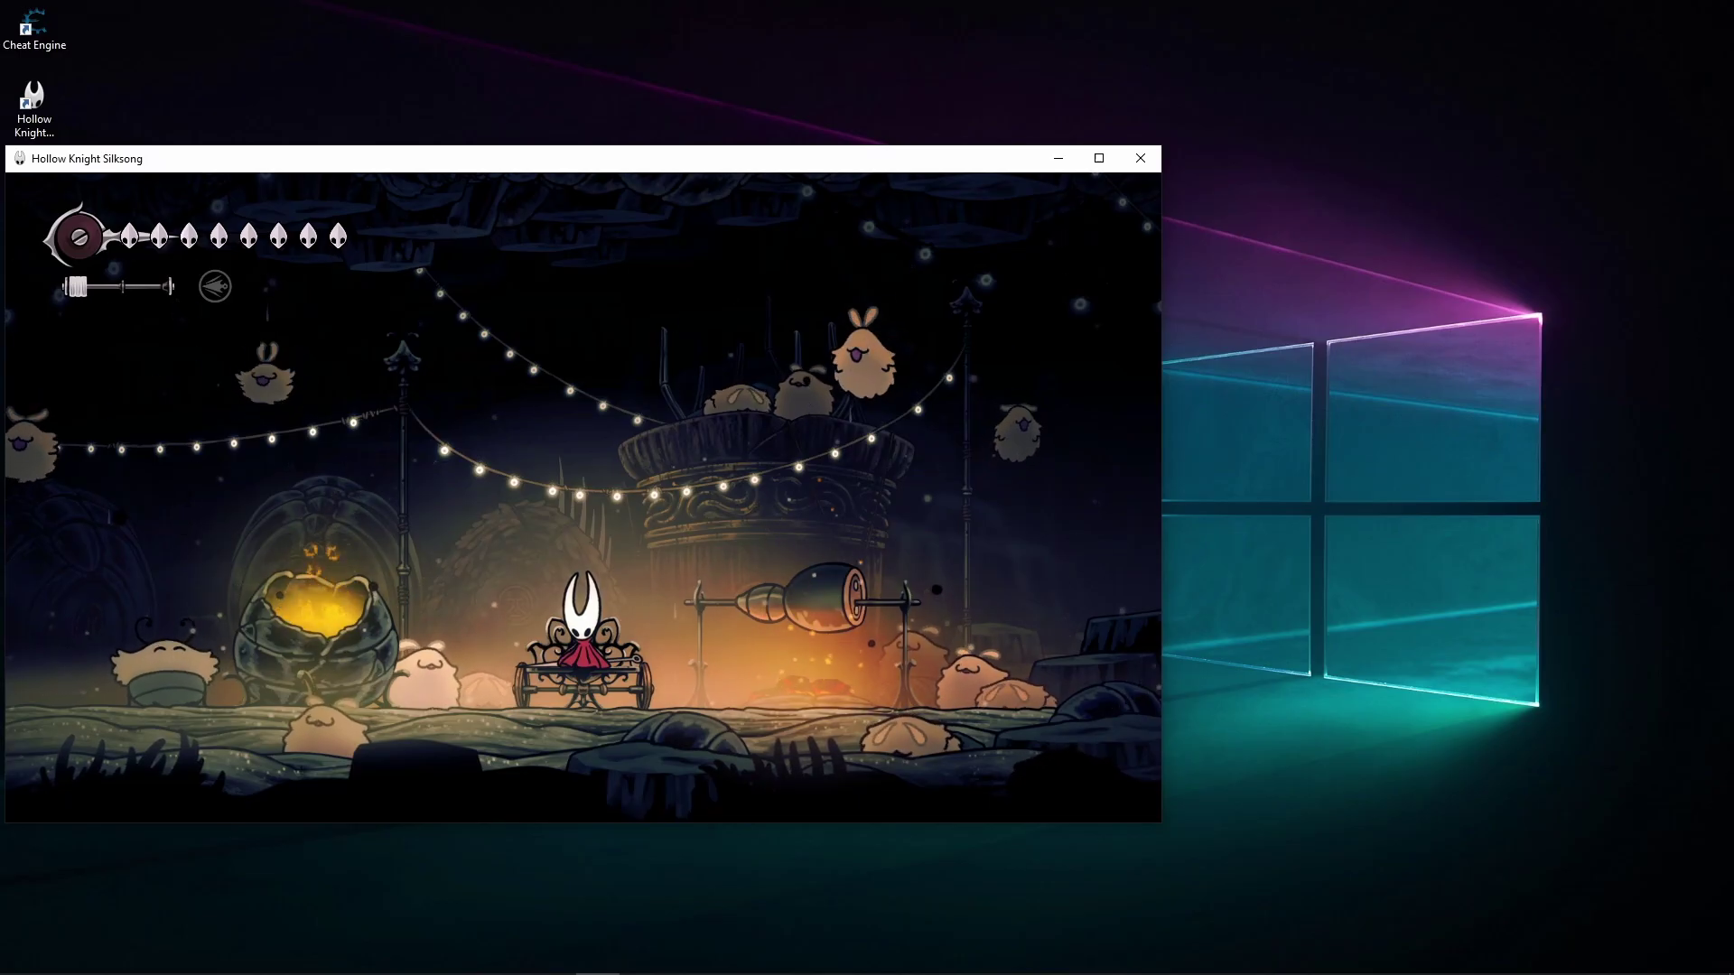
- Move Hornet from the bench area through the flea camp, past the Fleamaster on the lit stage
key(Left)
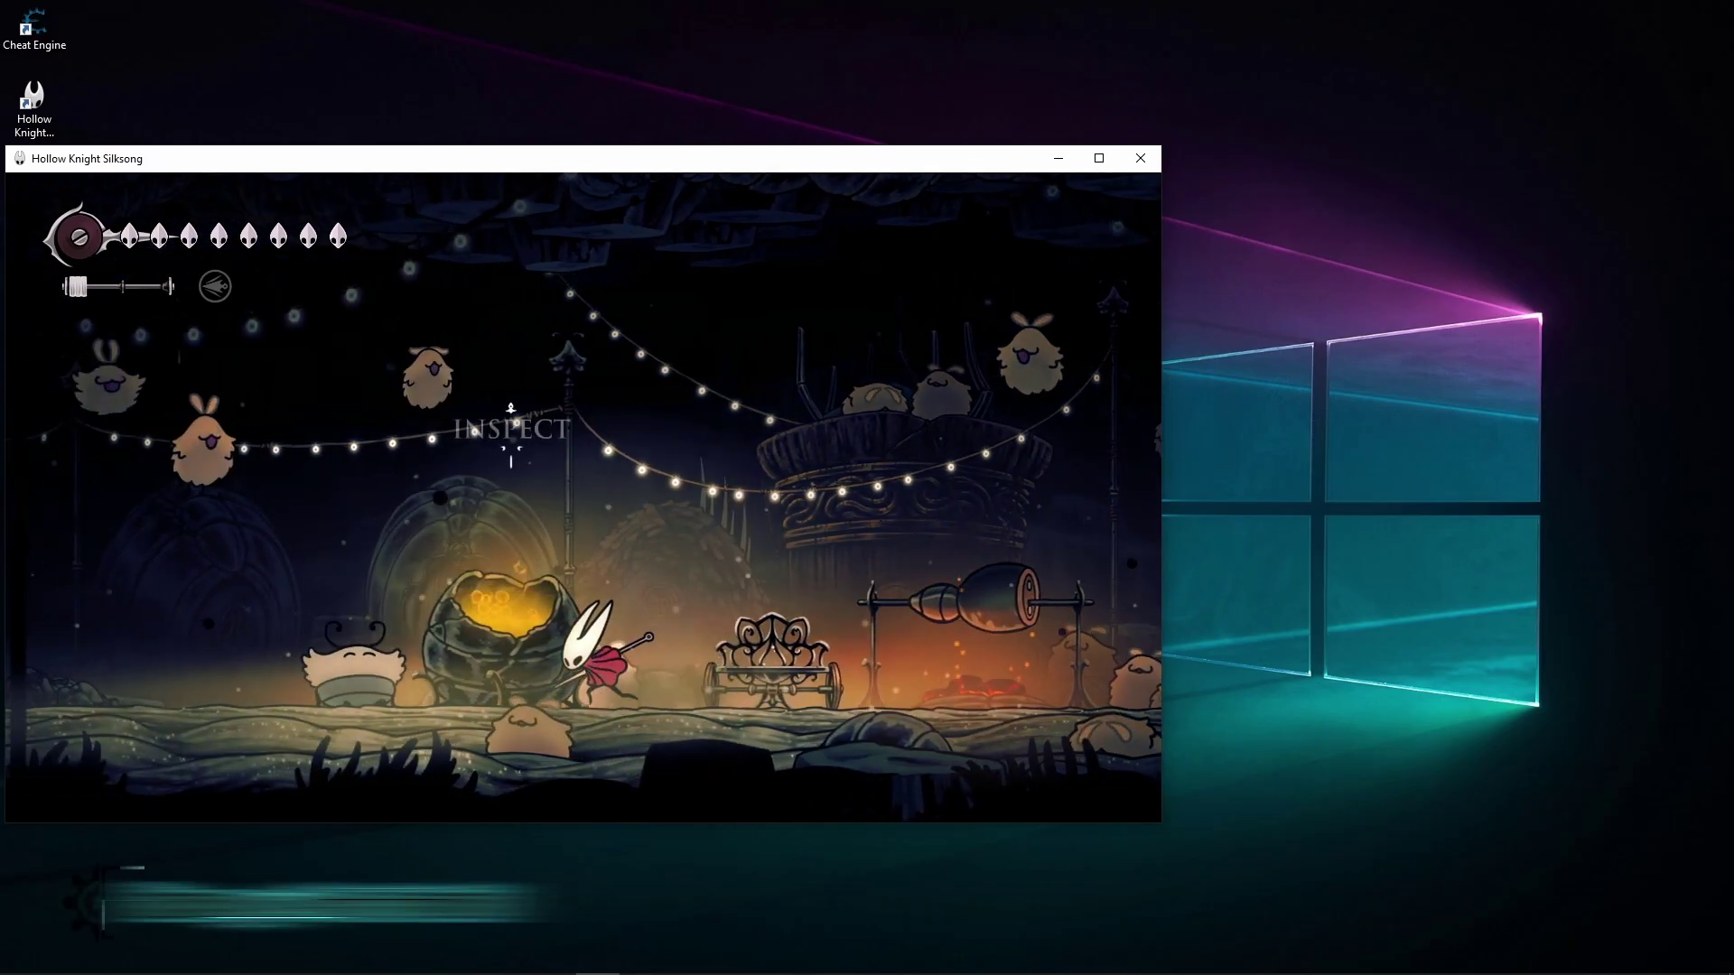
key(Right)
key(z)
key(Right)
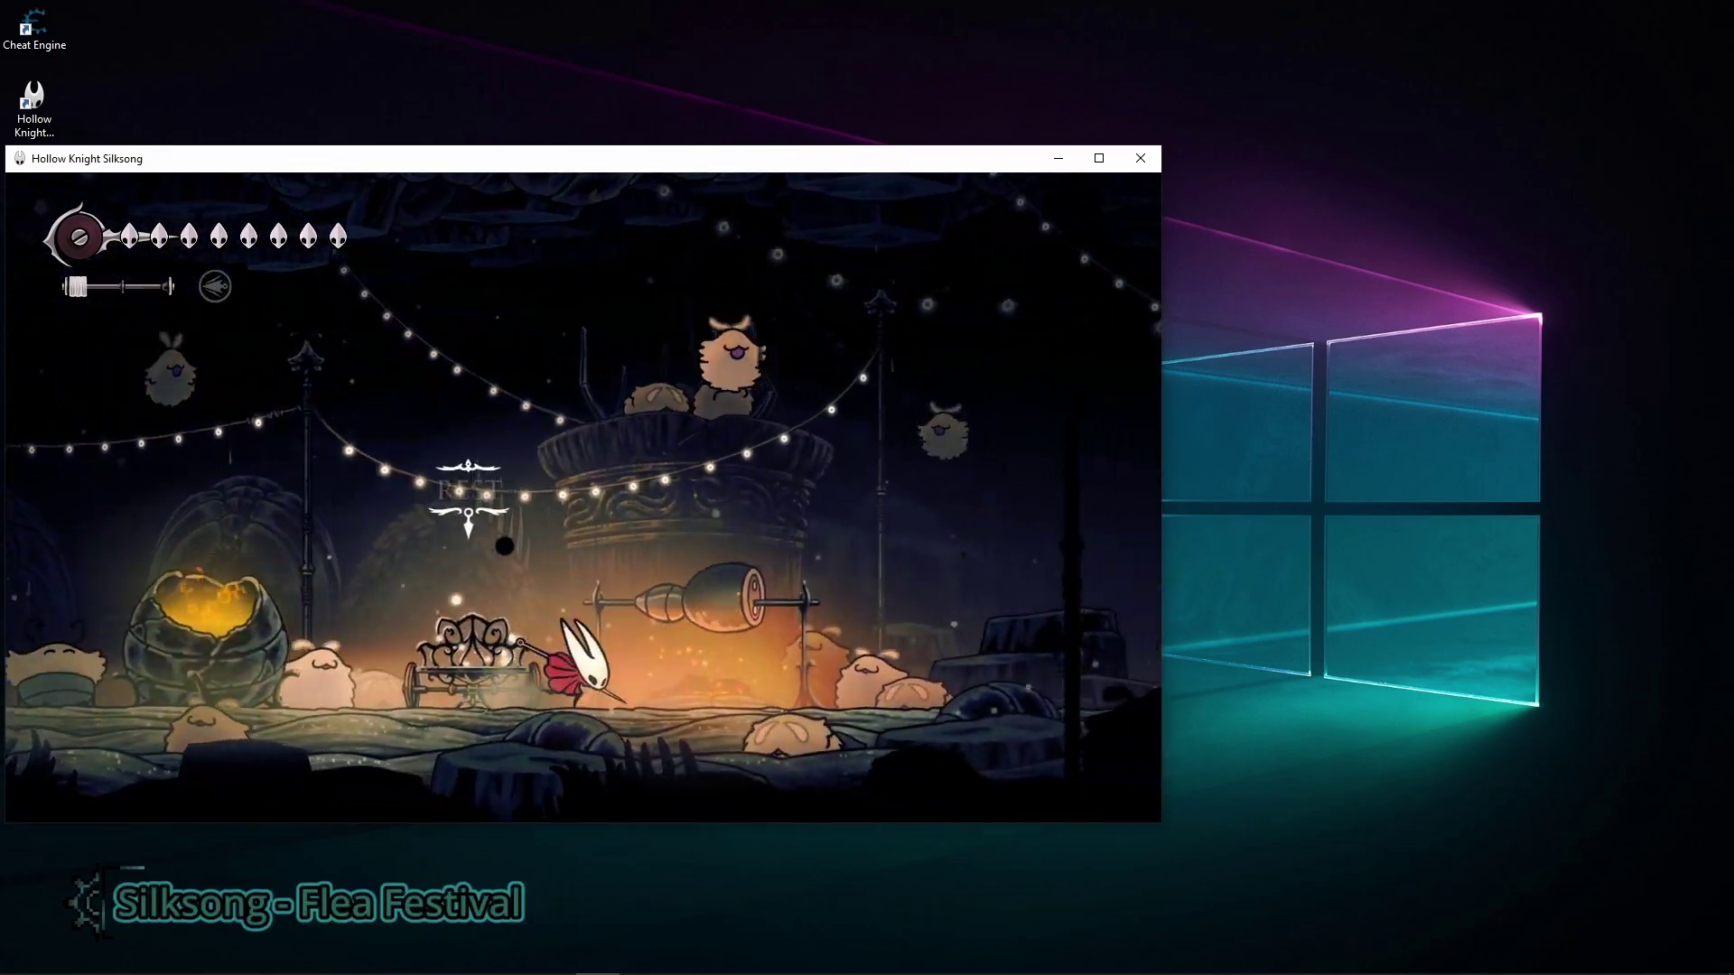
key(Right)
key(z)
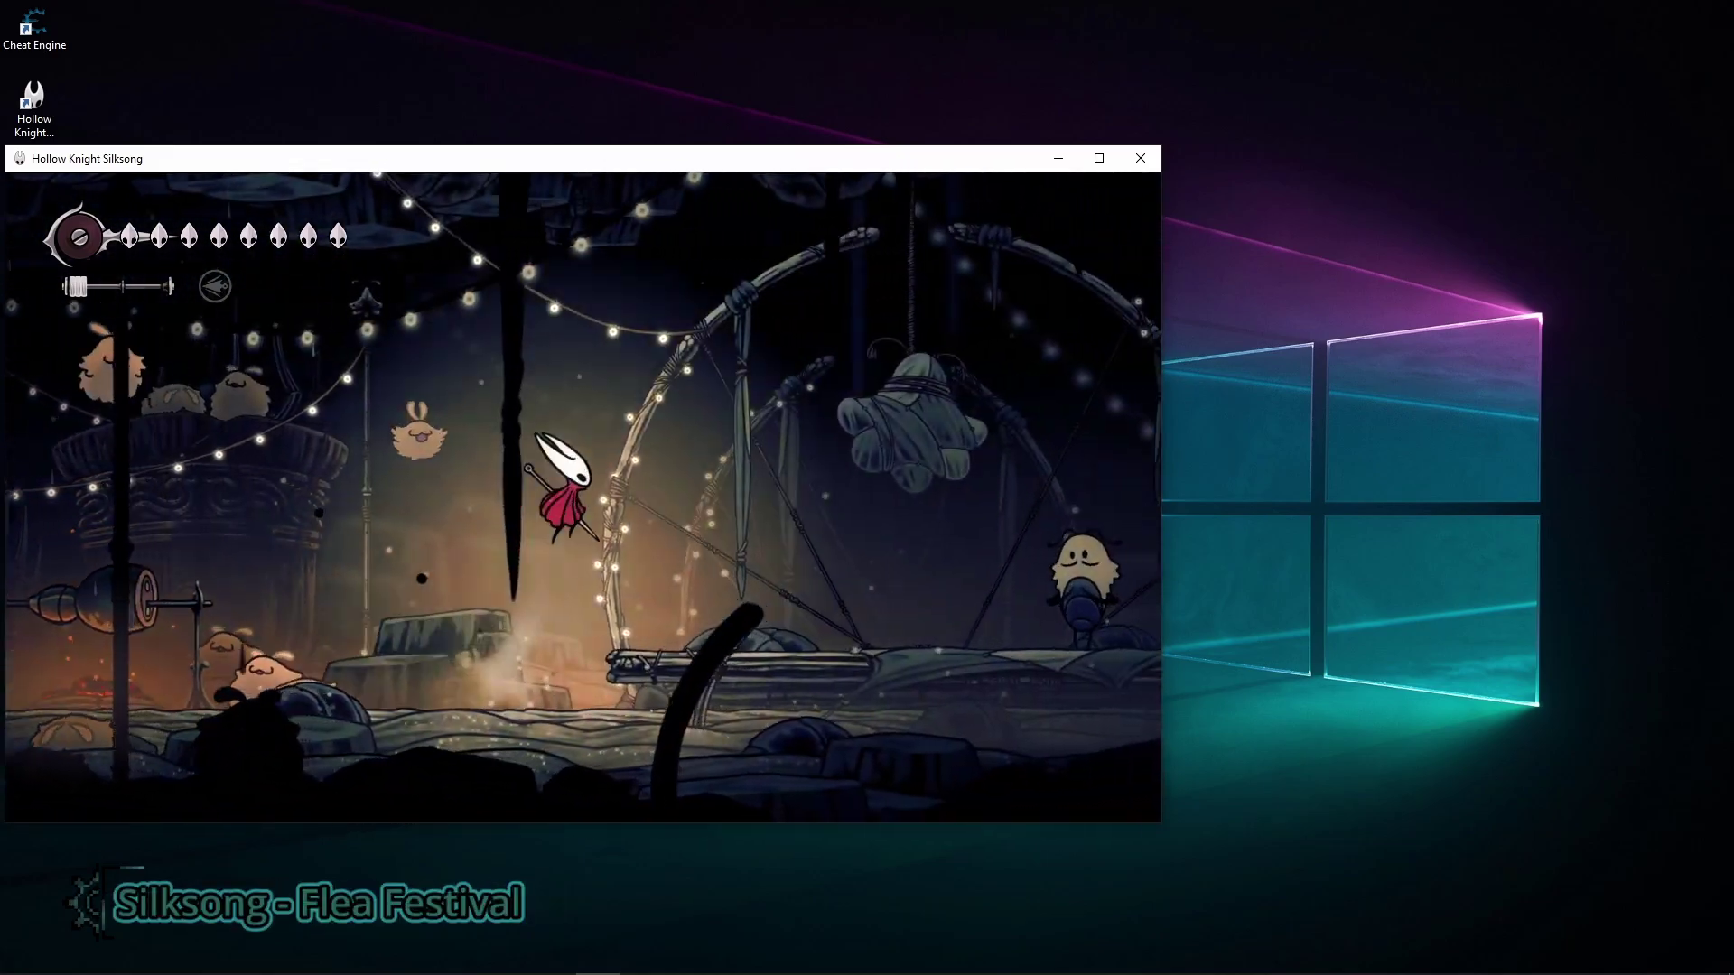
key(z)
key(Right)
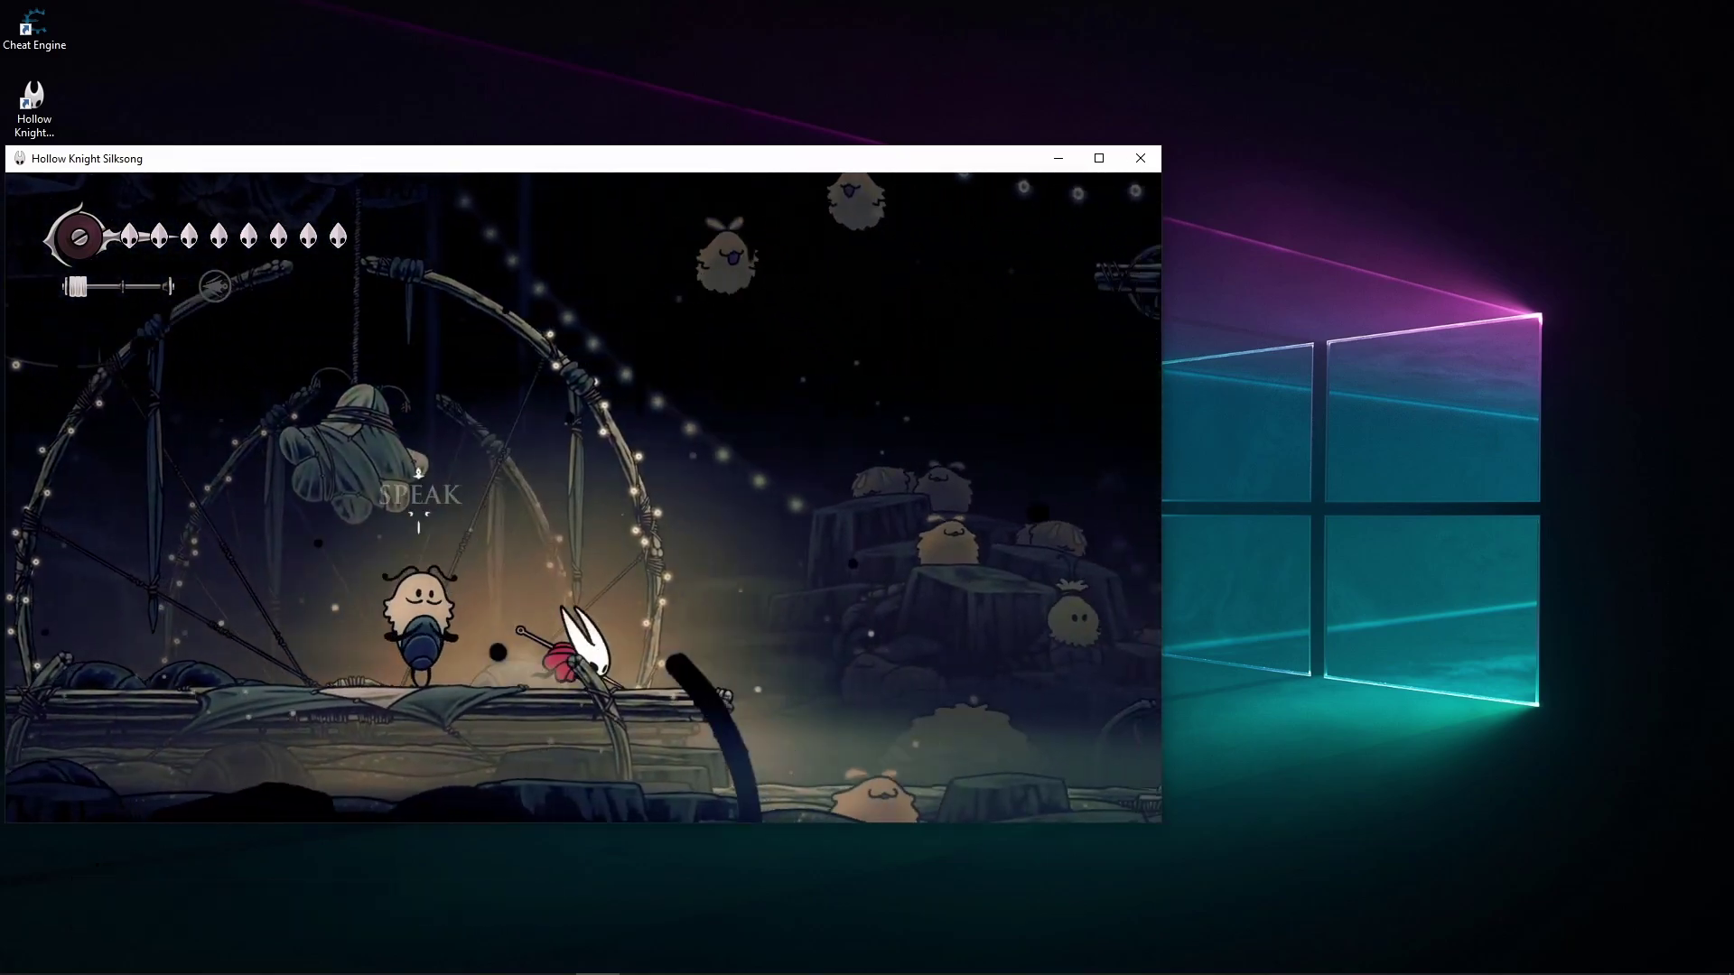
- Bring Hornet to the festival scoreboard and review the Juggle, Dodge and Bounce scores
key(z)
key(Right)
key(z)
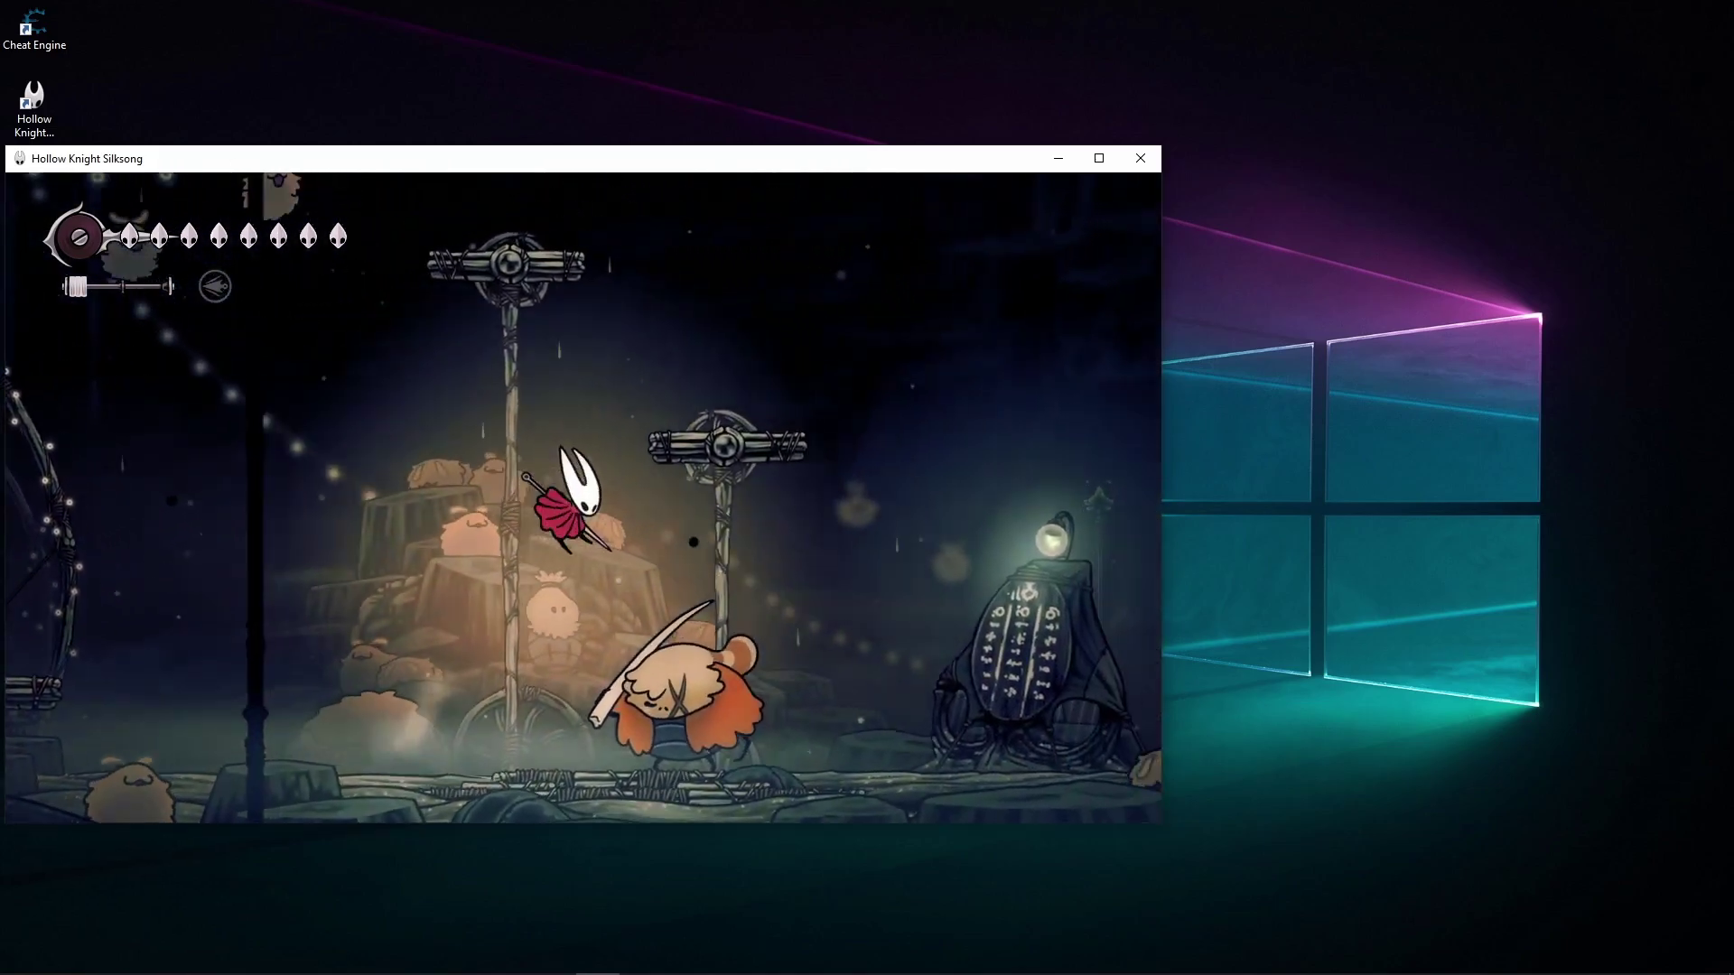
key(Left)
key(Right)
key(z)
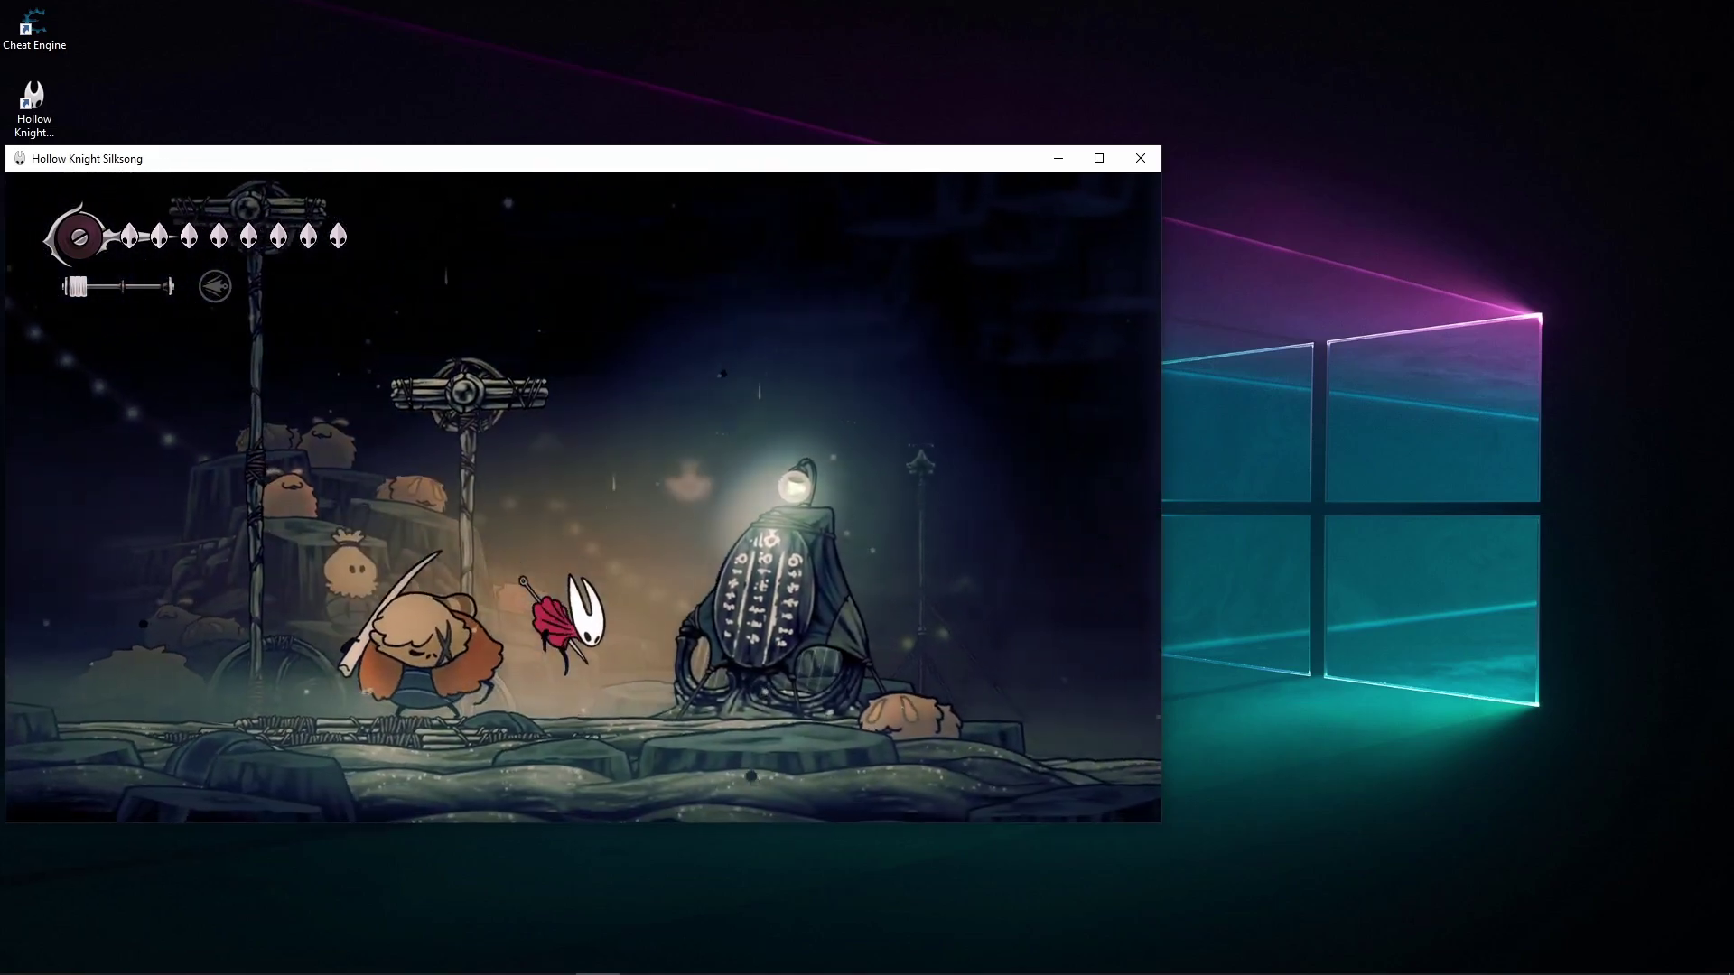
key(Up)
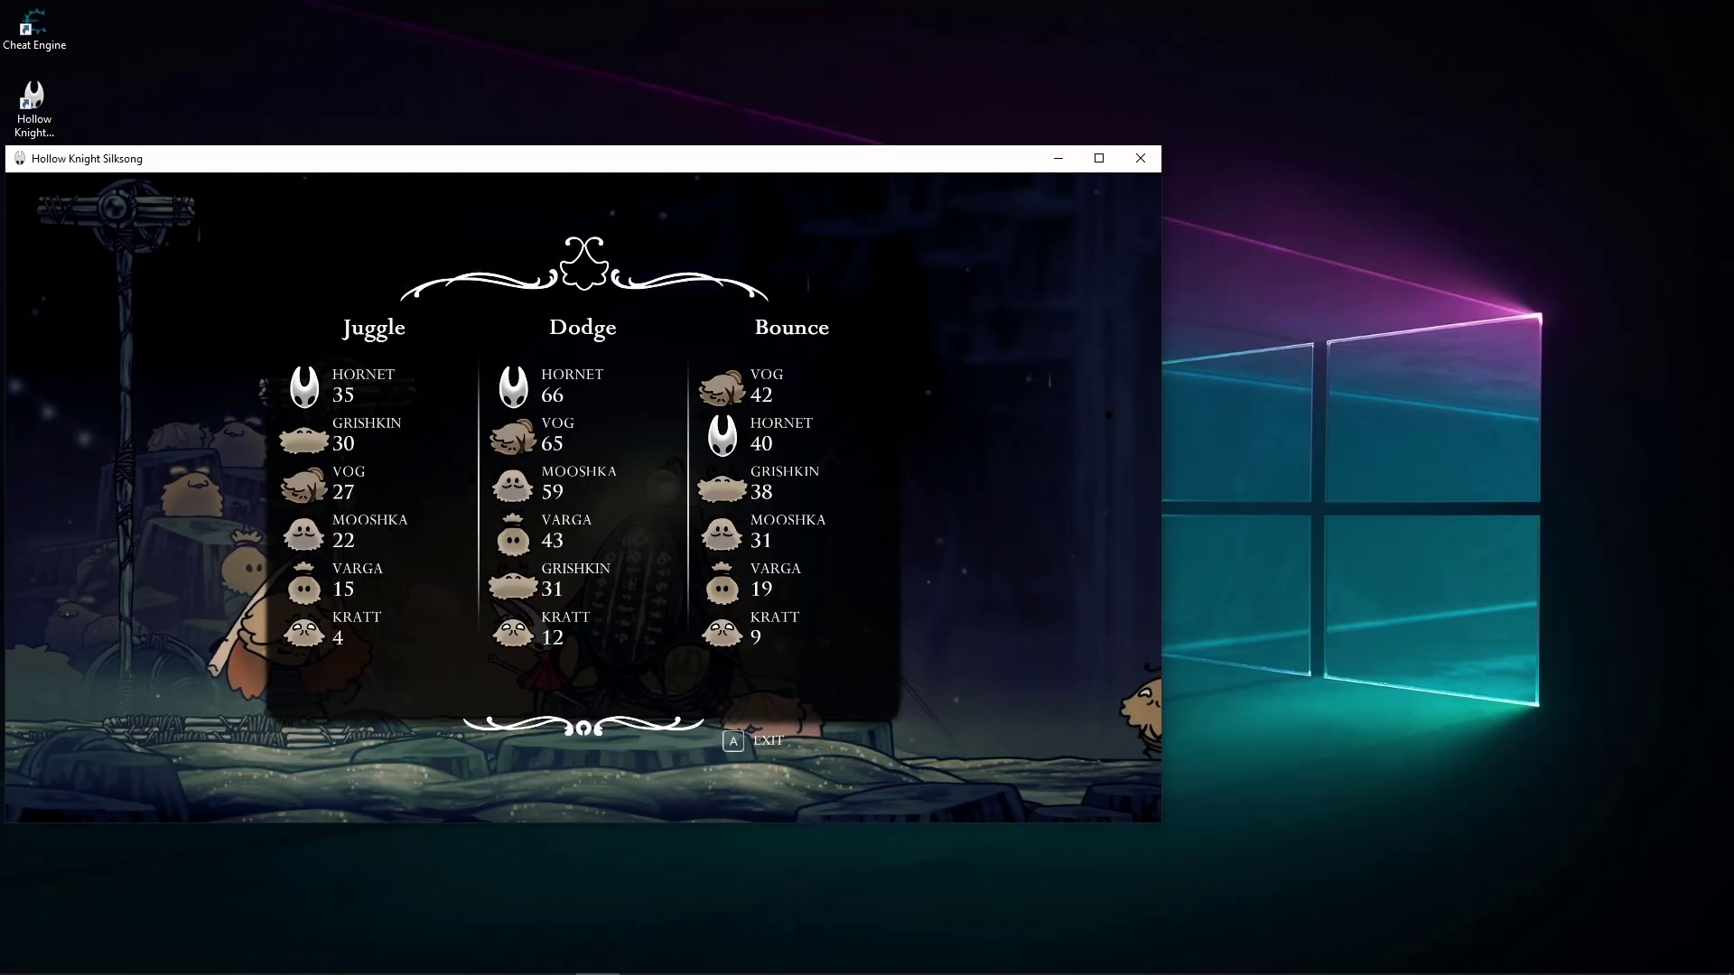
key(a)
- Visit the flea host at the water's edge and then the large blade-carrying flea beside the poles
key(Right)
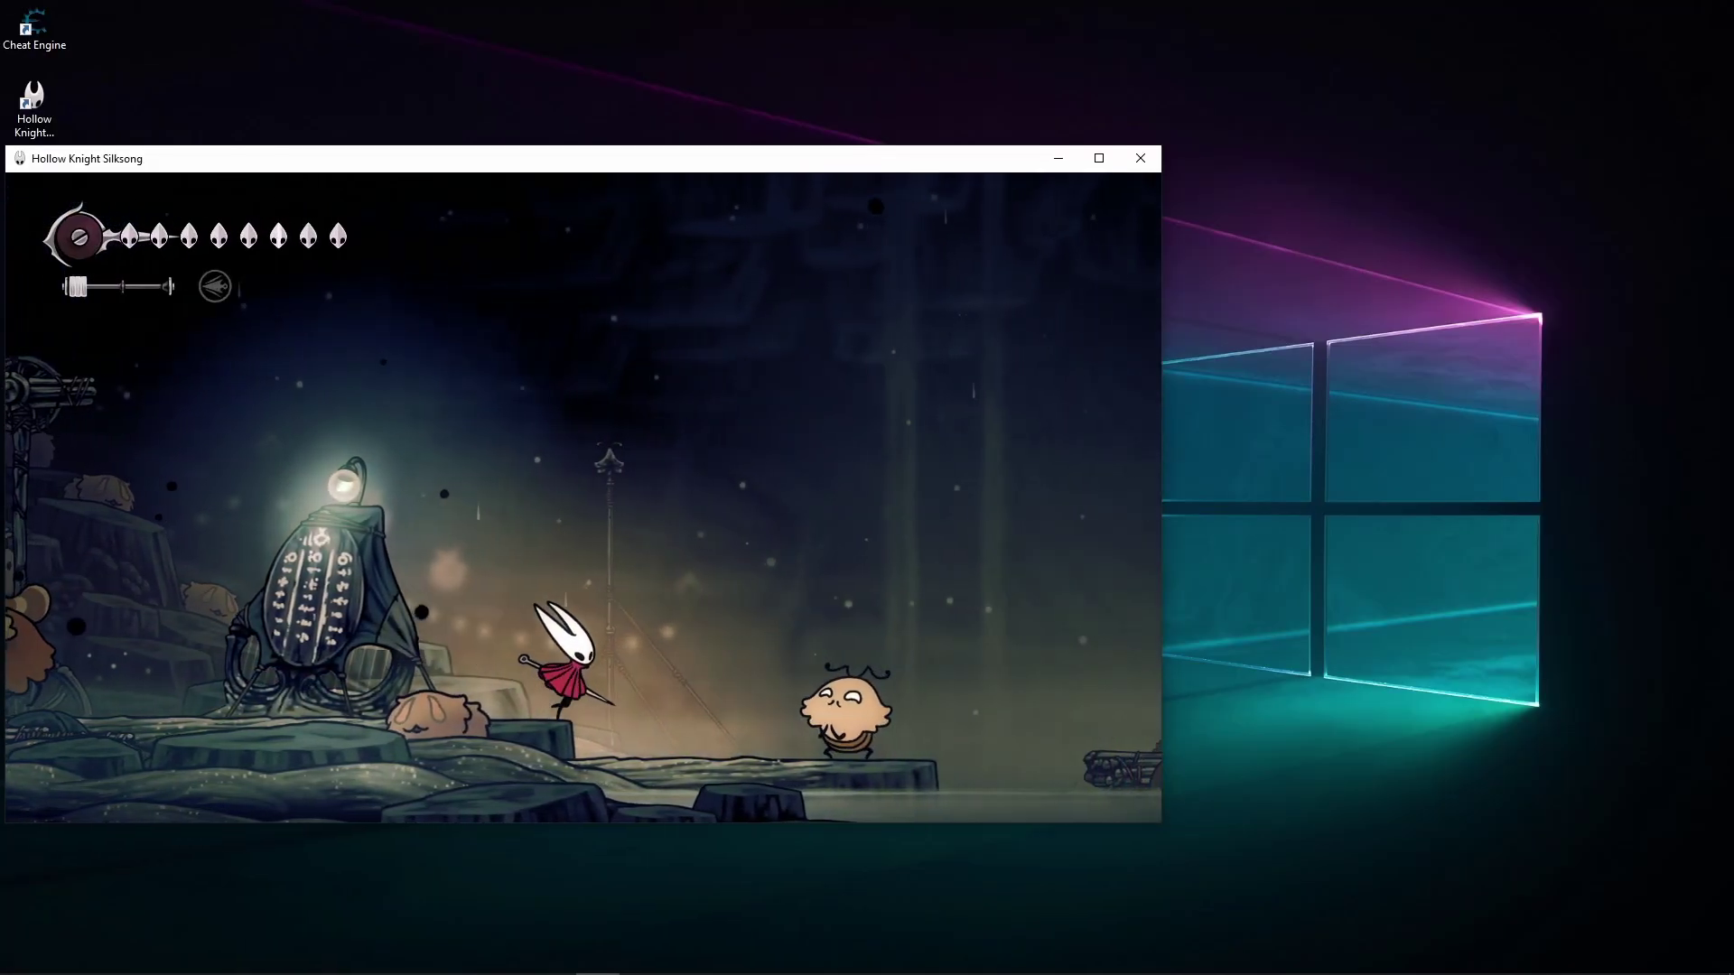
key(Right)
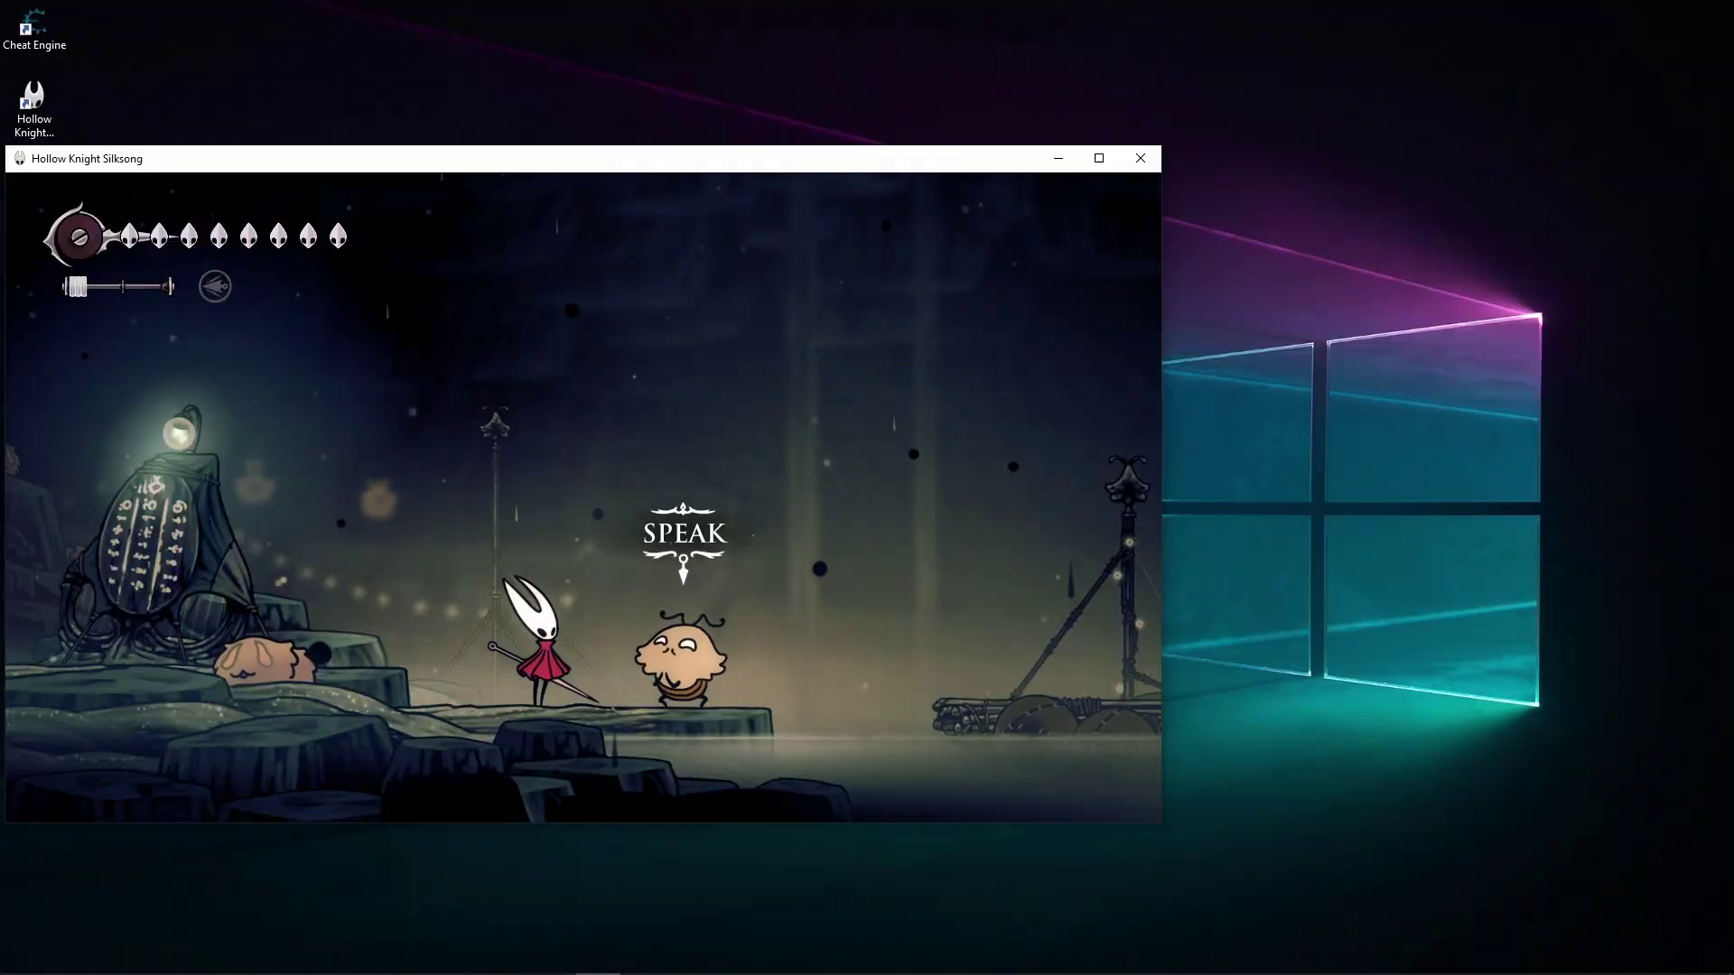
key(Left)
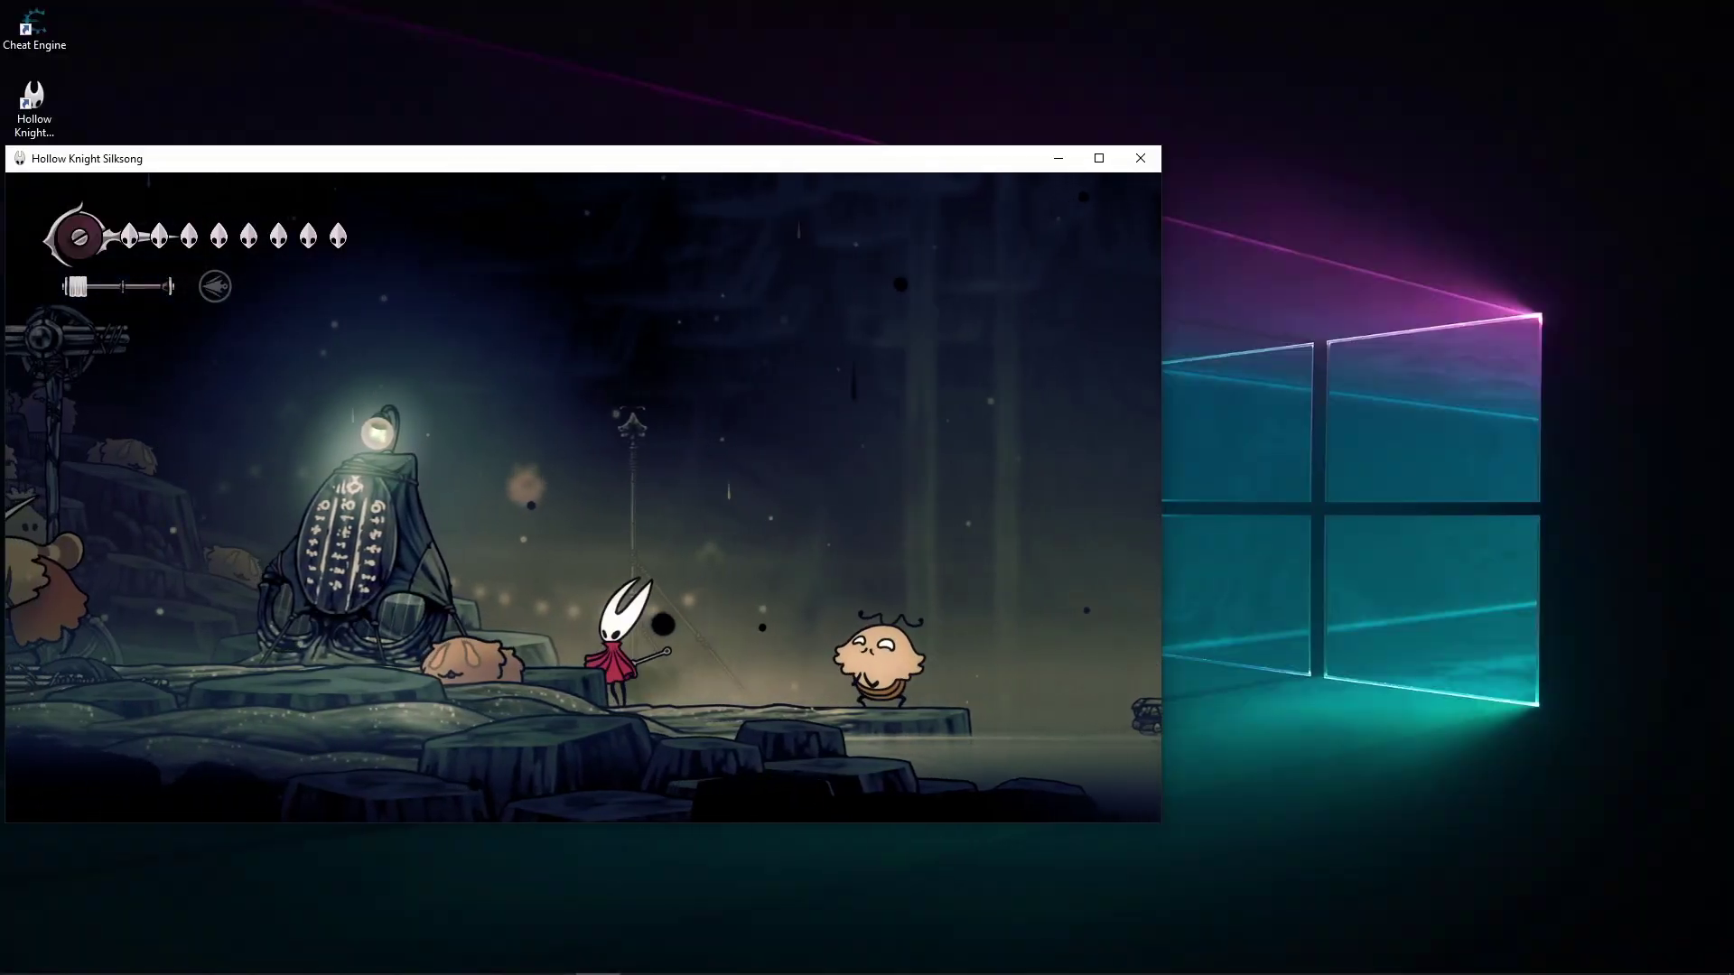
key(Left)
key(z)
key(Up)
key(a)
key(Left)
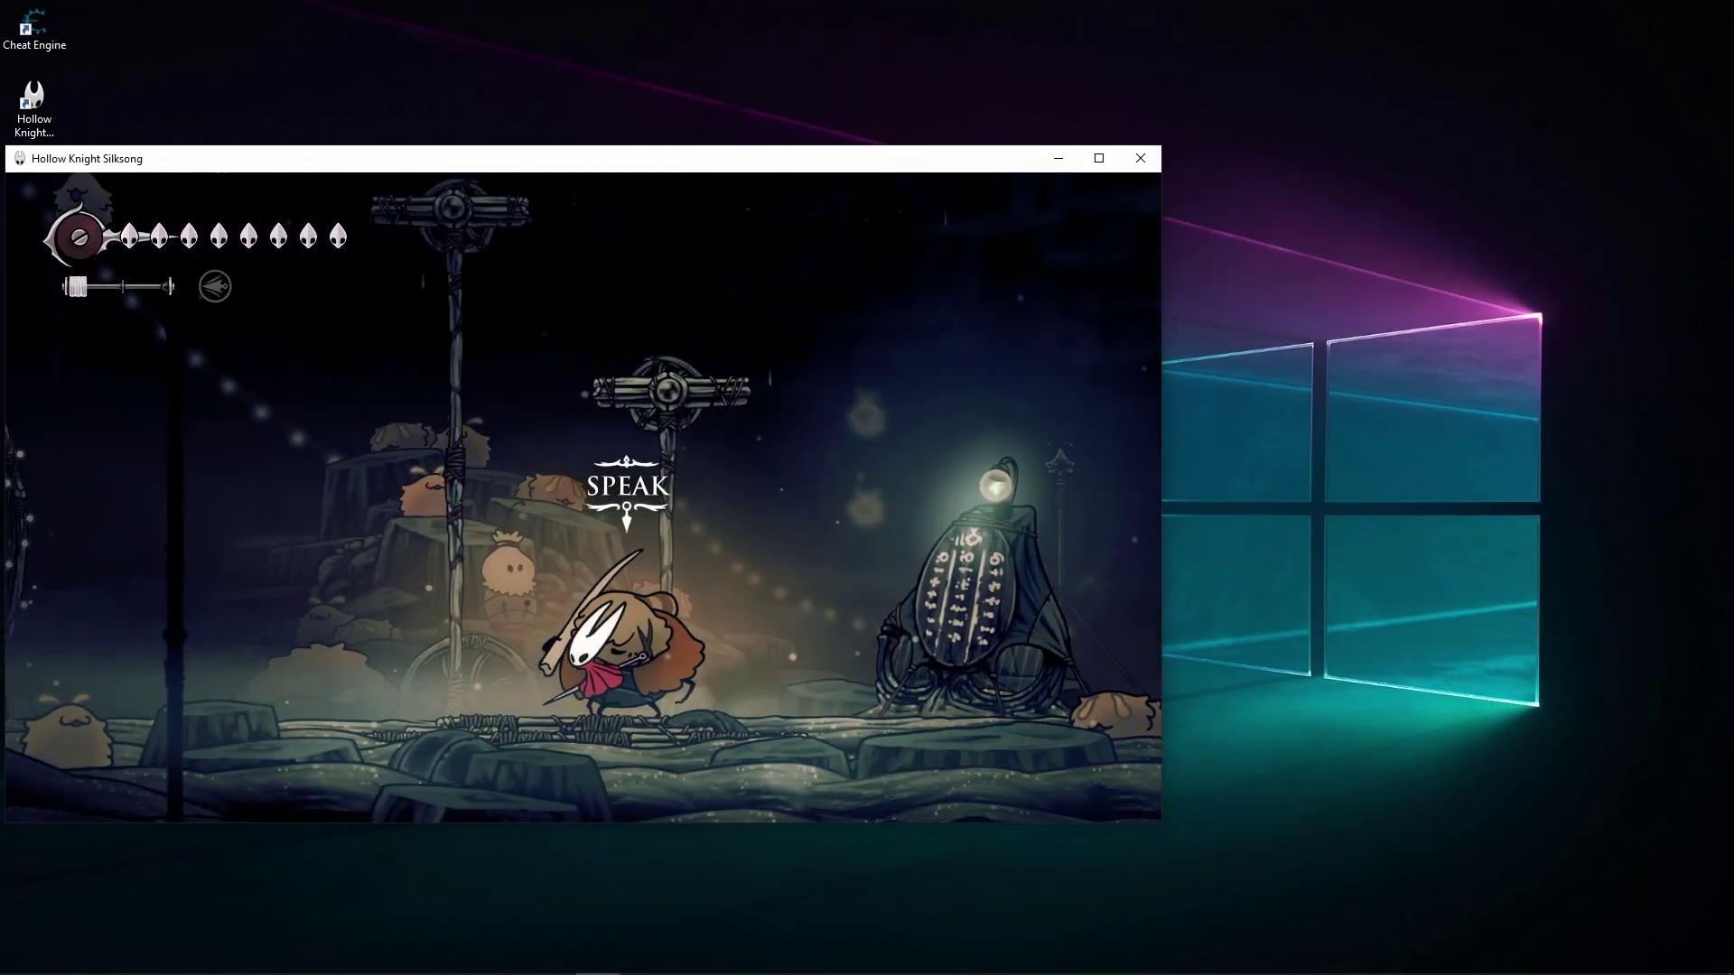
key(Right)
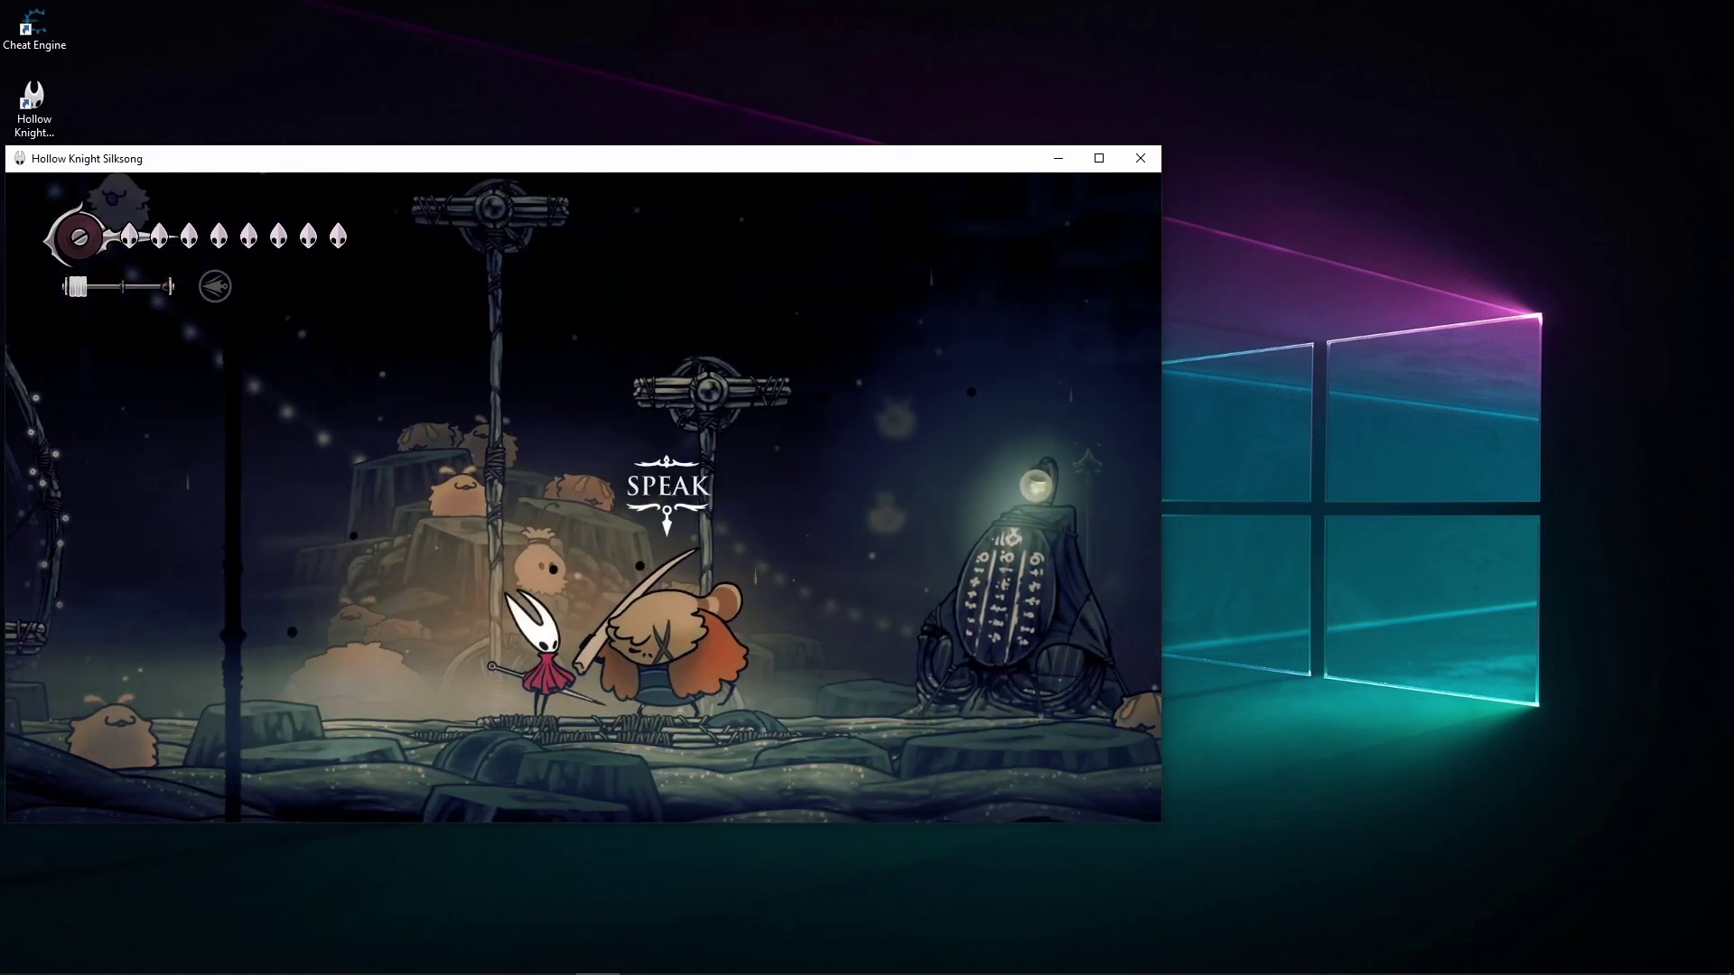
- Return to Fleamaster Mooshka on the stage and agree to compete in Flea Juggle
key(Left)
key(Left)
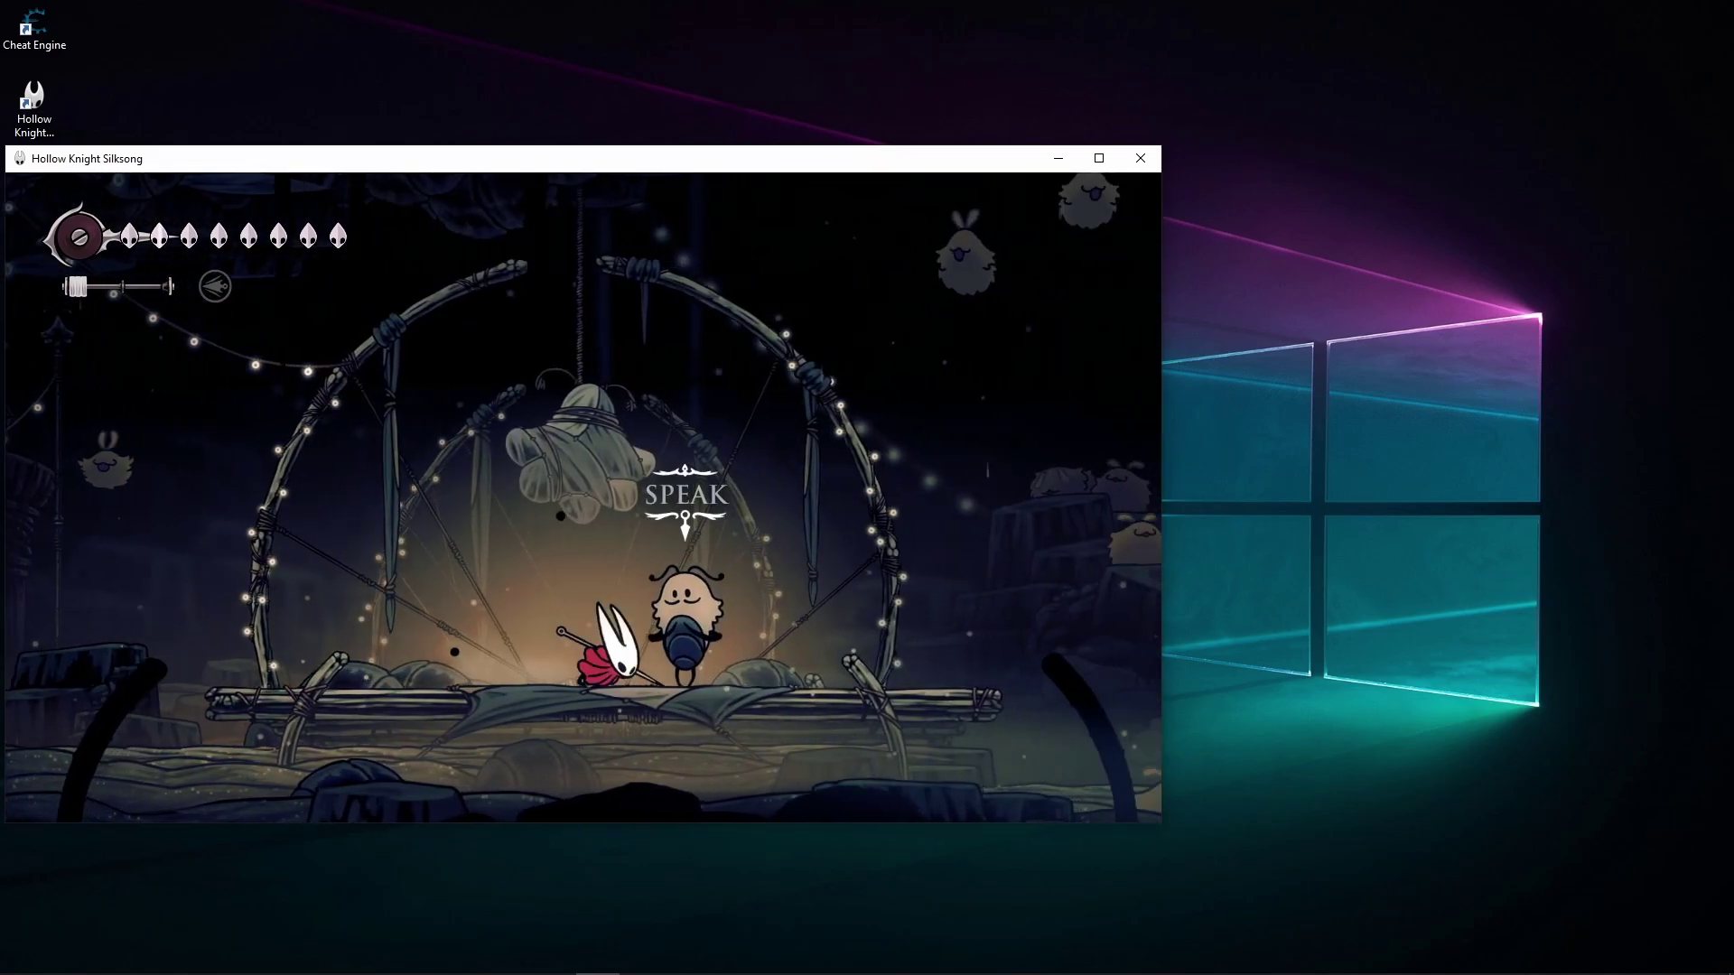
key(Left)
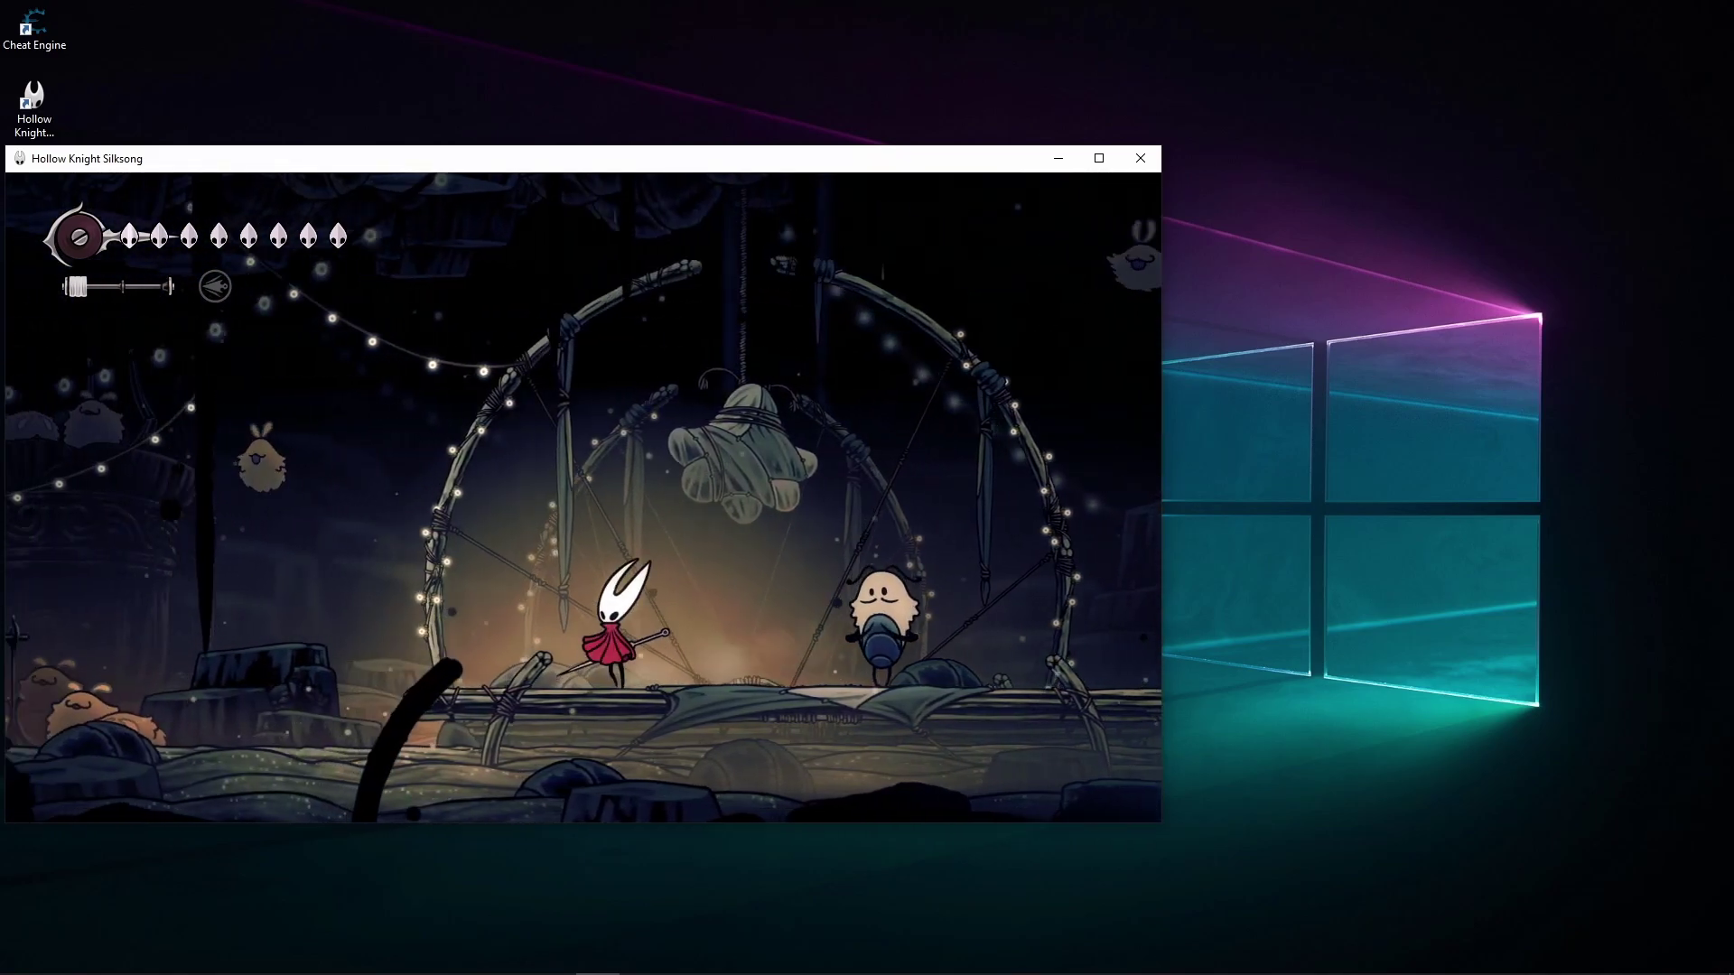
key(Right)
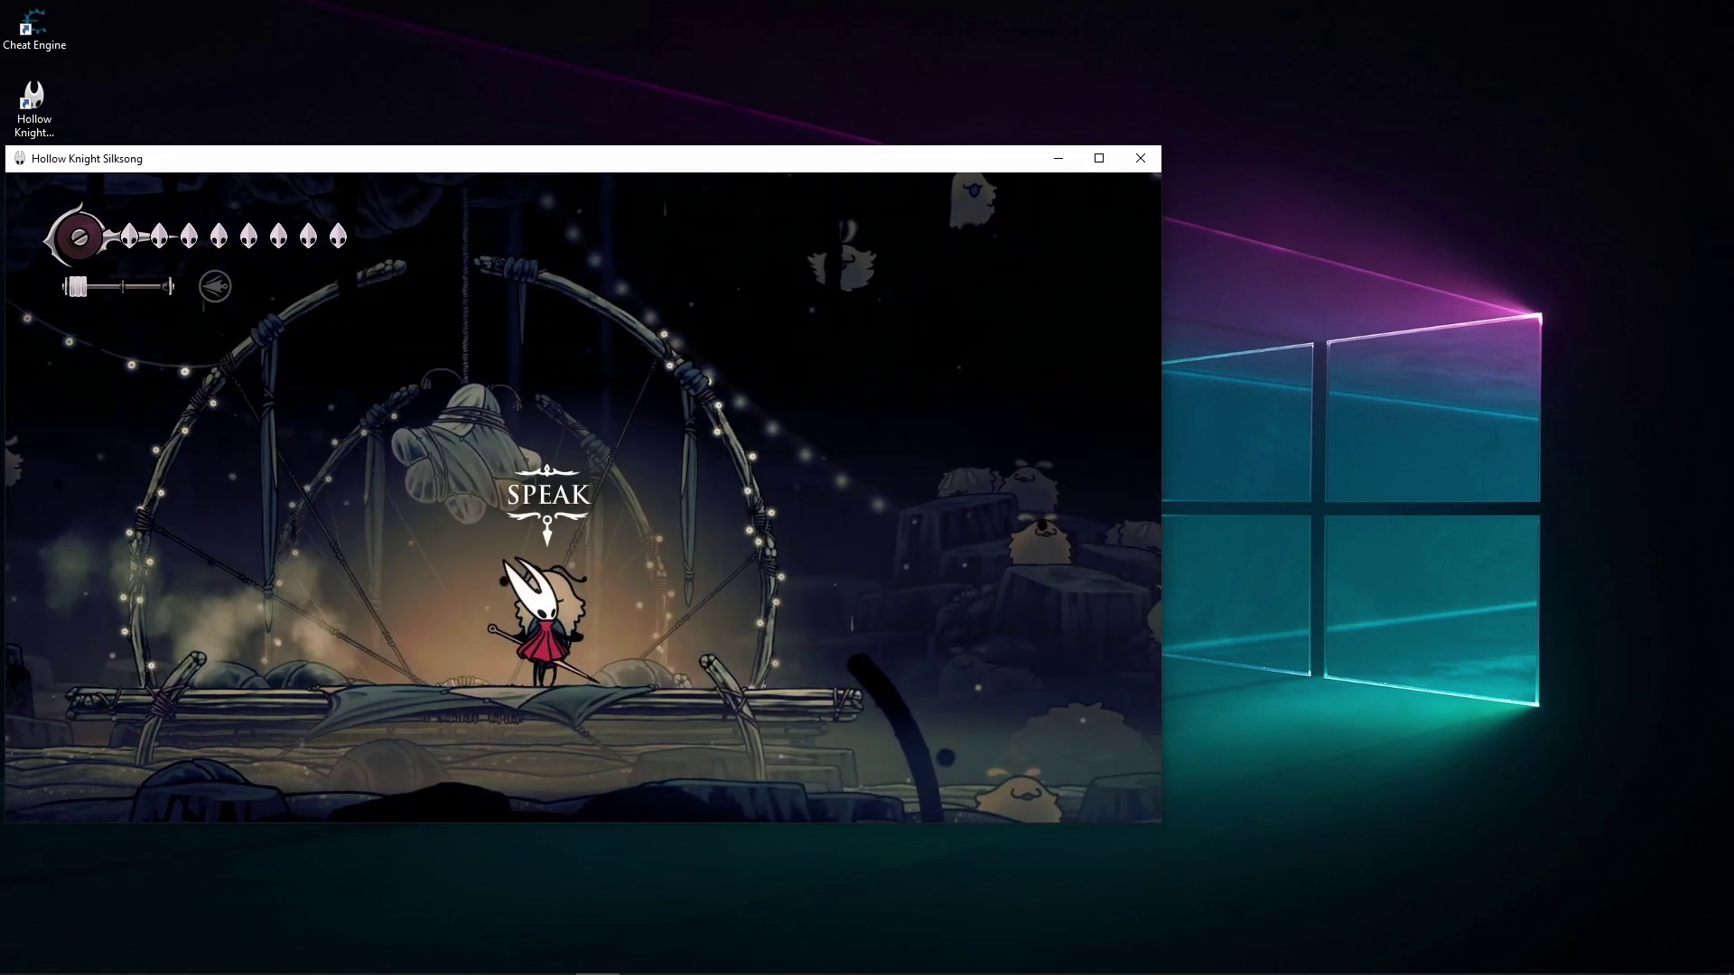
key(Up)
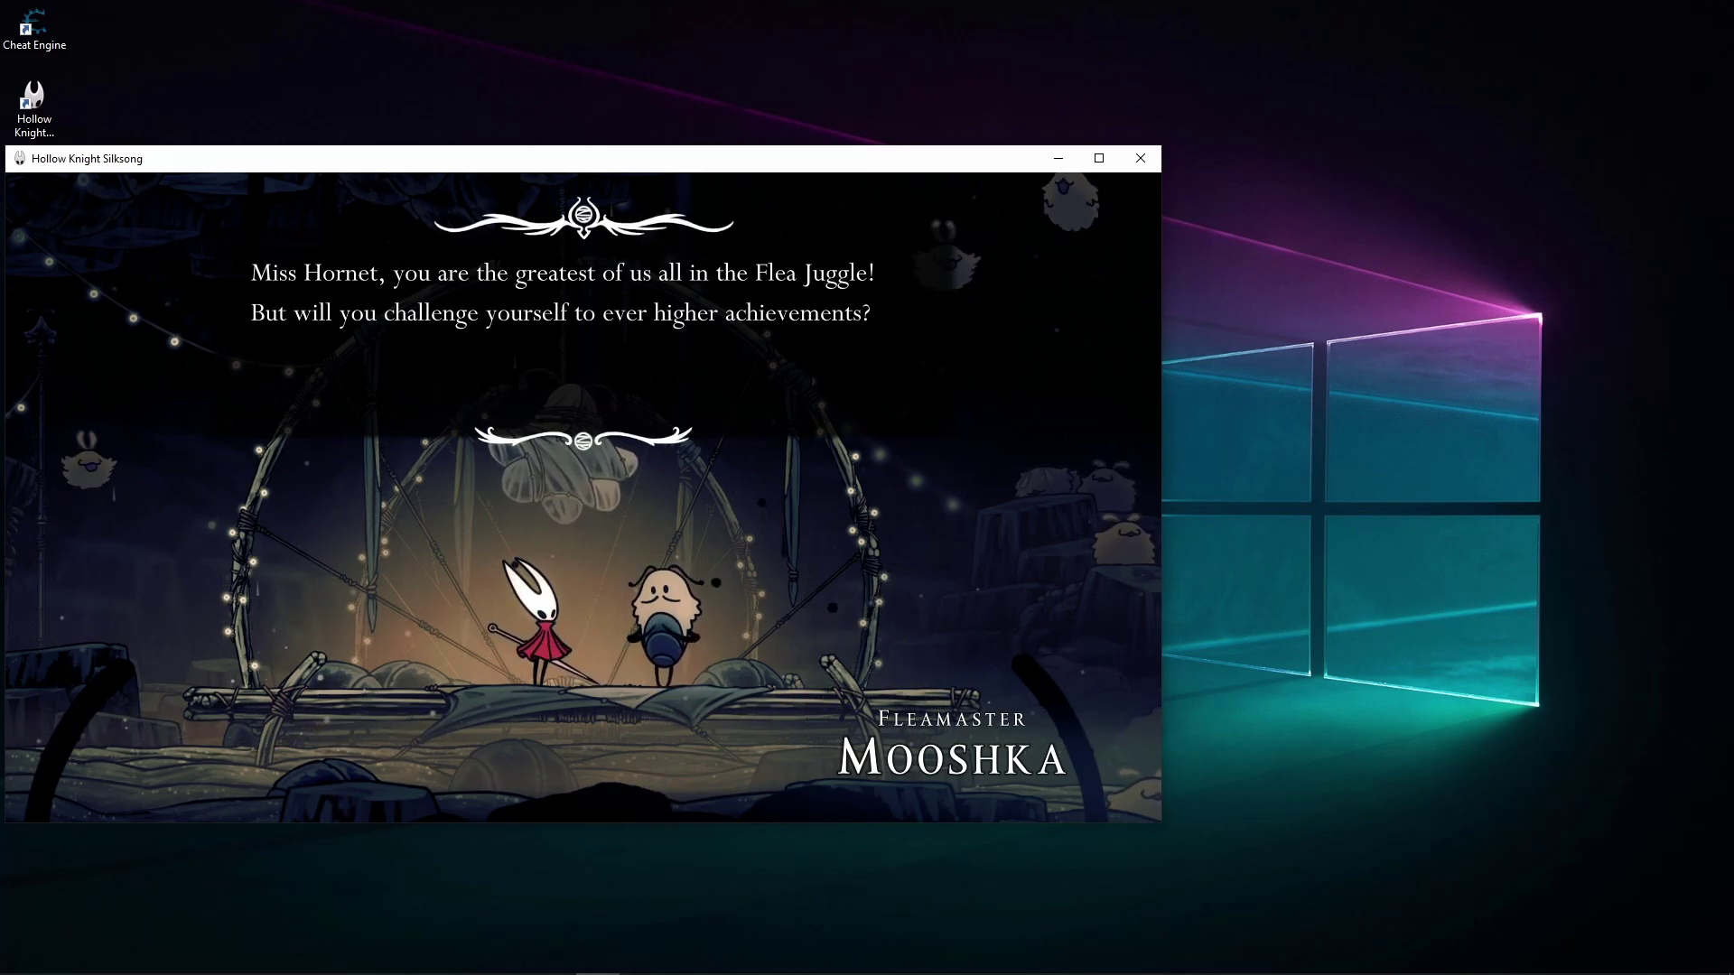
key(z)
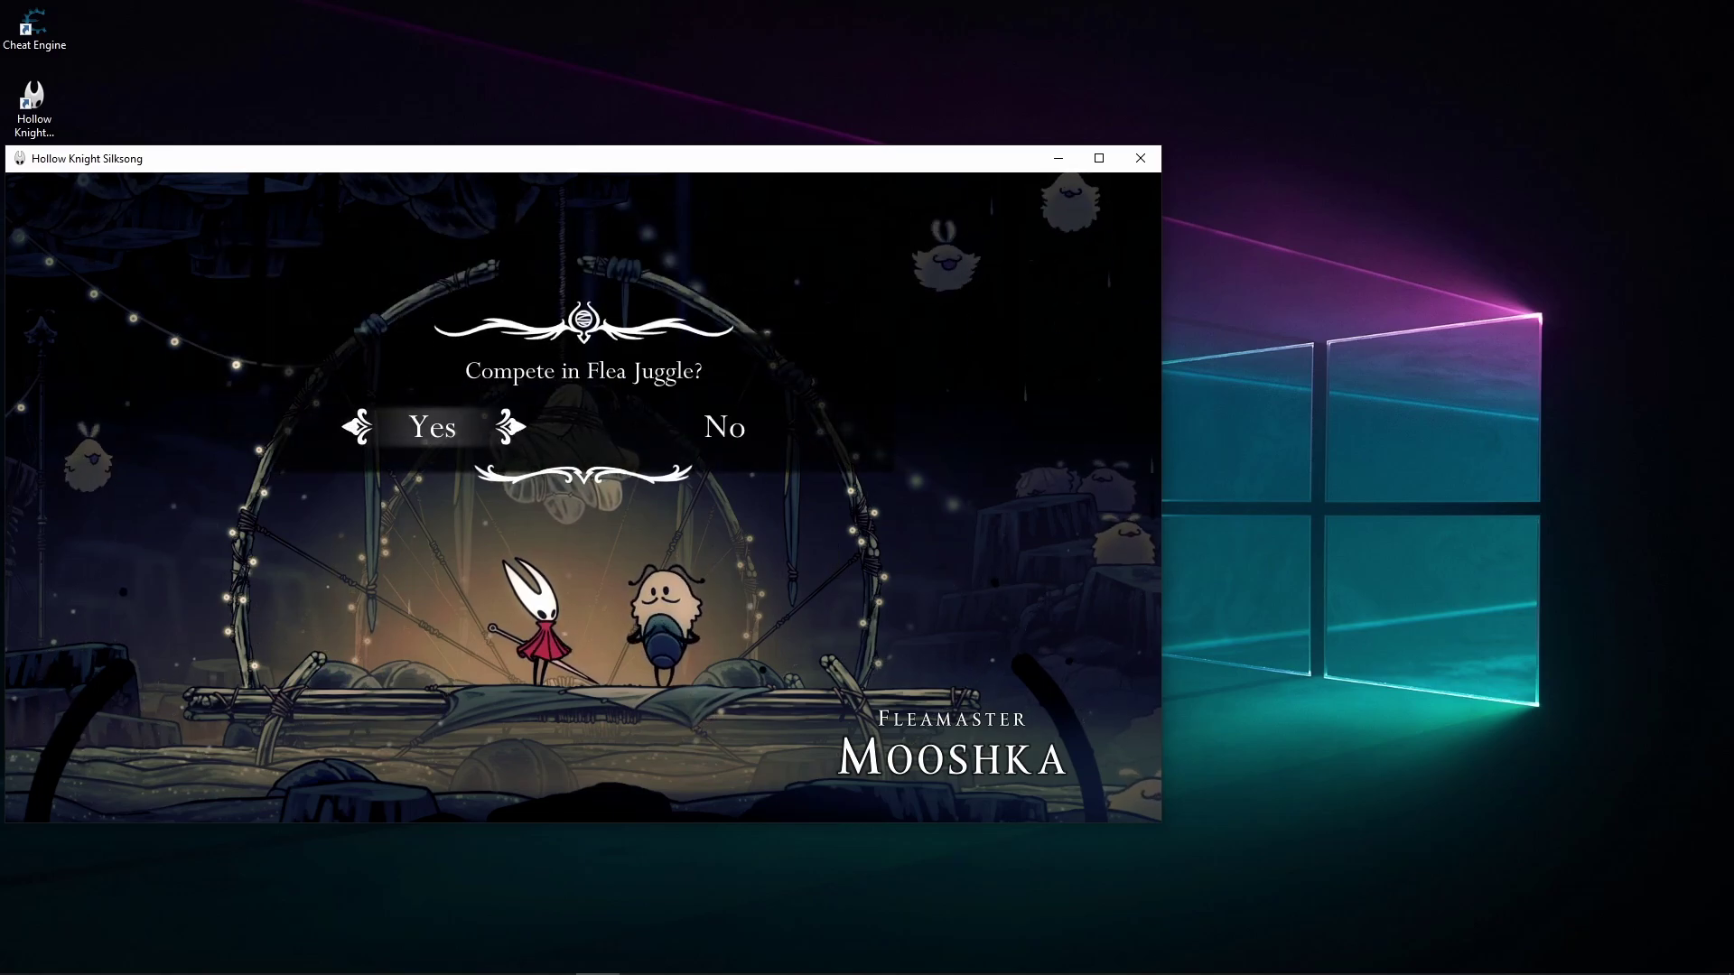
key(z)
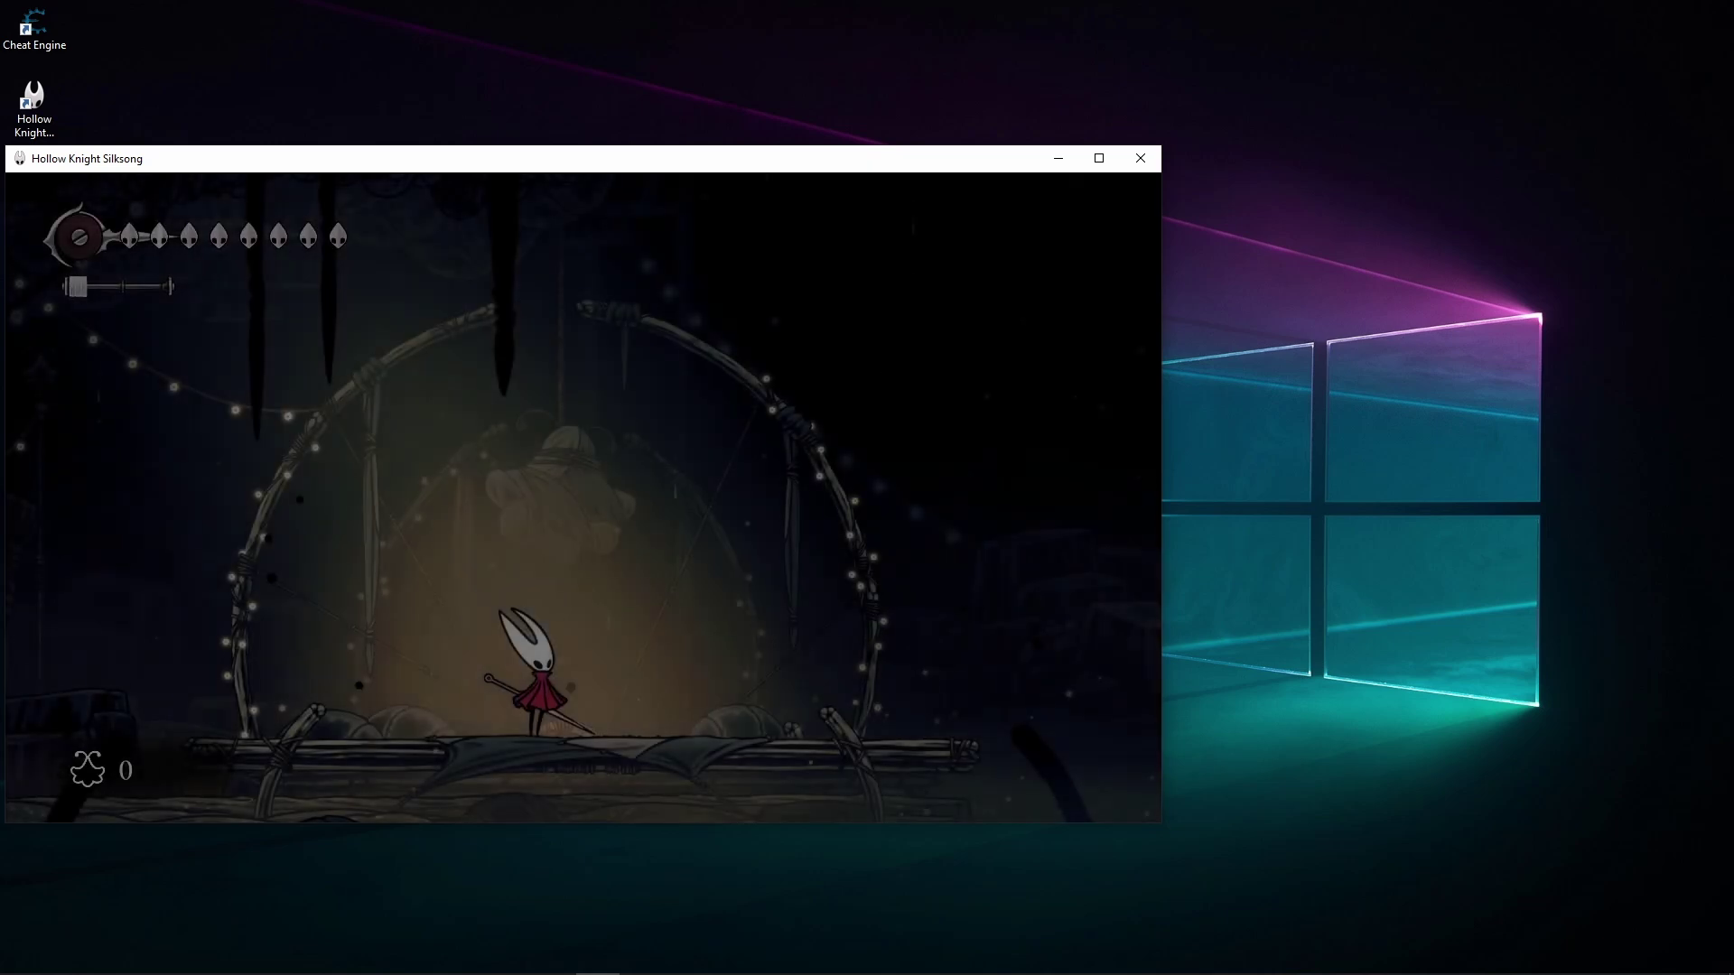
- Pause the Flea Juggle round and launch Cheat Engine
key(Escape)
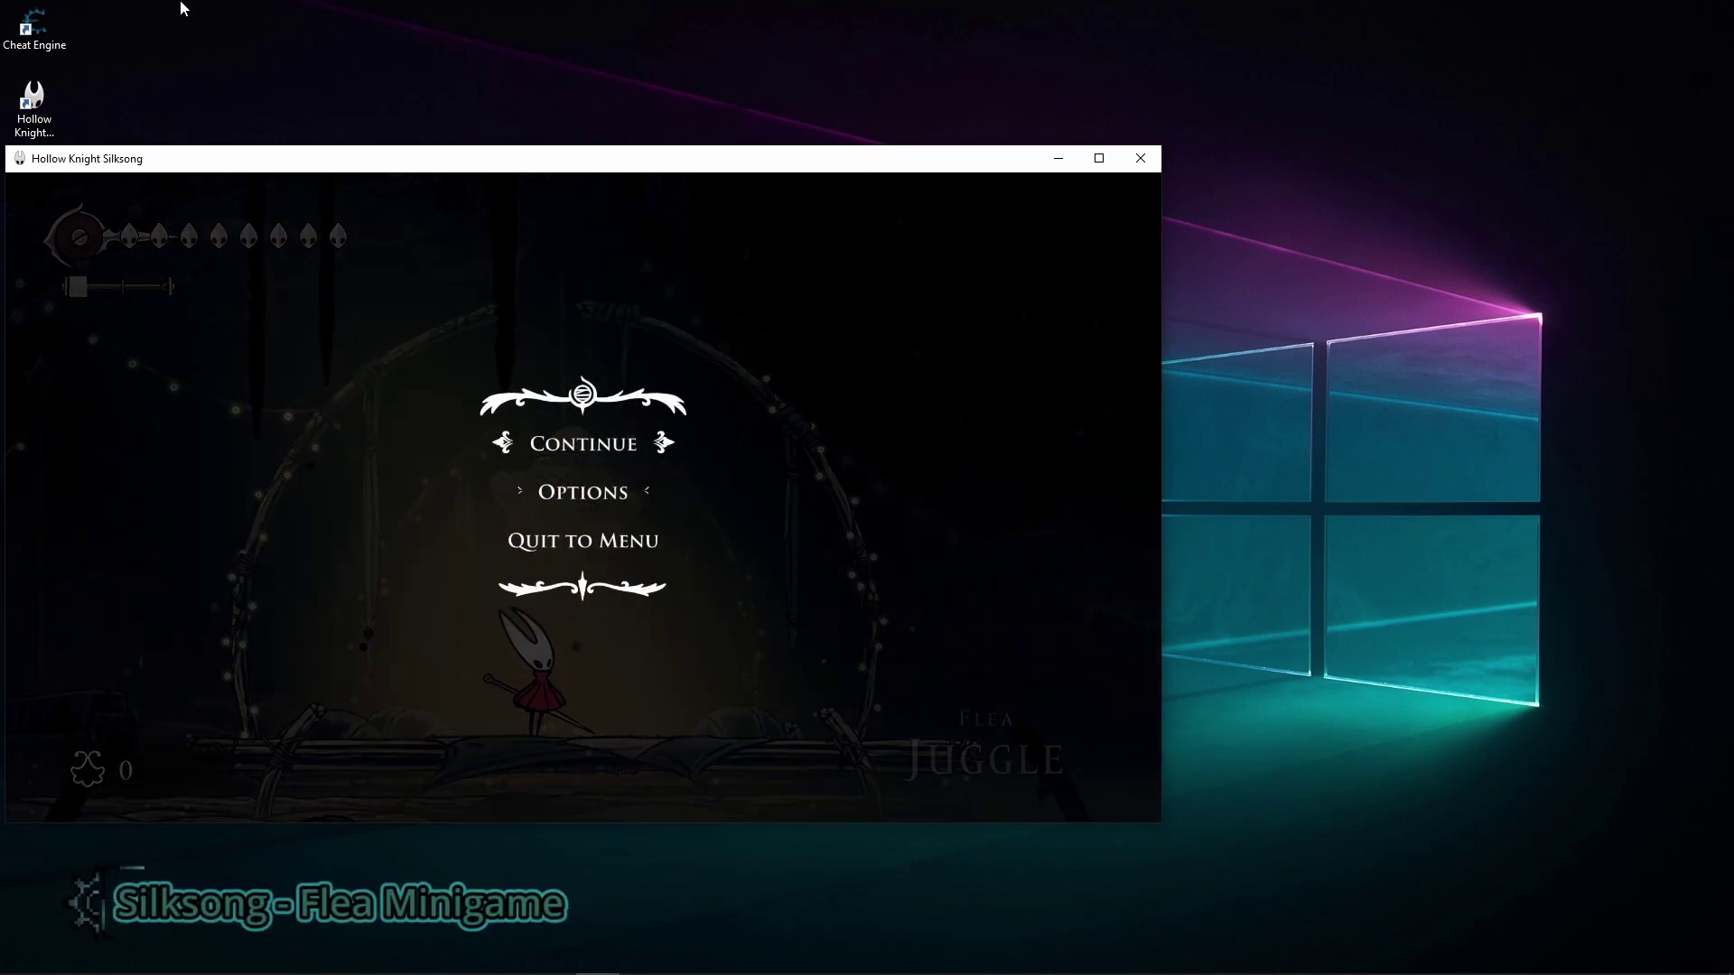
click(56, 27)
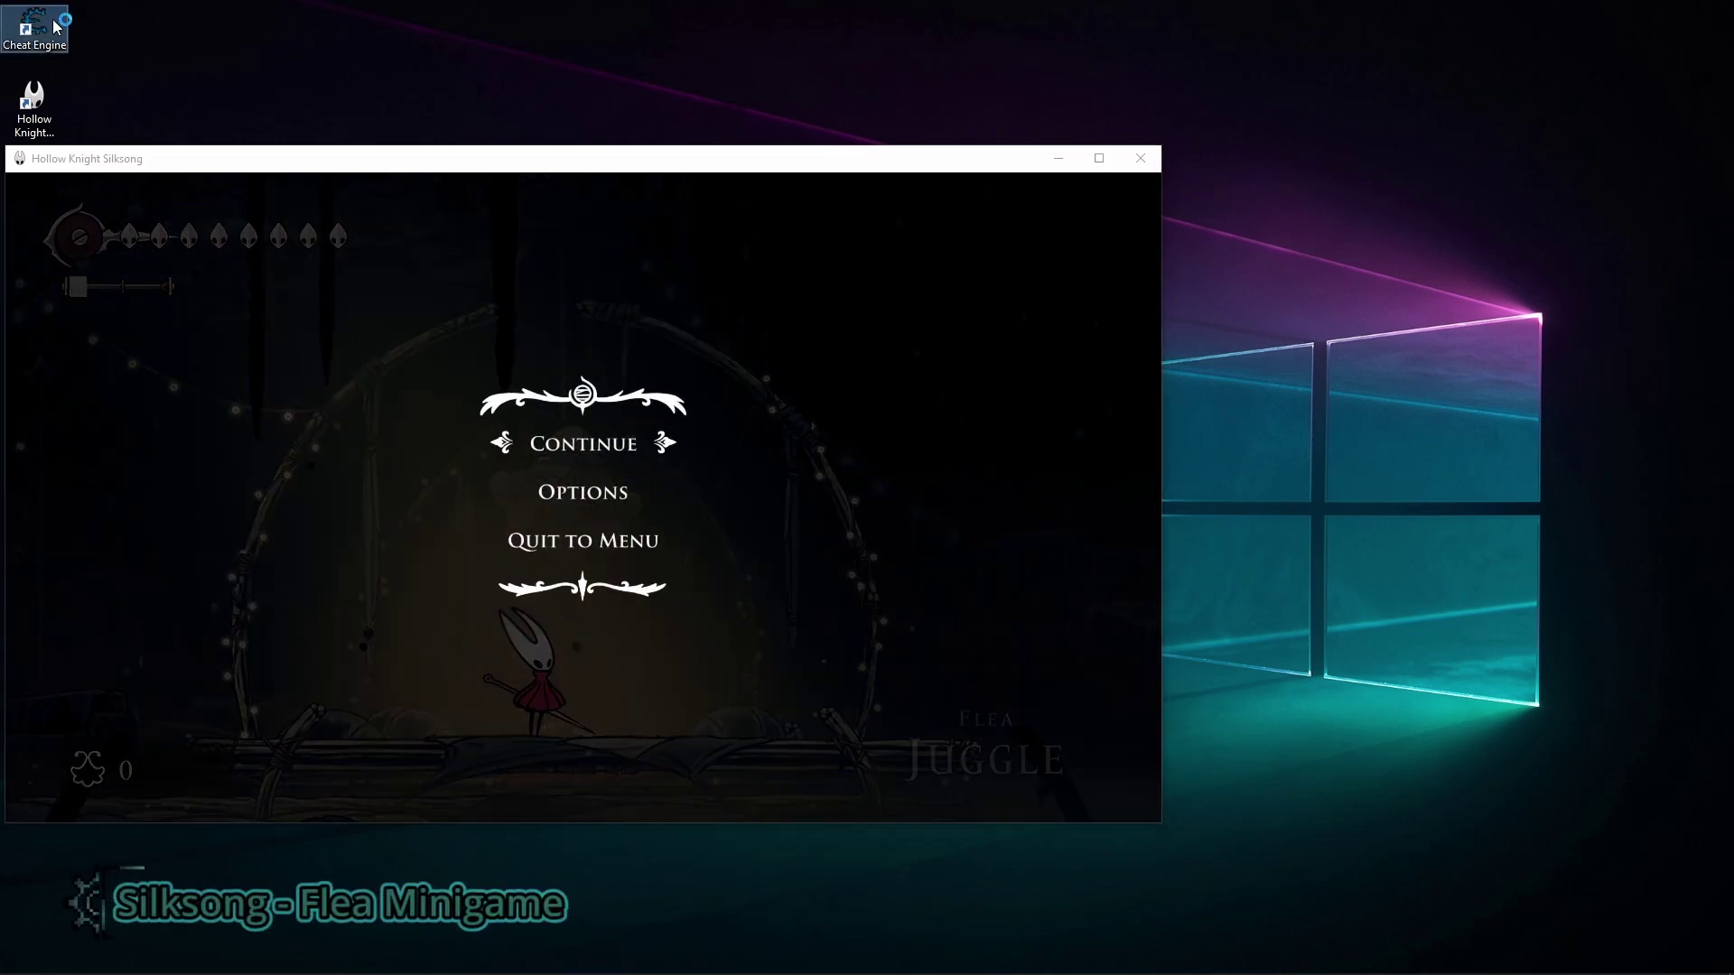
double_click(56, 27)
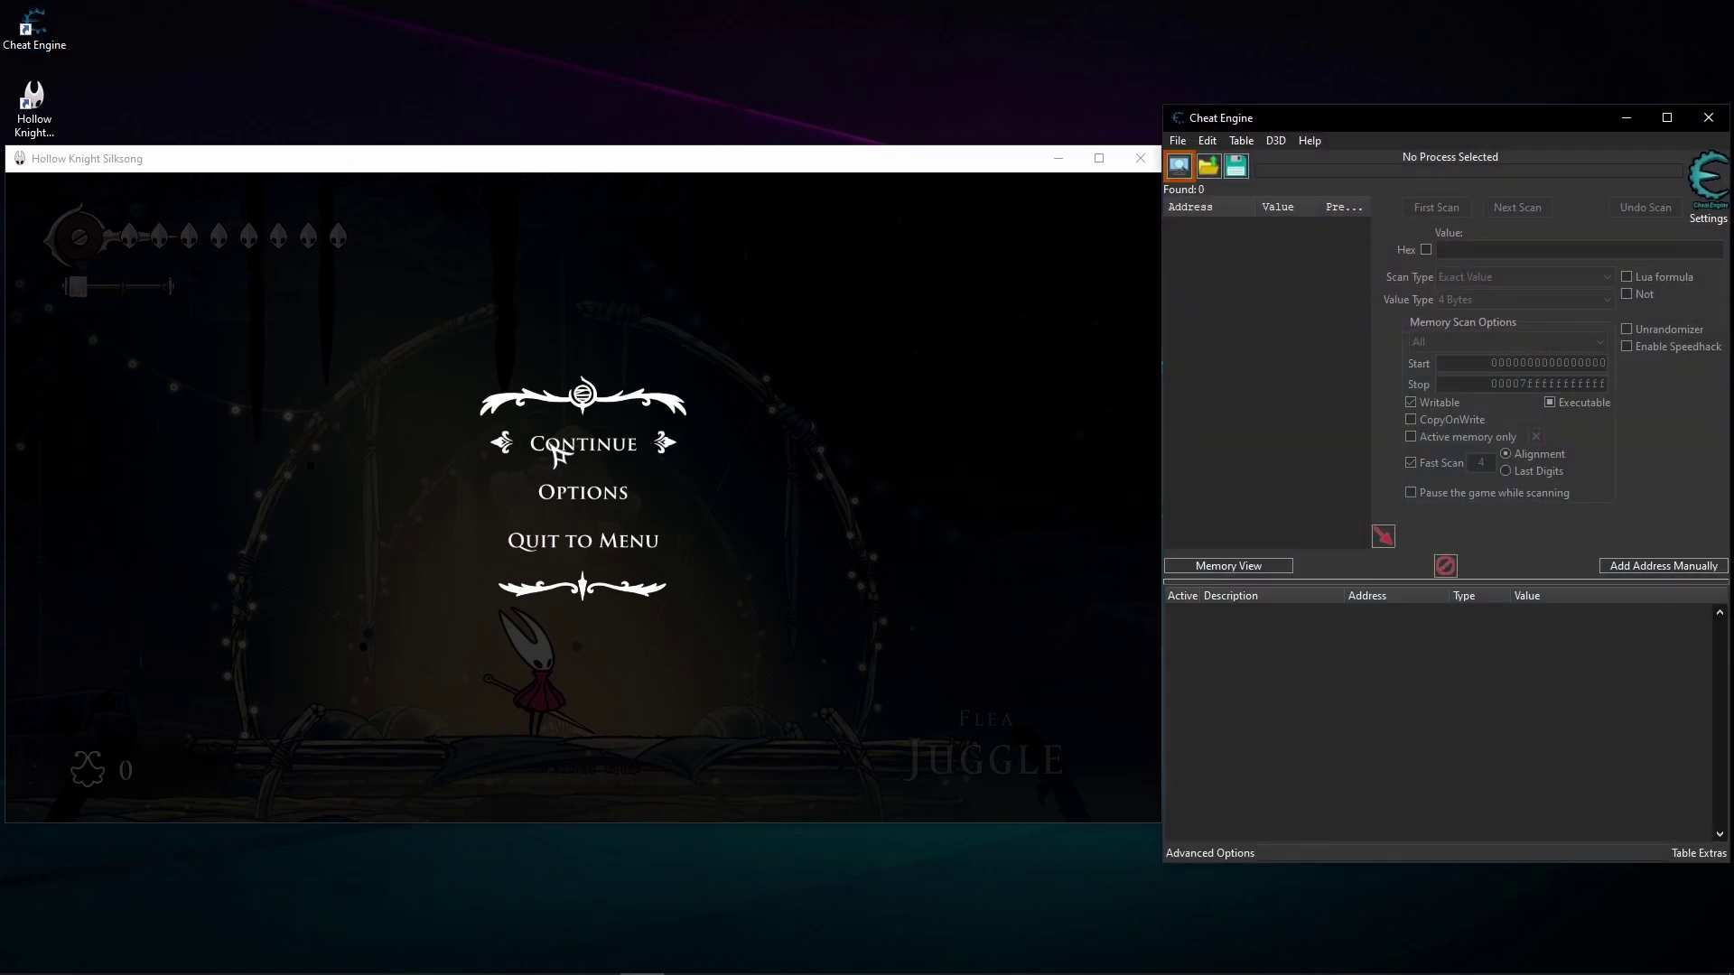
click(605, 512)
click(605, 508)
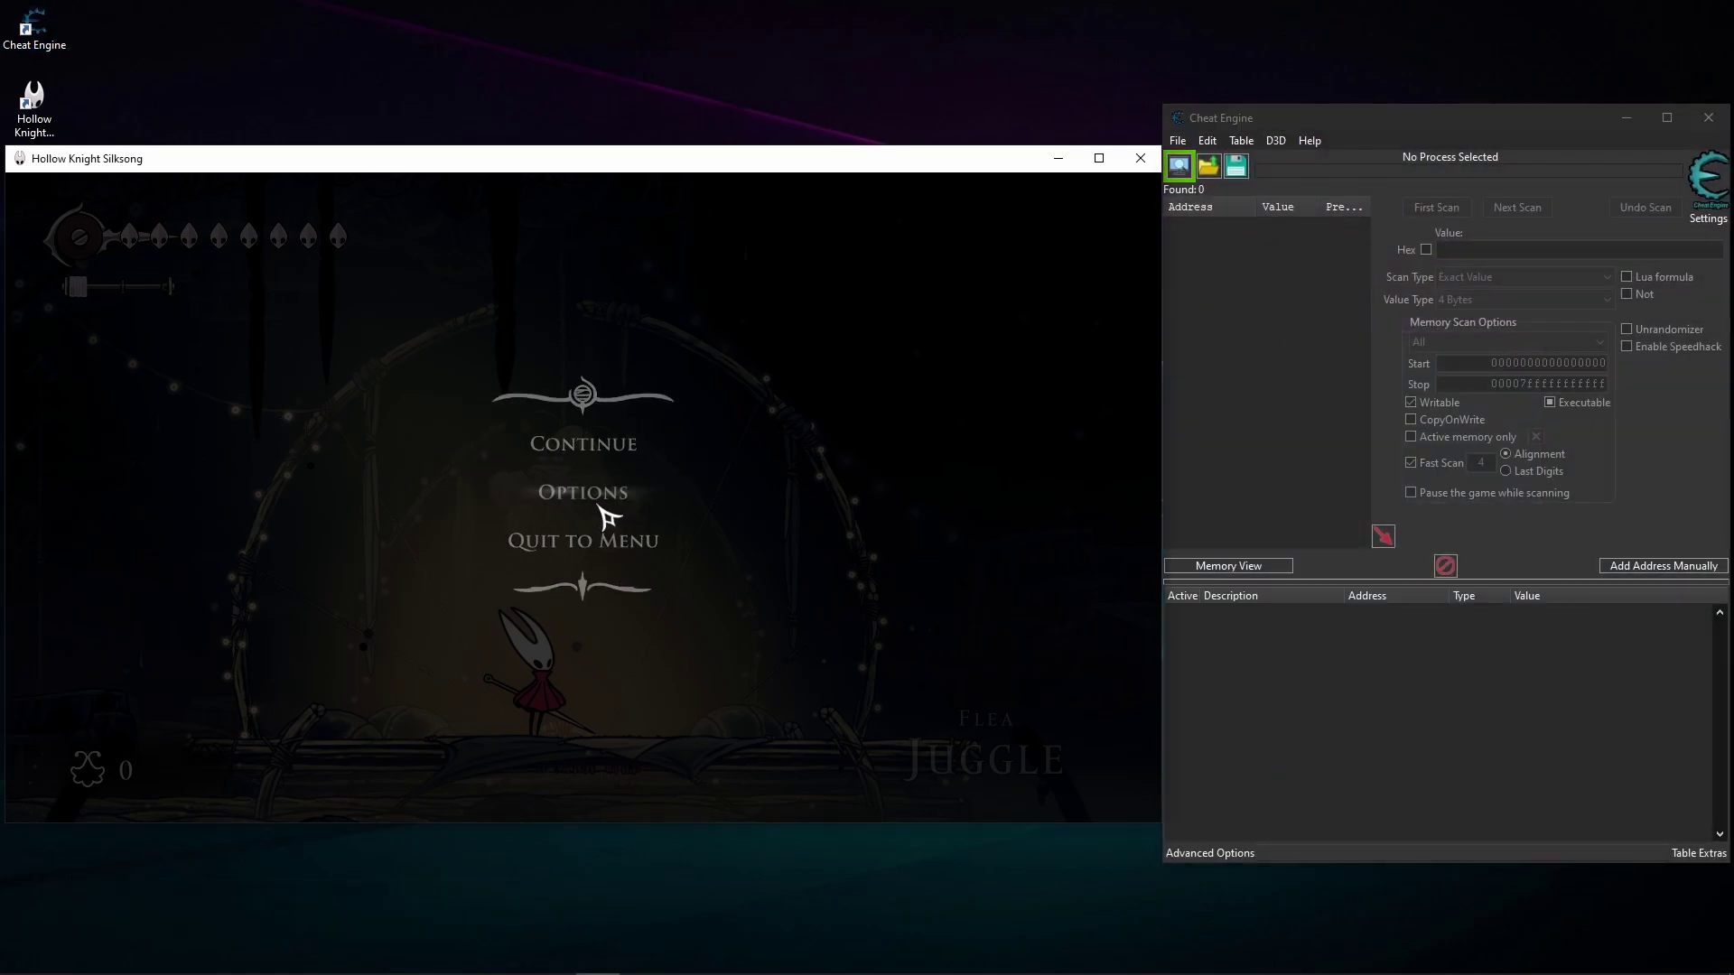
click(588, 452)
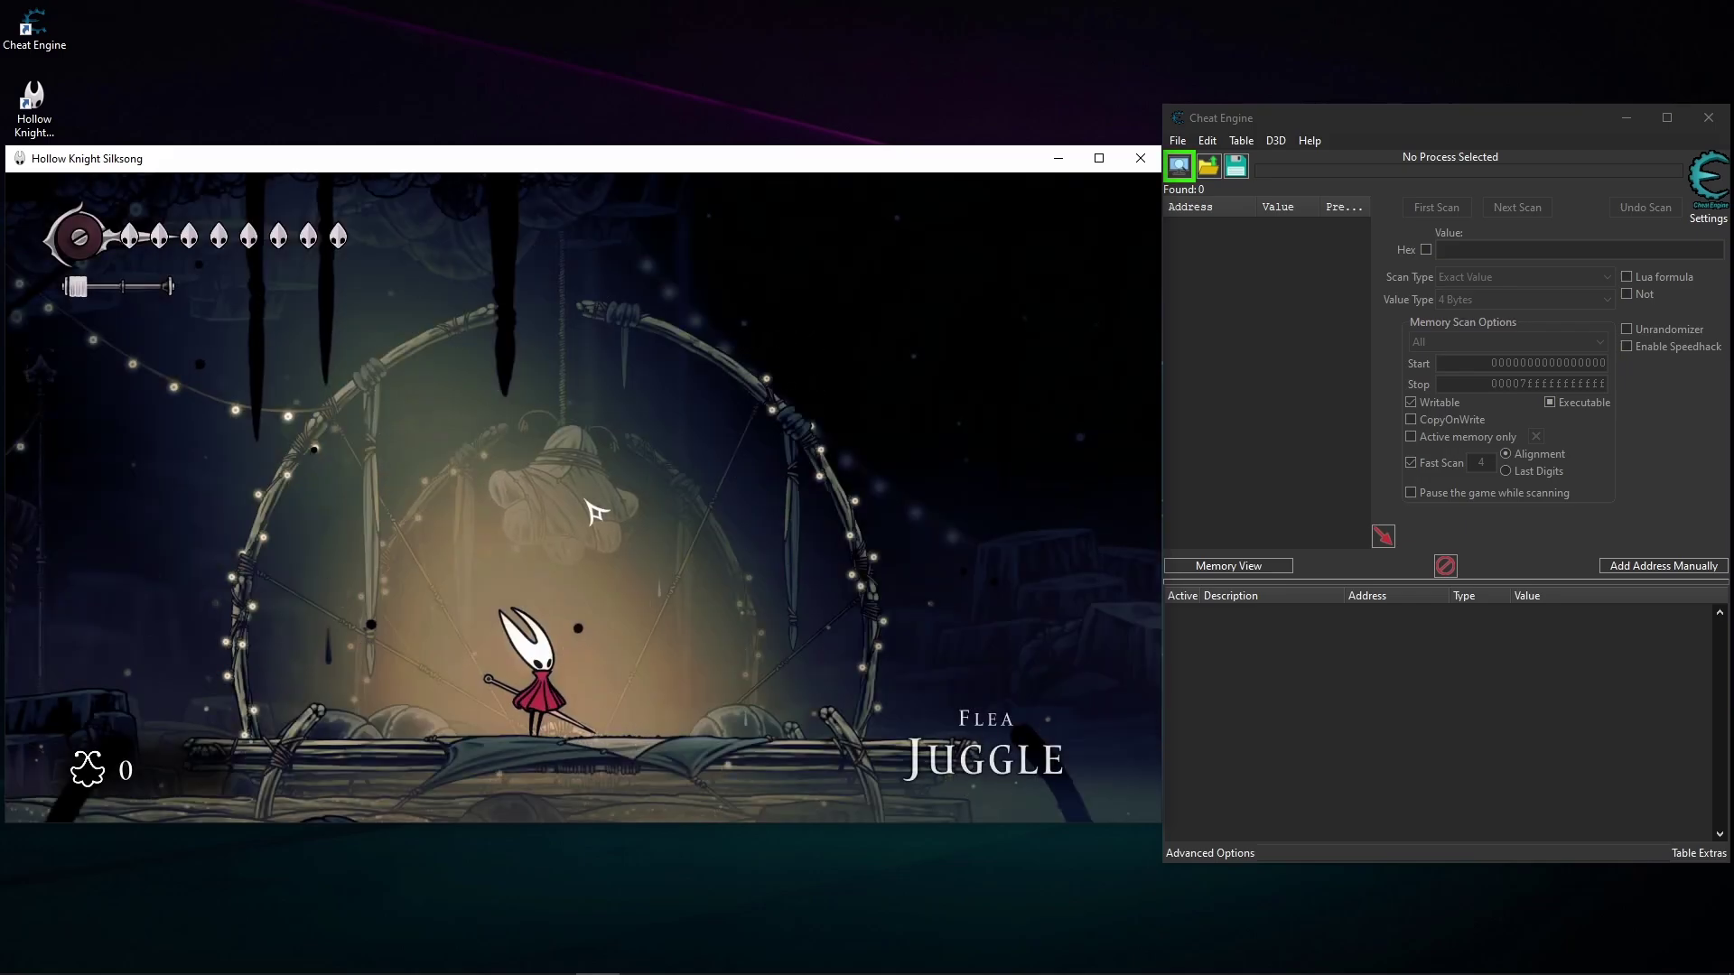
key(Escape)
- Open the Hollow Knight Silksong process in Cheat Engine
click(1440, 171)
click(1178, 168)
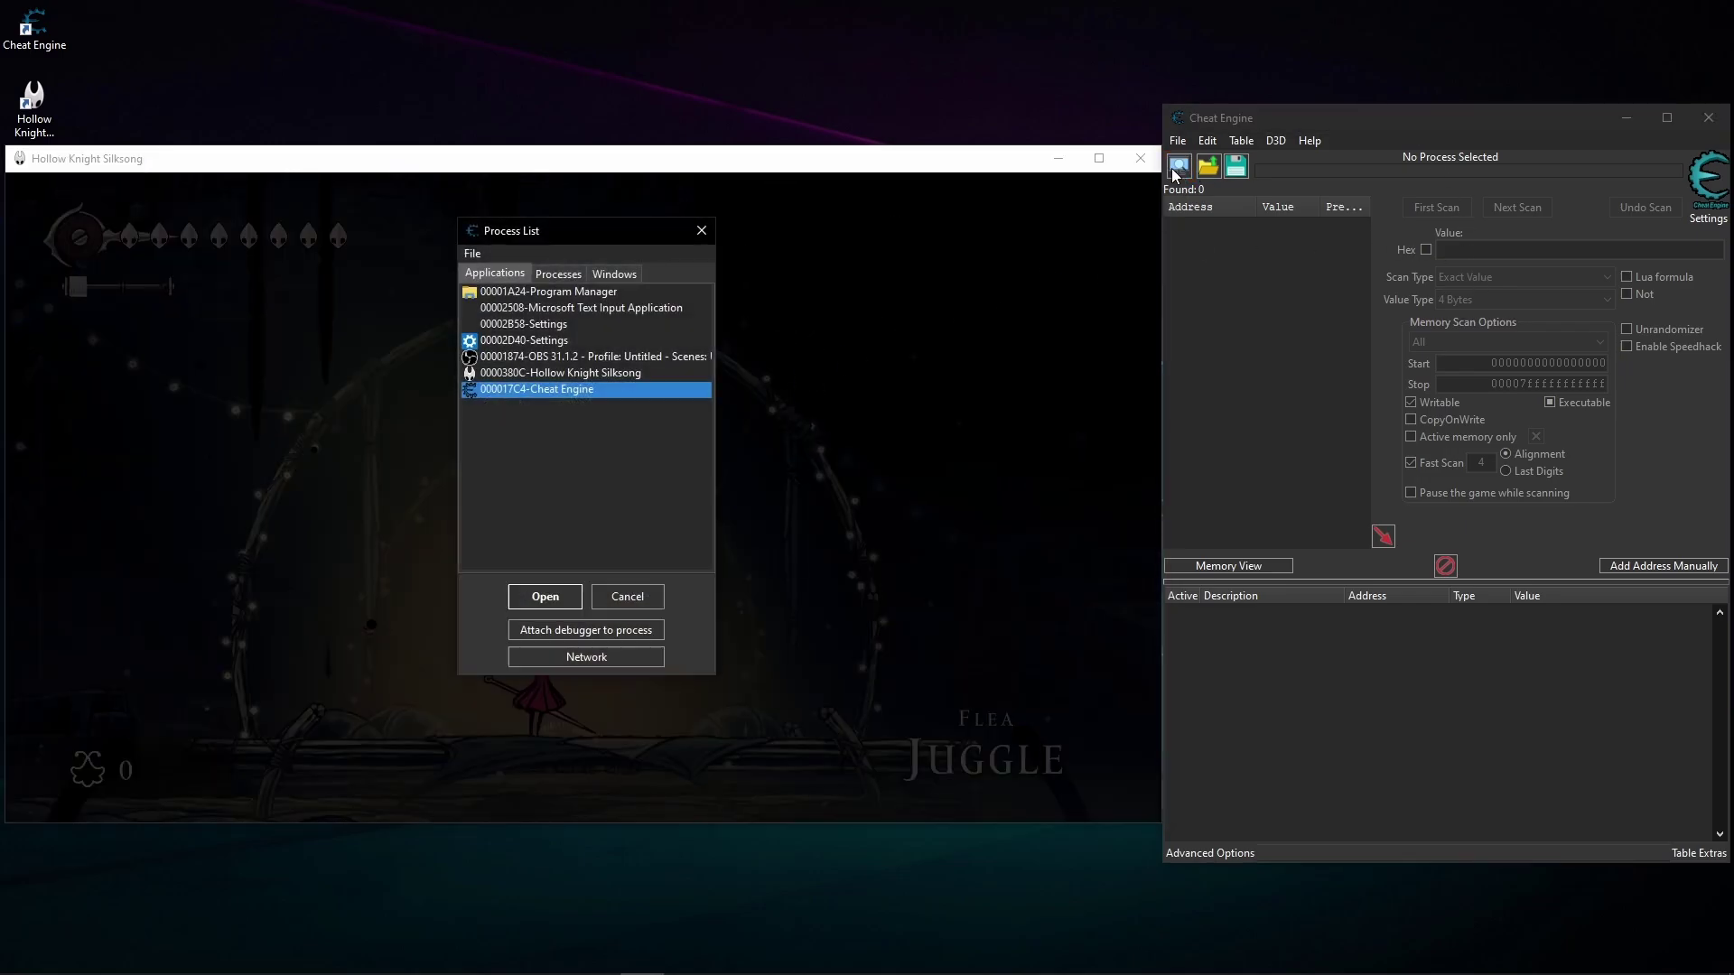
key(Up)
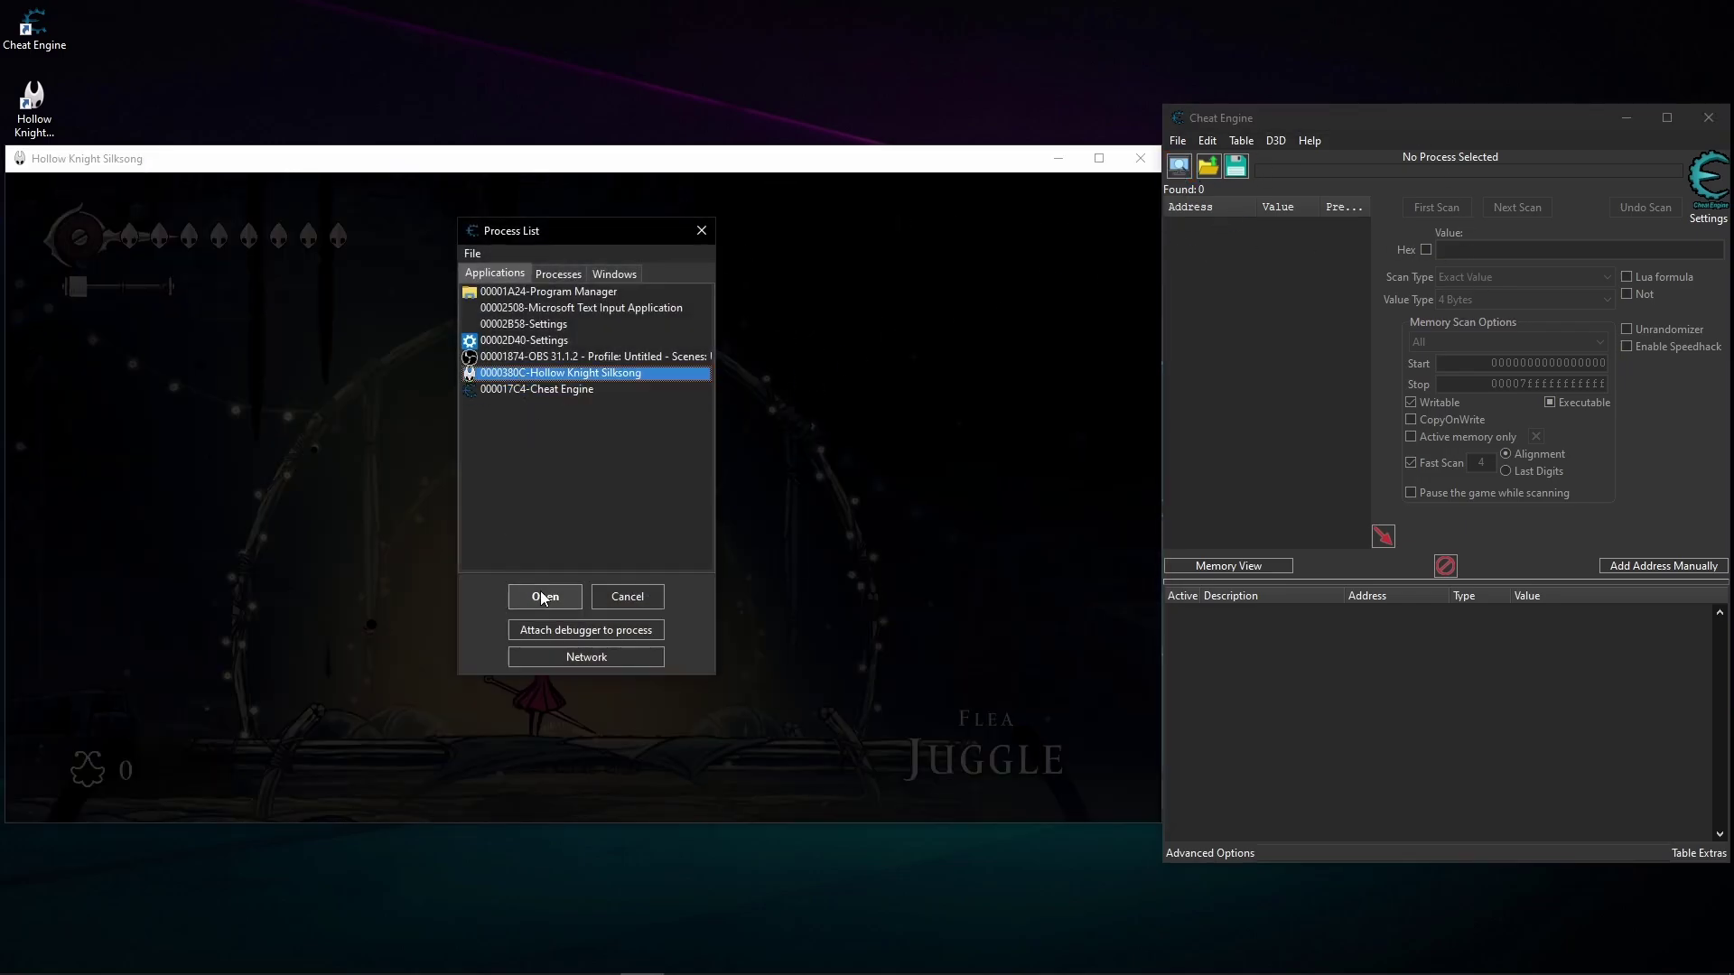
click(543, 599)
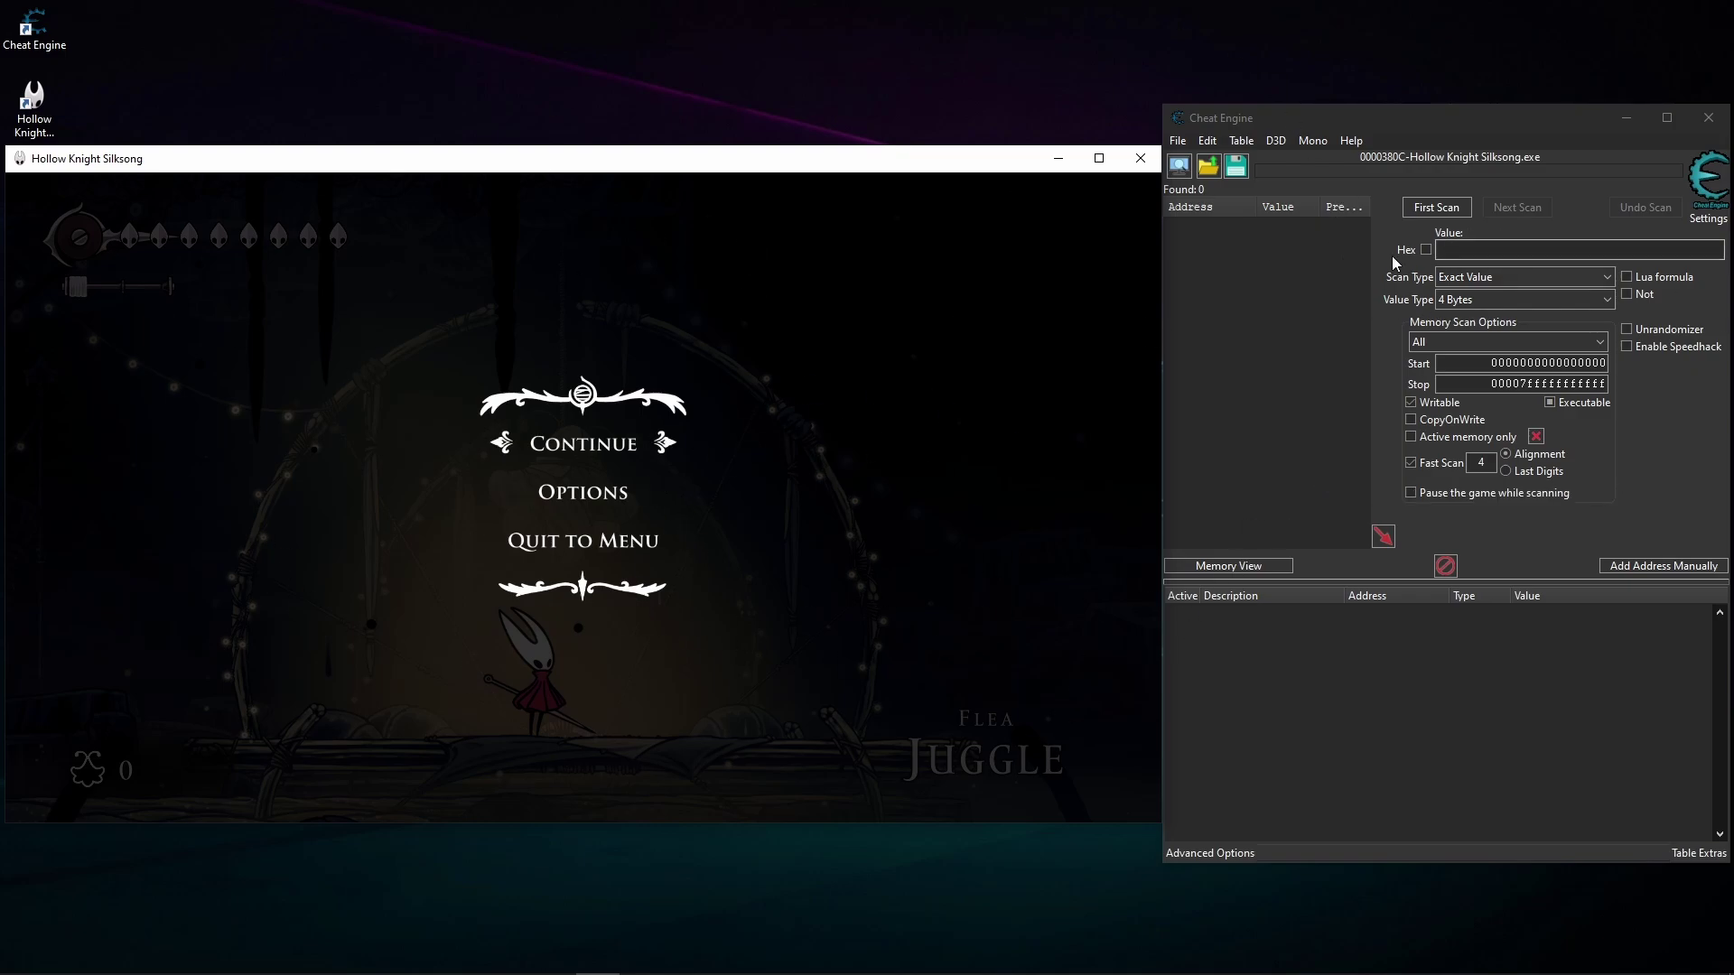
- Resume the Flea Juggle round in the game, juggle the fleas to score 1 point, and pause again
click(545, 443)
key(Right)
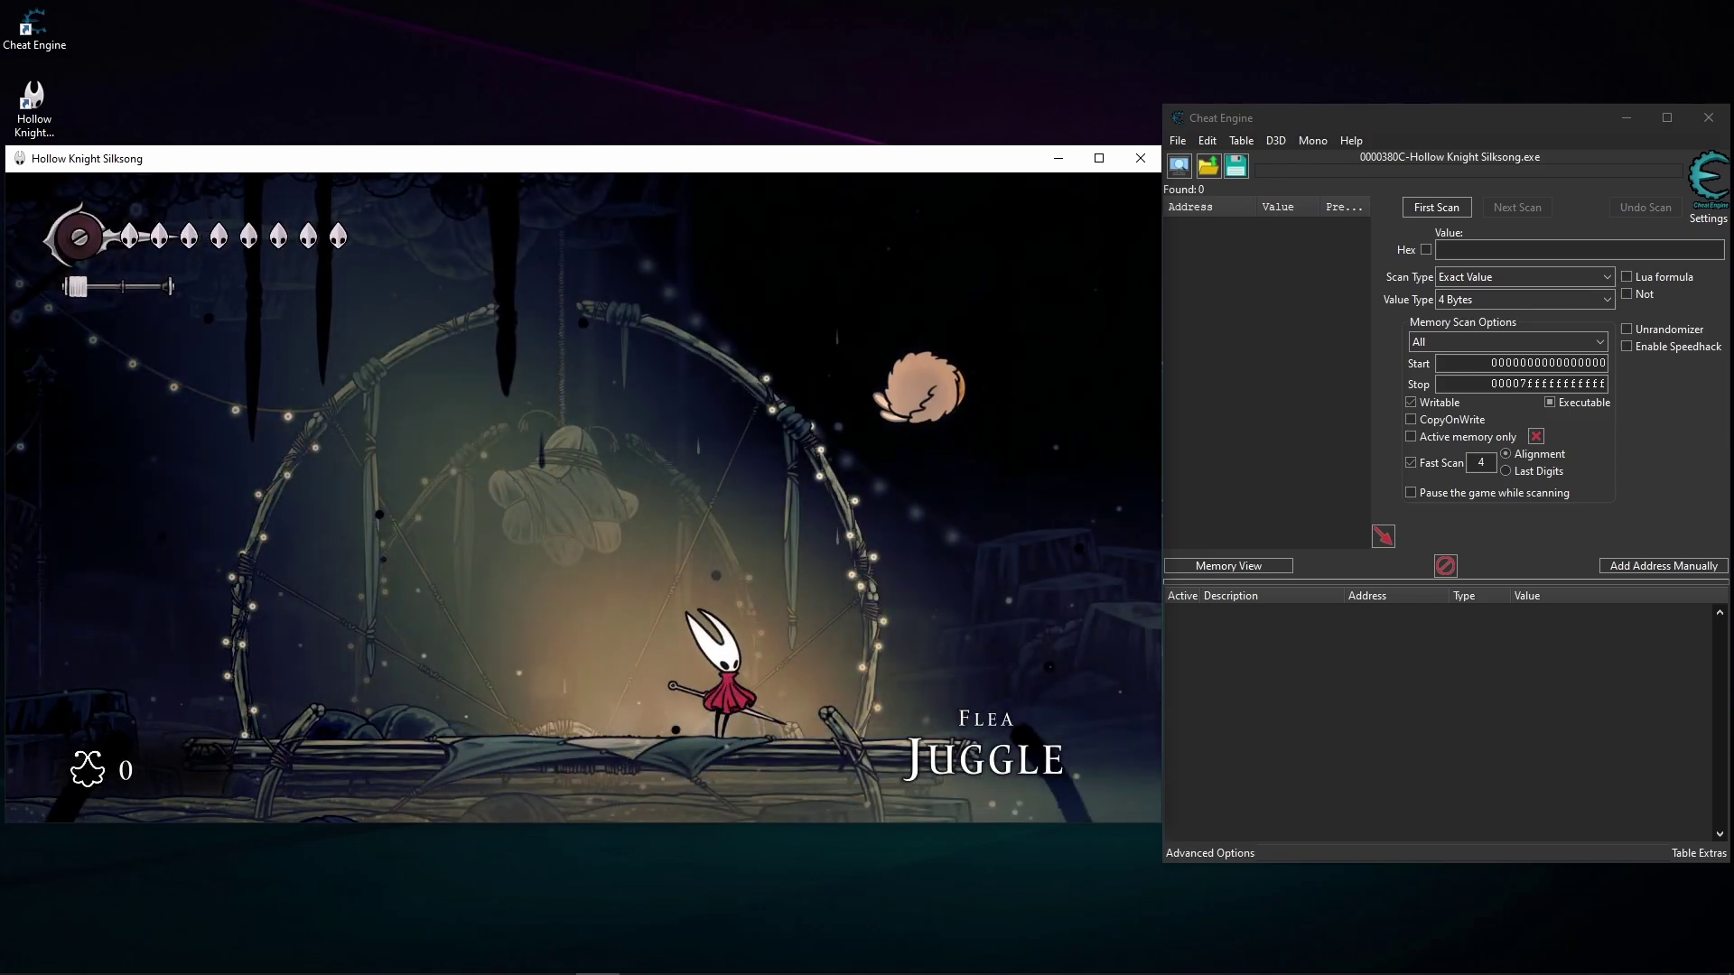
key(Left)
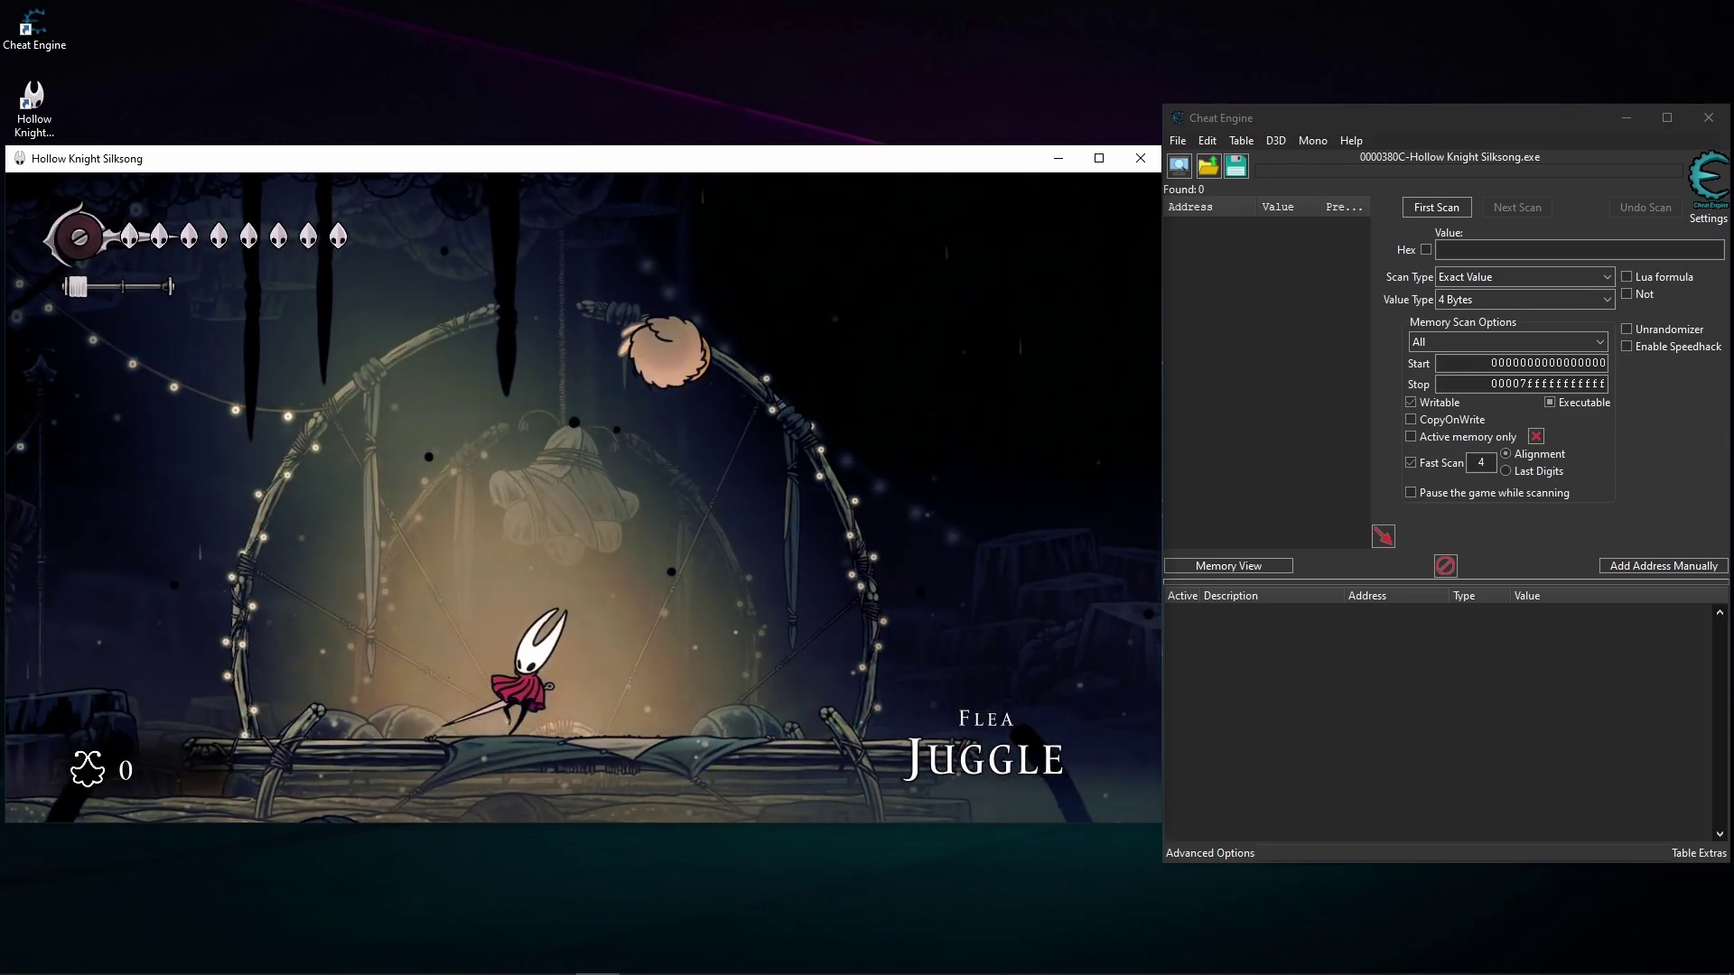
key(Right)
key(z)
key(x)
key(Left)
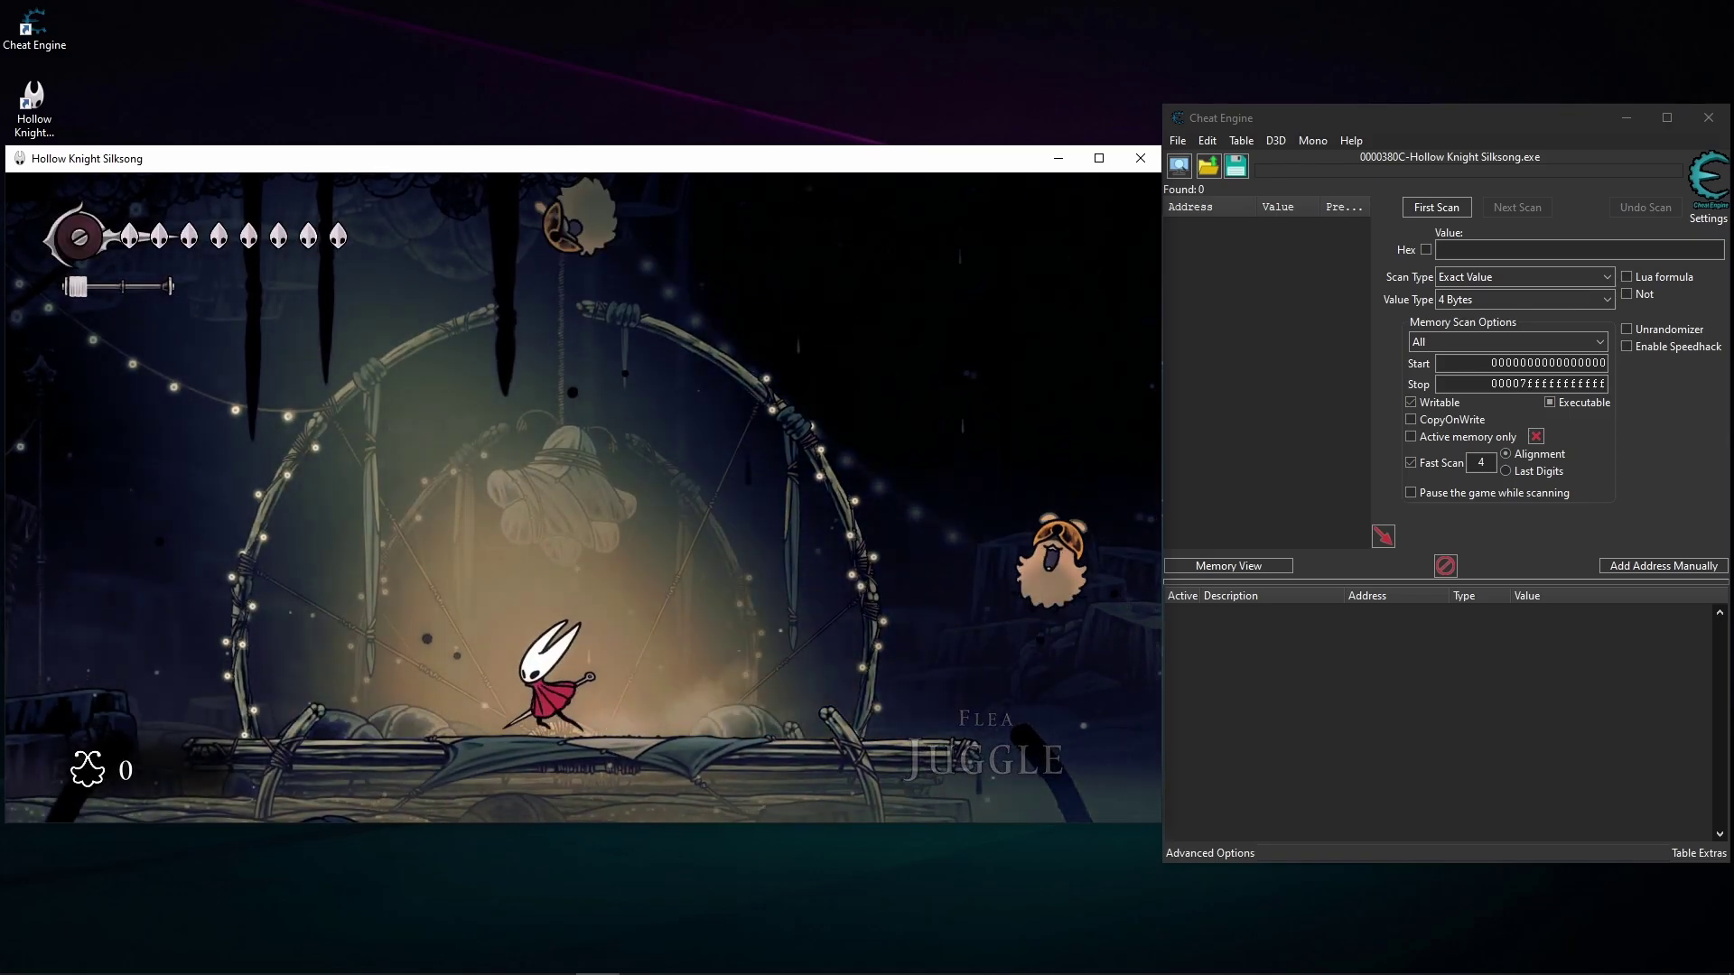
key(Left)
key(z)
key(x)
key(Right)
key(z)
key(x)
key(Escape)
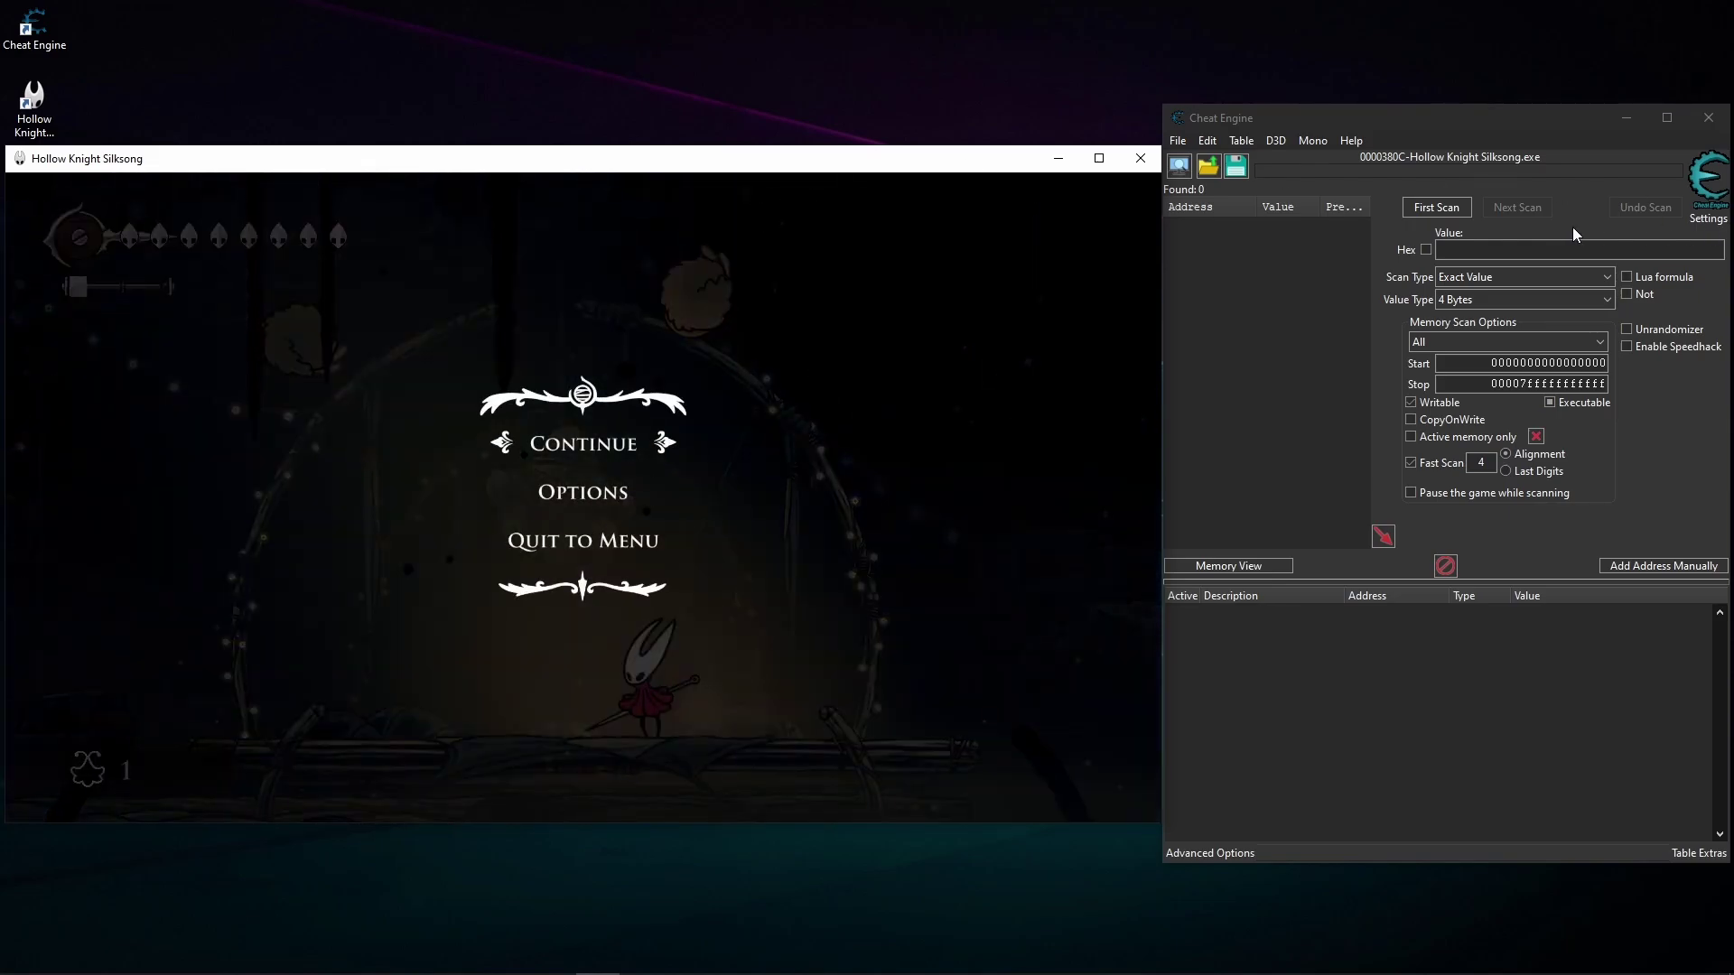
- Switch to Cheat Engine and run a first scan for the exact 4-byte value 1
click(1570, 236)
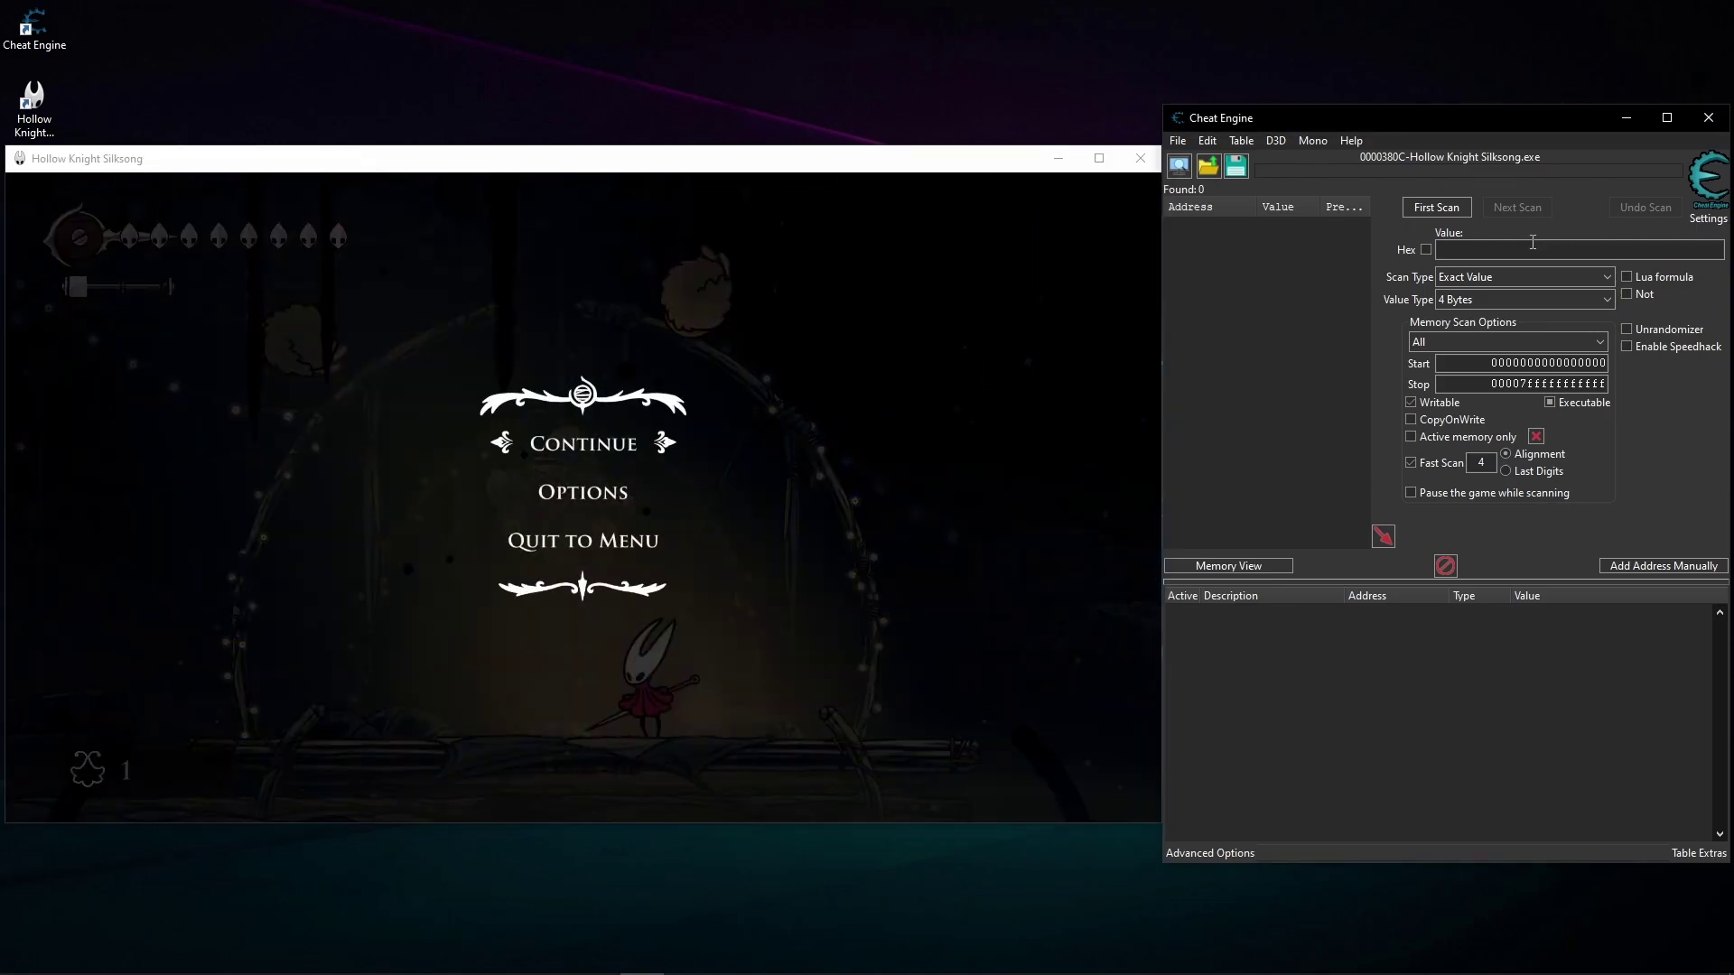
click(1460, 211)
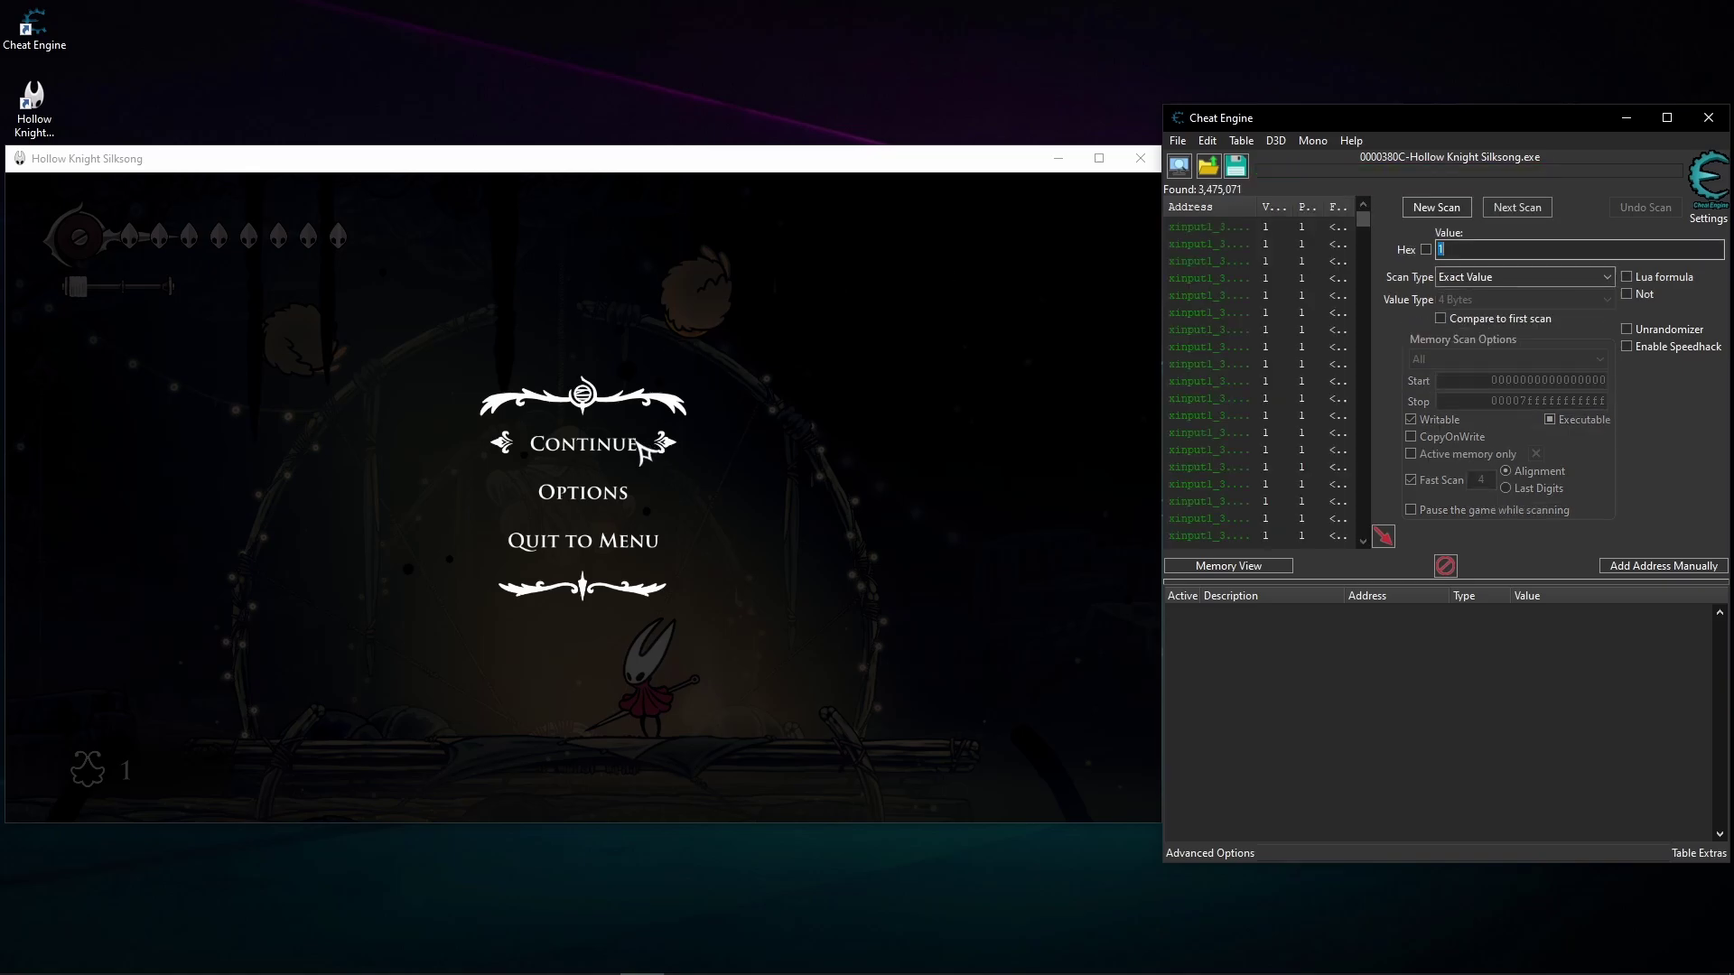
- Resume the Flea Juggle round in the game, juggle the fleas until the score is 2, and pause again
click(641, 441)
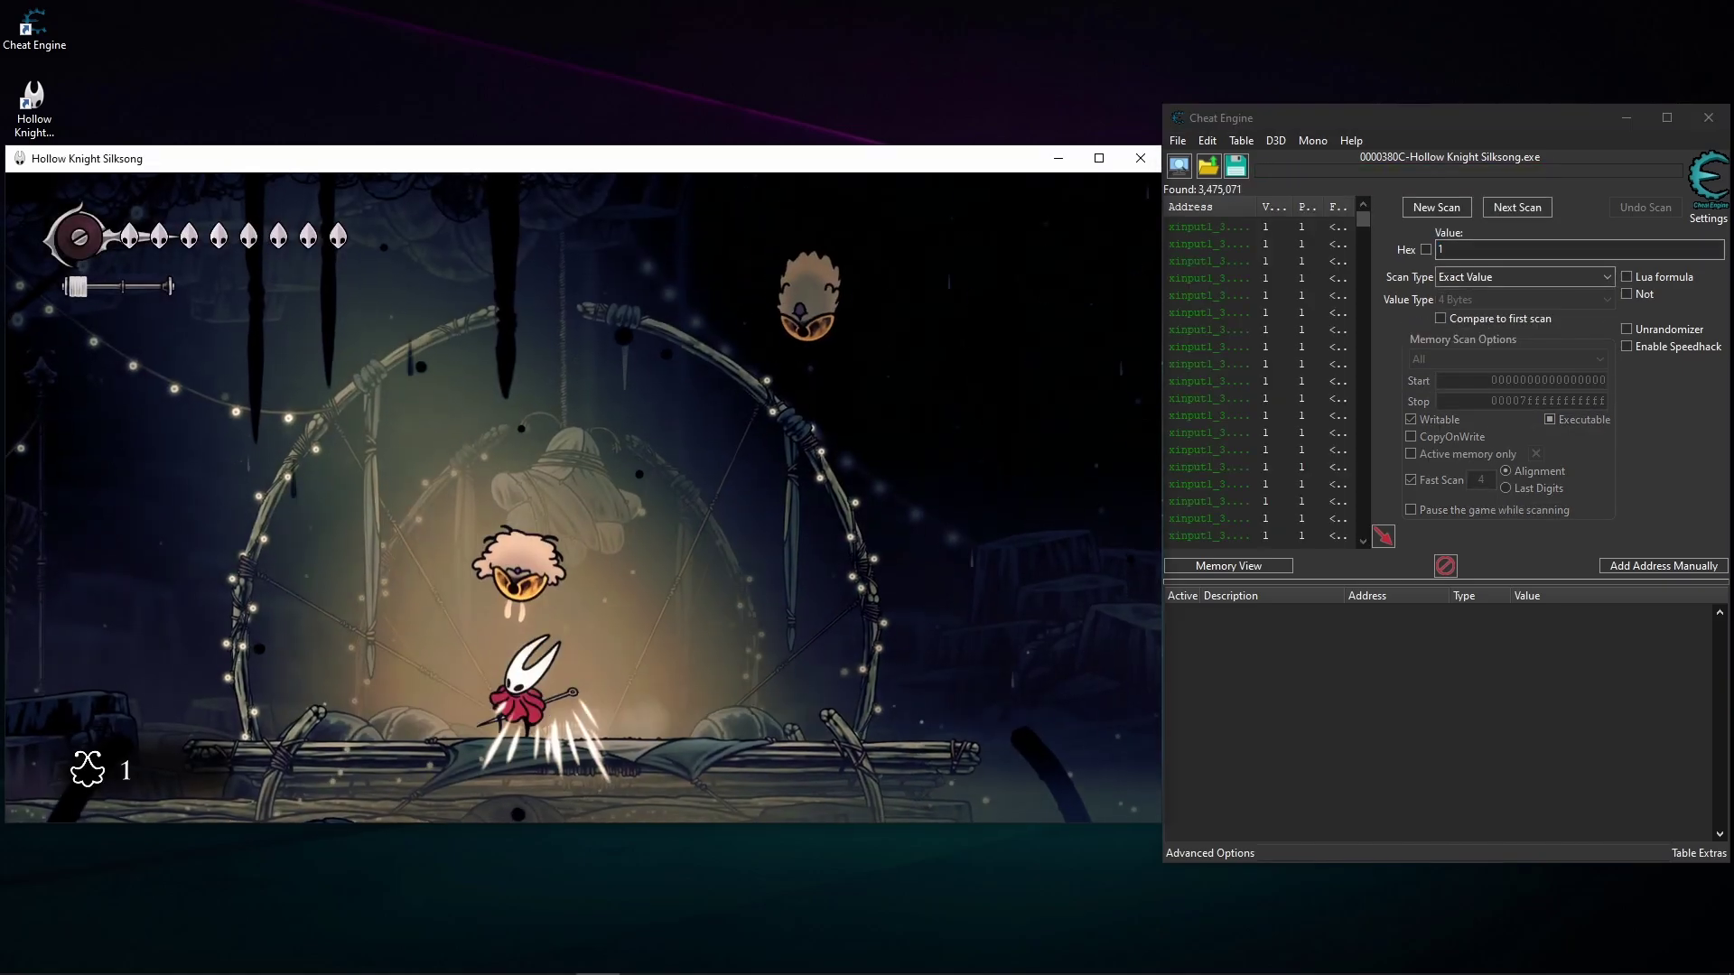
key(Right)
key(z)
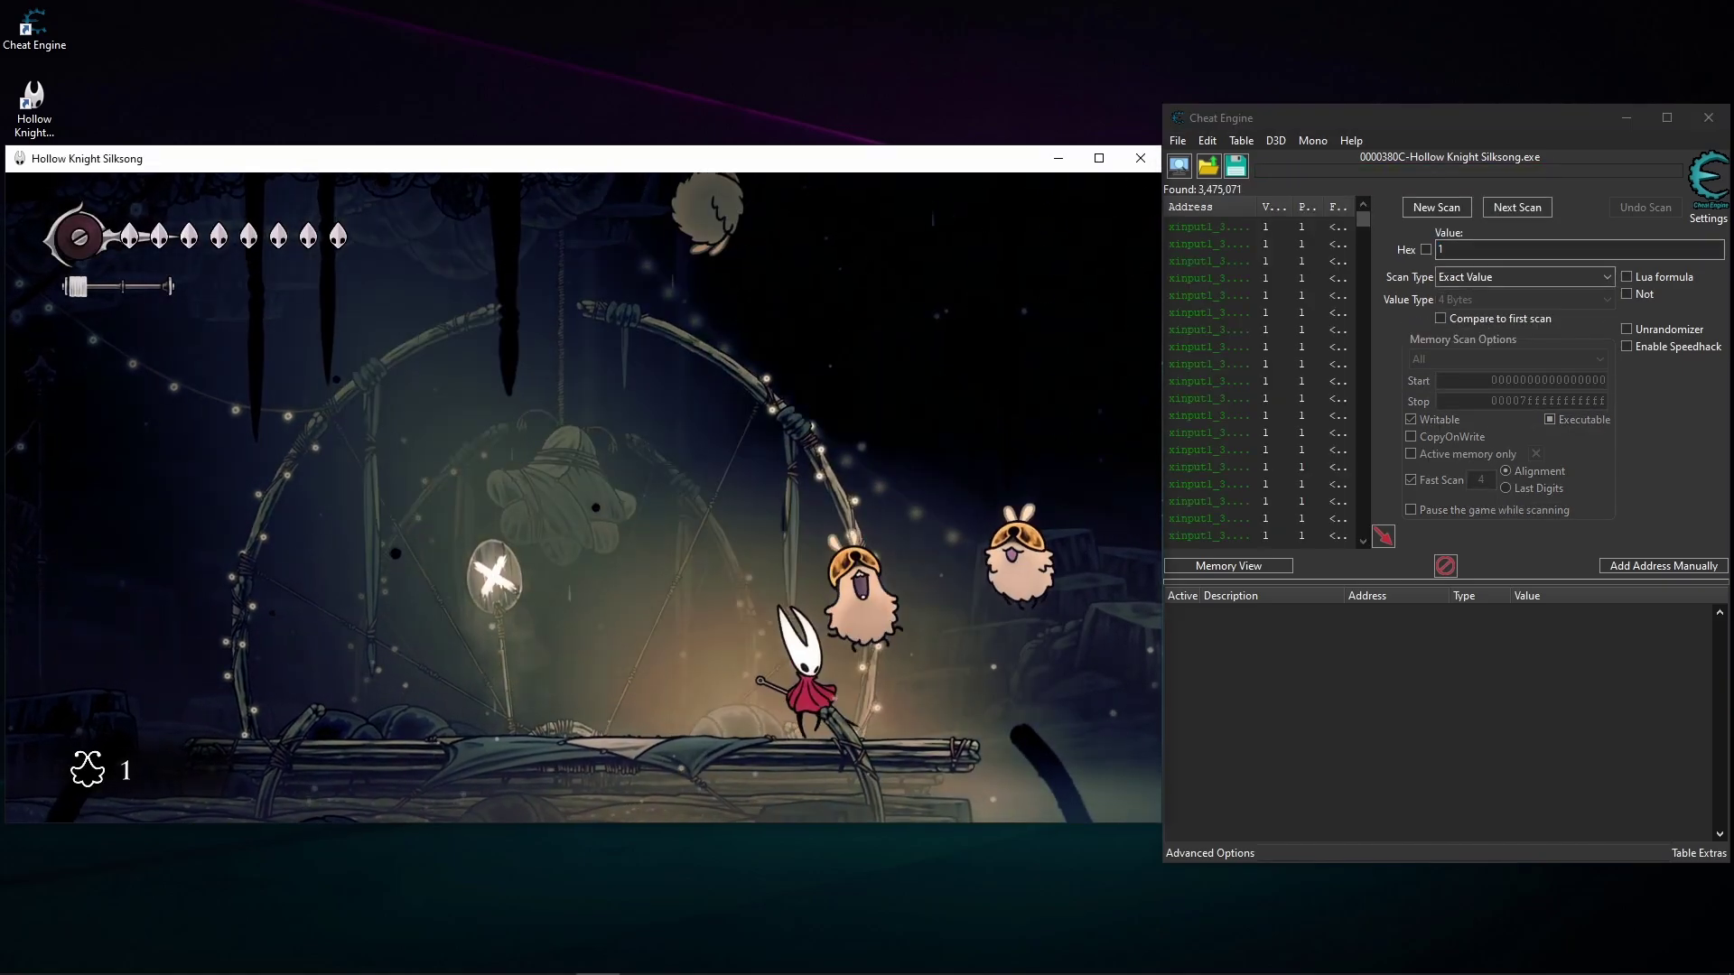
key(Left)
key(z)
key(x)
key(Right)
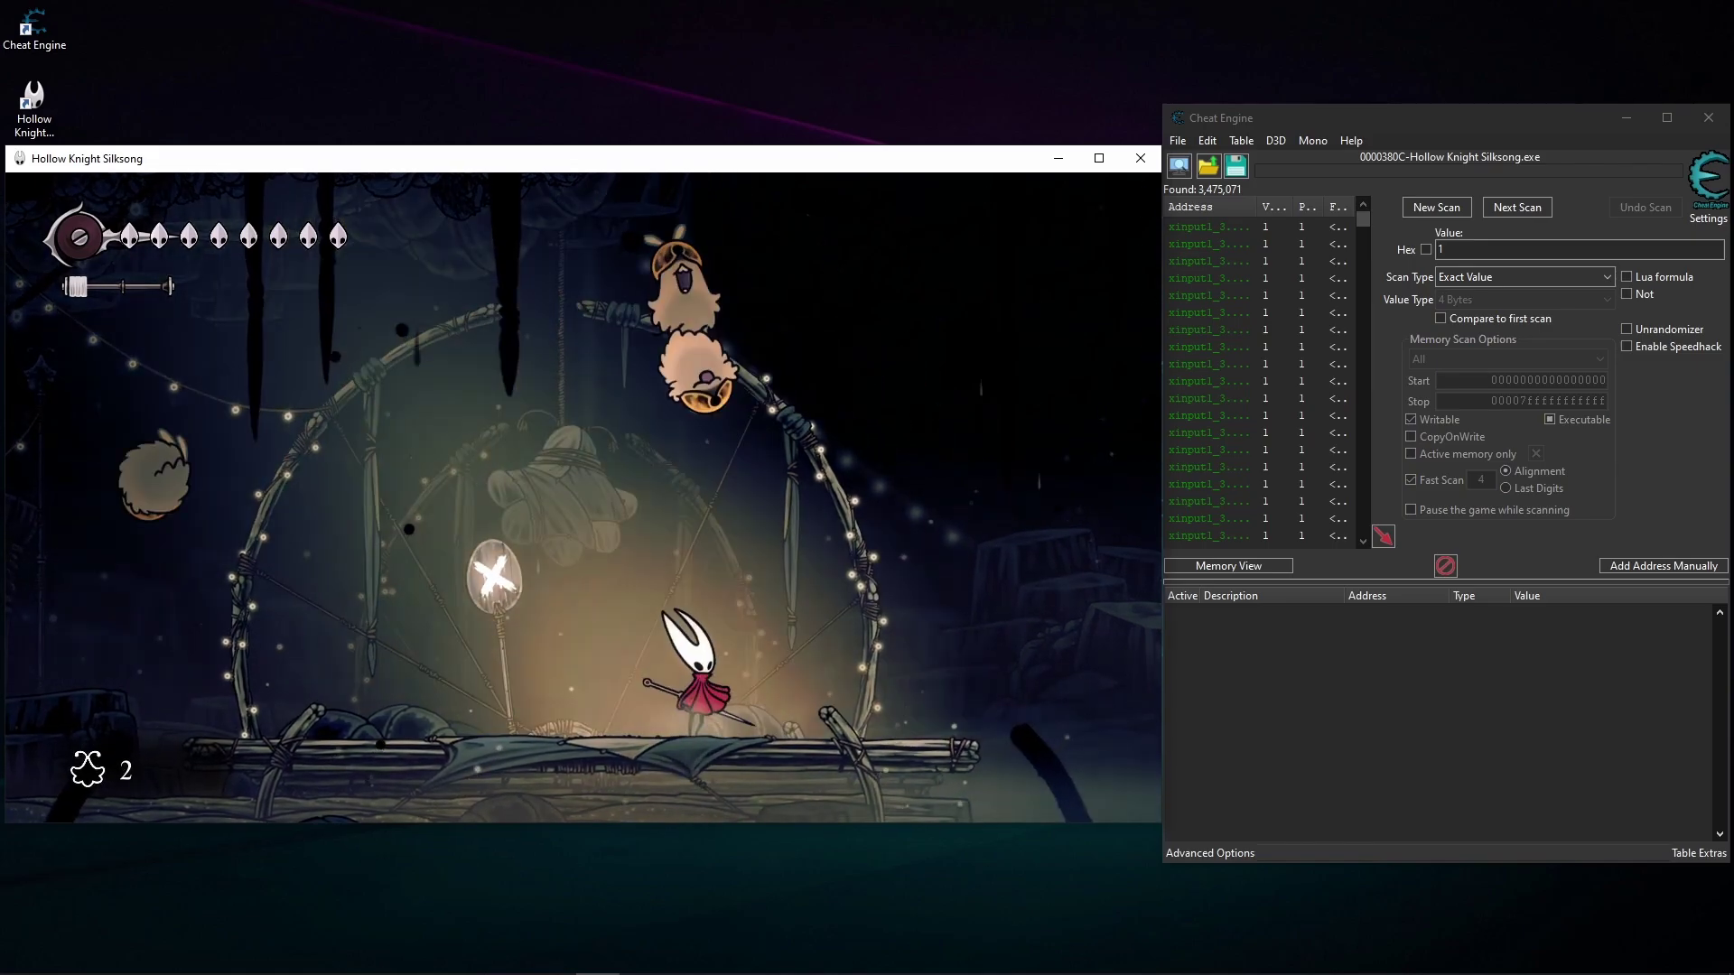
key(Escape)
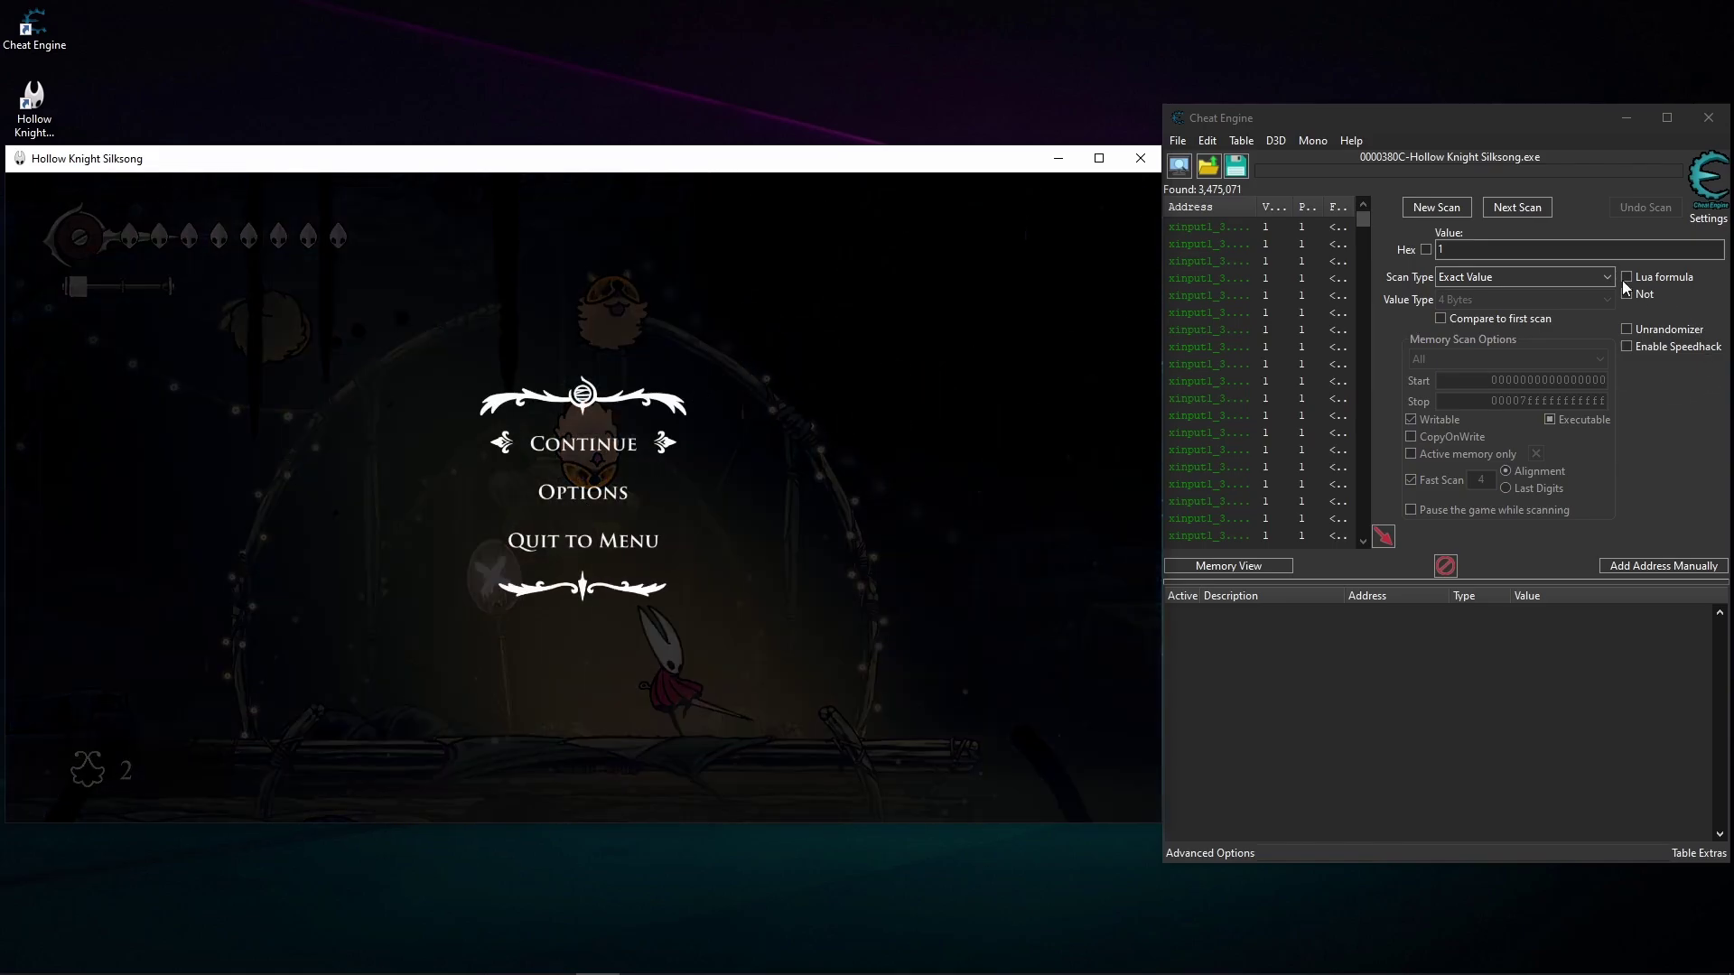
- Run a next scan in Cheat Engine for the exact value 2
drag(1503, 251, 1353, 250)
text(2)
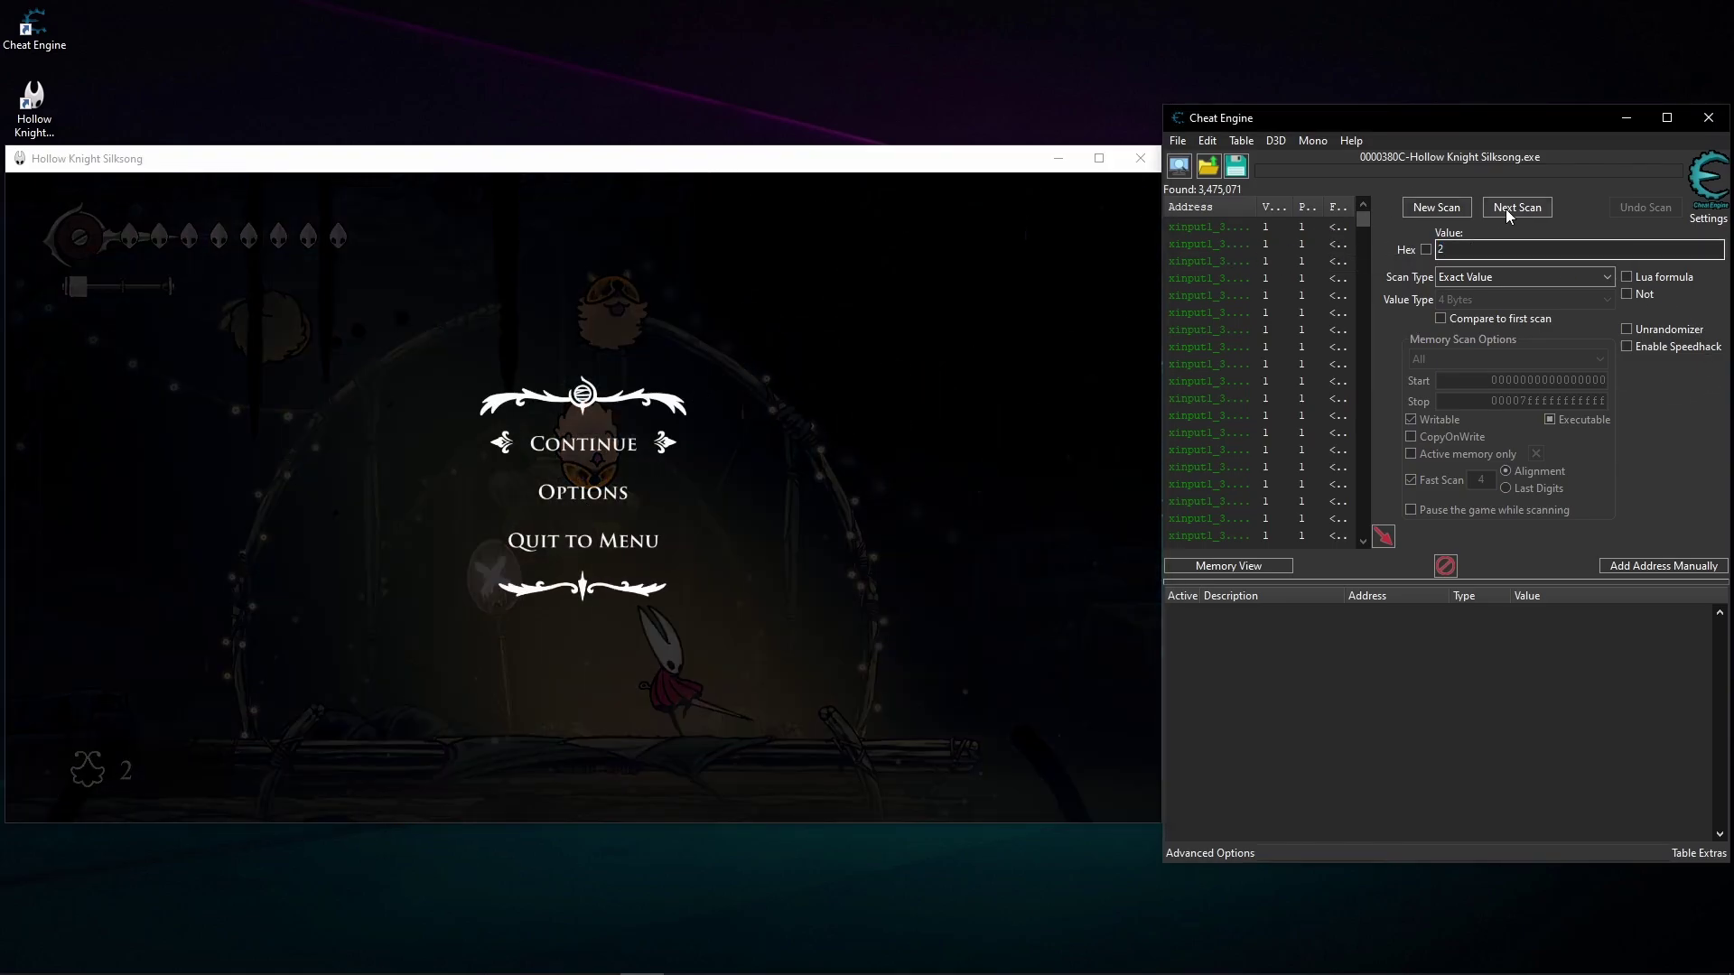
click(1505, 208)
click(1492, 206)
click(1505, 210)
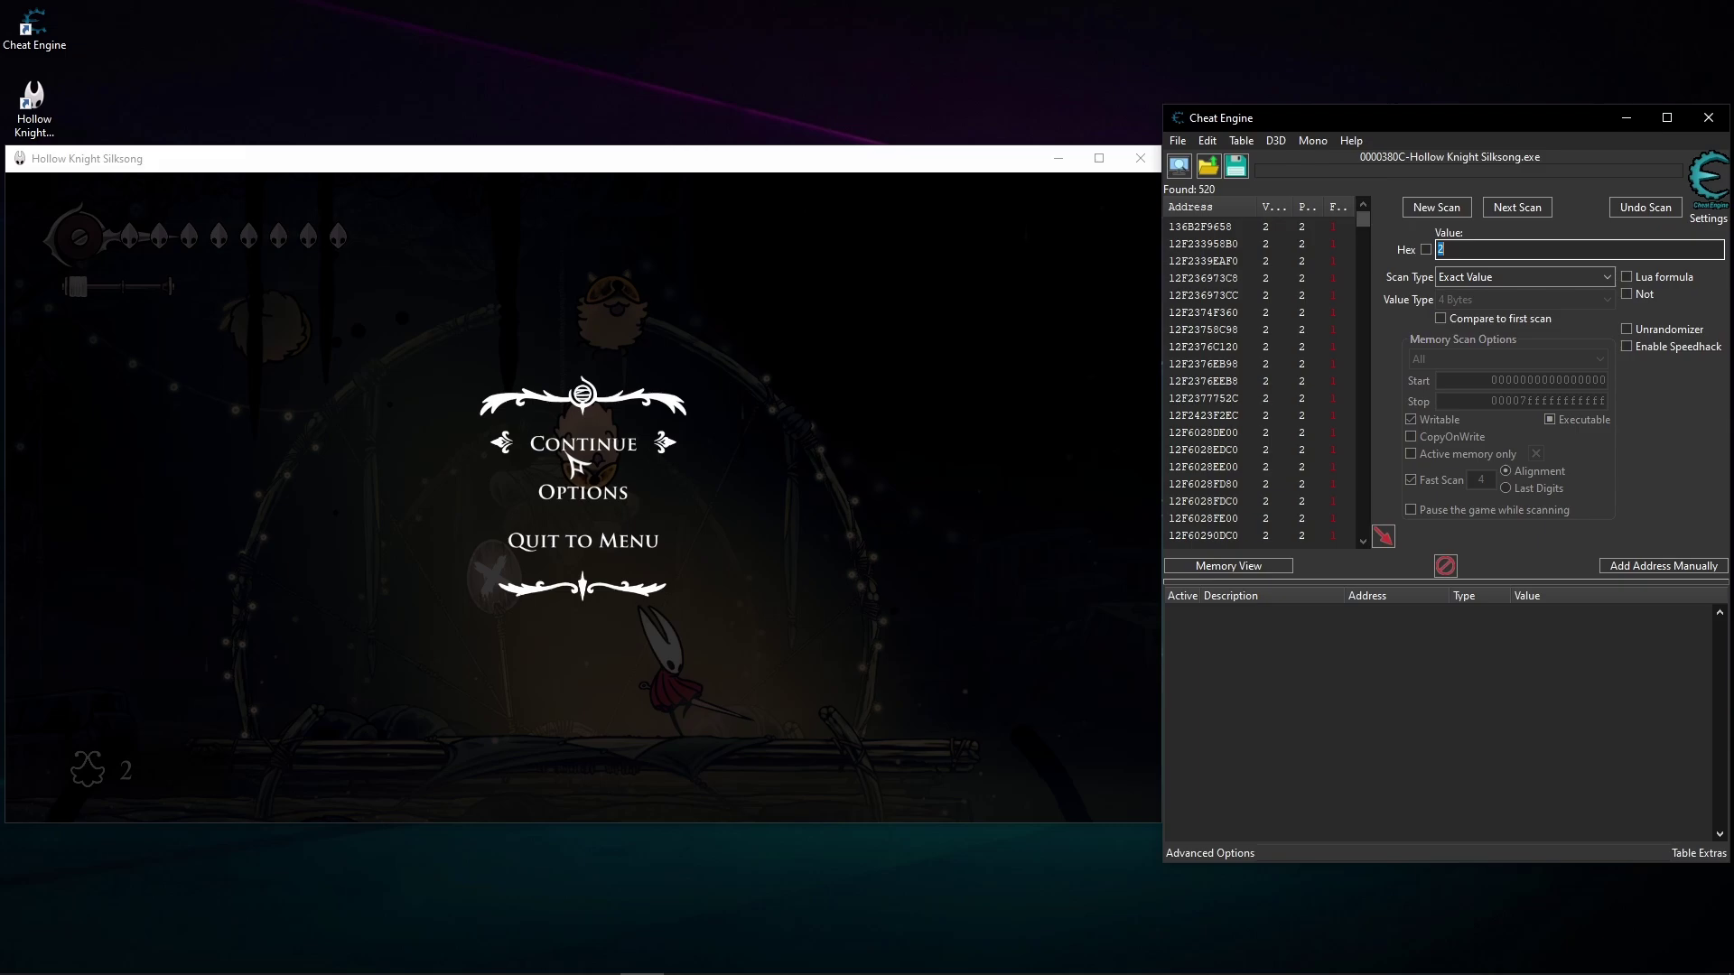
- Resume the game, let the round end, and speak to Fleamaster Mooshka to start a new Flea Juggle round
click(932, 190)
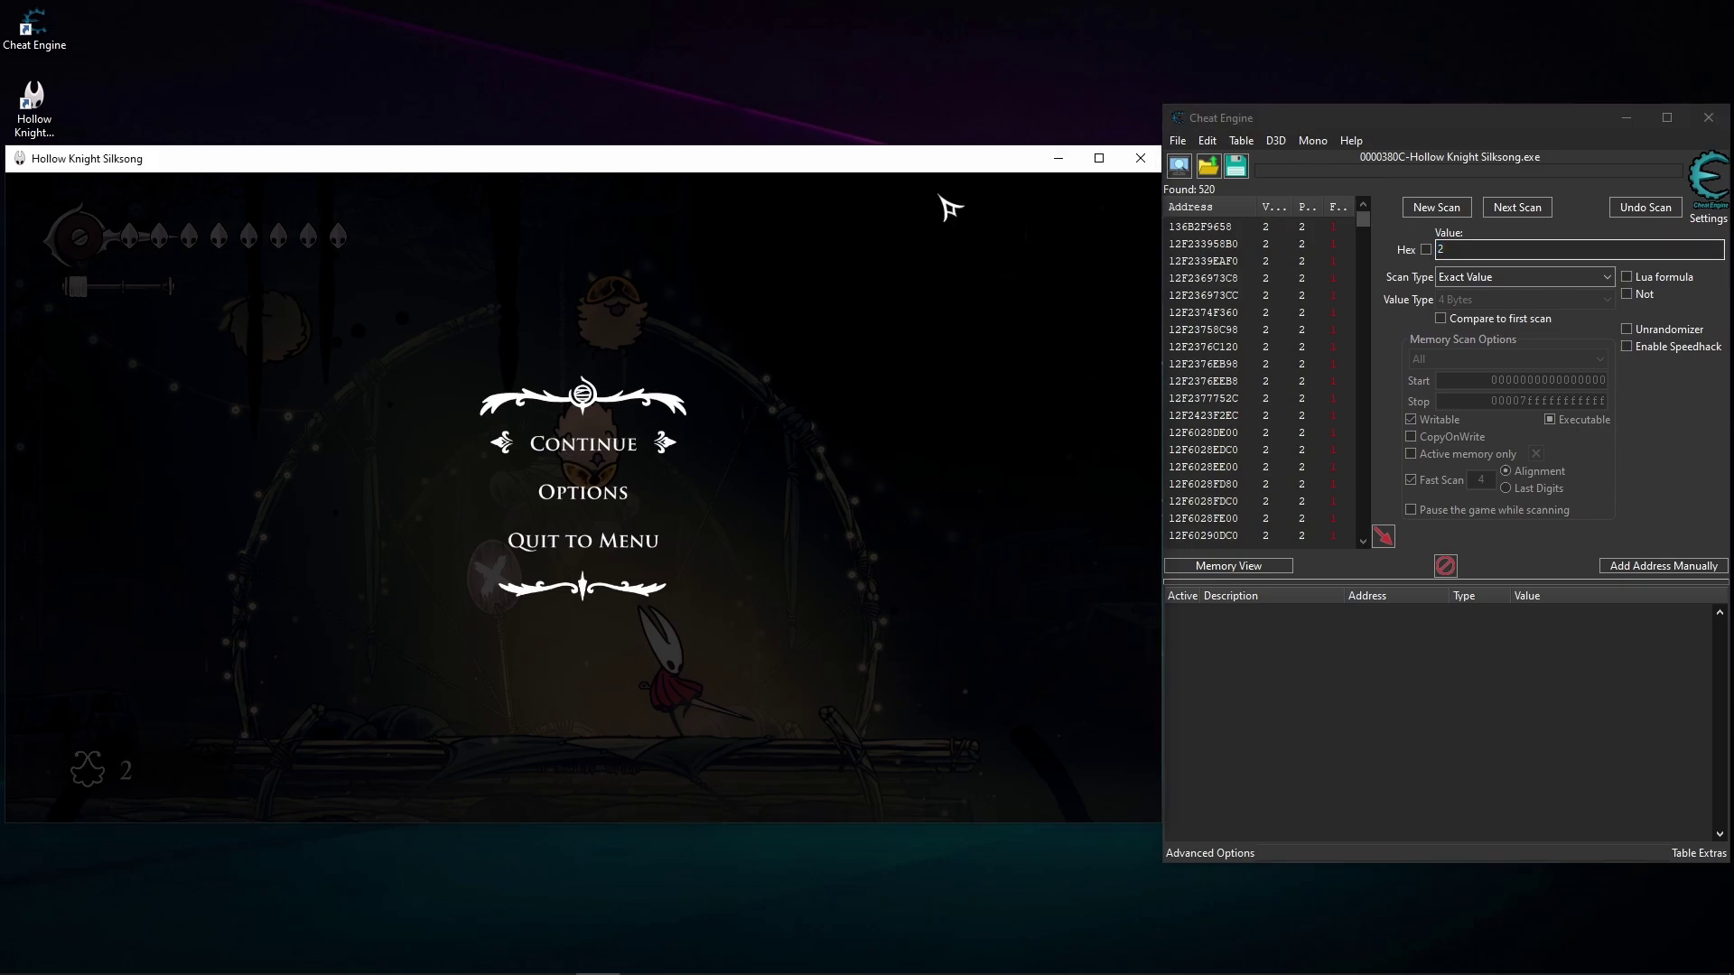
key(Escape)
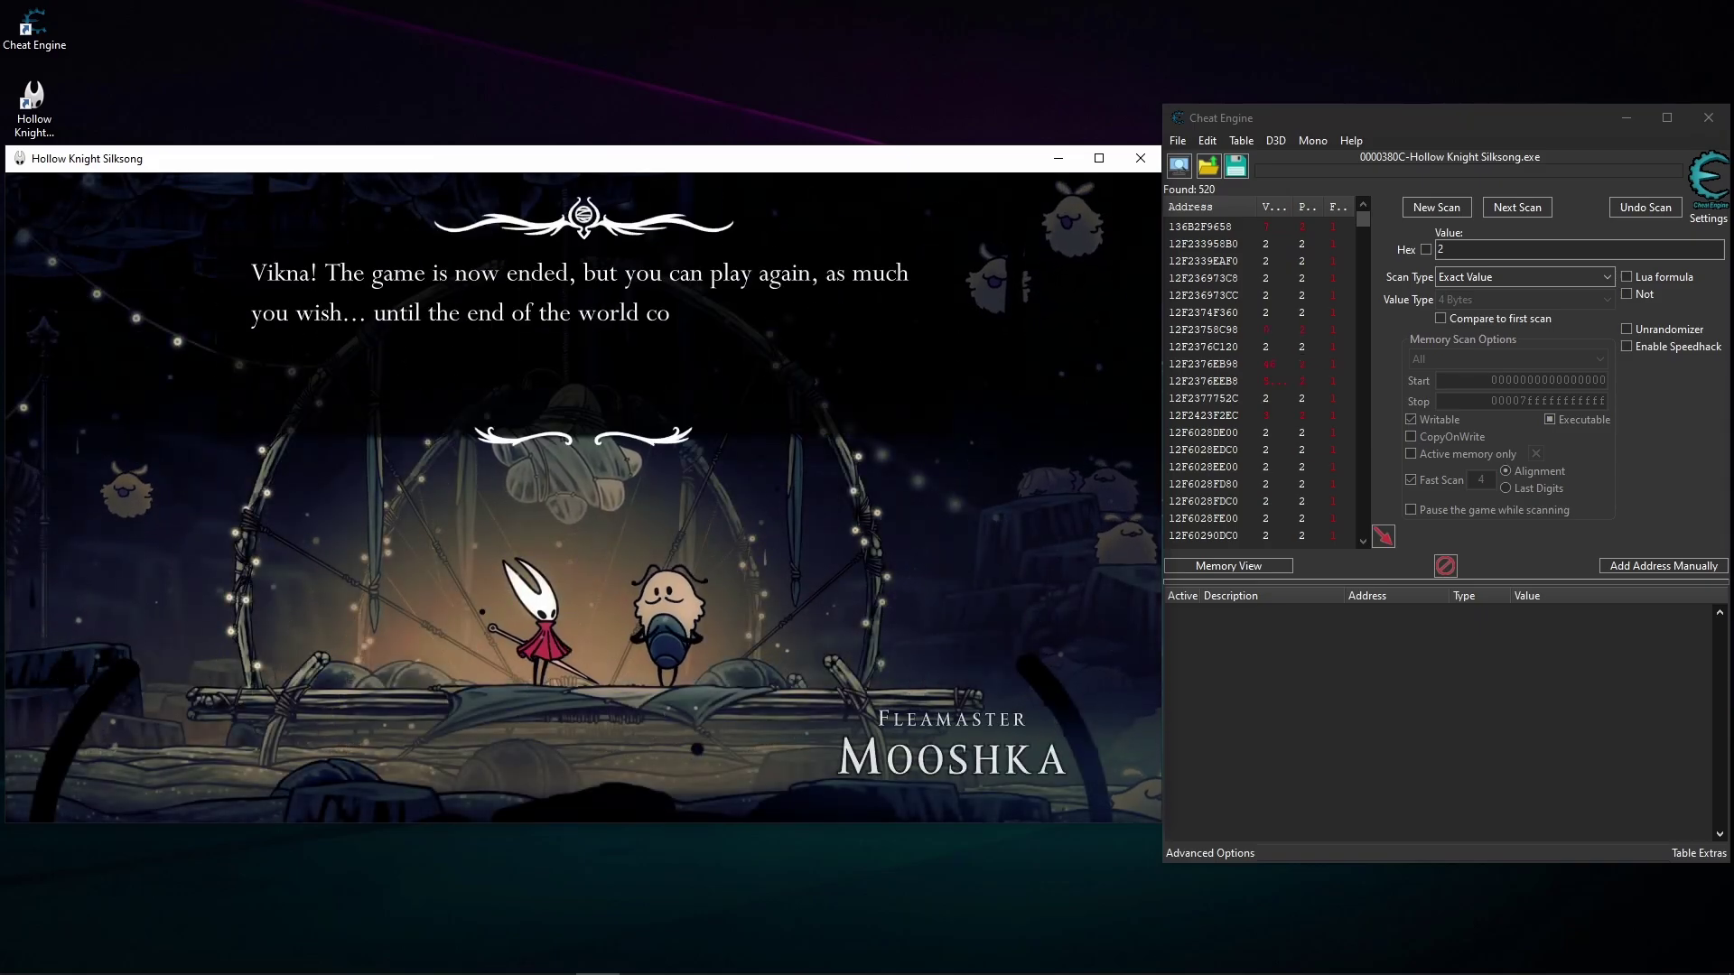
key(z)
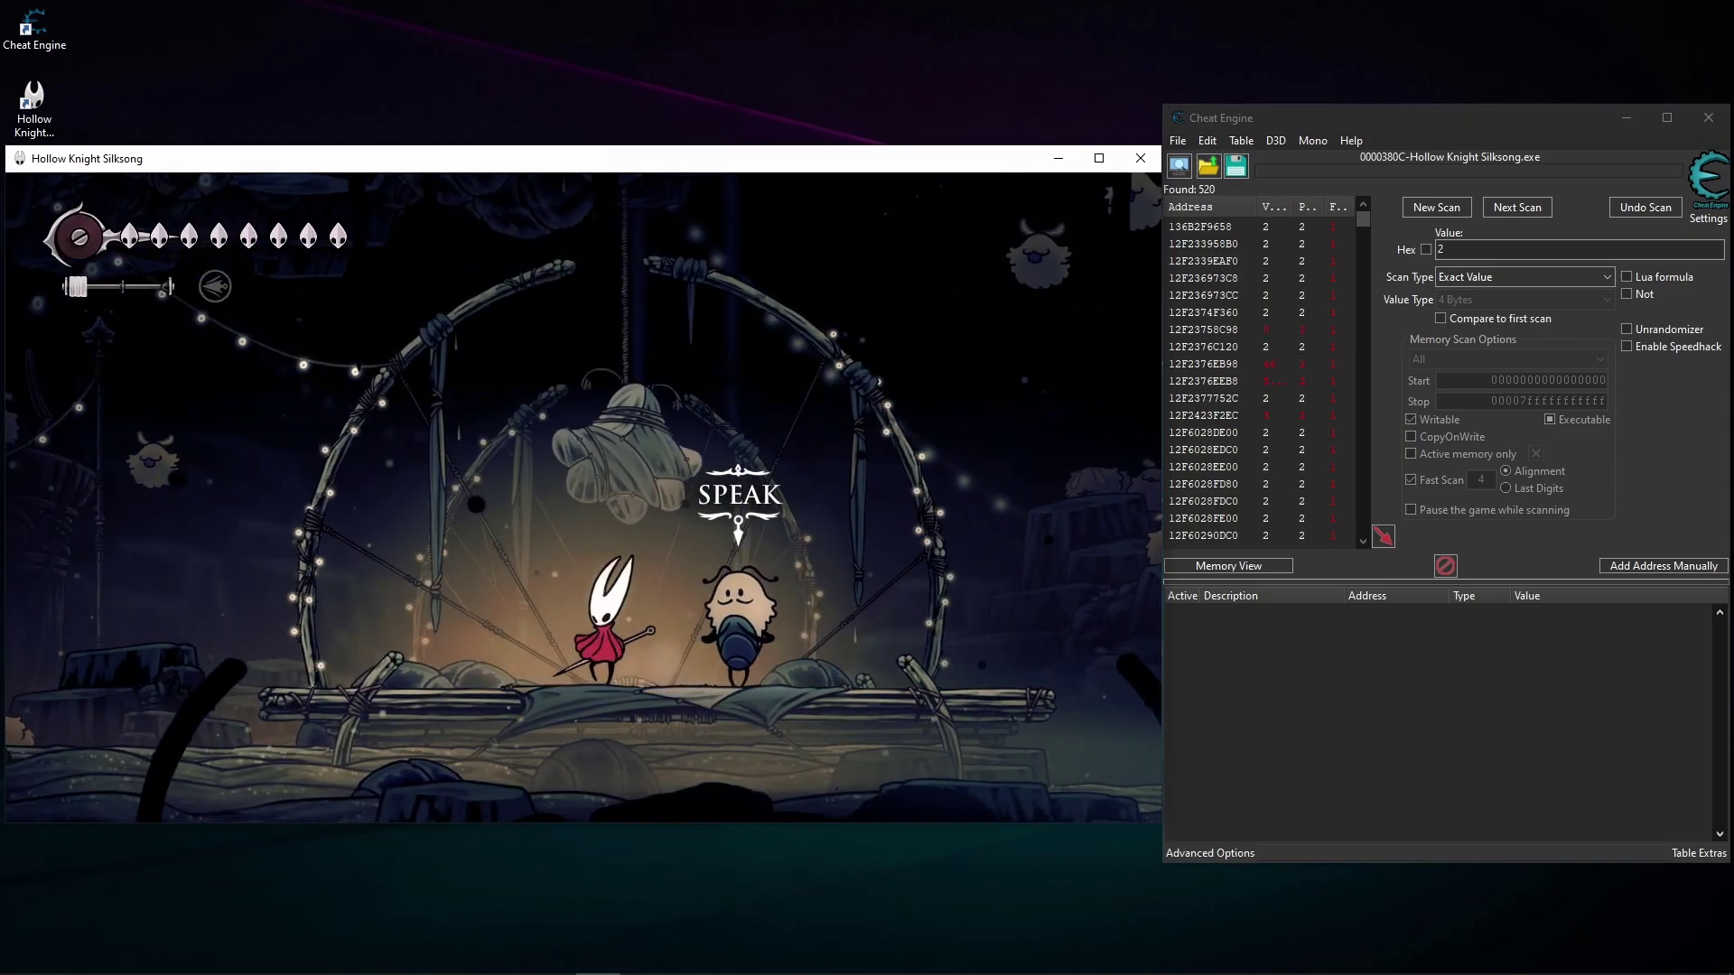
key(Up)
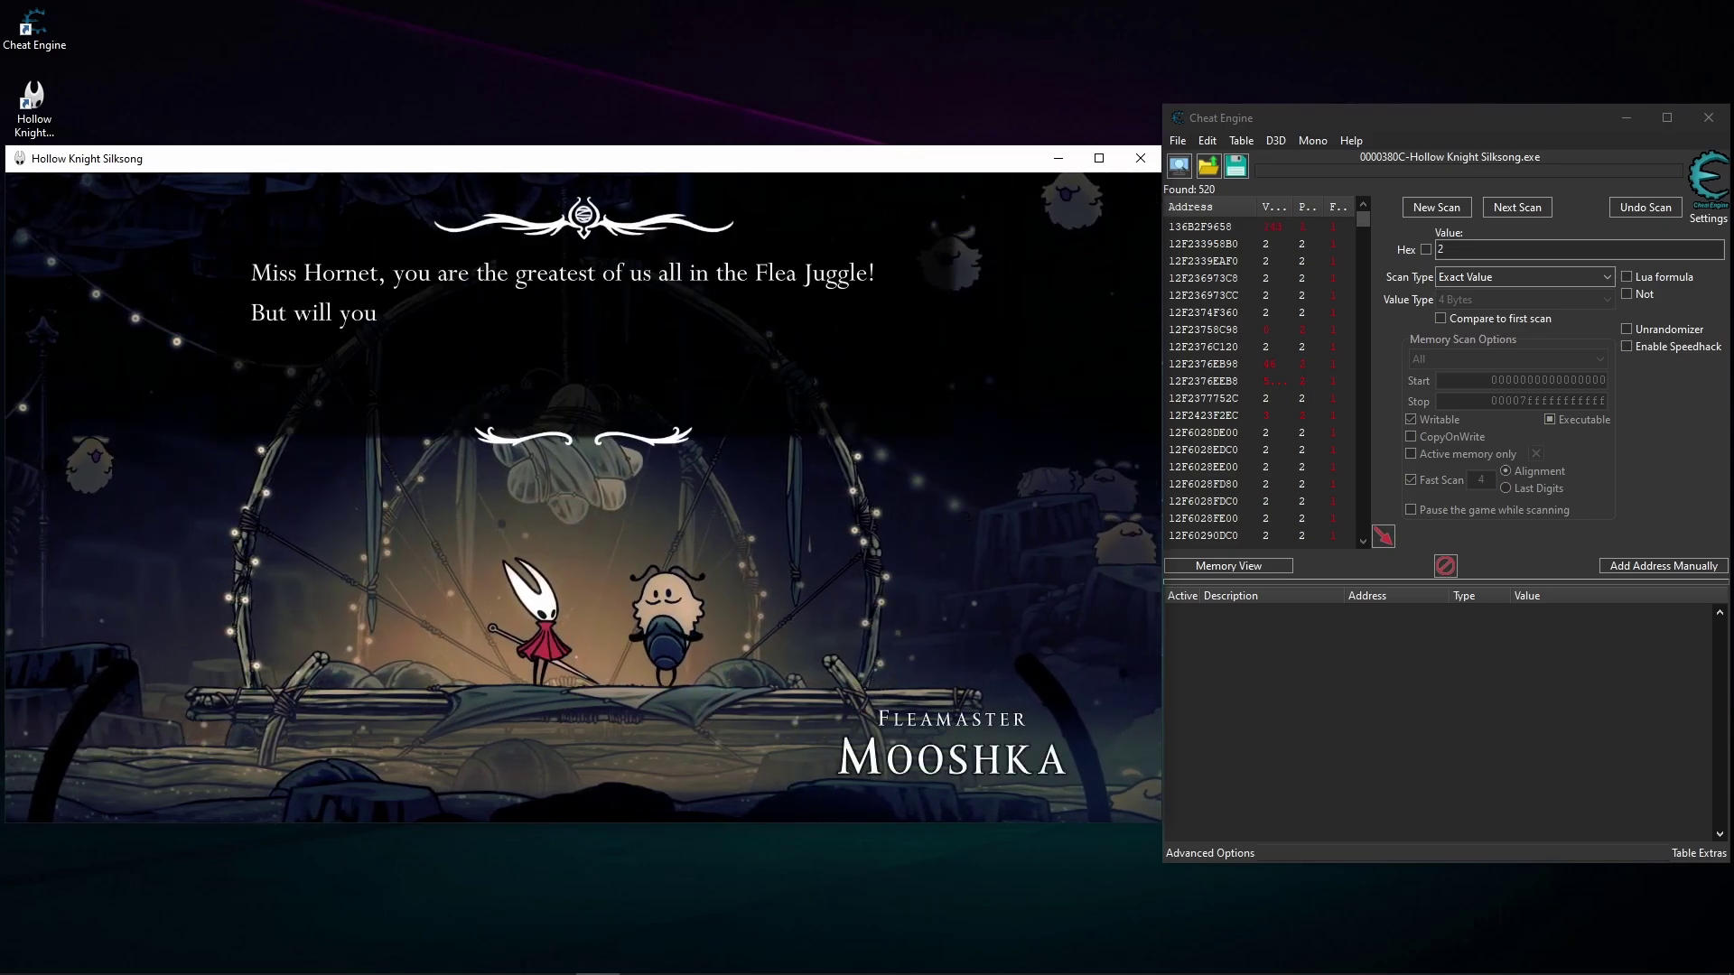
key(z)
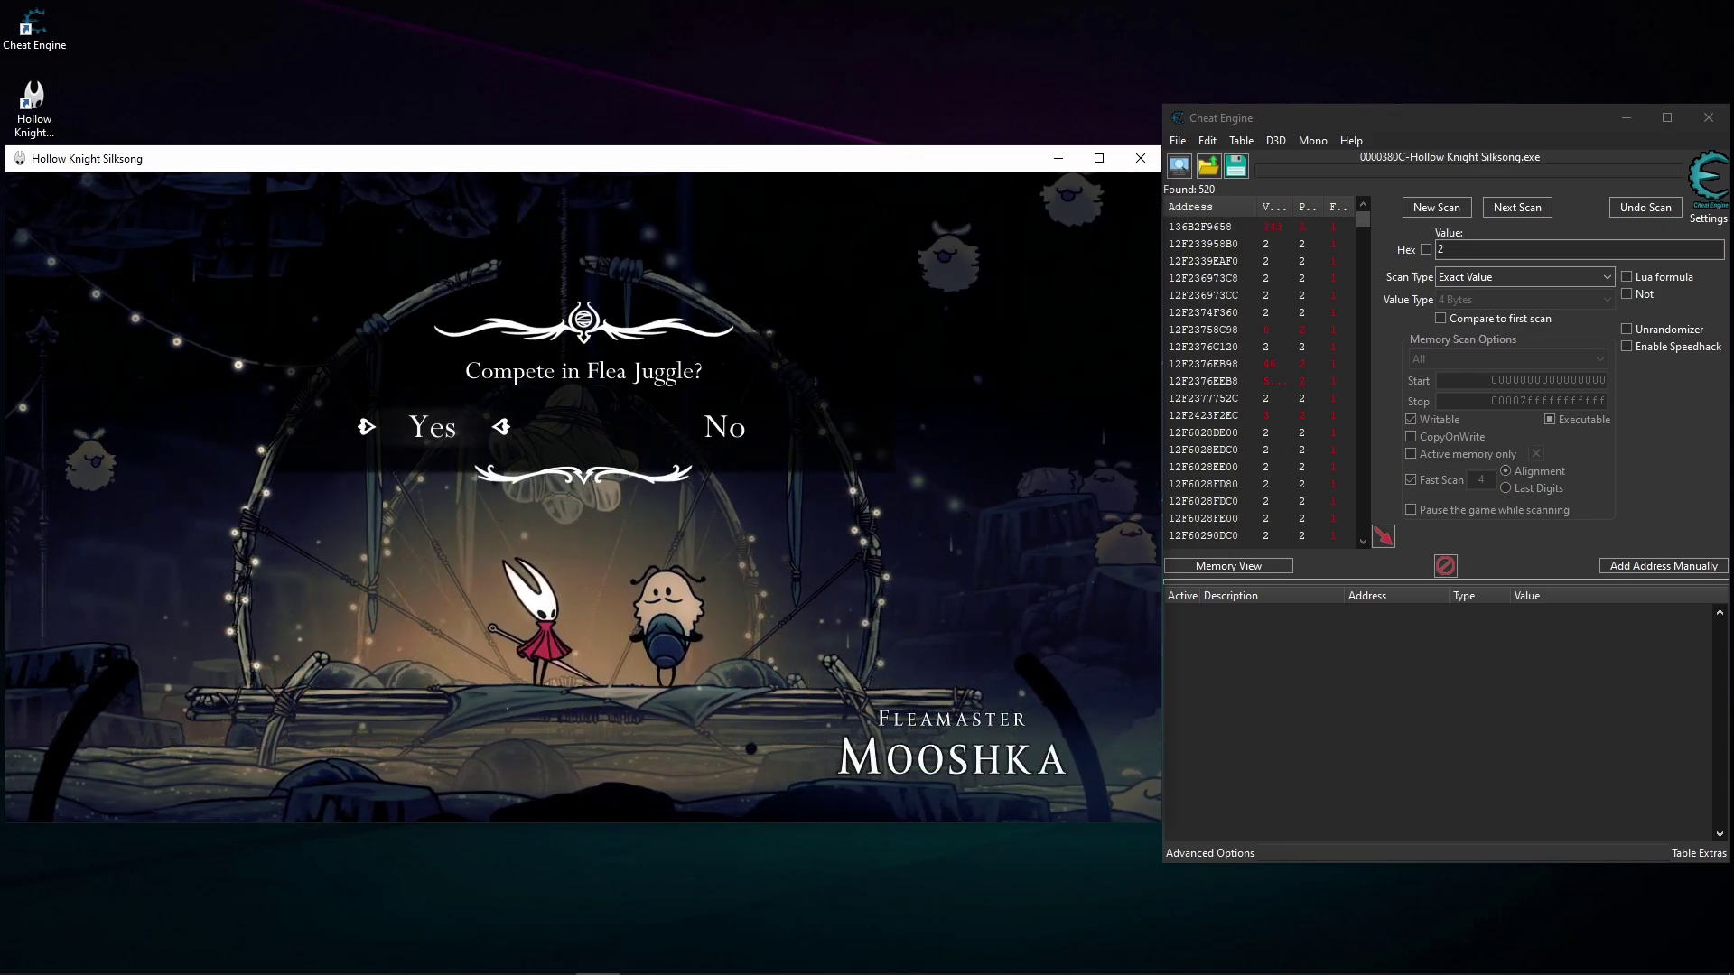
key(z)
key(z)
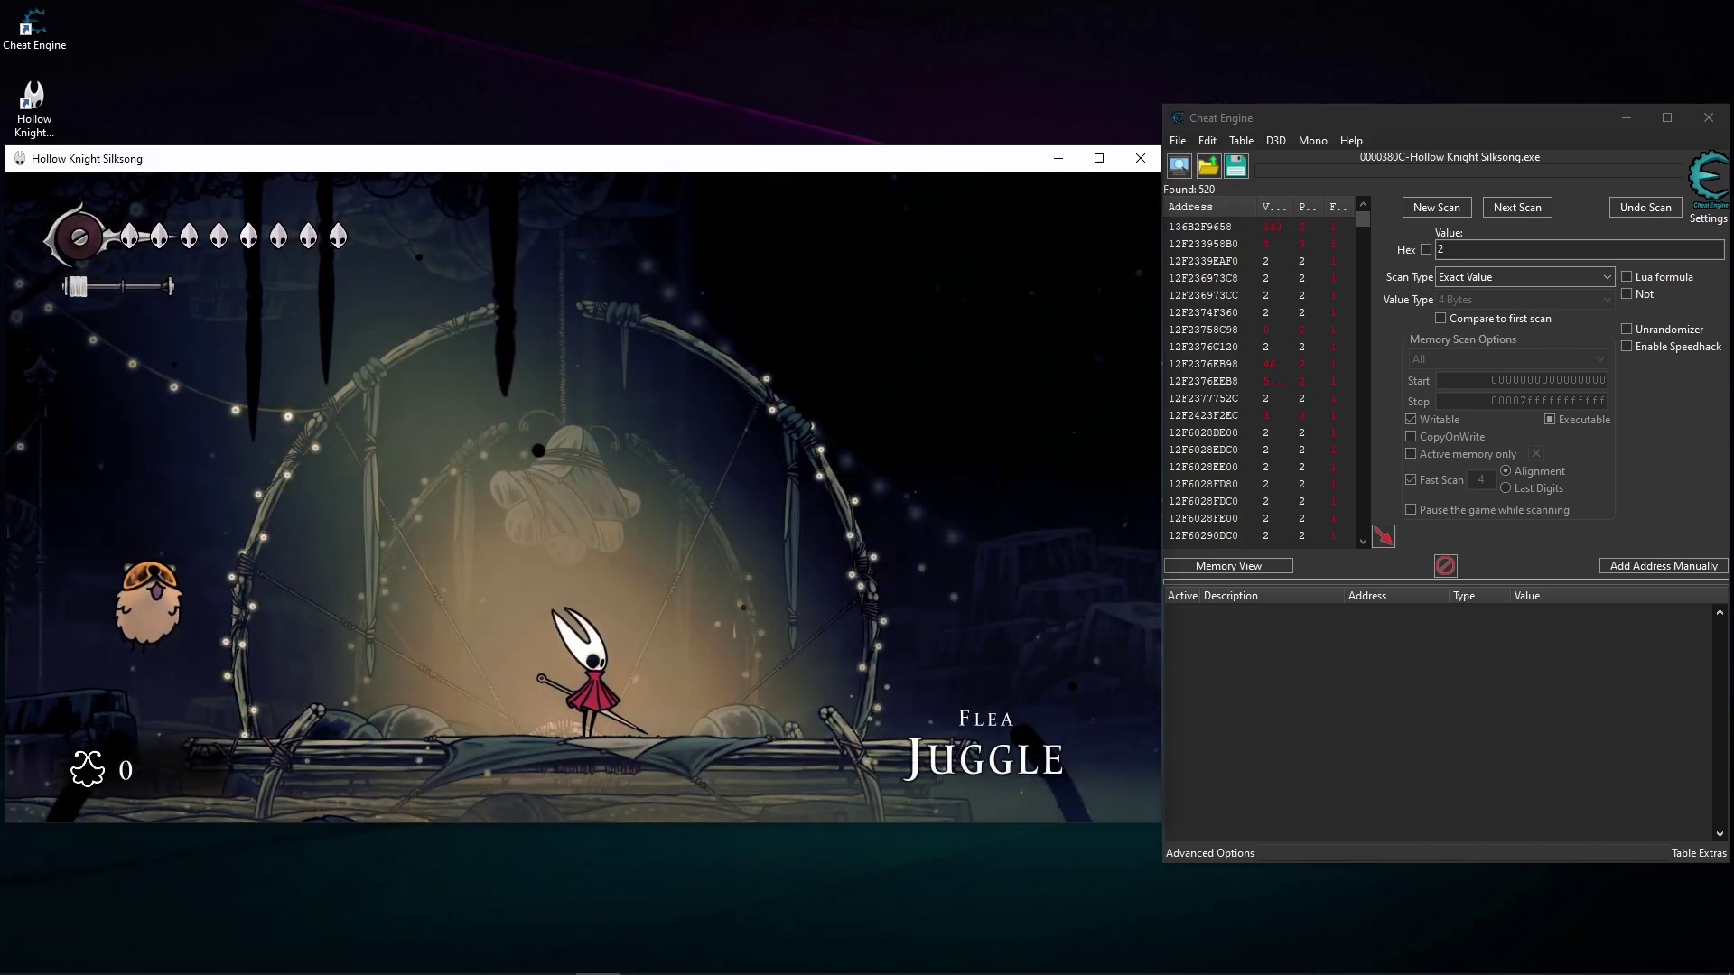
- Juggle the fleas in the new round until the score is 1, and pause the game
key(Left)
key(Left)
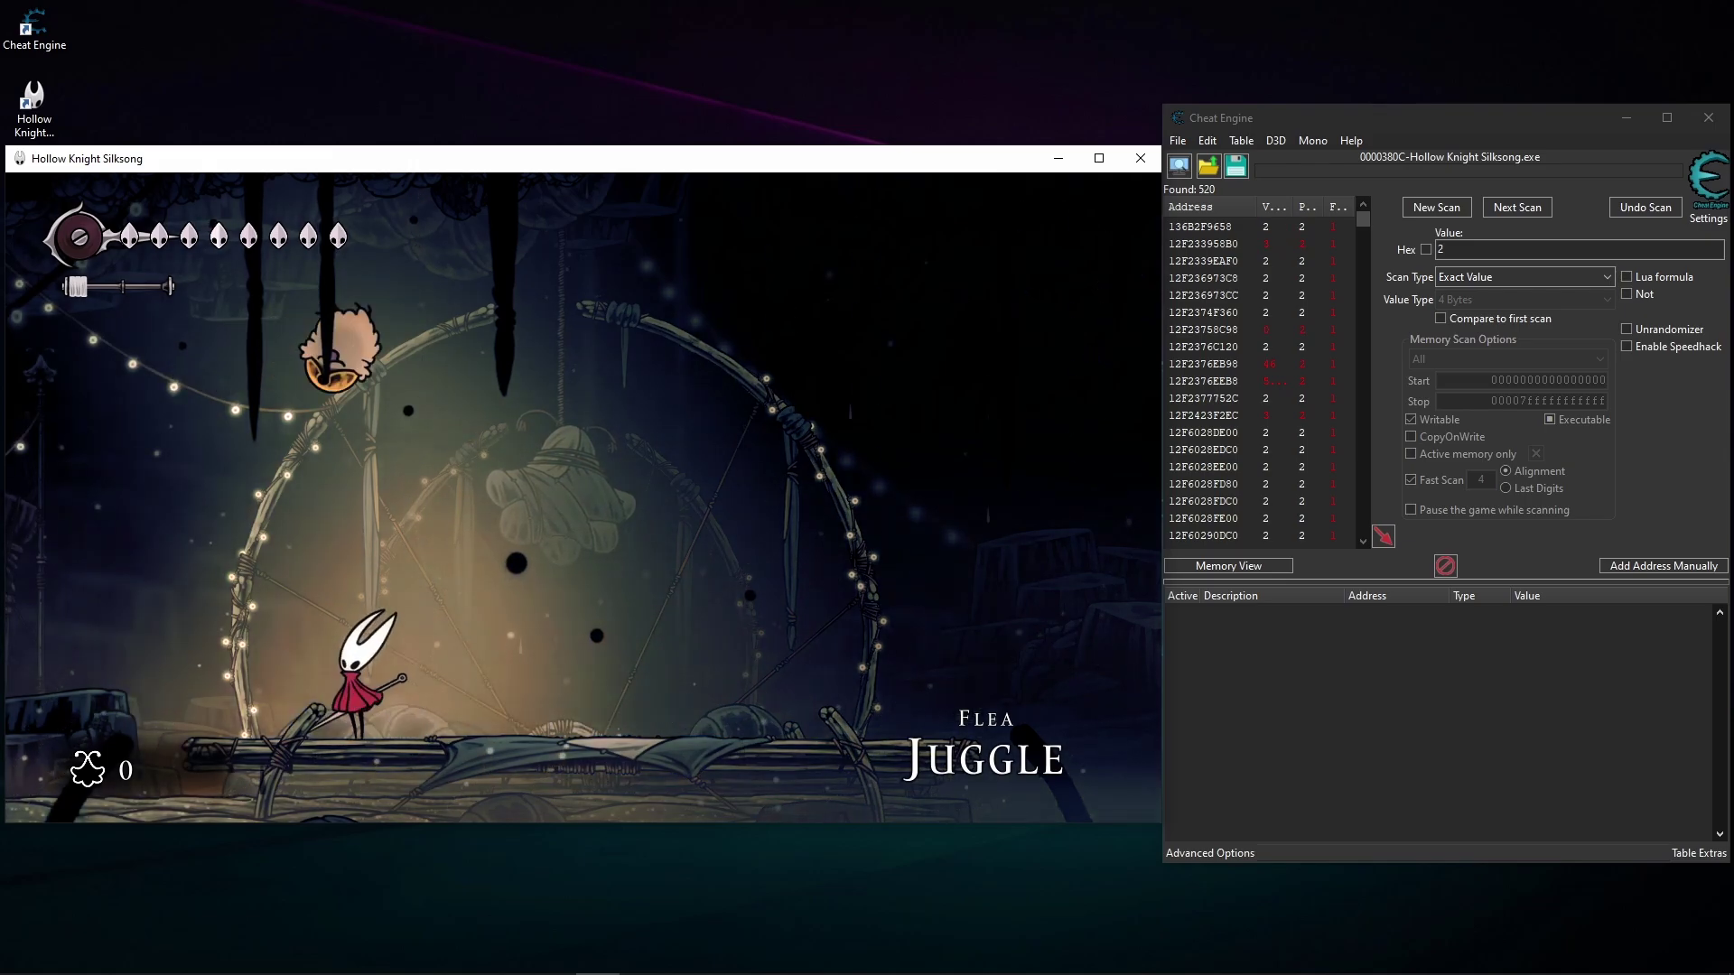
key(z)
key(x)
key(Right)
key(Right)
key(z)
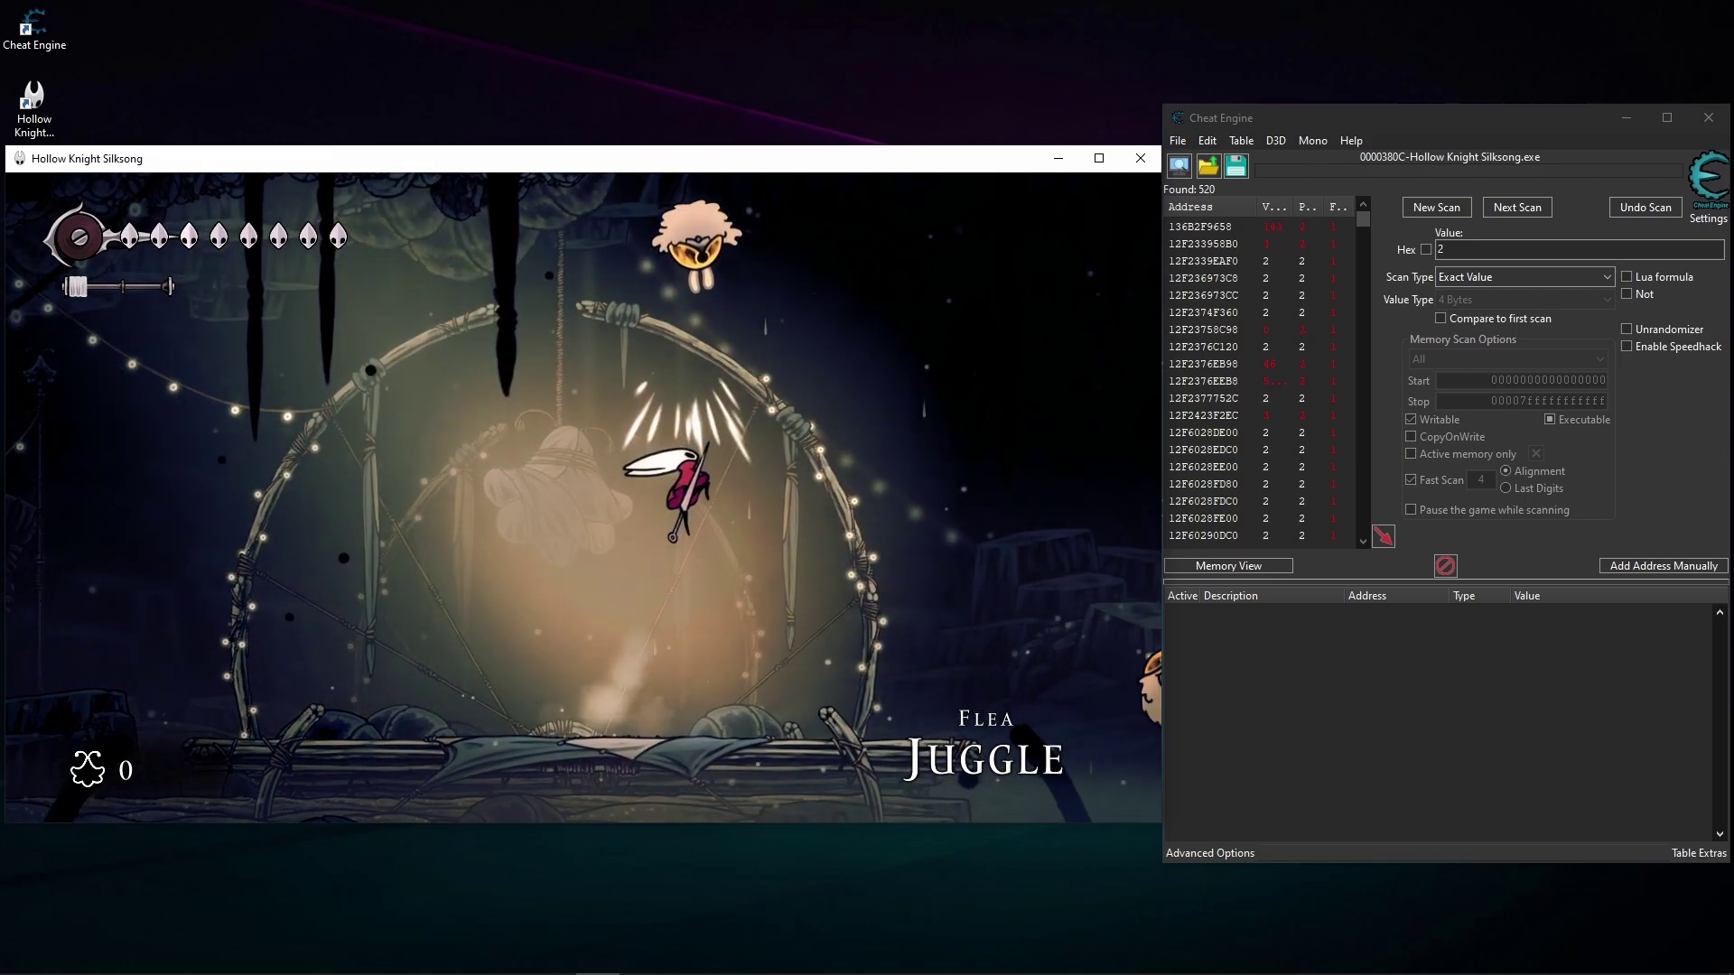
key(Left)
key(Left)
key(z)
key(Escape)
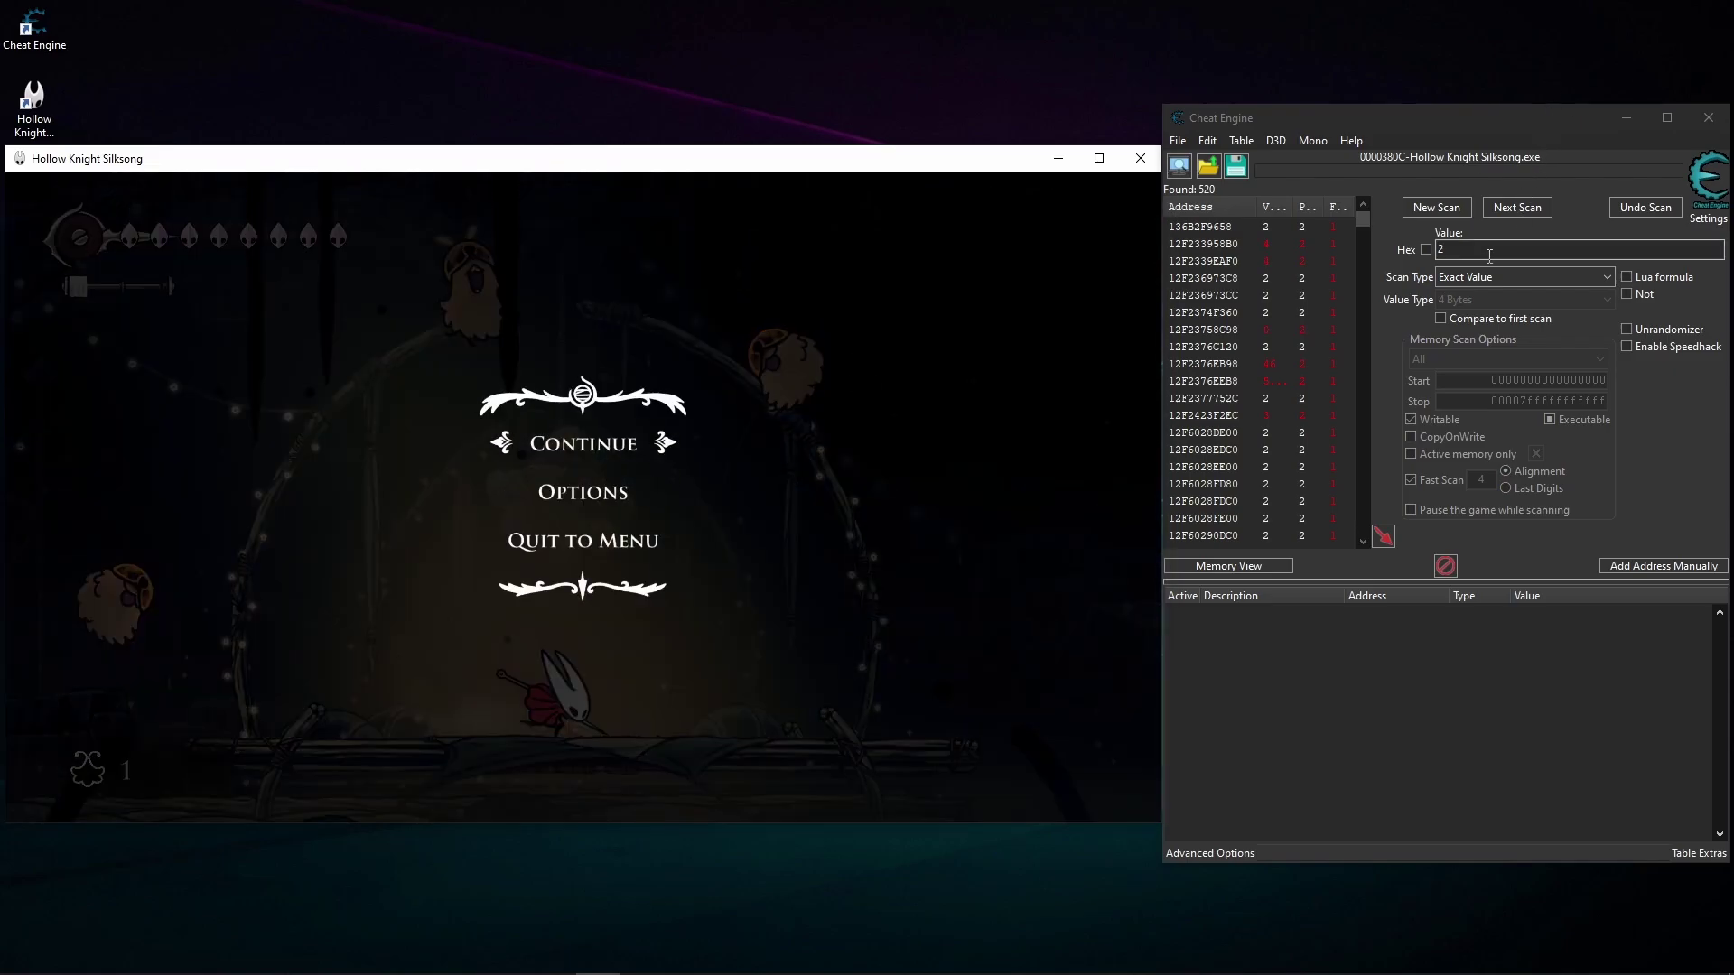
- Narrow the found addresses in Cheat Engine with a next scan for the exact value 1
double_click(1489, 255)
text(1)
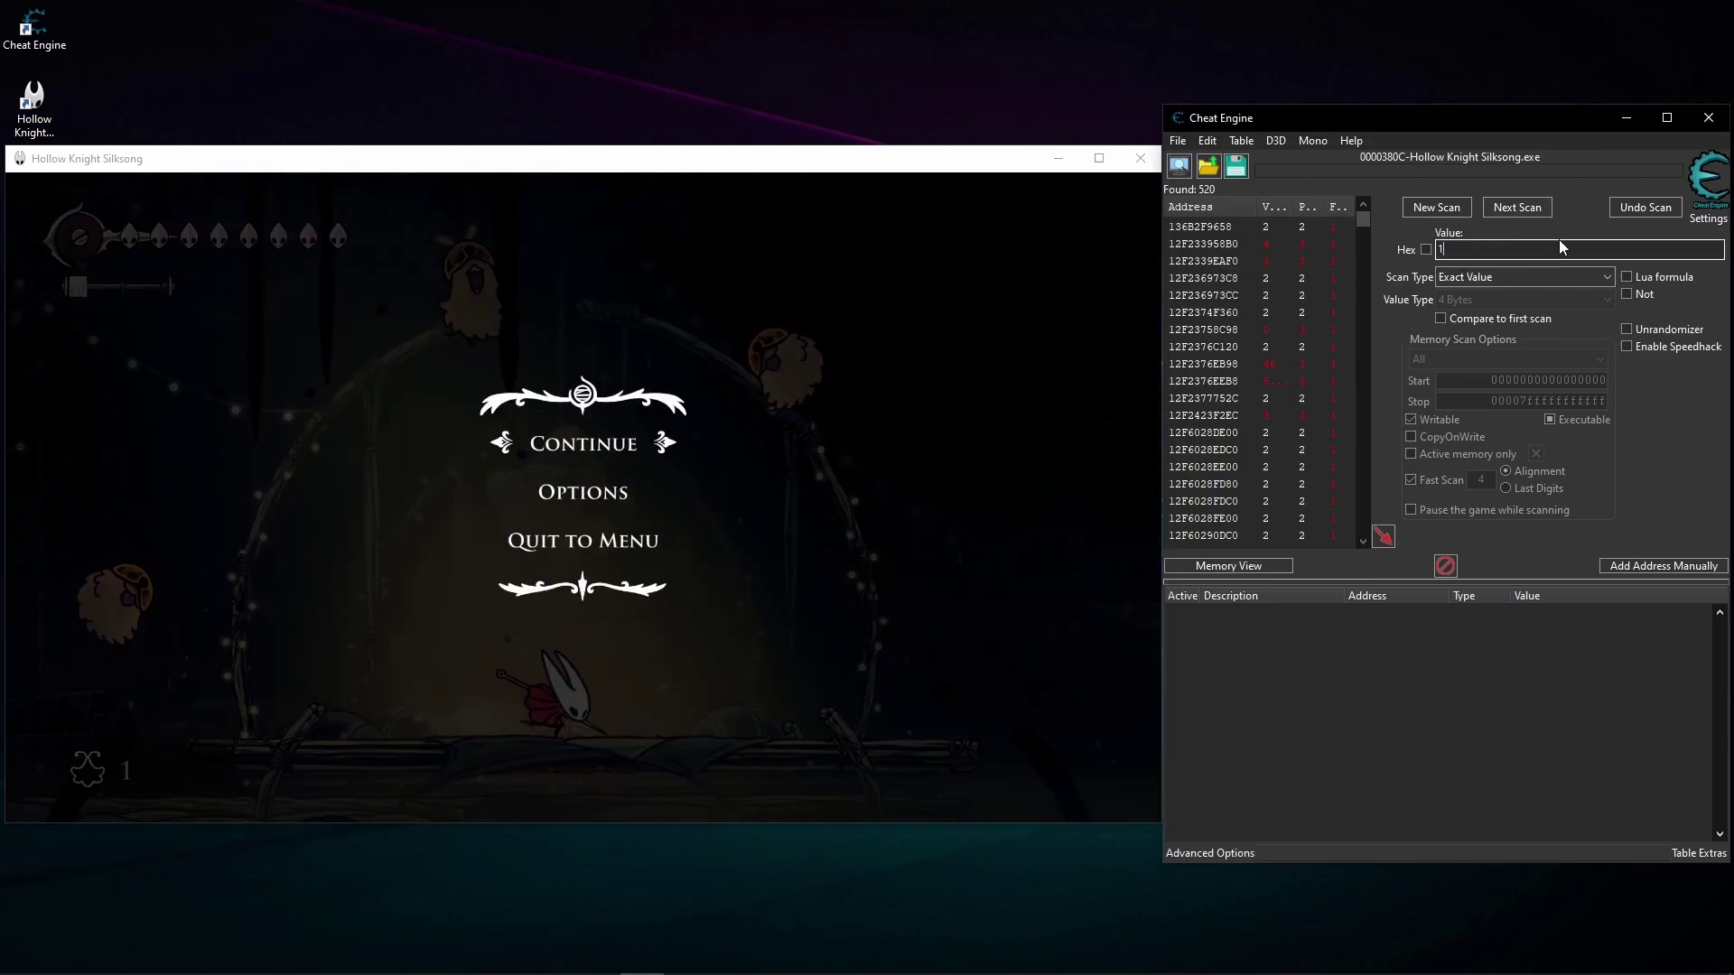
click(1543, 209)
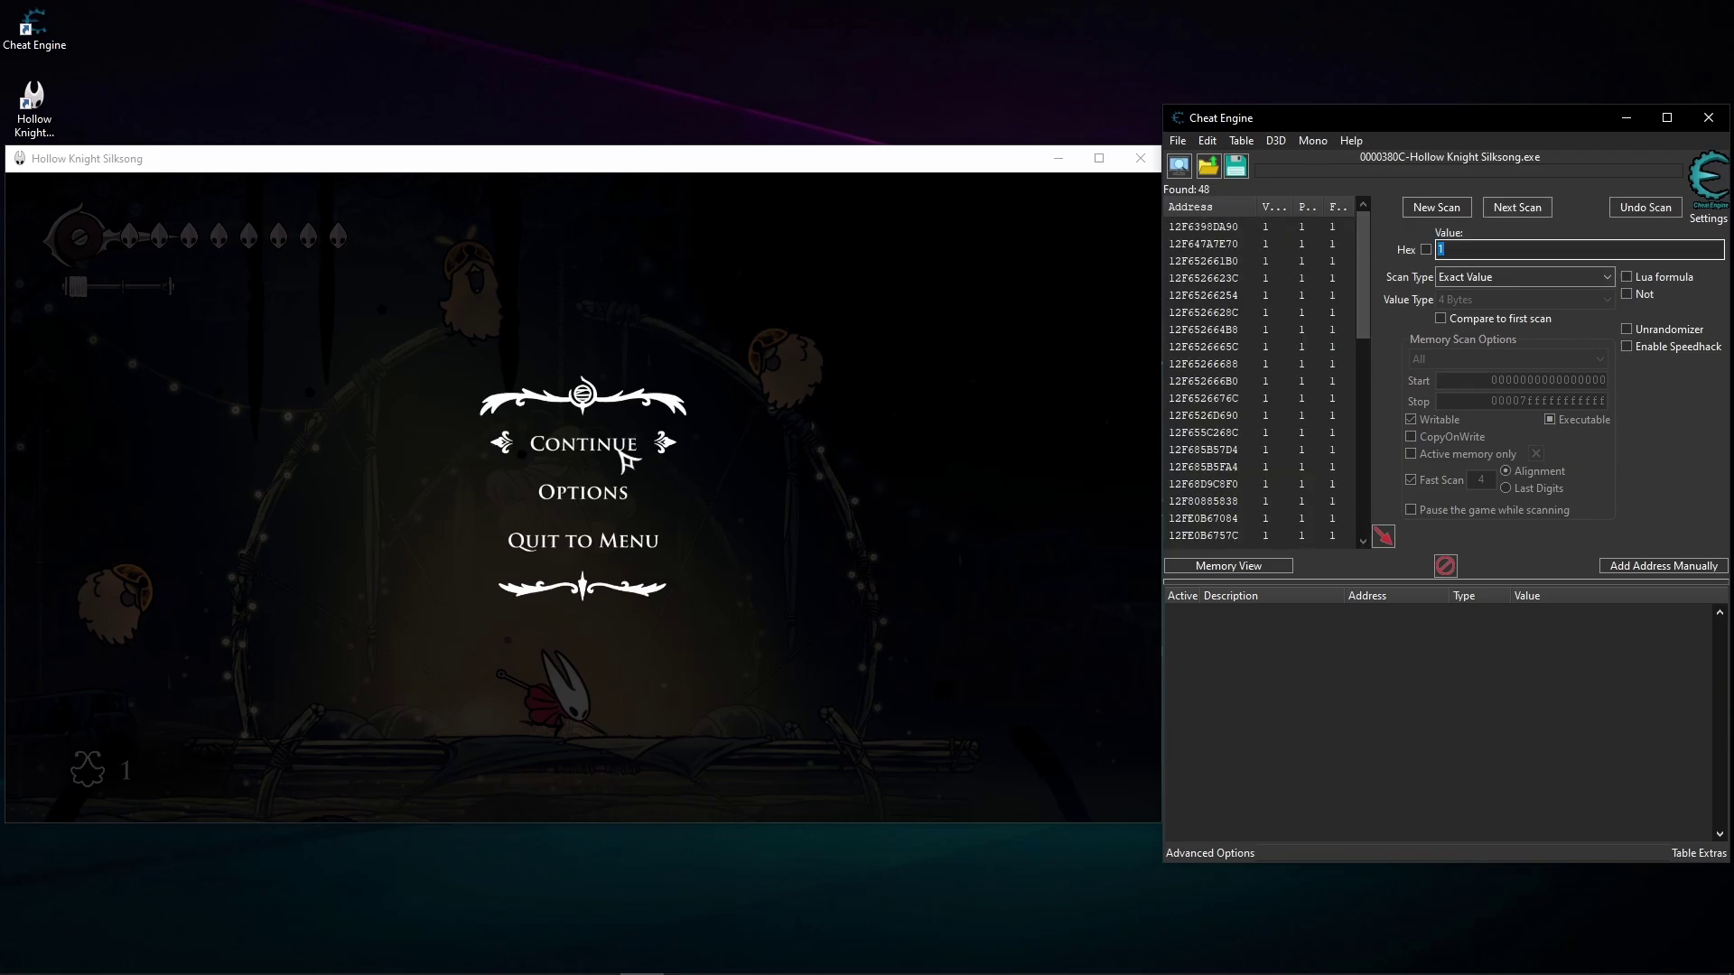
- Continue the Flea Juggle round, keep hitting the fleas until the score is 3, and pause the game
click(584, 444)
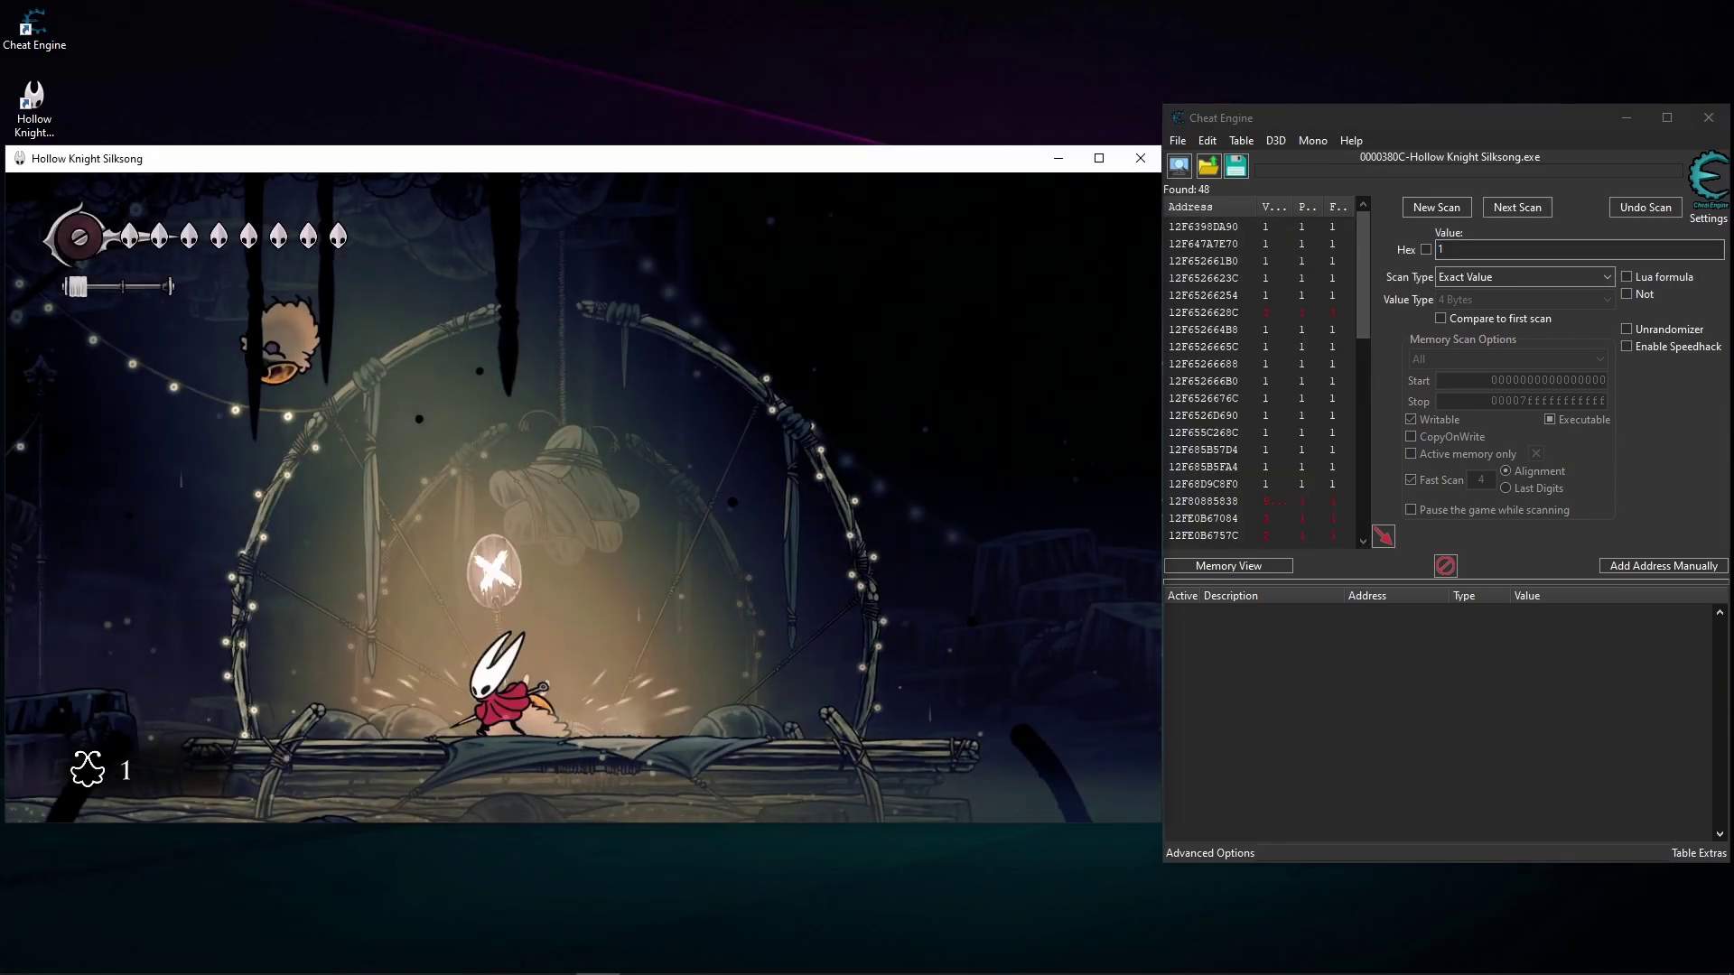
key(Right)
key(x)
key(z)
key(x)
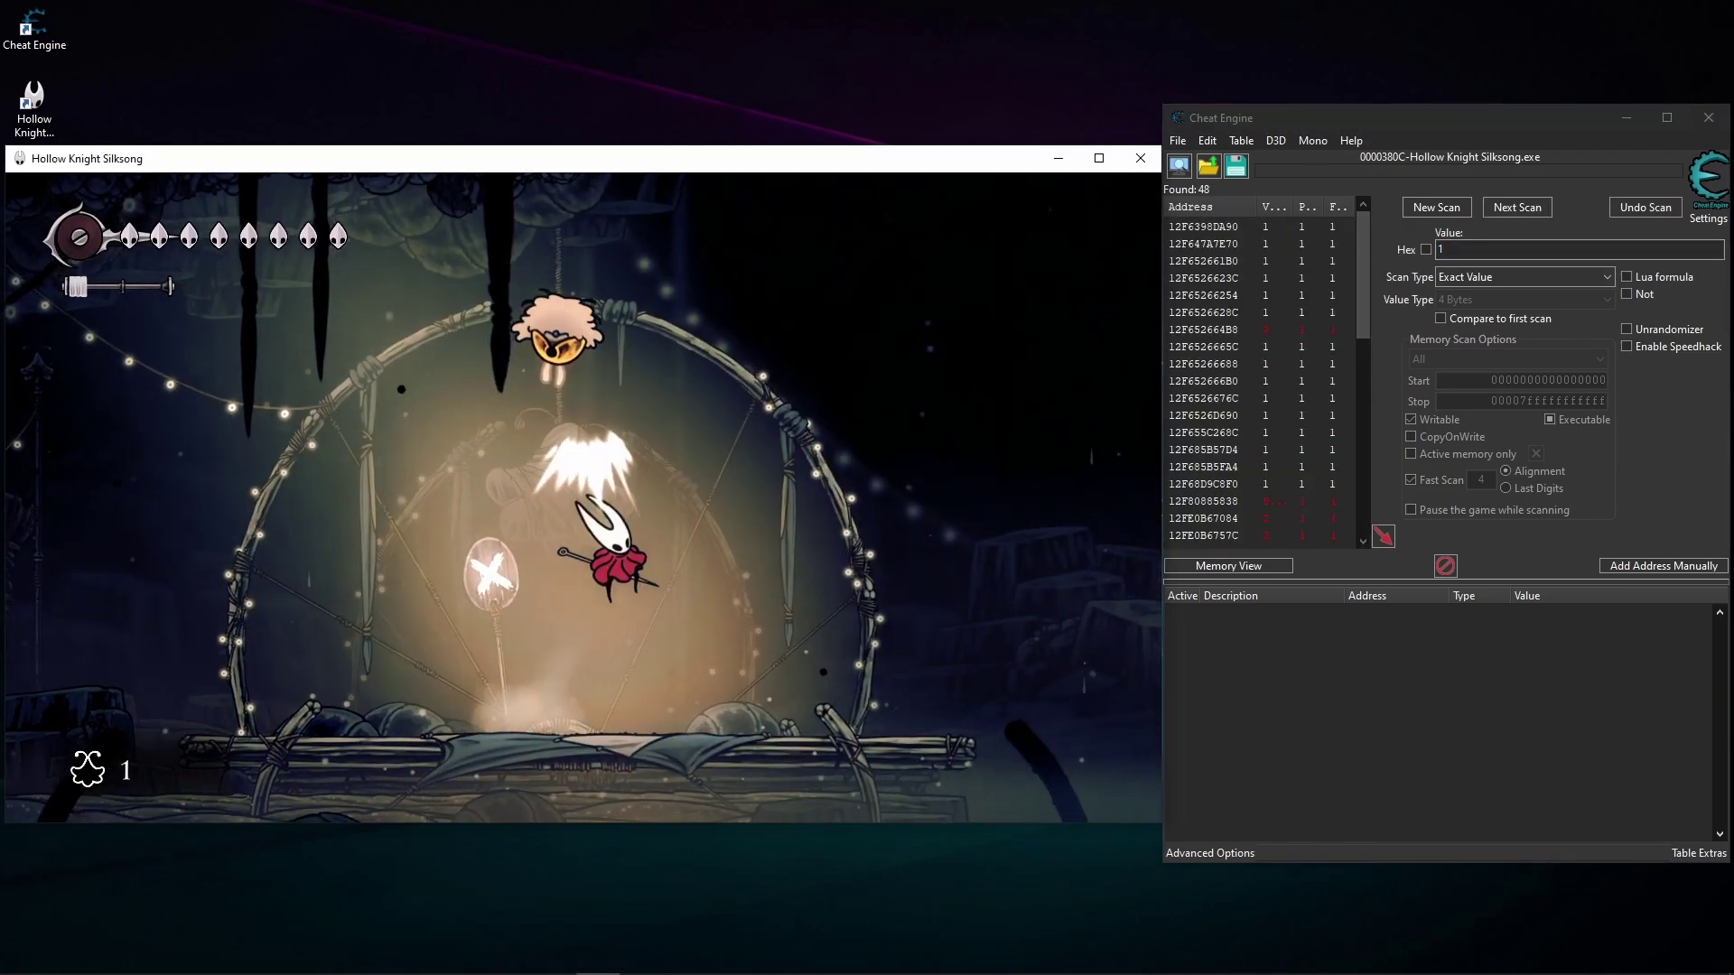
key(z)
key(Right)
key(z)
key(x)
key(Left)
key(Left)
key(Left)
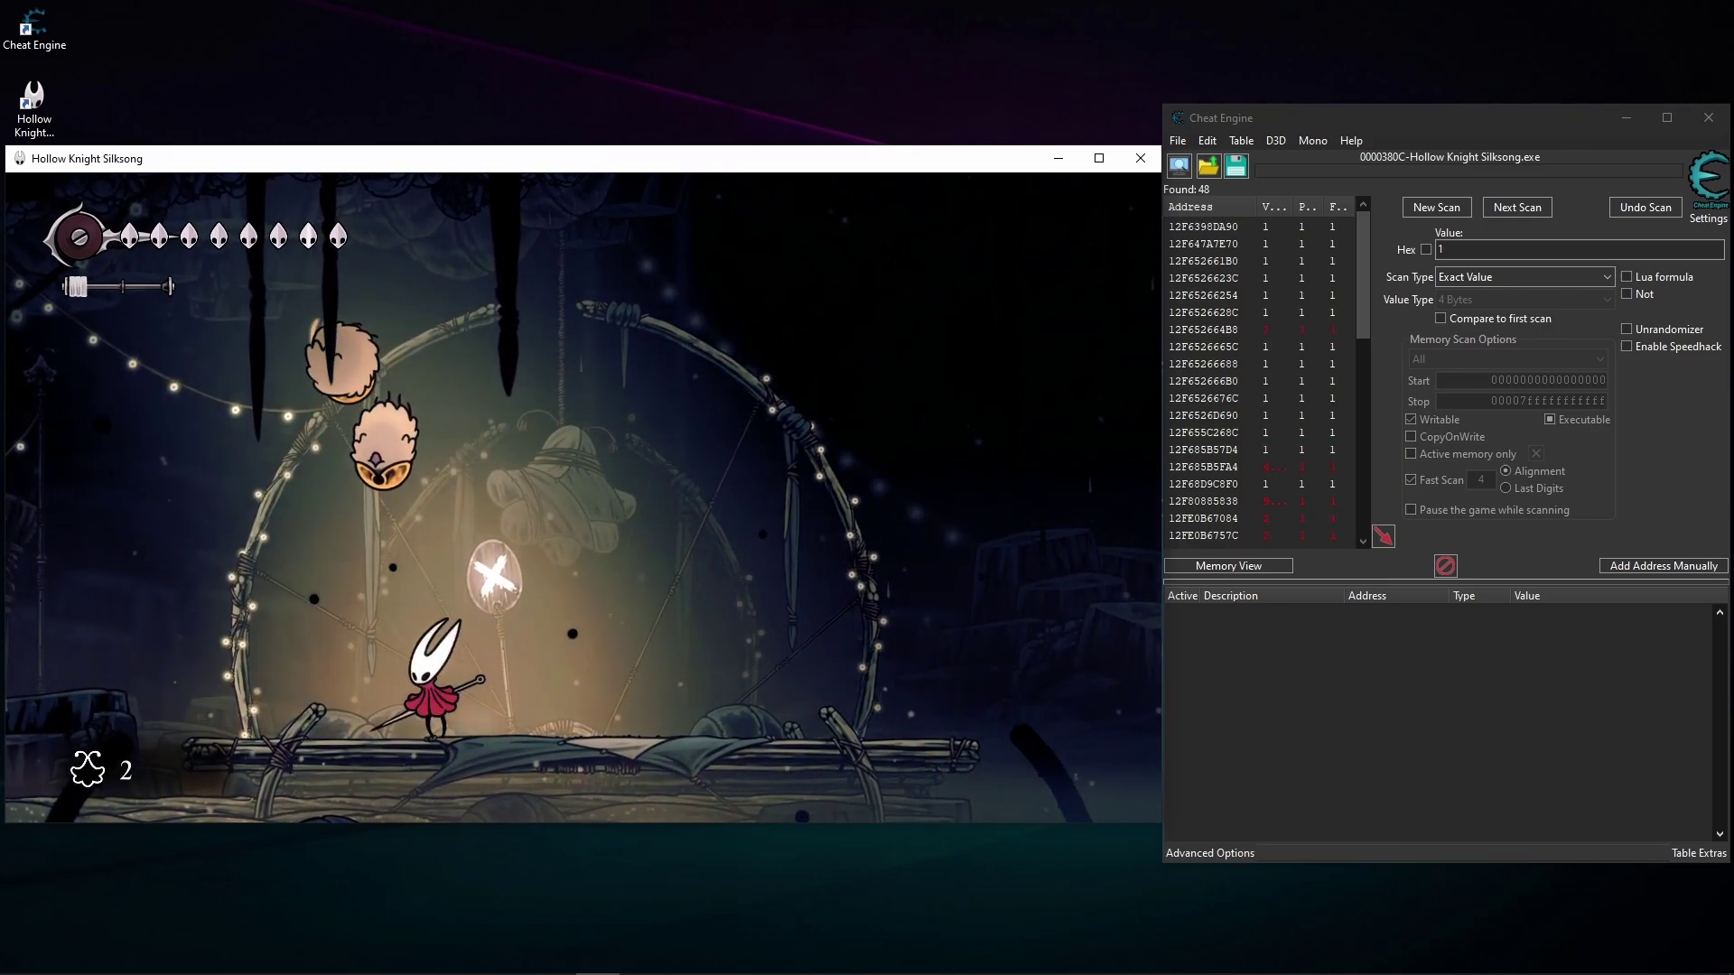
key(Left)
key(z)
key(x)
key(Right)
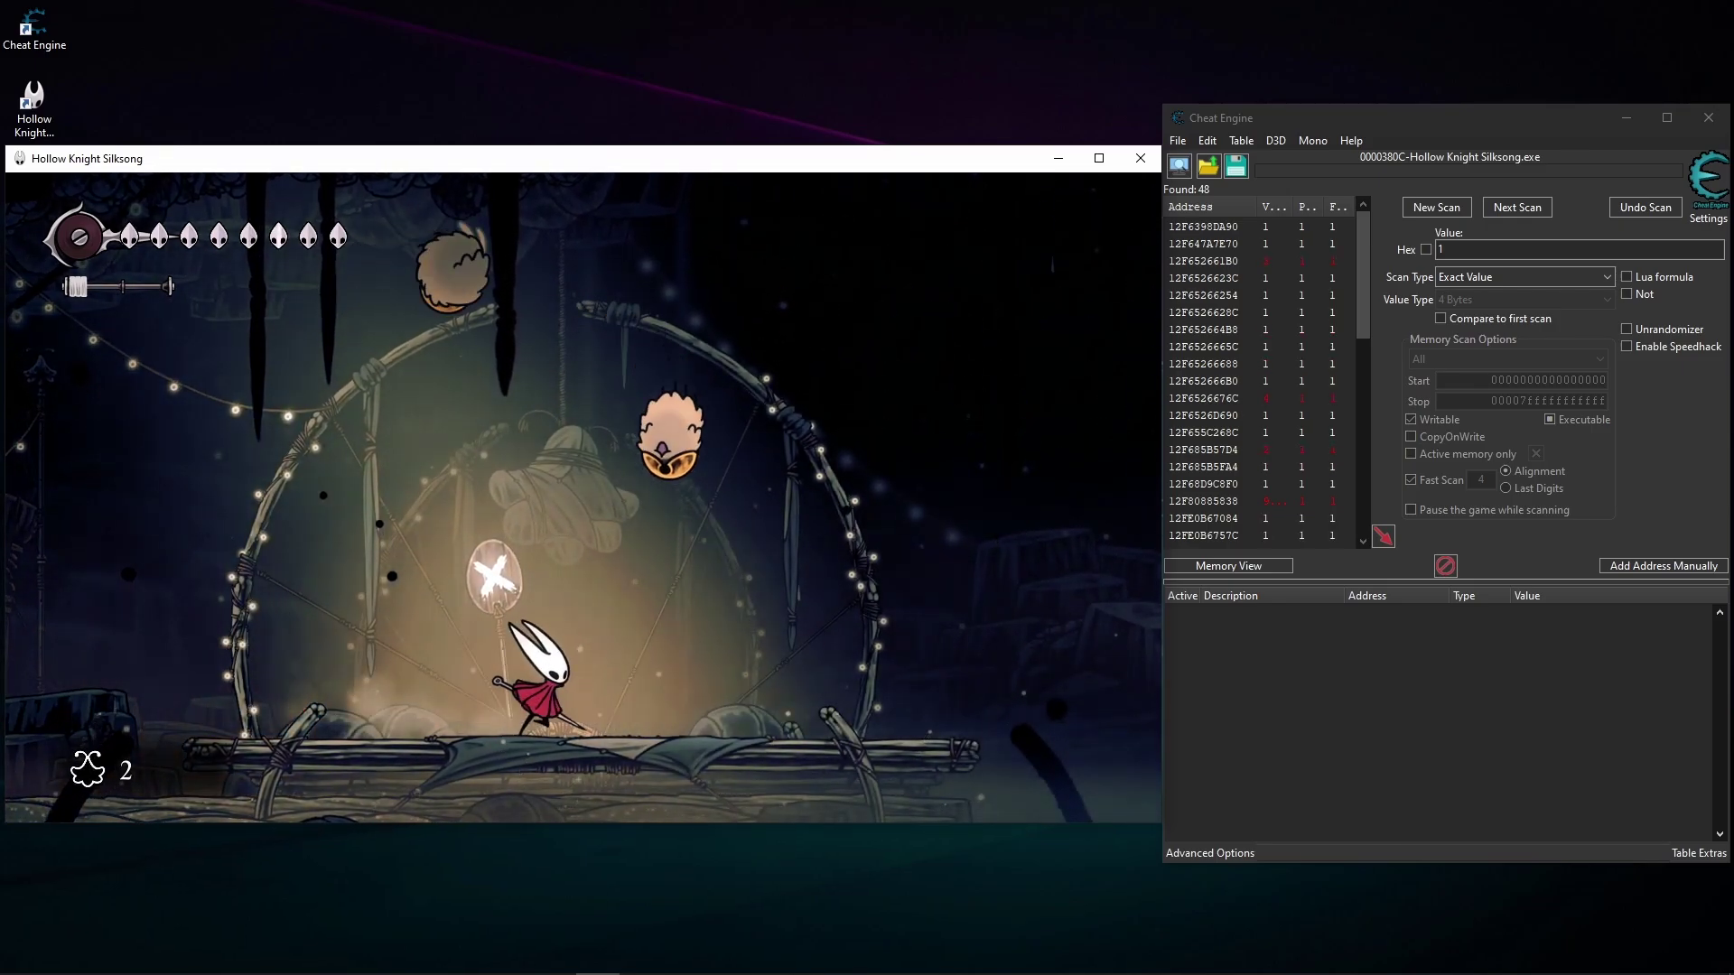
key(Right)
key(Escape)
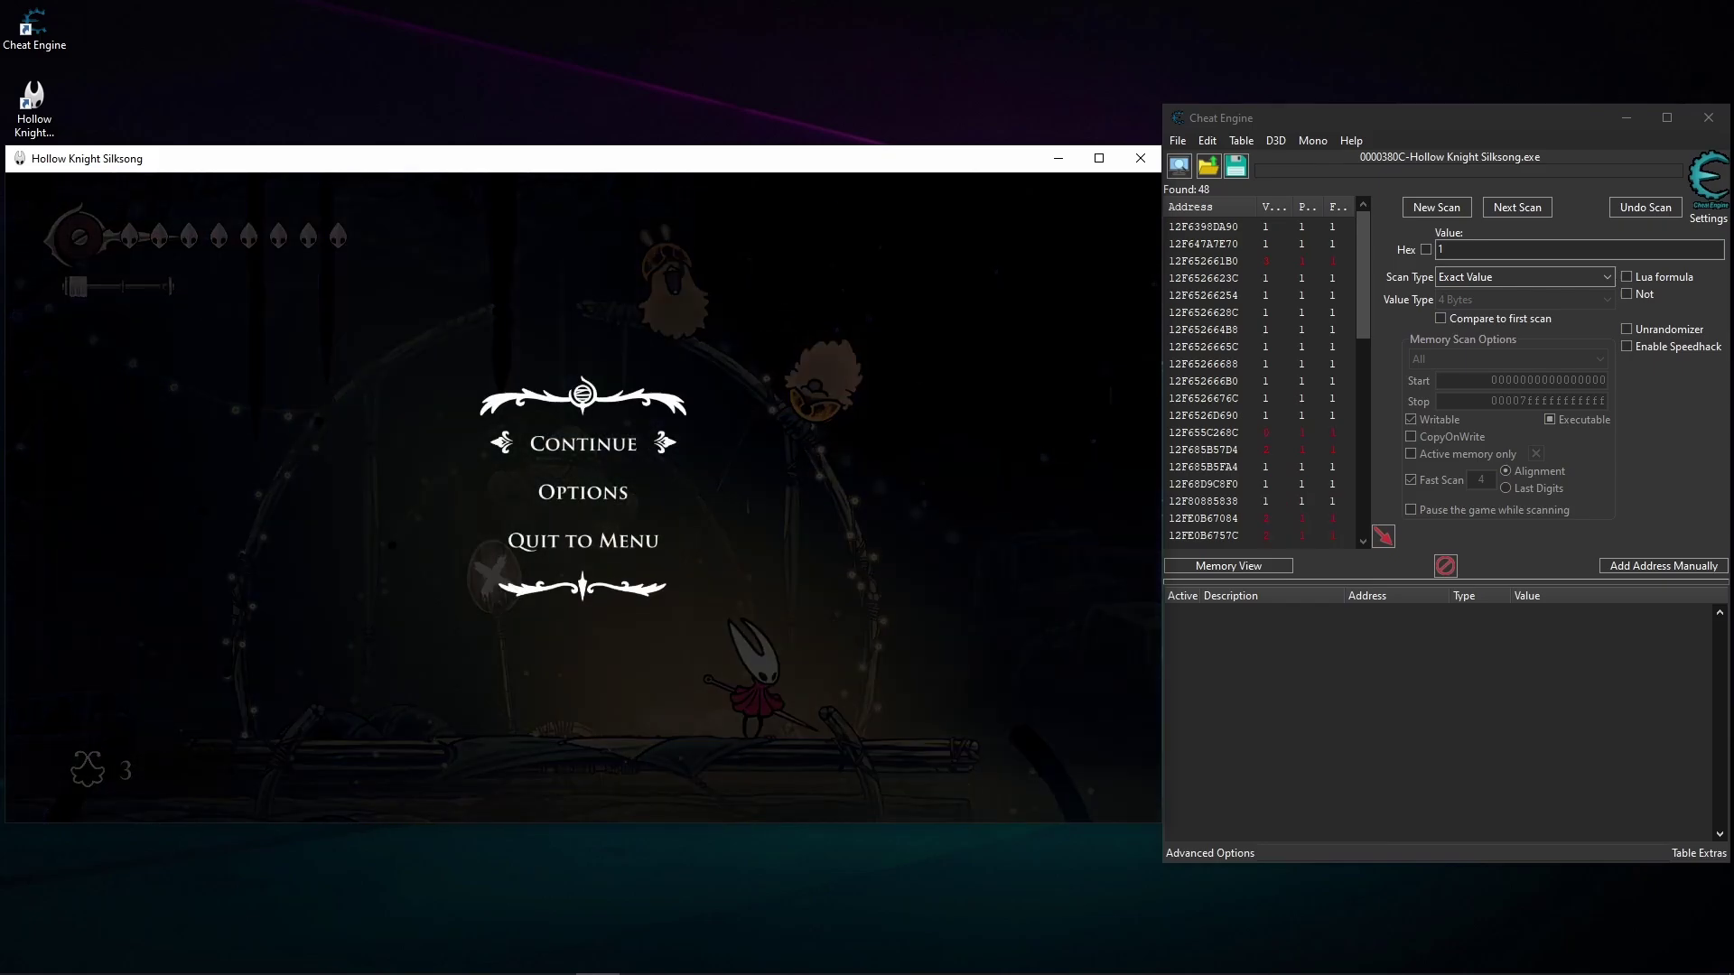
- Narrow the found addresses in Cheat Engine with a next scan for the exact value 3
drag(1472, 249, 1308, 236)
text(3)
click(1517, 208)
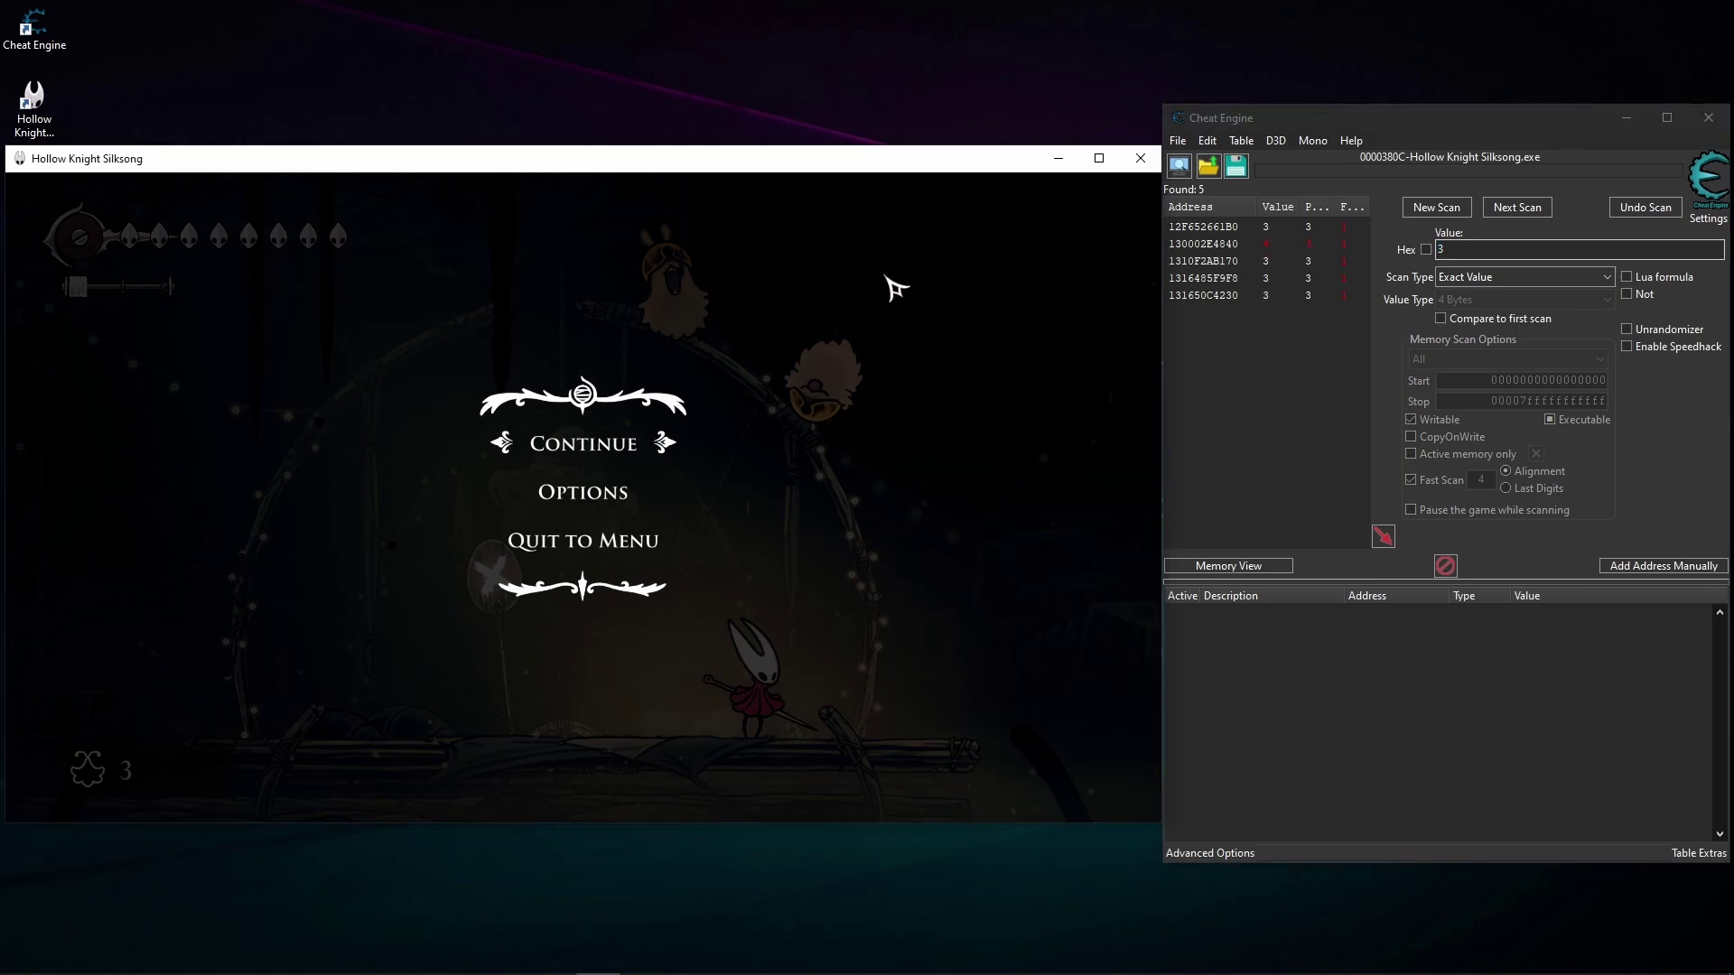
- Return to the Flea Juggle round, juggle the fleas until the score is 5, and pause
key(Escape)
key(x)
key(Left)
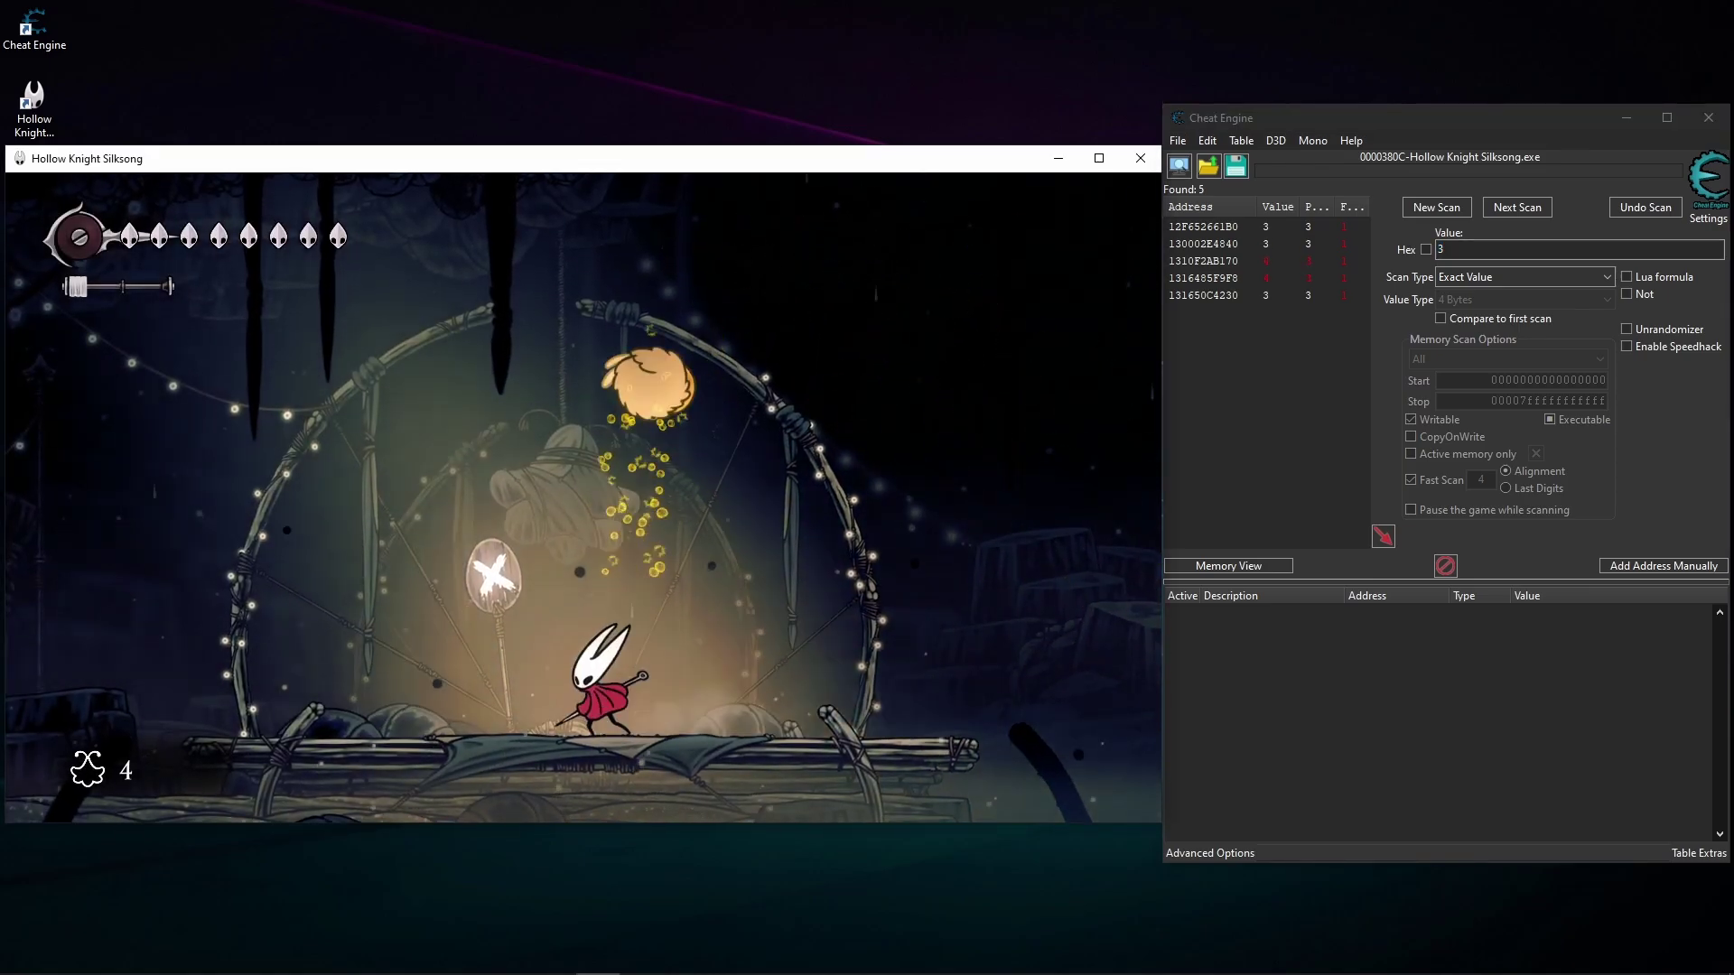
key(Right)
key(Left)
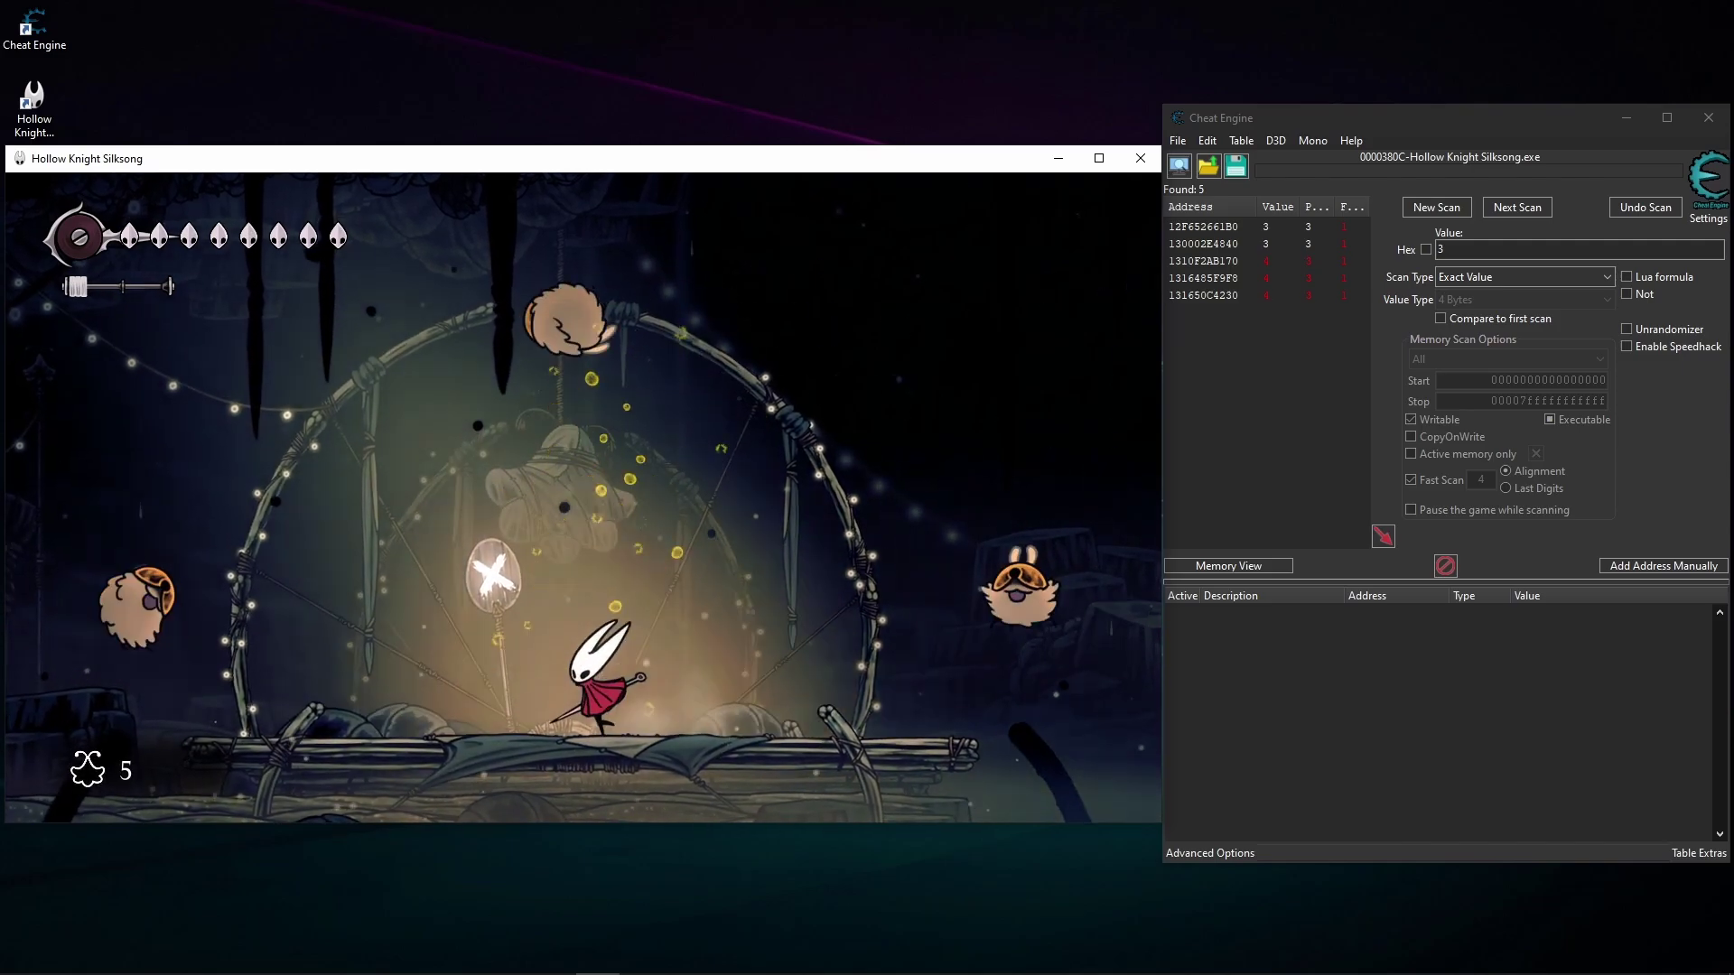
key(Escape)
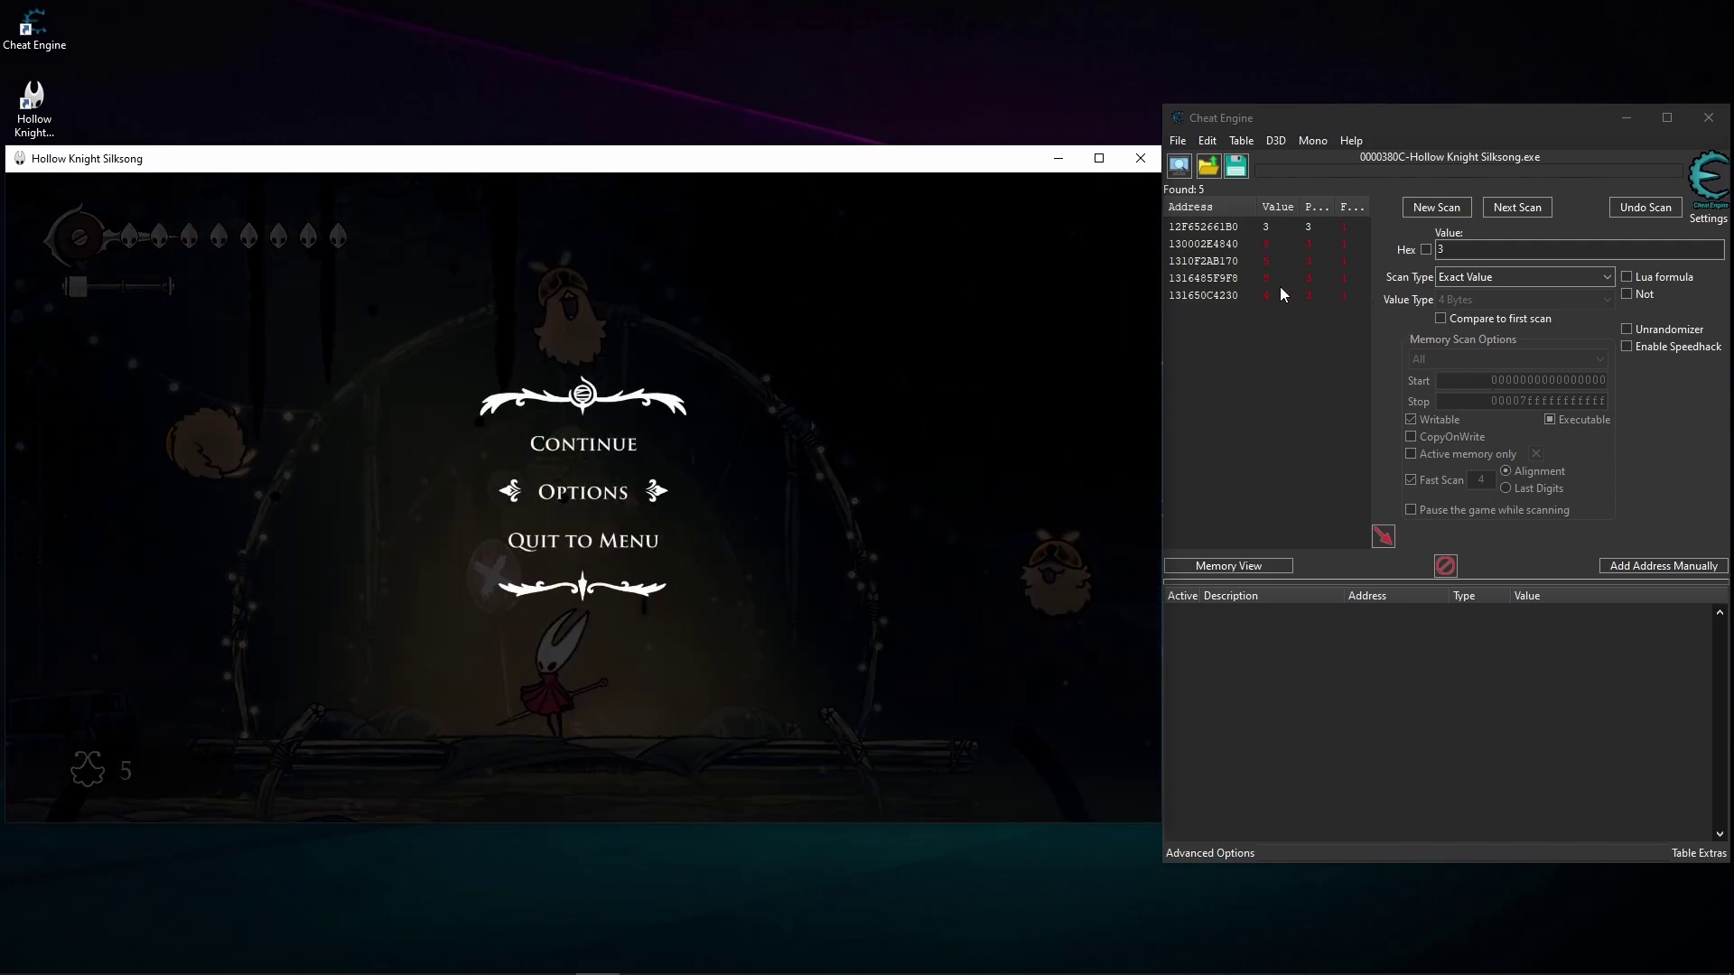
- Run a next scan in Cheat Engine for the value 5 and add both remaining addresses to the address list
drag(1451, 251, 1343, 252)
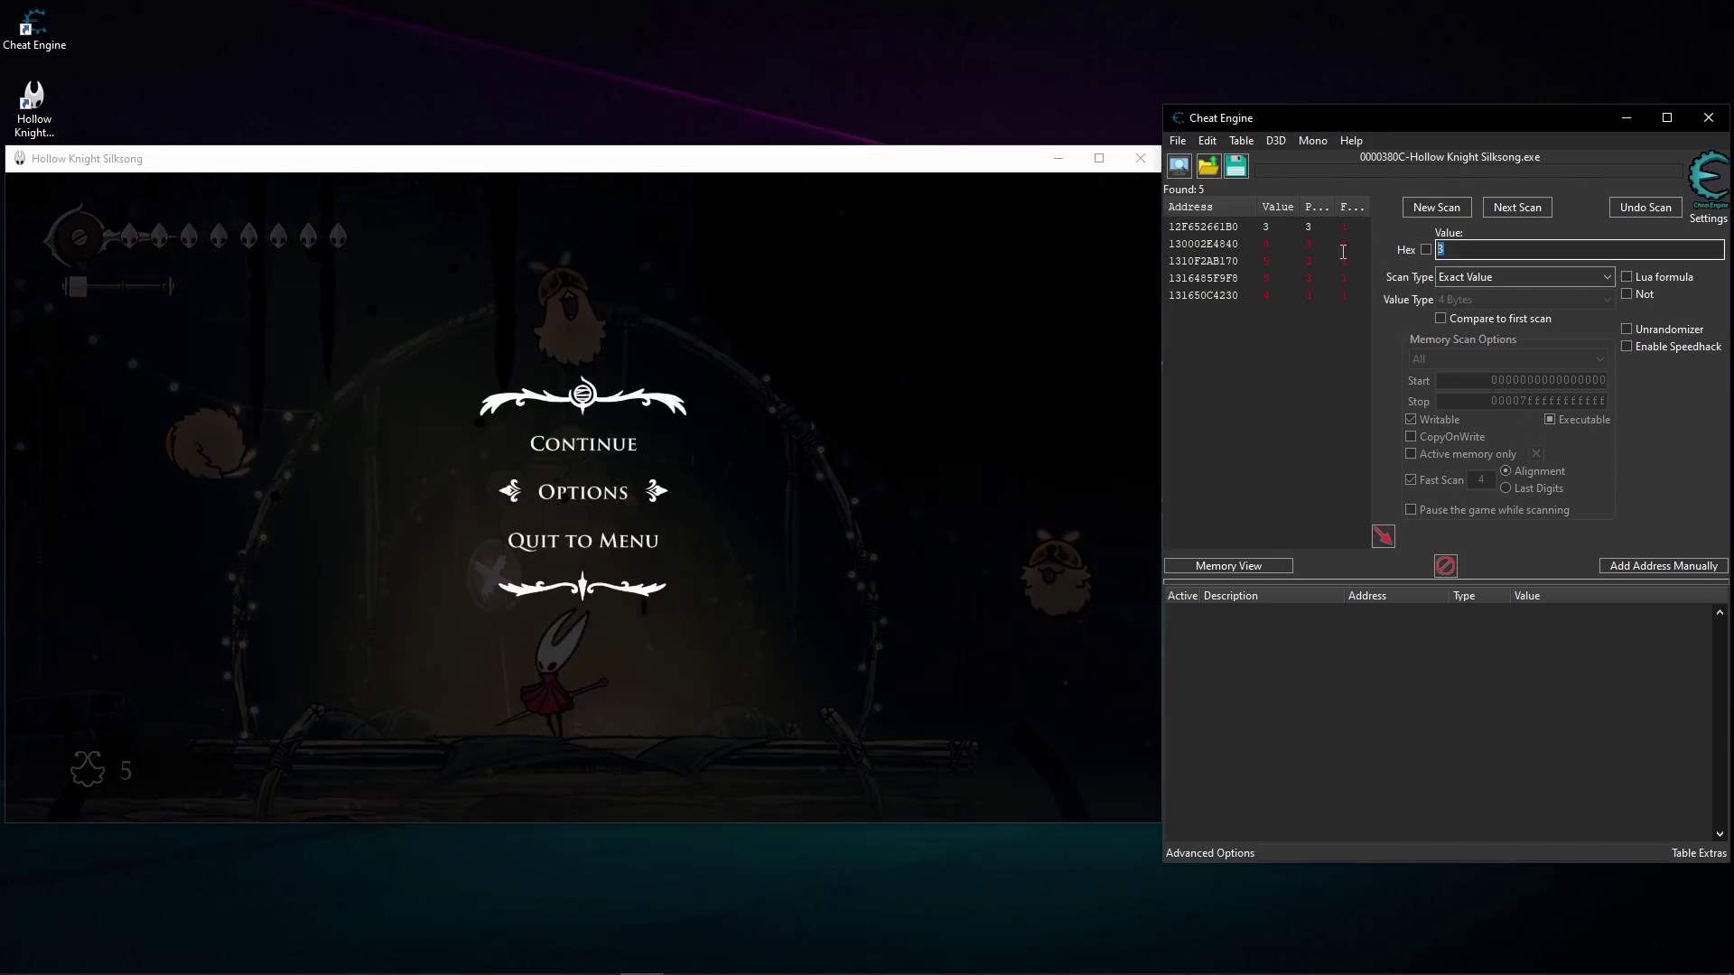
click(1520, 208)
double_click(1286, 226)
double_click(1292, 244)
click(1520, 613)
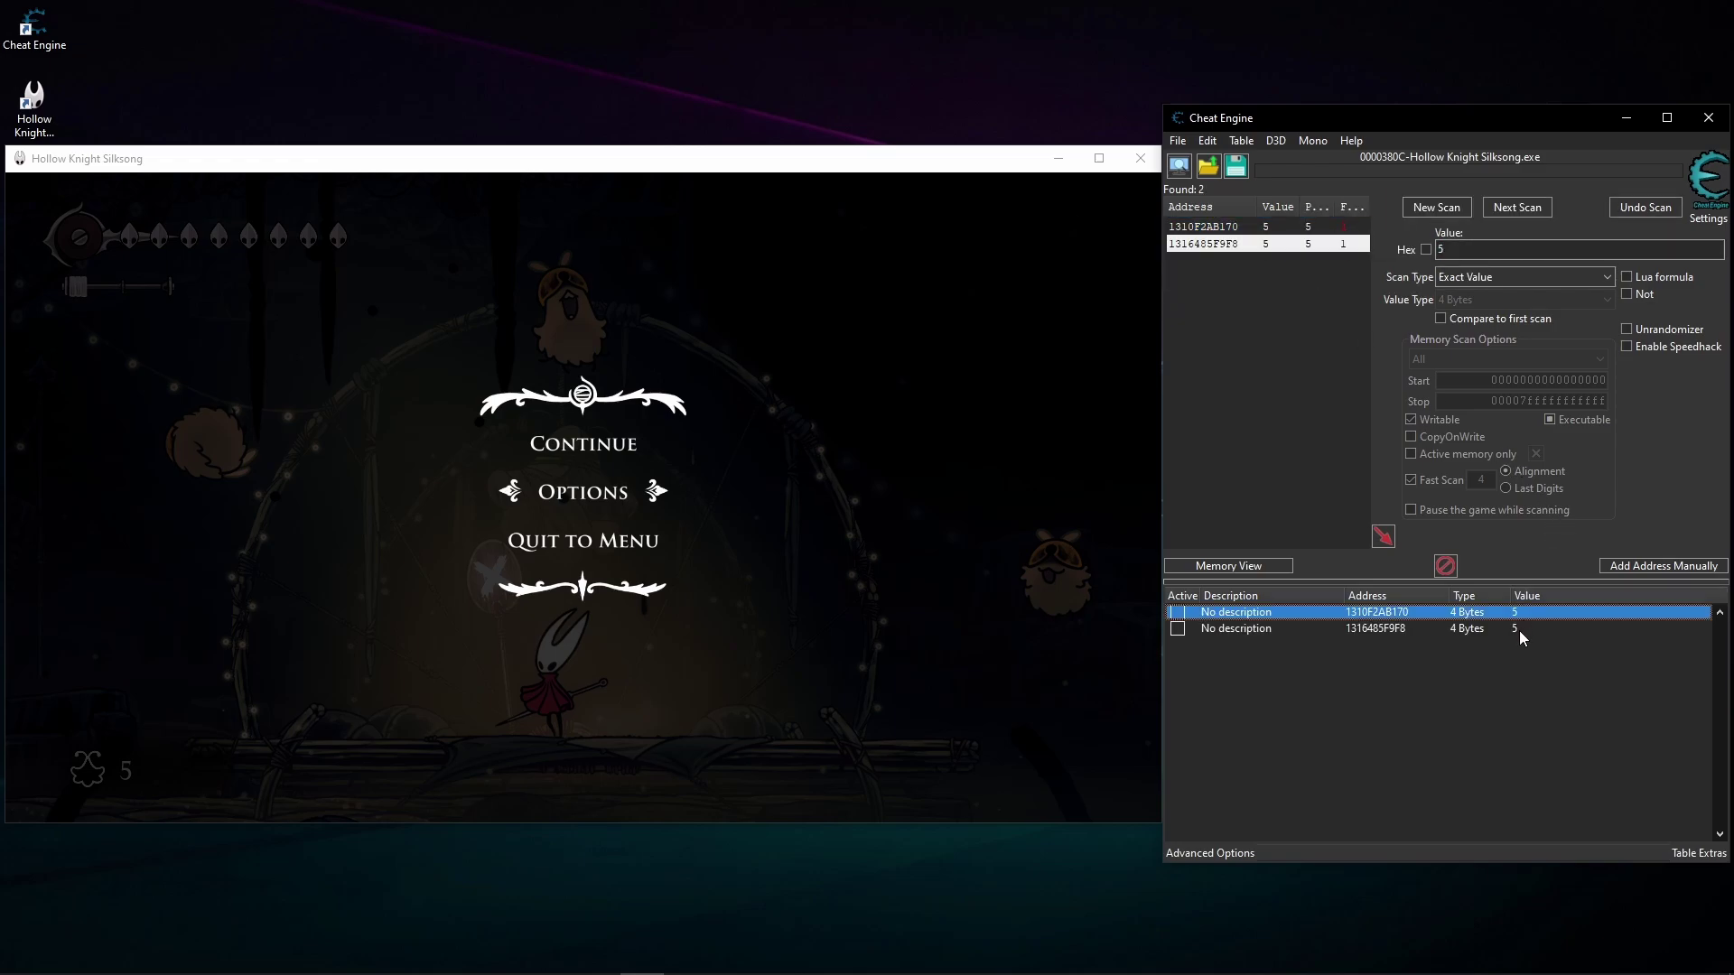
shift+click(1518, 629)
double_click(1518, 614)
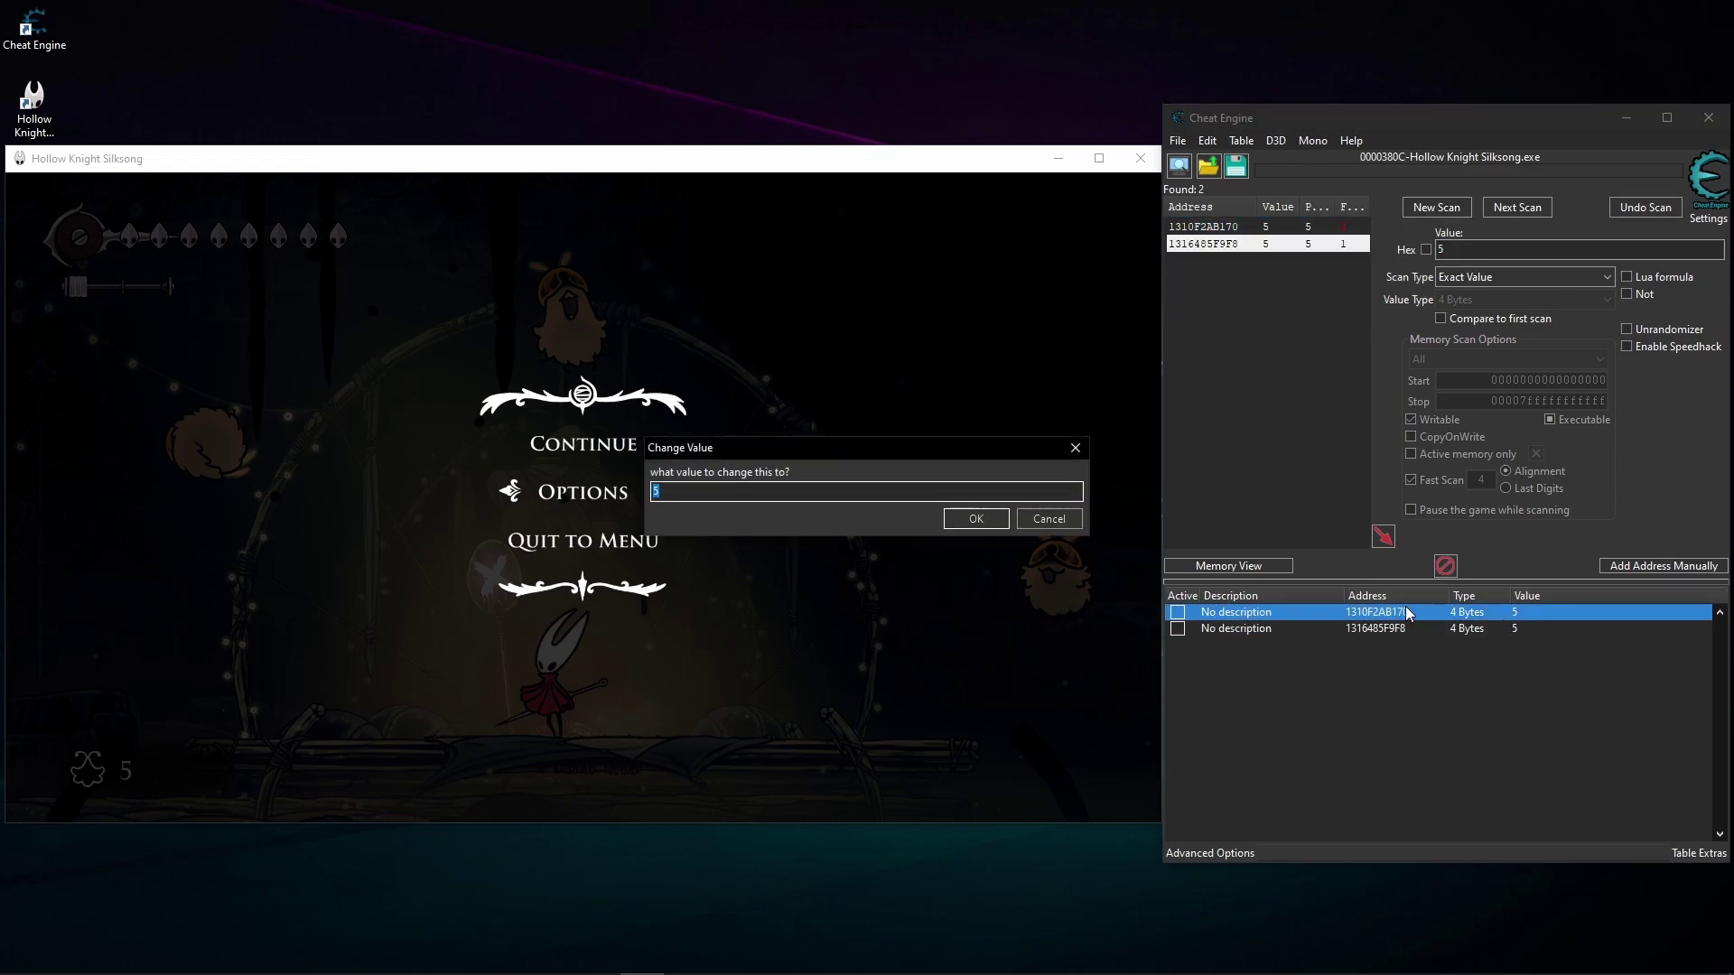
click(1074, 449)
- Select both entries in the address list and change their value to 45789
click(1518, 629)
shift+click(1516, 617)
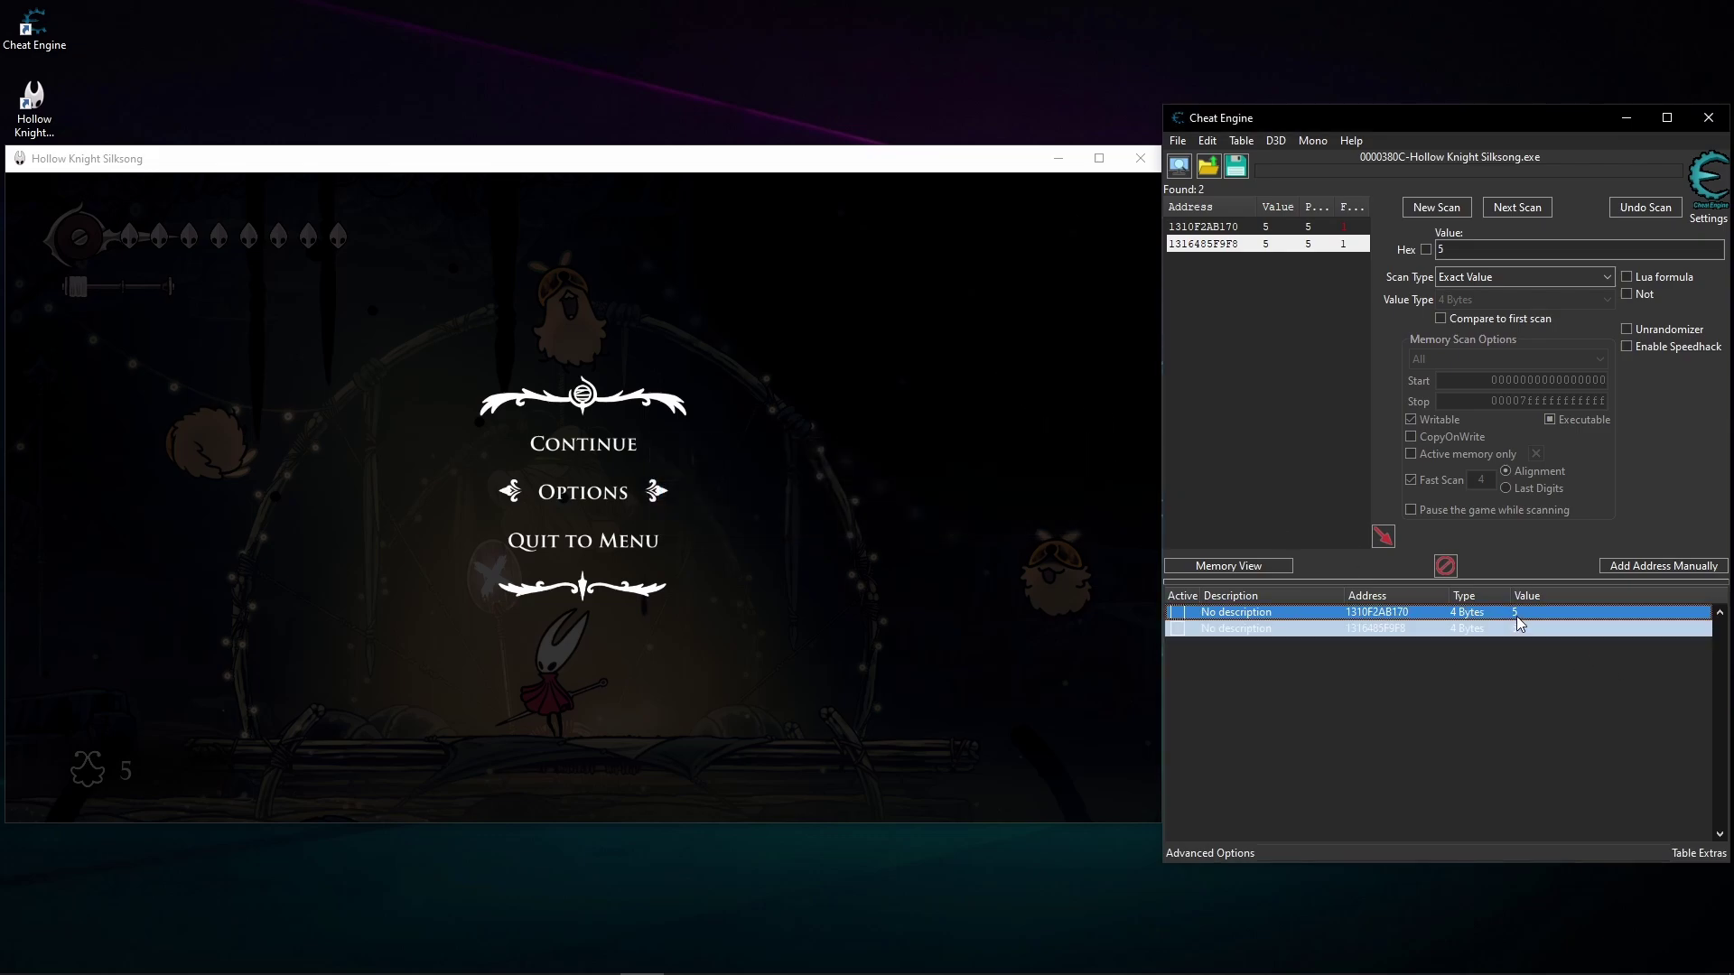
double_click(1518, 618)
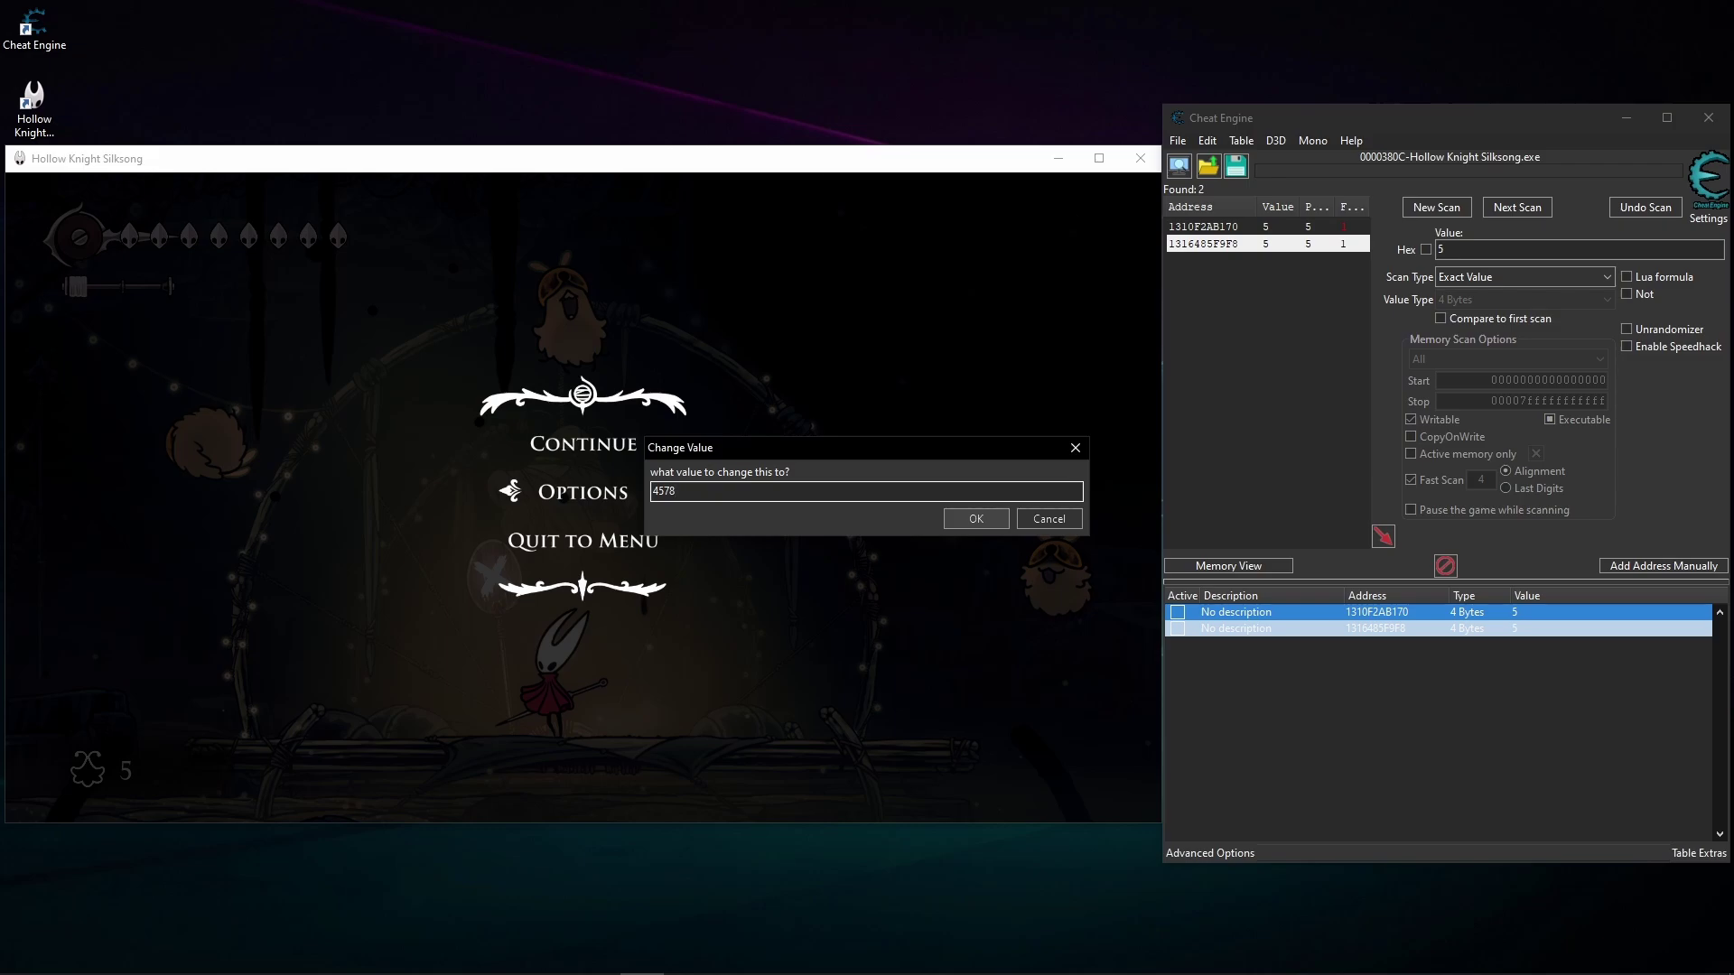
click(1000, 524)
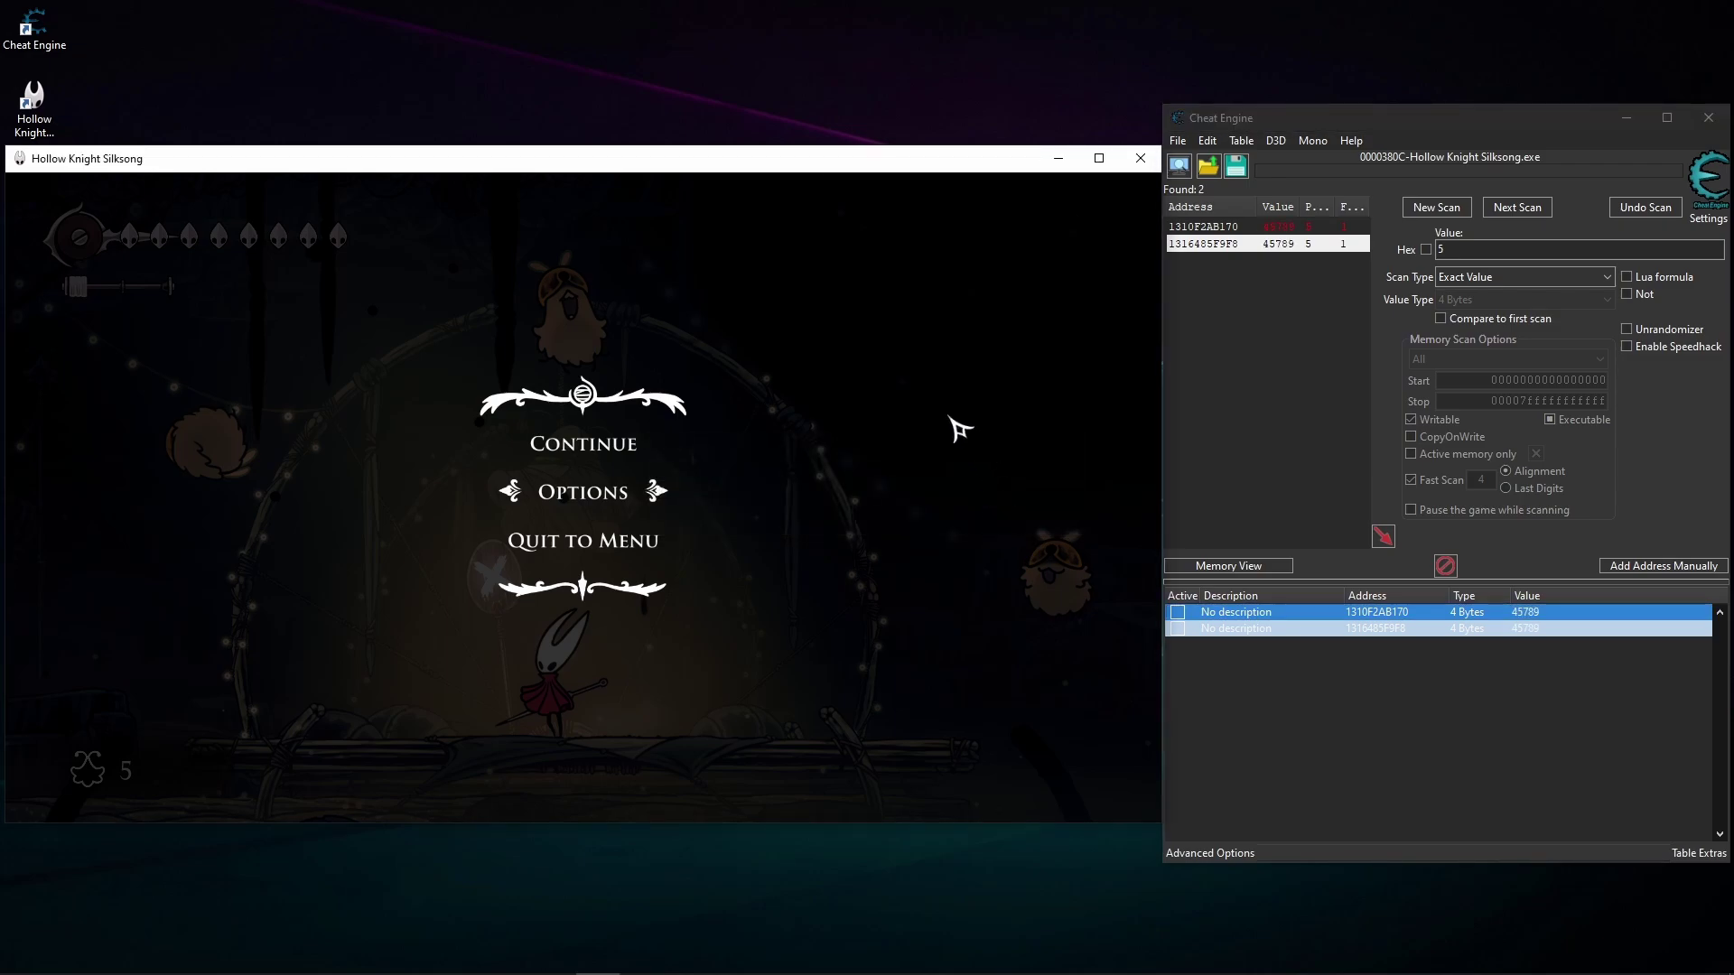
- Resume the Flea Juggle round in the game and juggle more fleas to make the displayed score update, then play until the round ends
key(Return)
key(Left)
key(Right)
key(Left)
key(Left)
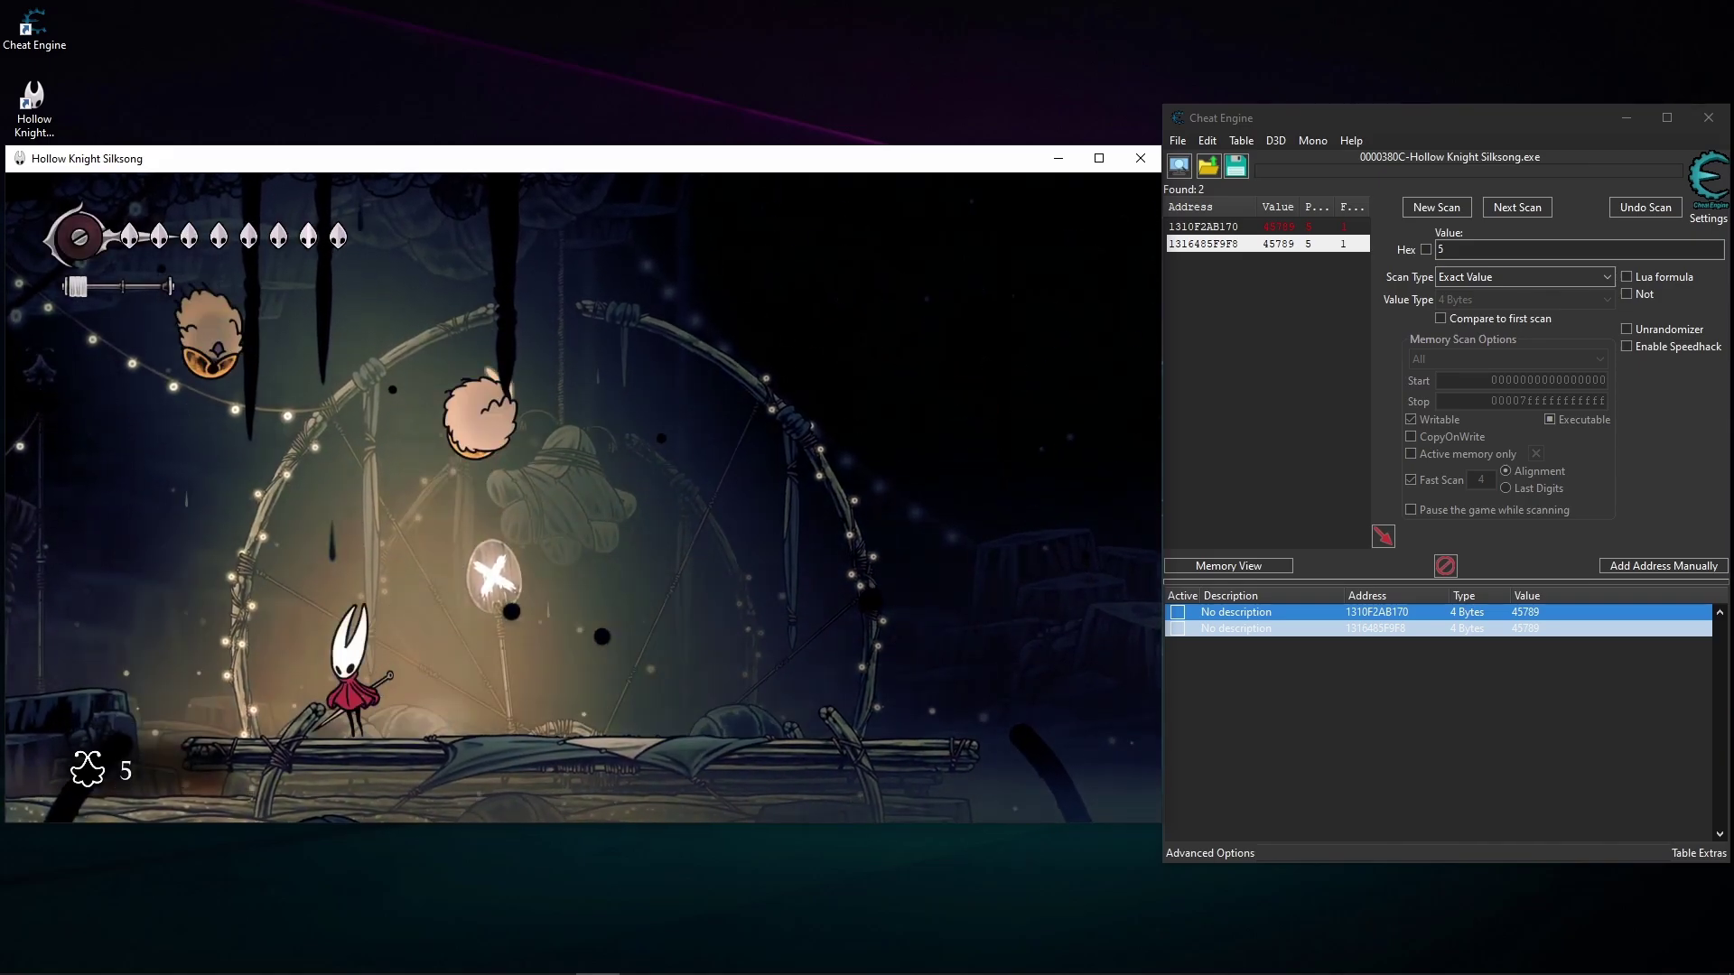
key(x)
key(Right)
key(Right)
key(x)
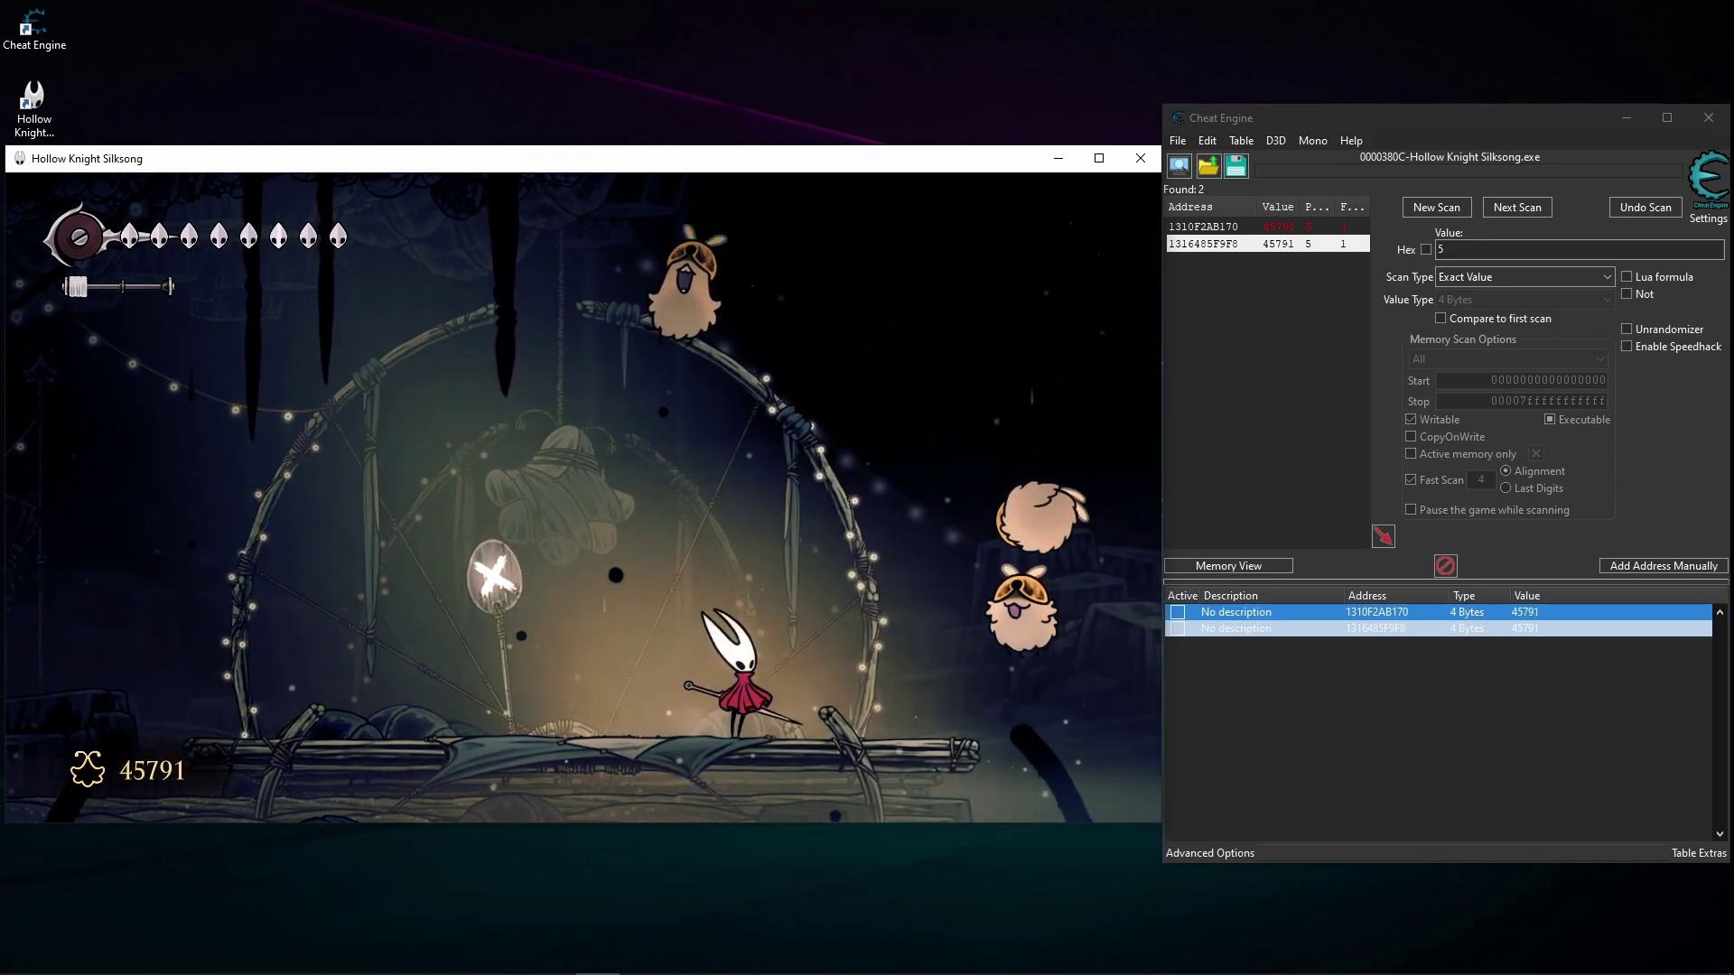
key(Left)
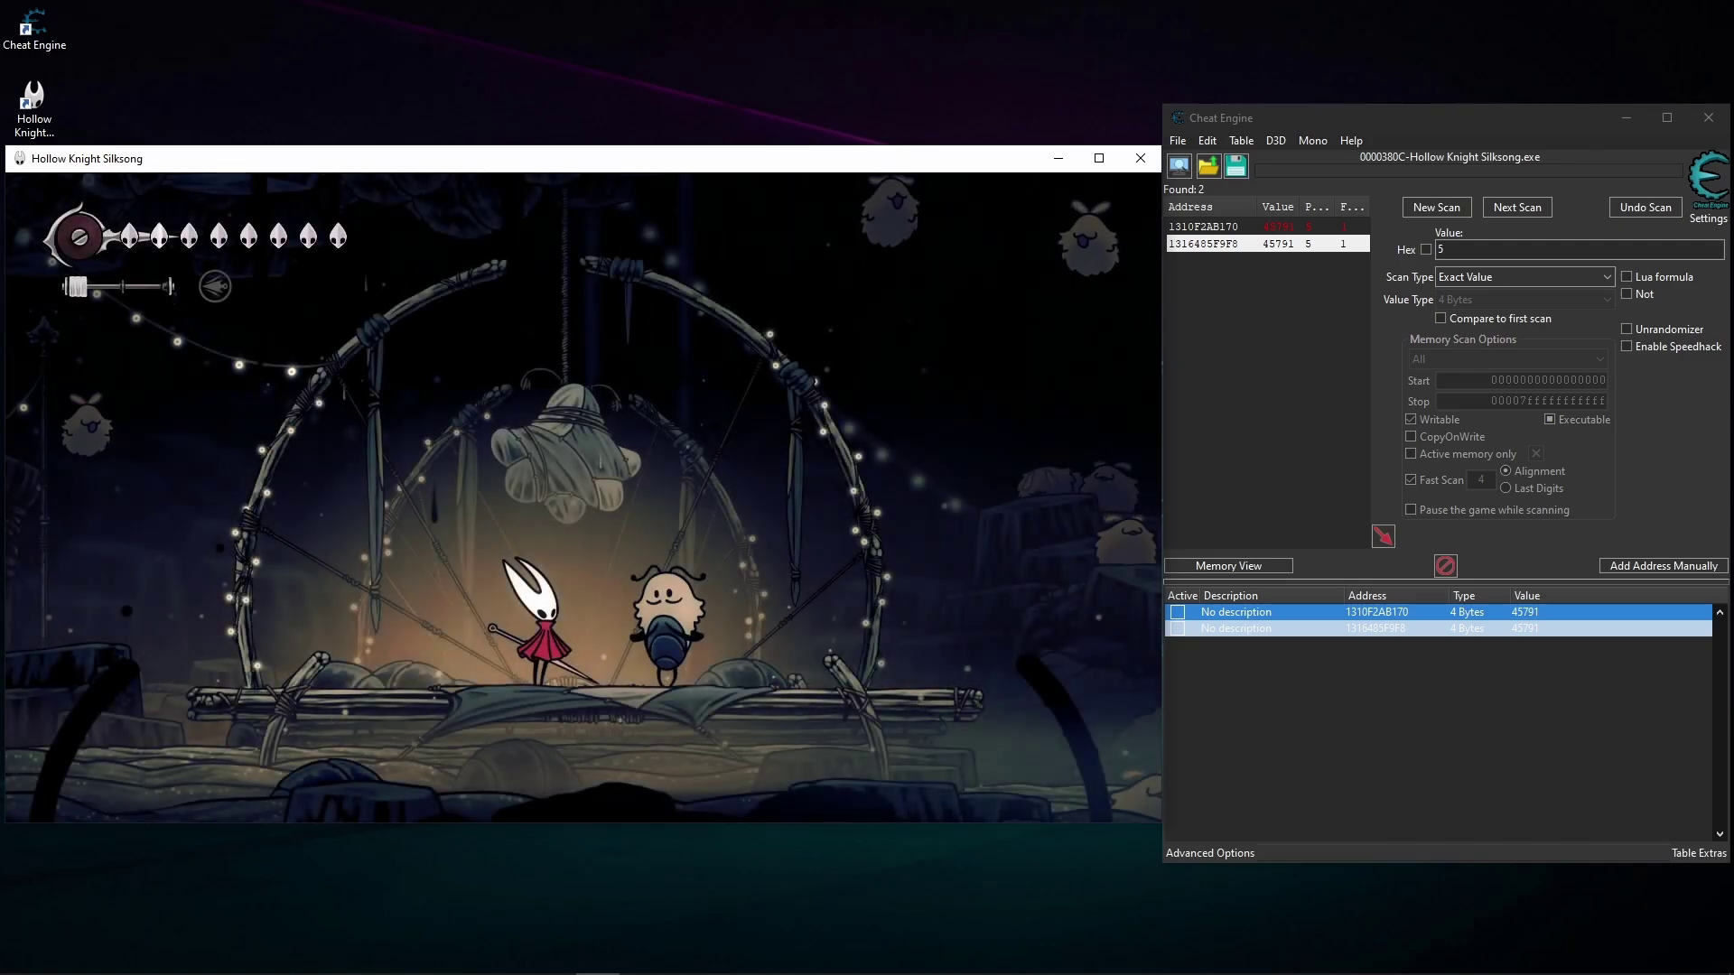
- Leave the flea juggling stage and travel through the camp to Vog beside the totem poles
key(z)
key(z)
key(Right)
key(c)
key(Right)
key(c)
key(Left)
key(z)
key(Left)
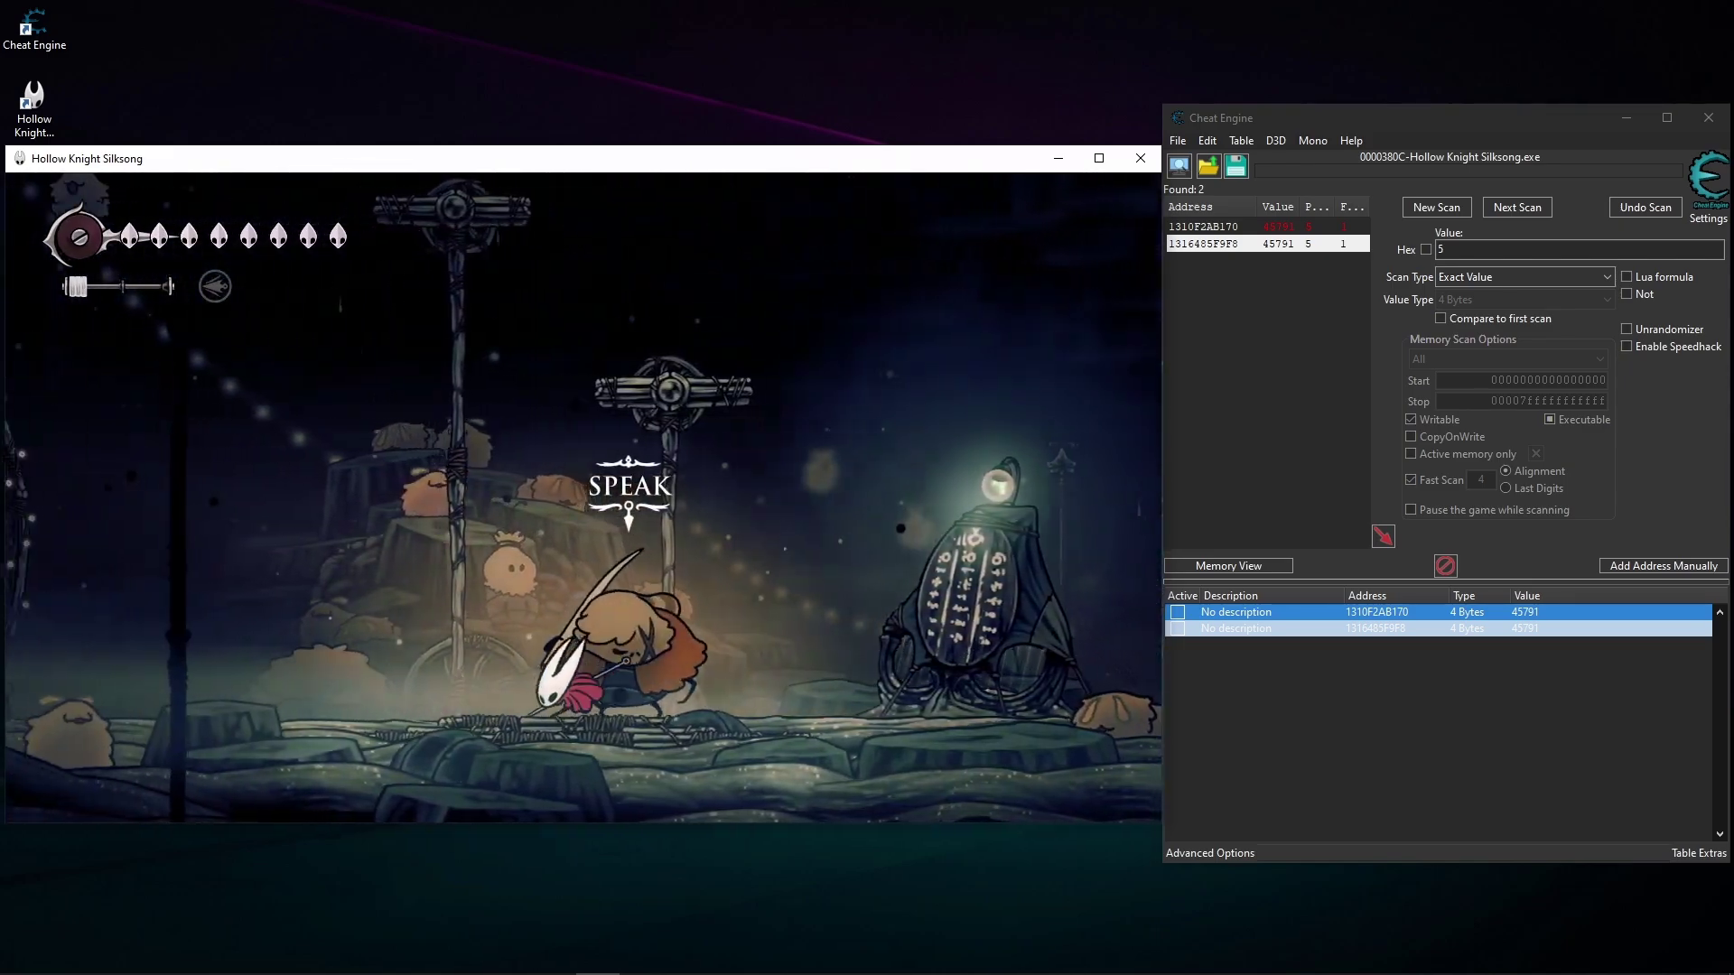
key(Left)
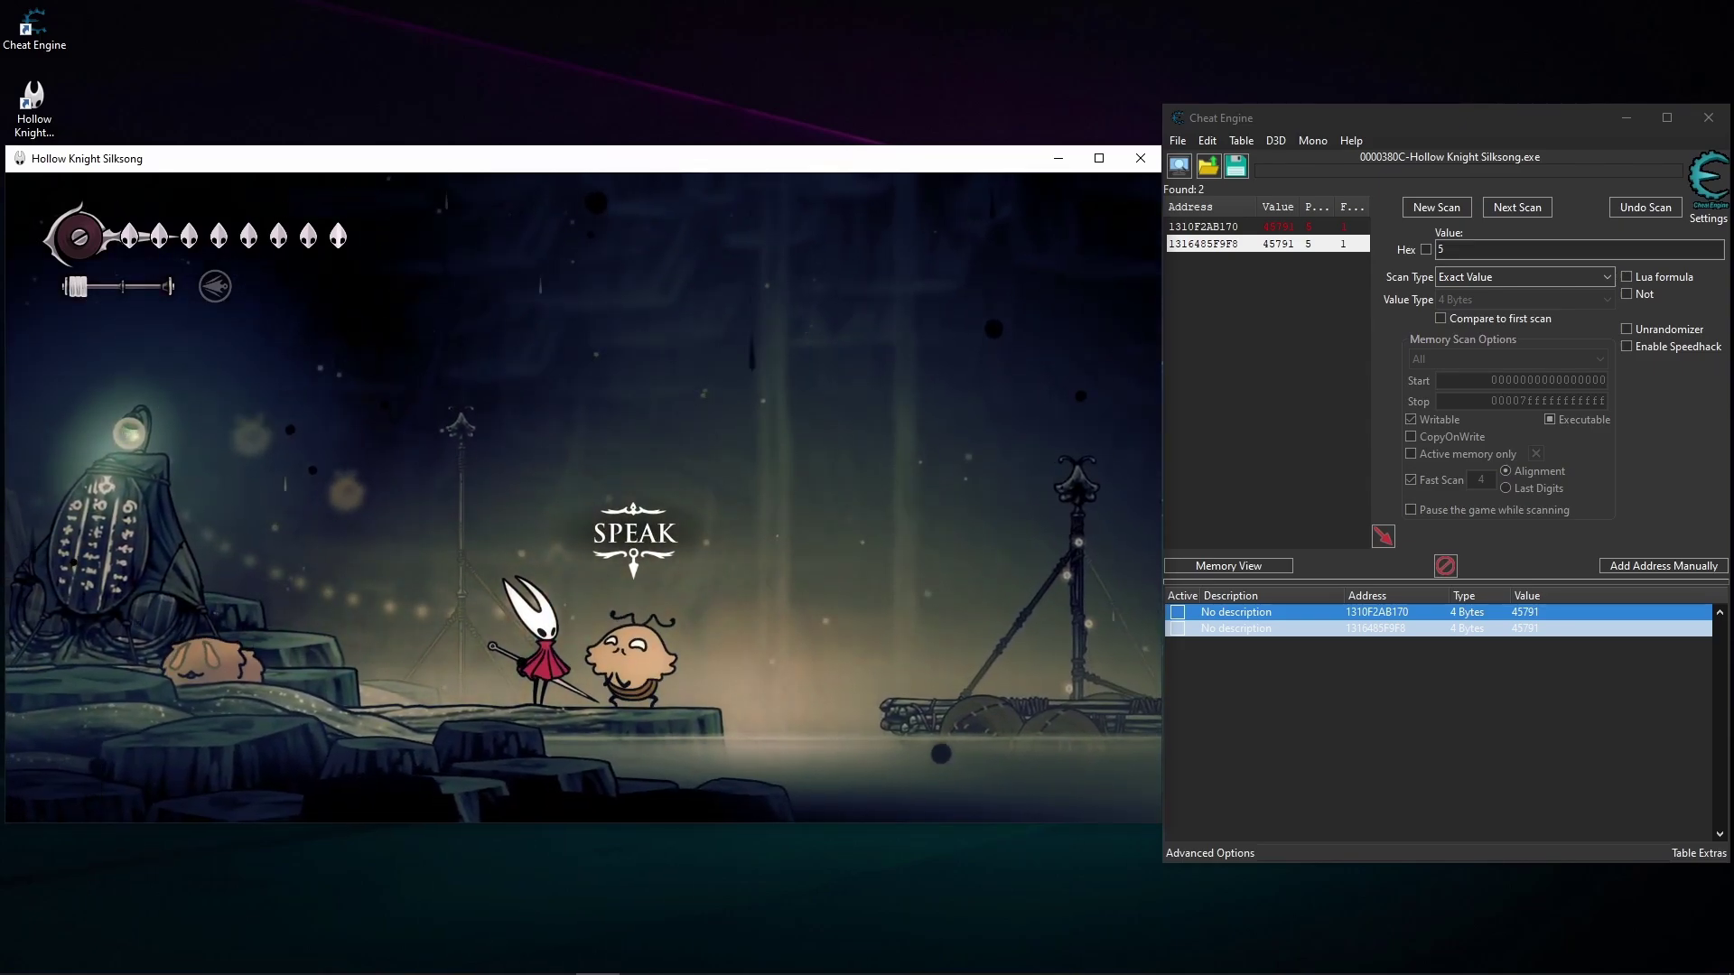
key(Left)
key(z)
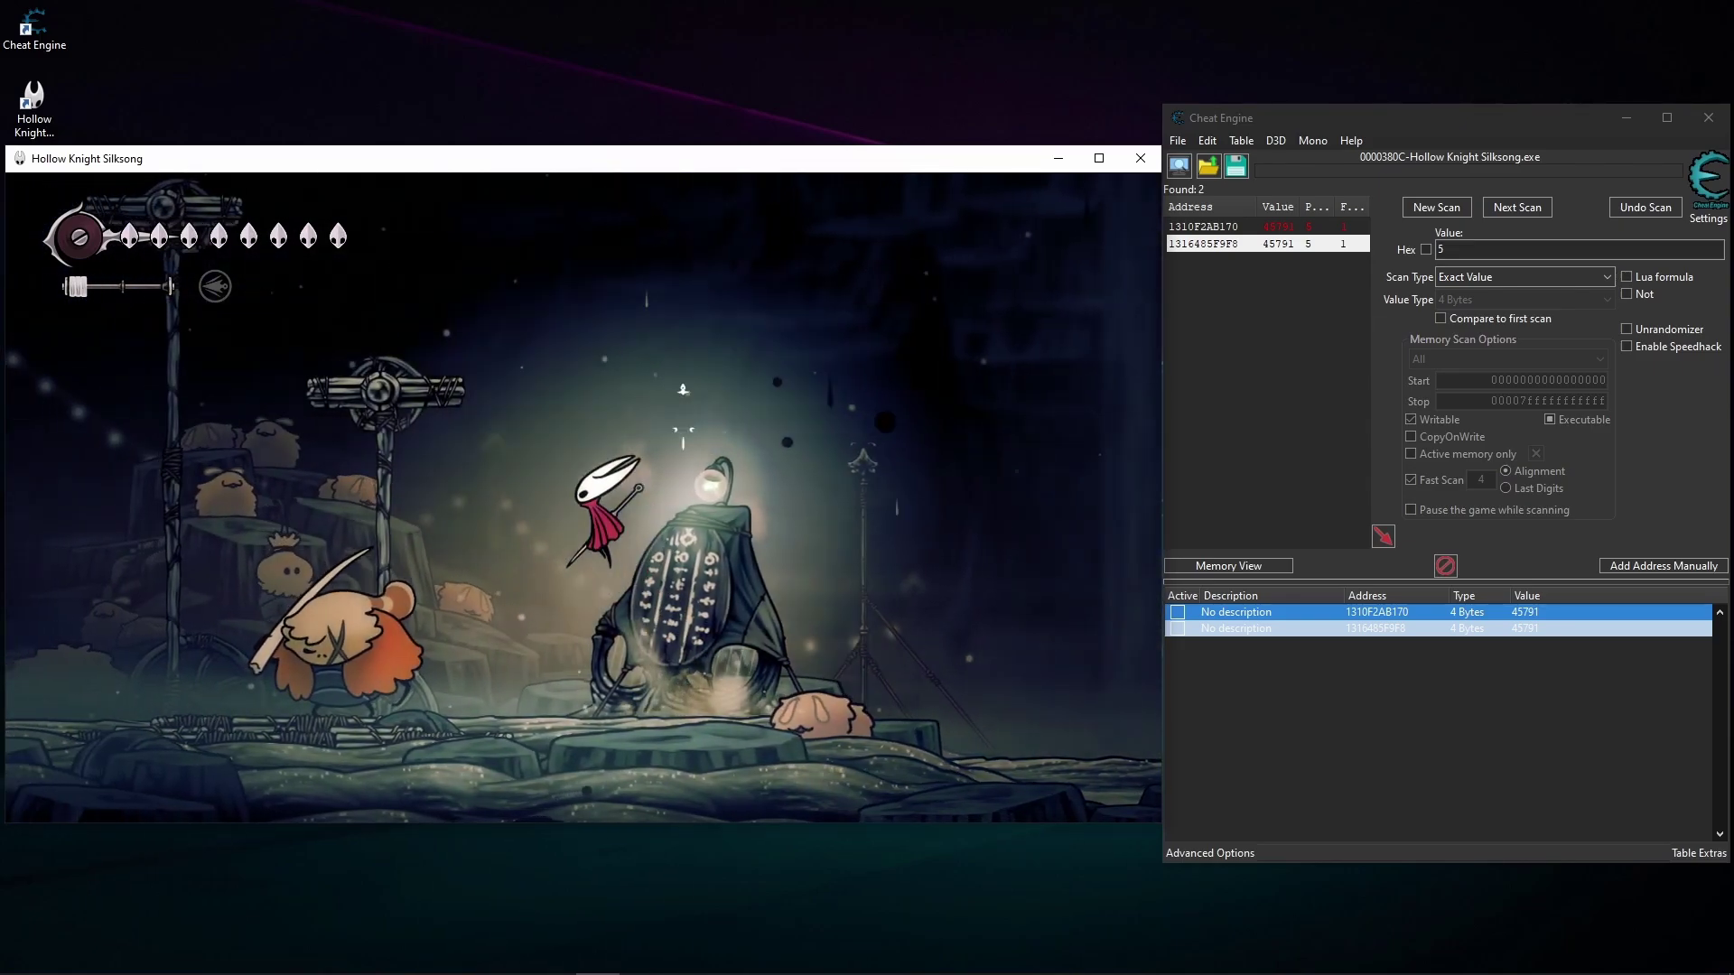
key(Left)
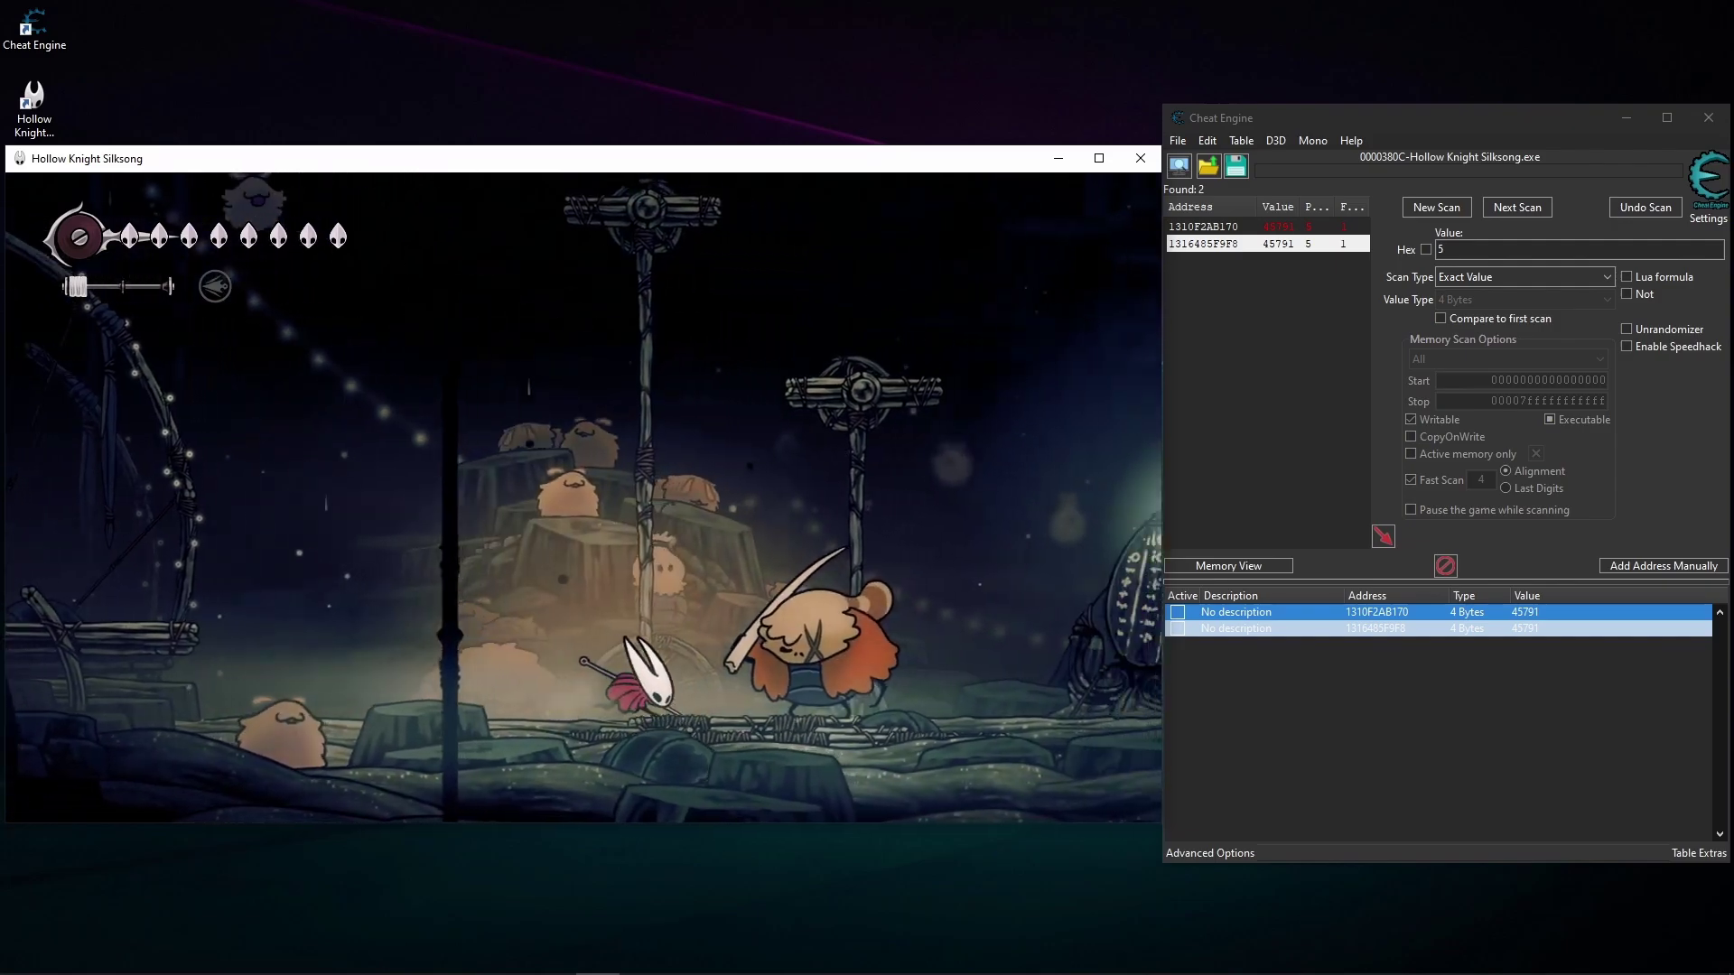
- Speak to Vog and agree to compete in Flea Dodge to start the round
key(Up)
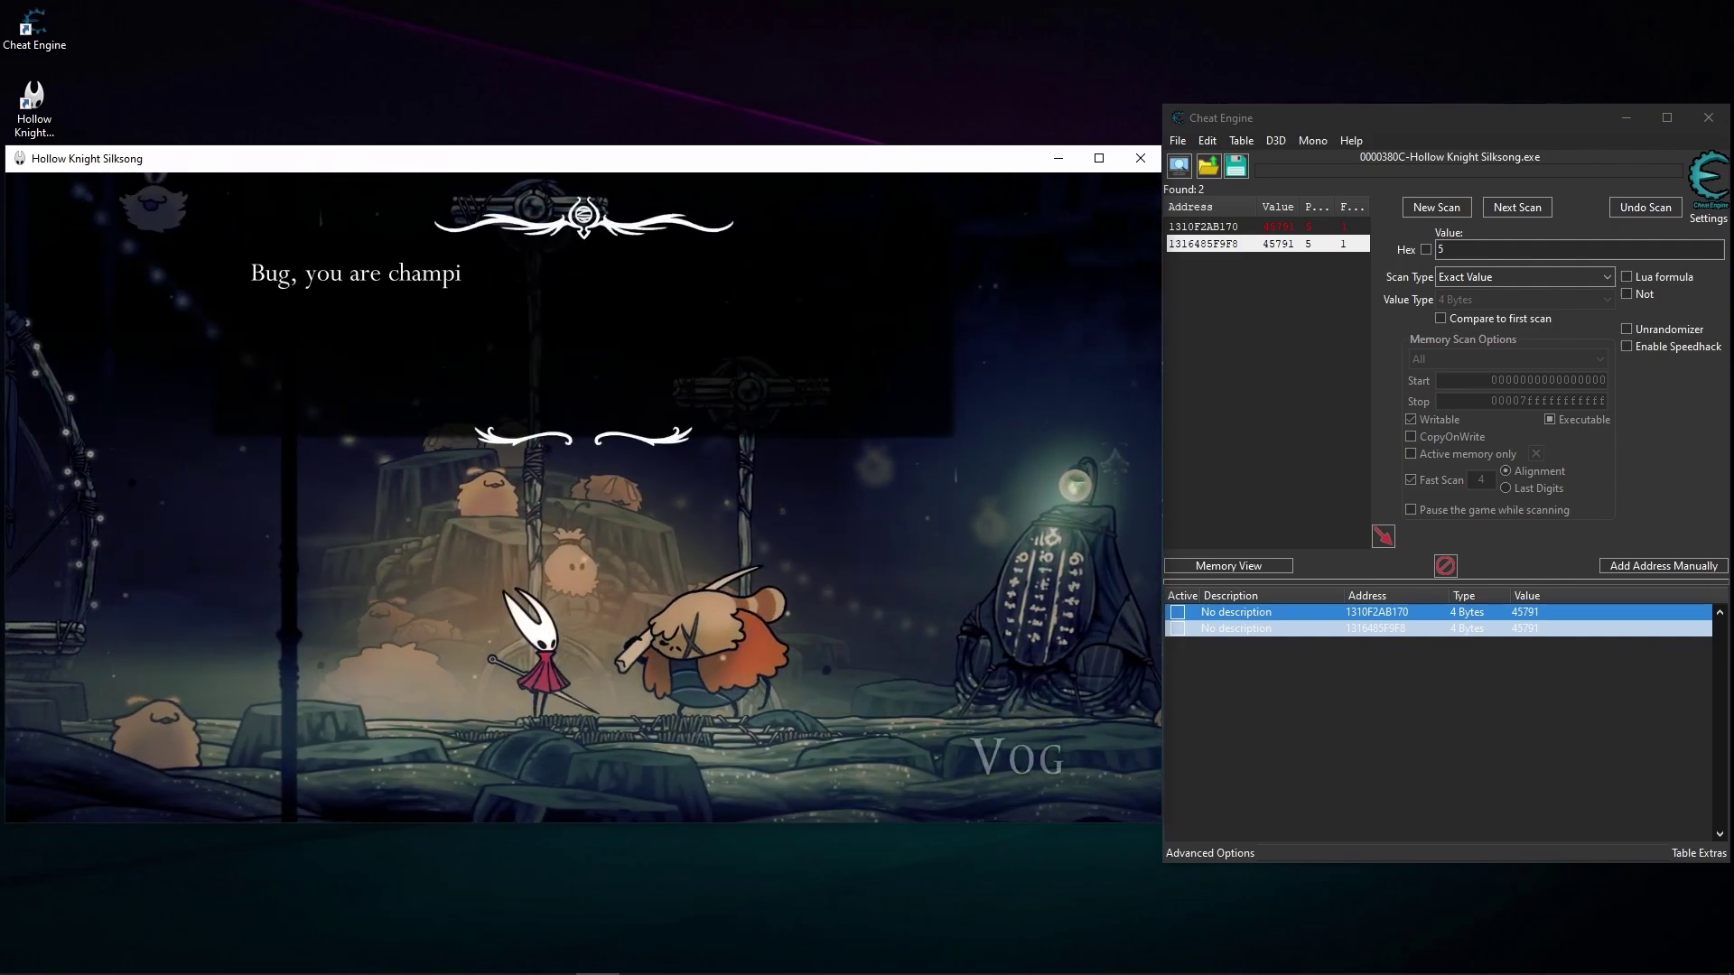
key(z)
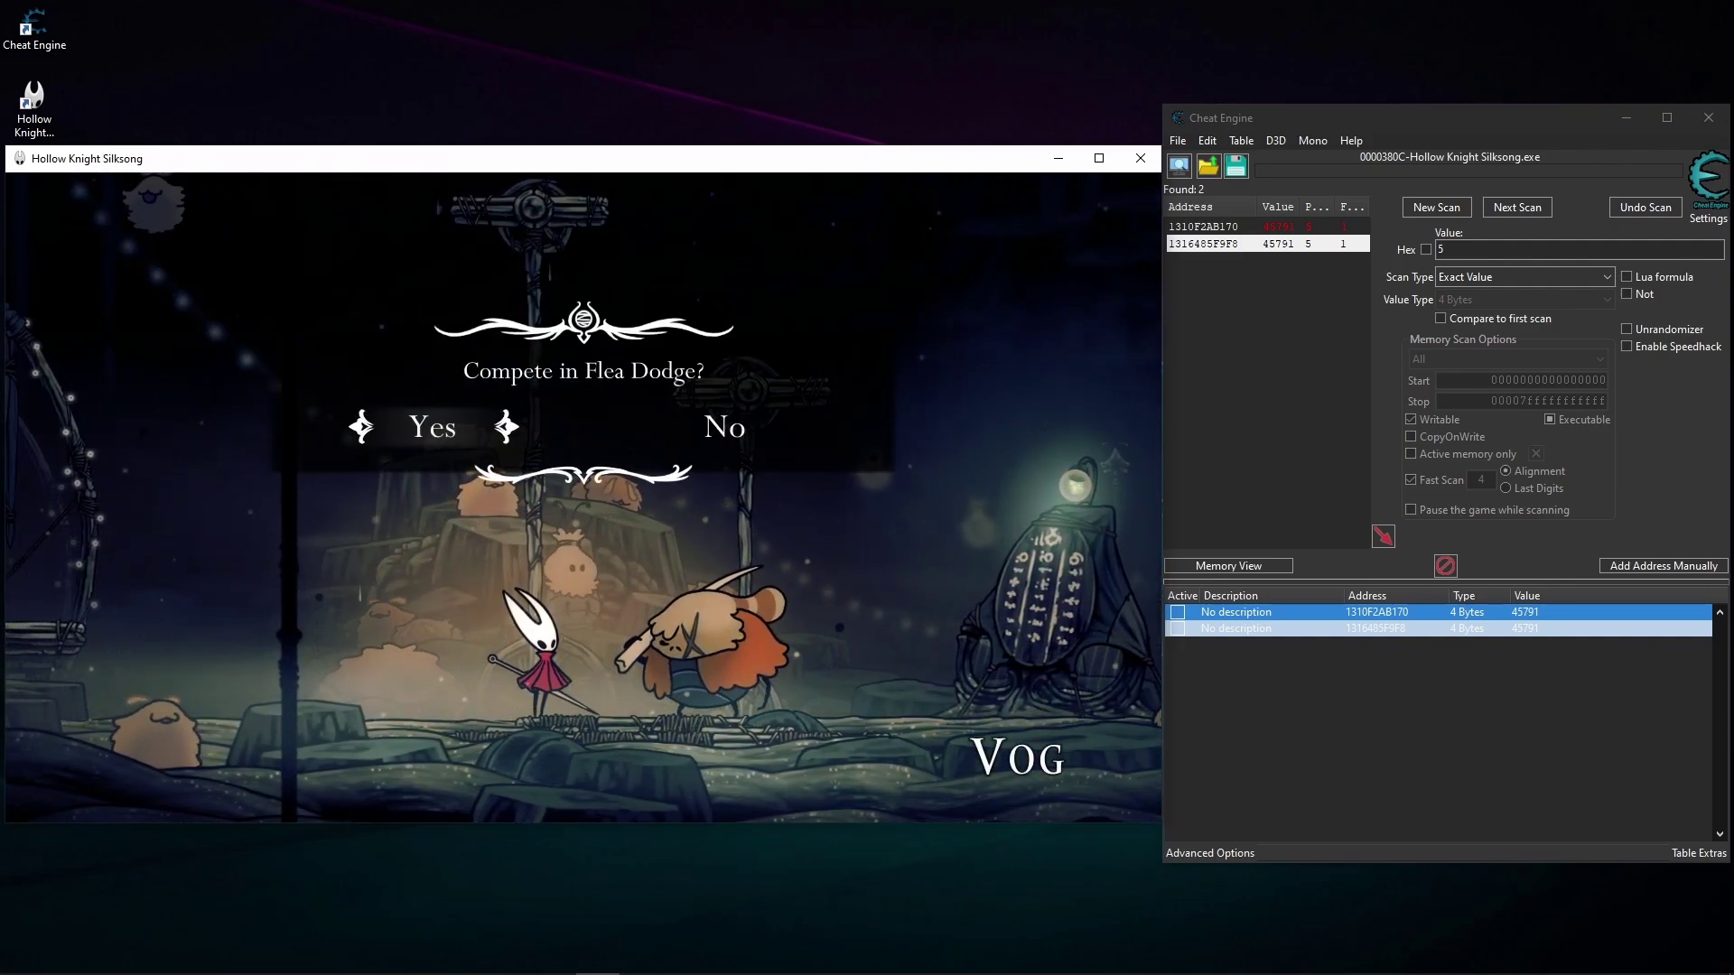
key(z)
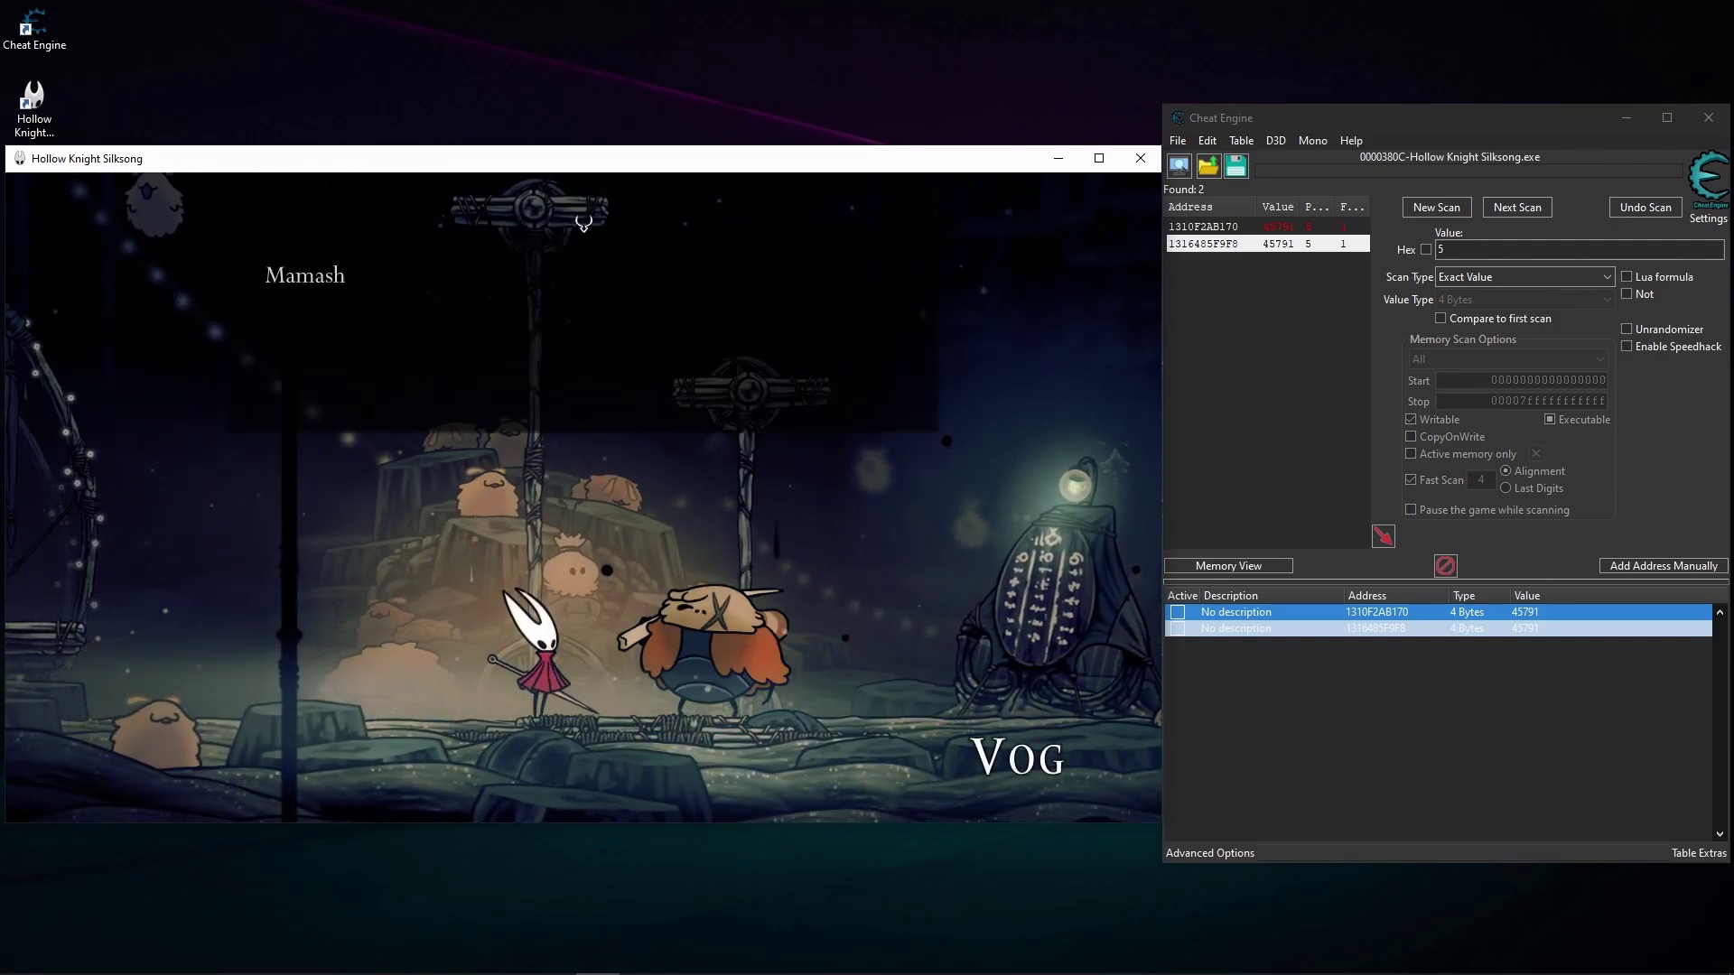
key(z)
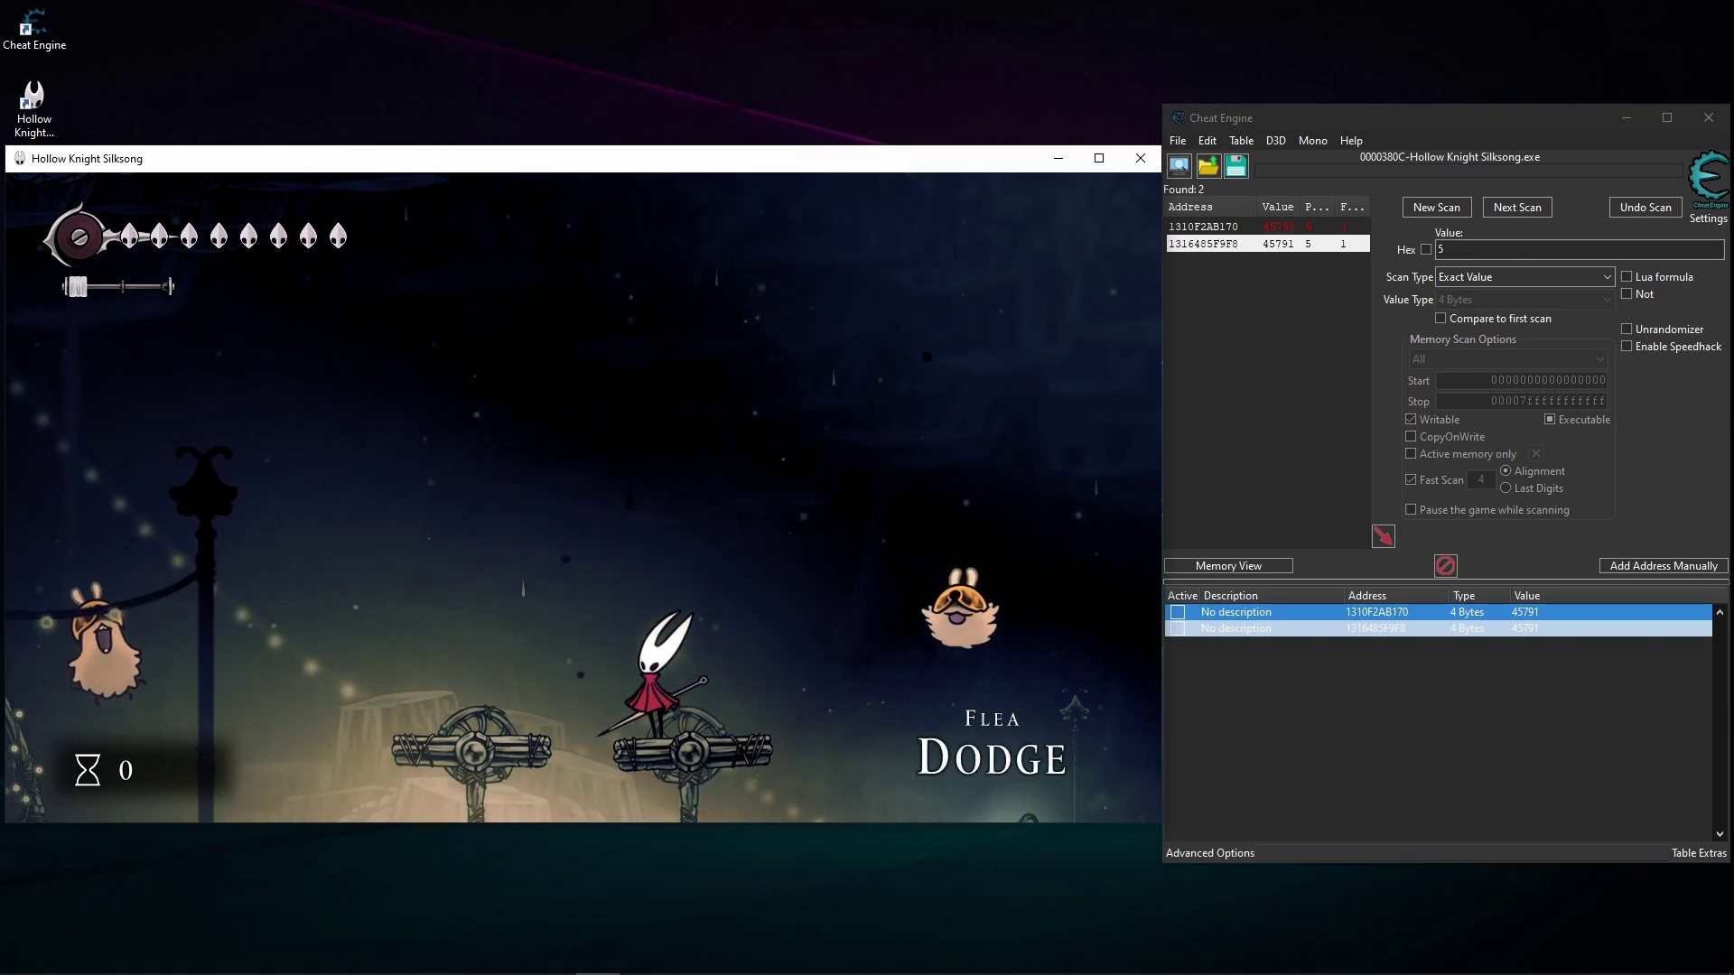
- Pause the Flea Dodge round when its timer shows 2, and run a new first scan in Cheat Engine for the value 2
key(z)
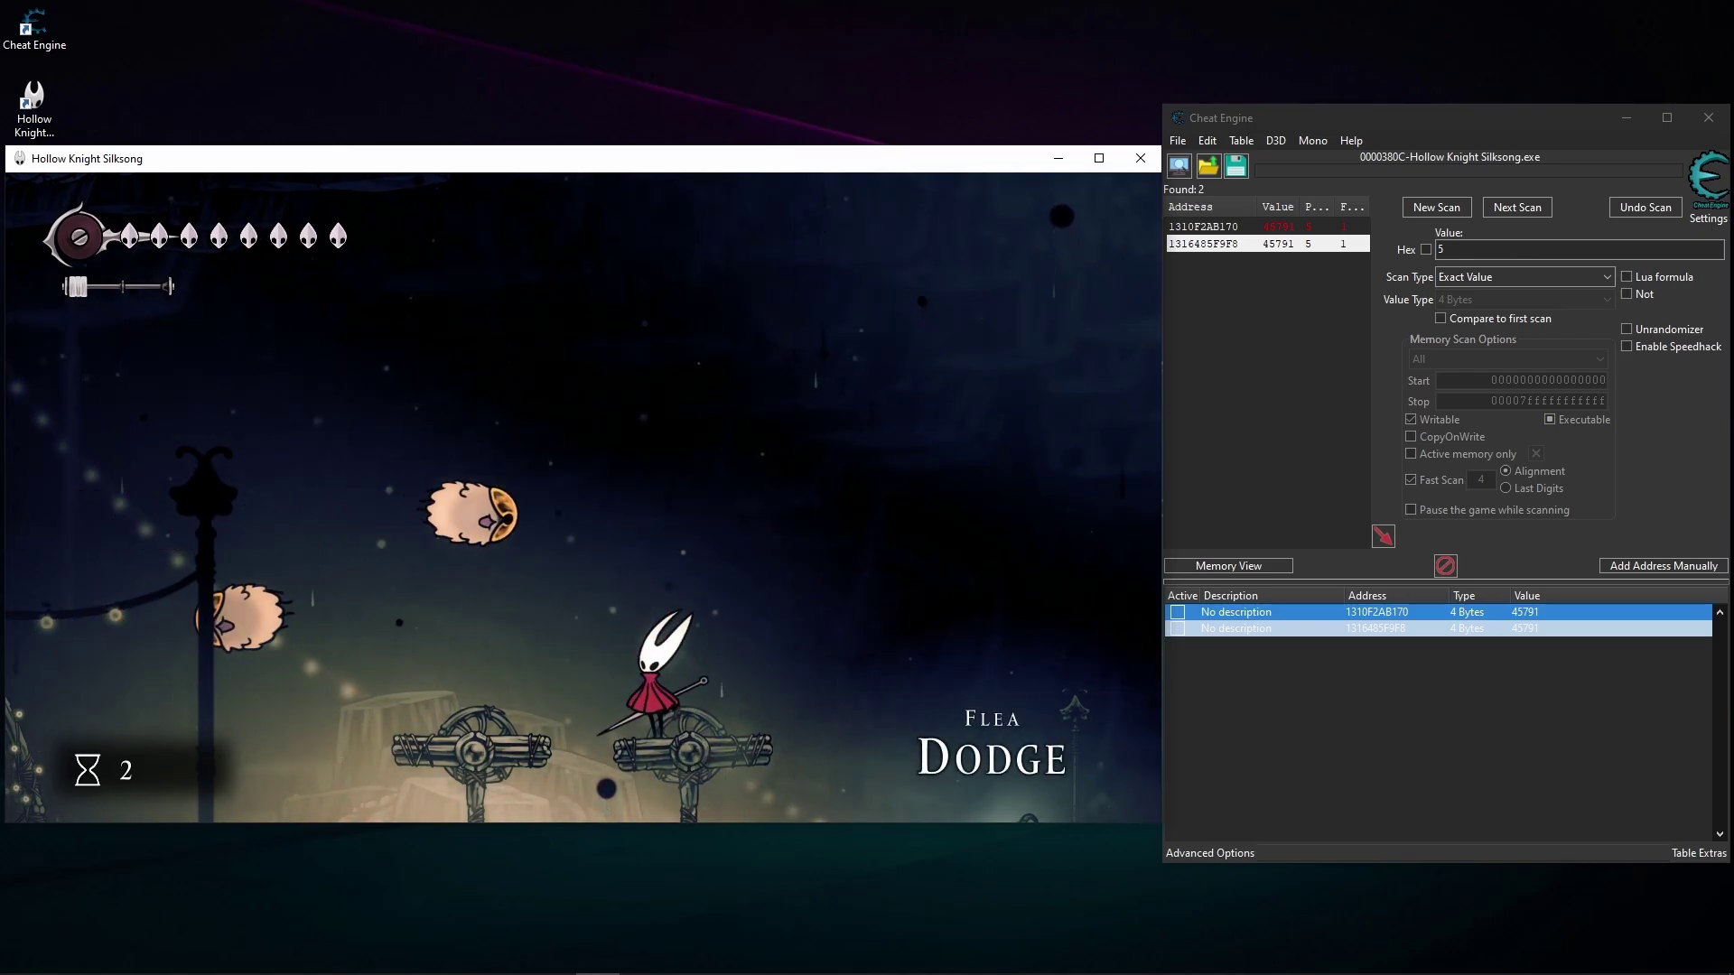
key(Escape)
key(super)
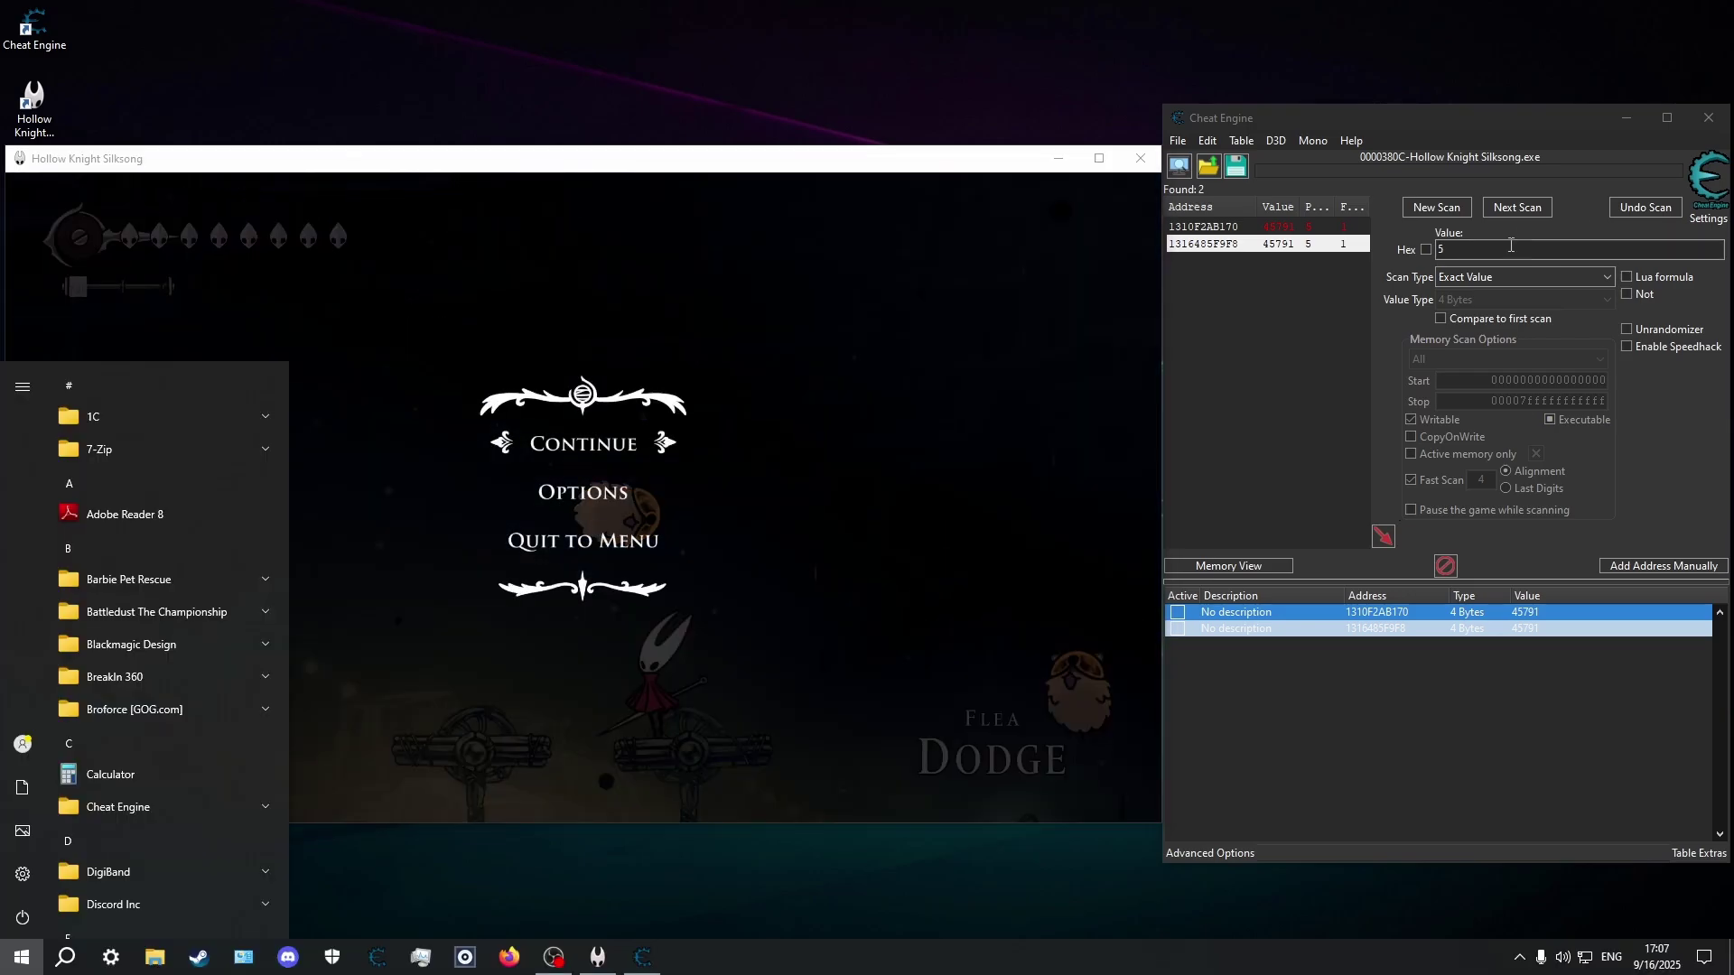
drag(1616, 248, 1296, 249)
click(1420, 202)
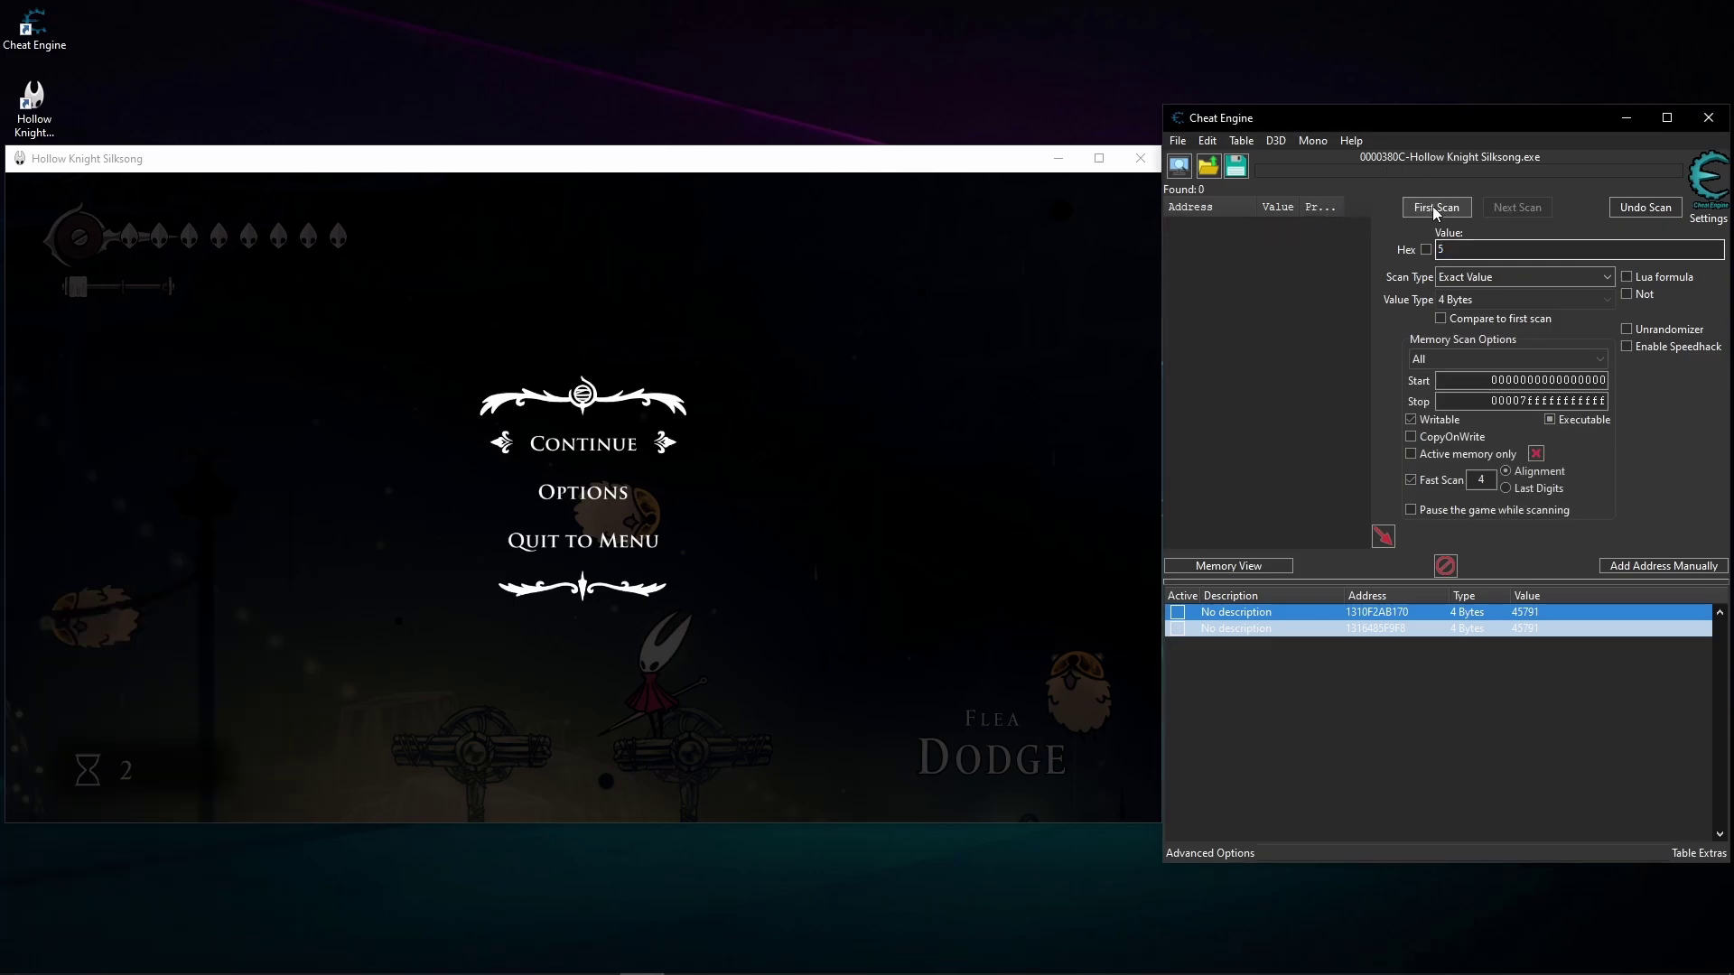
click(1431, 217)
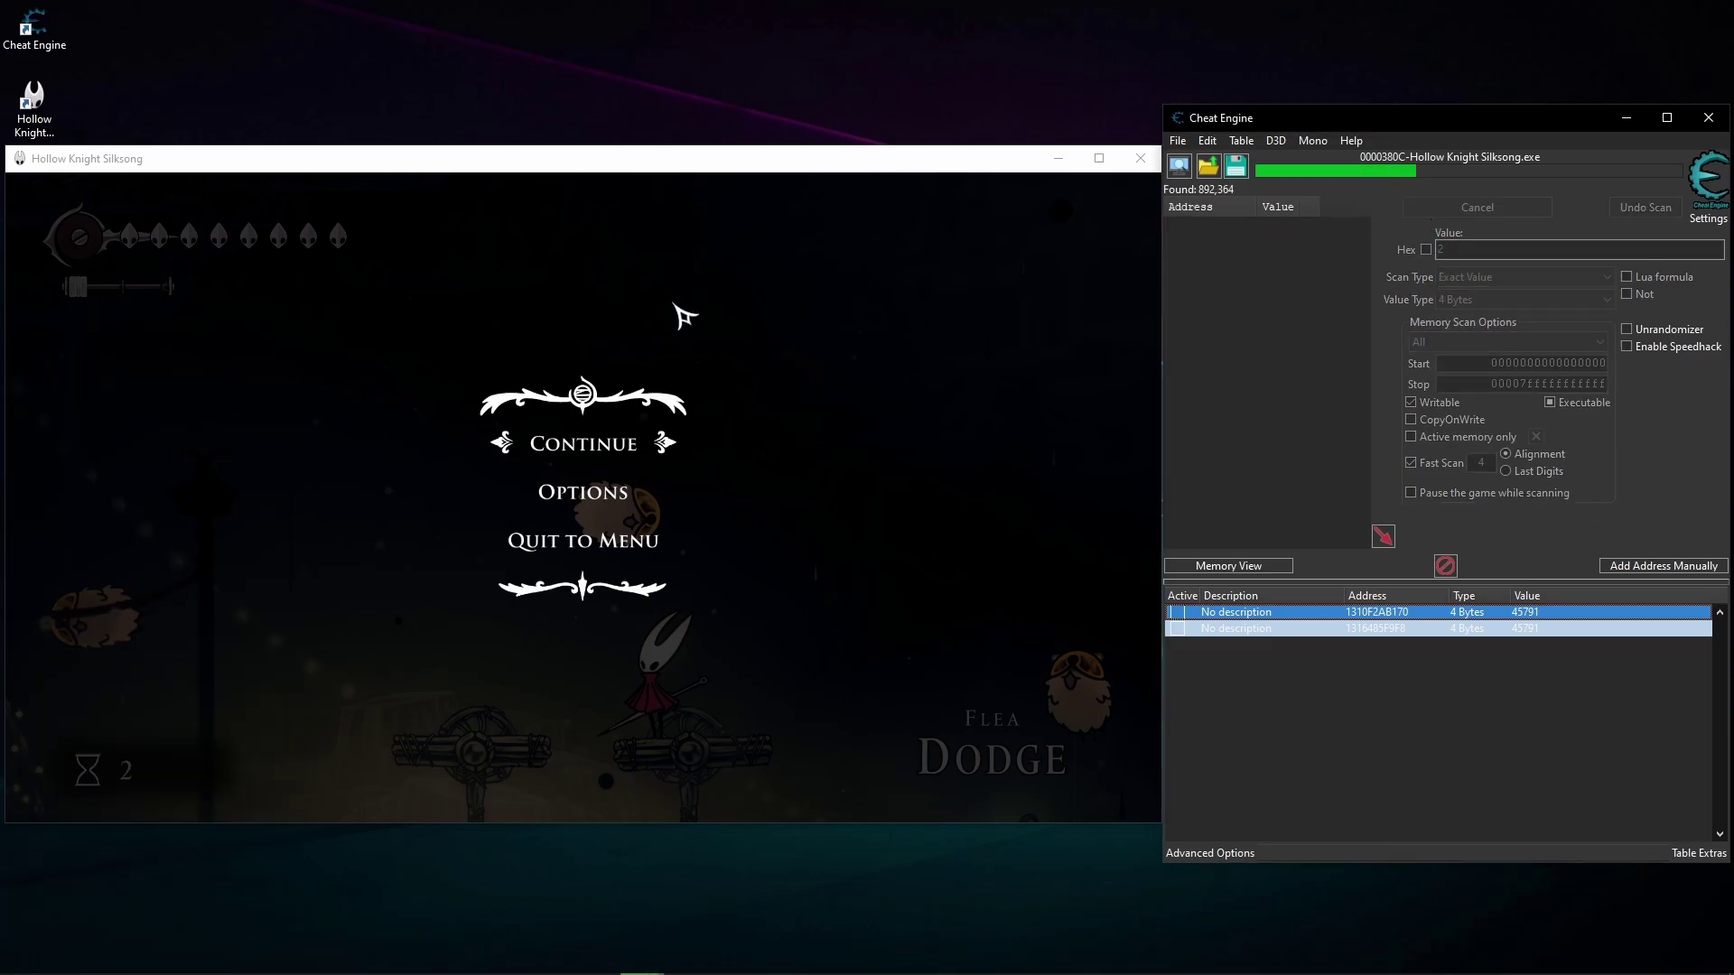
- Resume the Flea Dodge round, pause it when the timer shows 5, and run next scans in Cheat Engine for 5
click(679, 456)
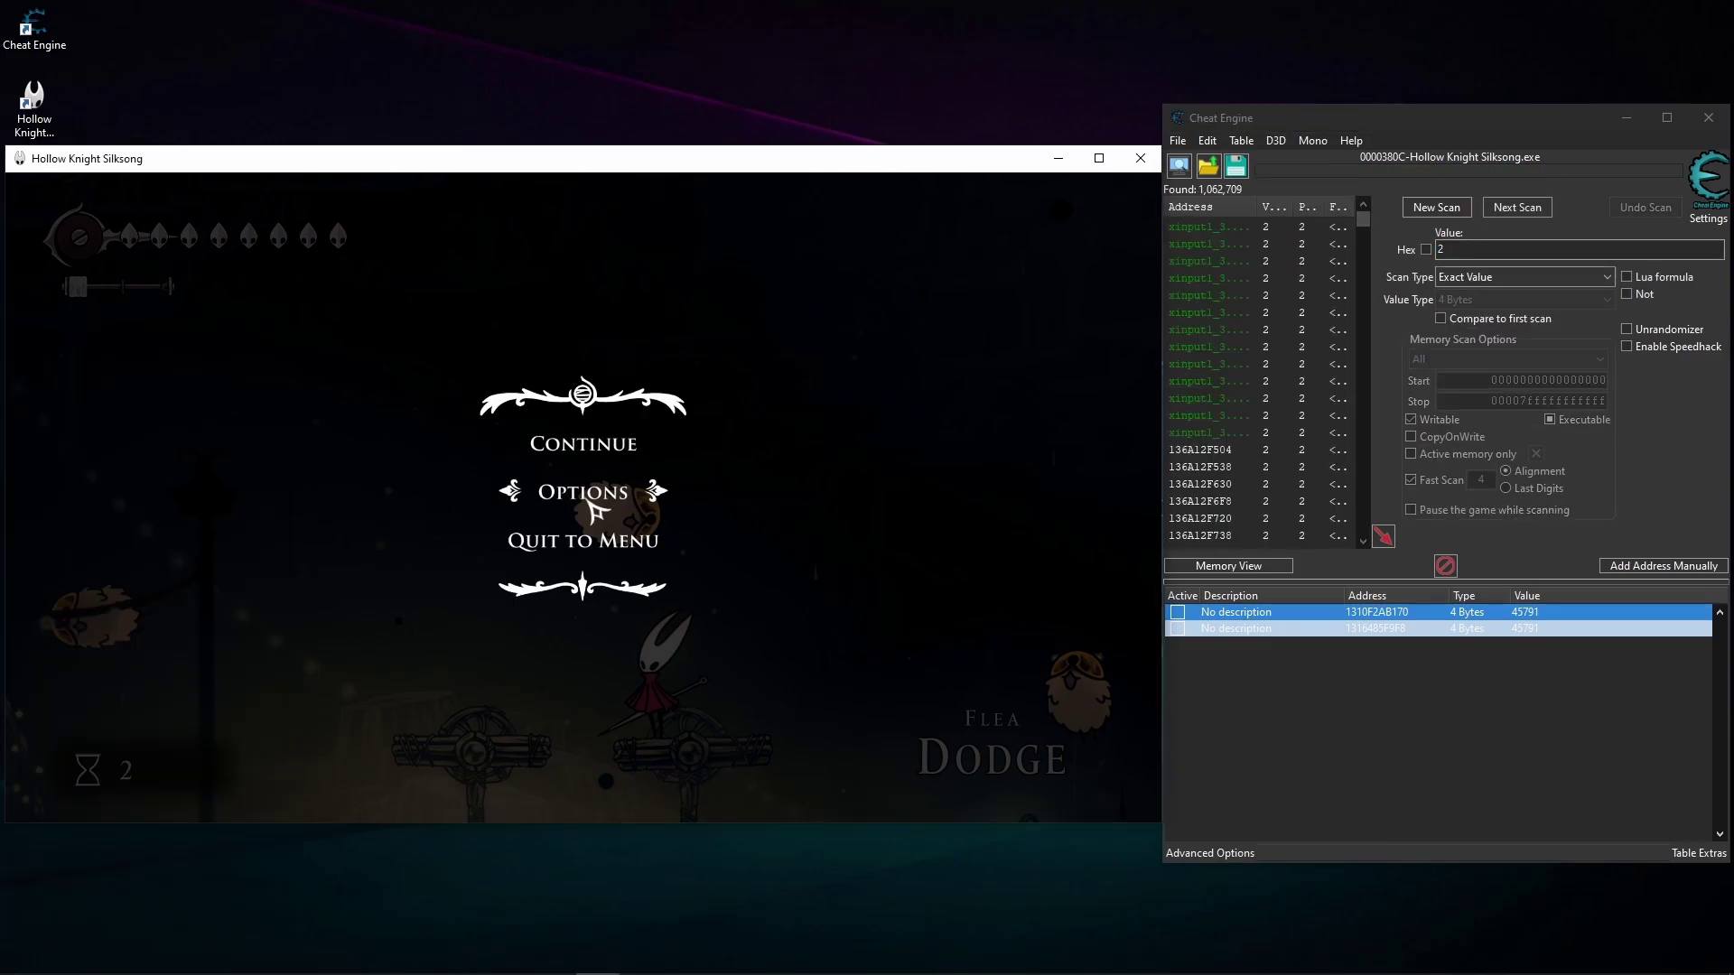
key(Escape)
key(z)
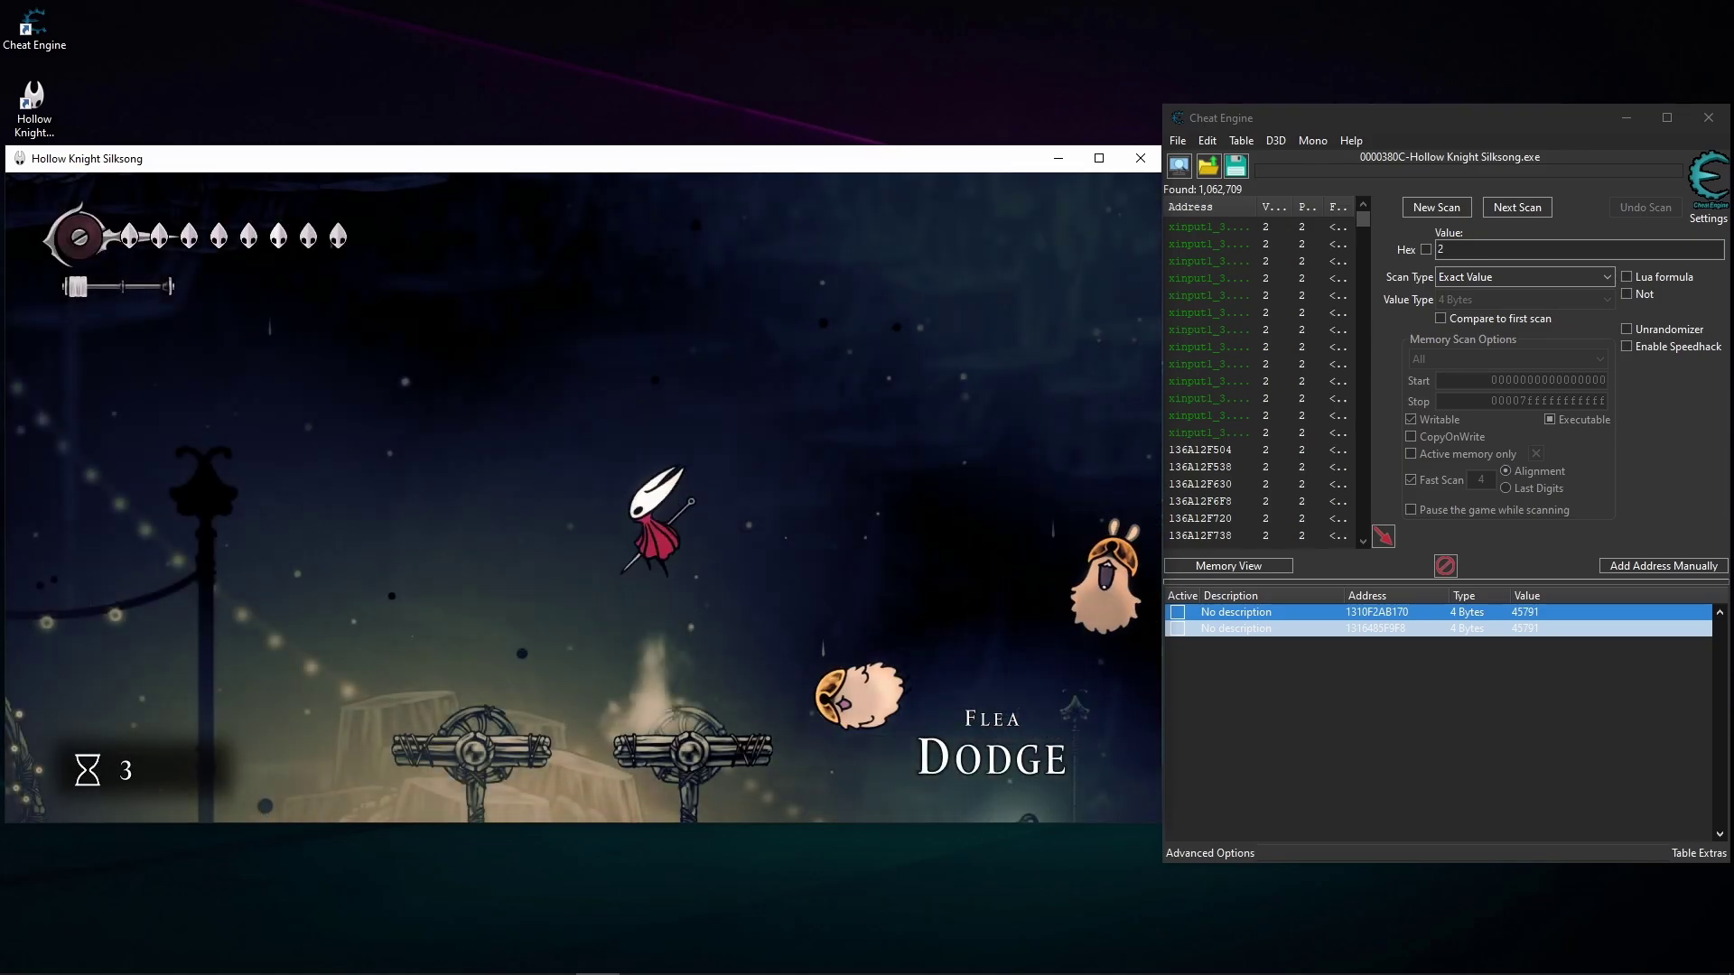
key(Escape)
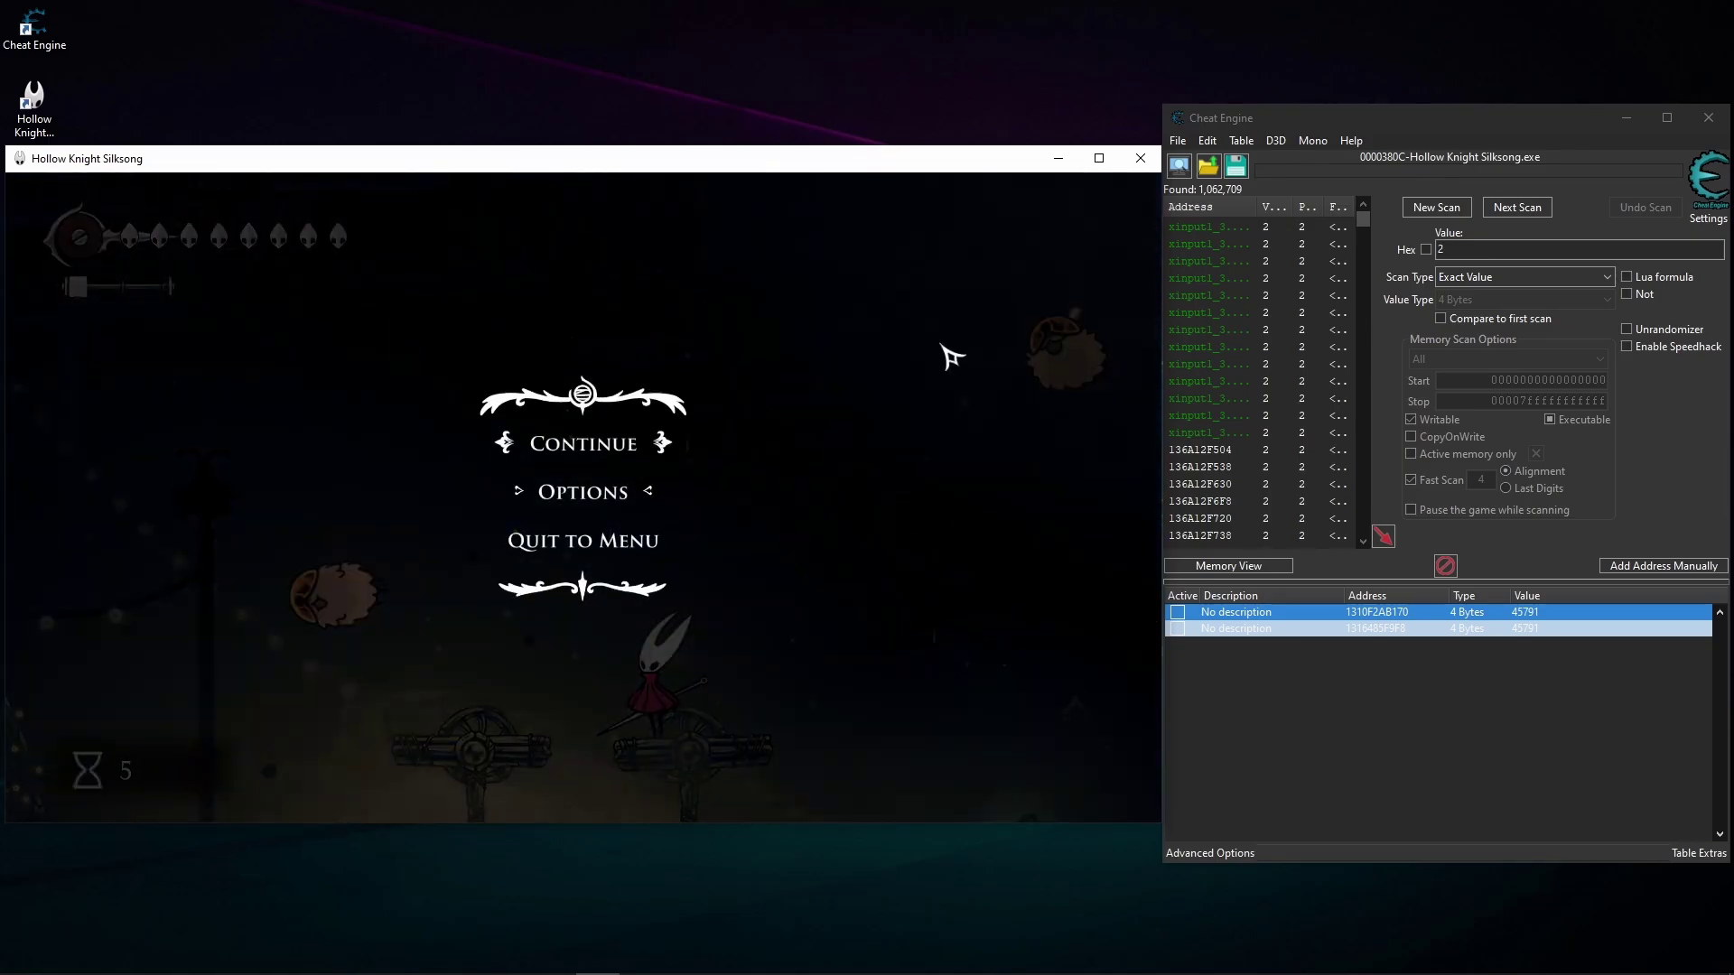
click(1399, 251)
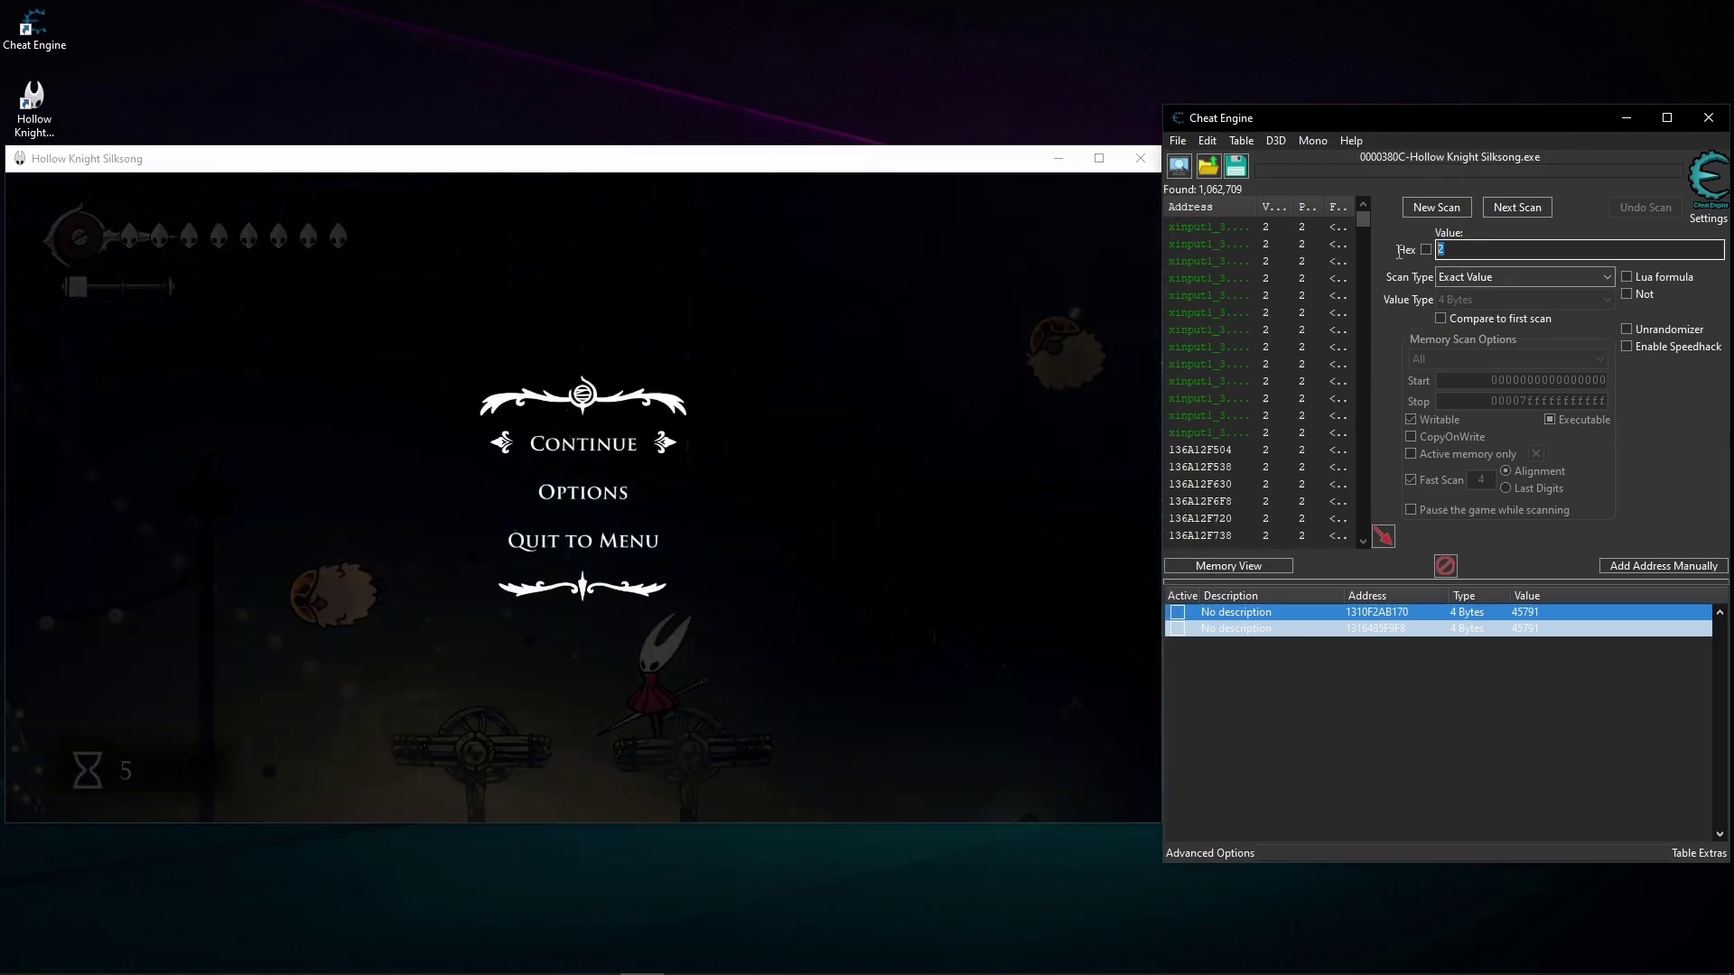
click(1522, 207)
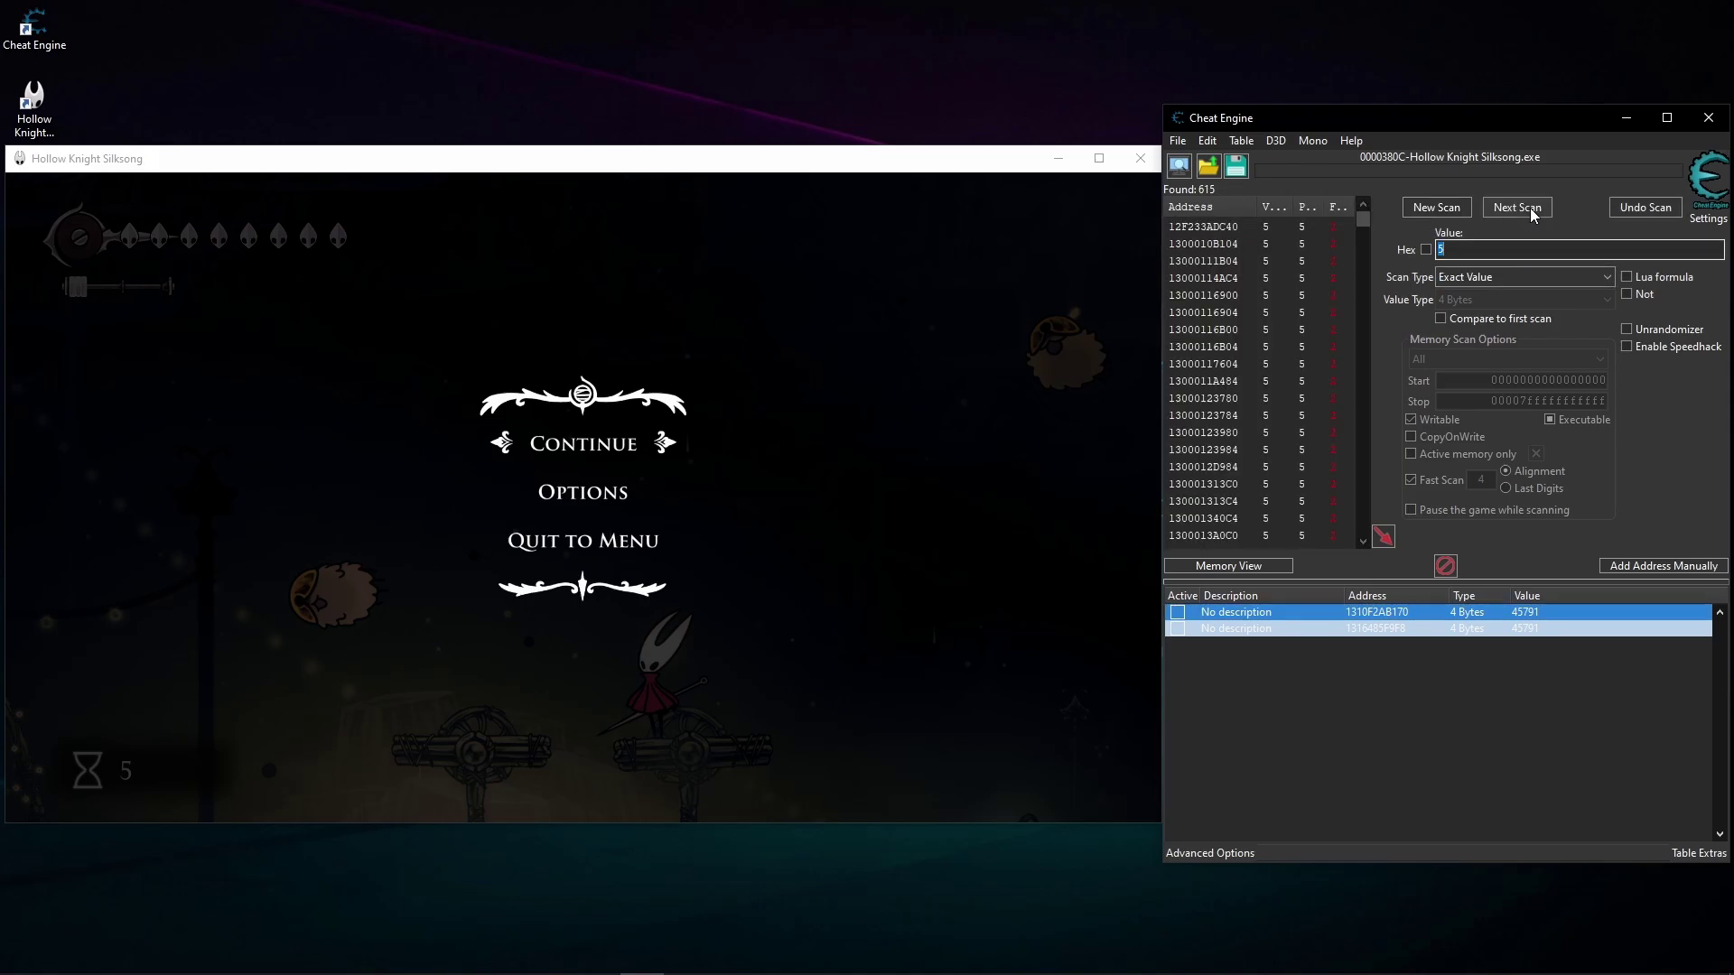
click(1532, 214)
- Continue the Flea Dodge round until the timer shows 7, pause, and run a next scan in Cheat Engine for 7
click(605, 445)
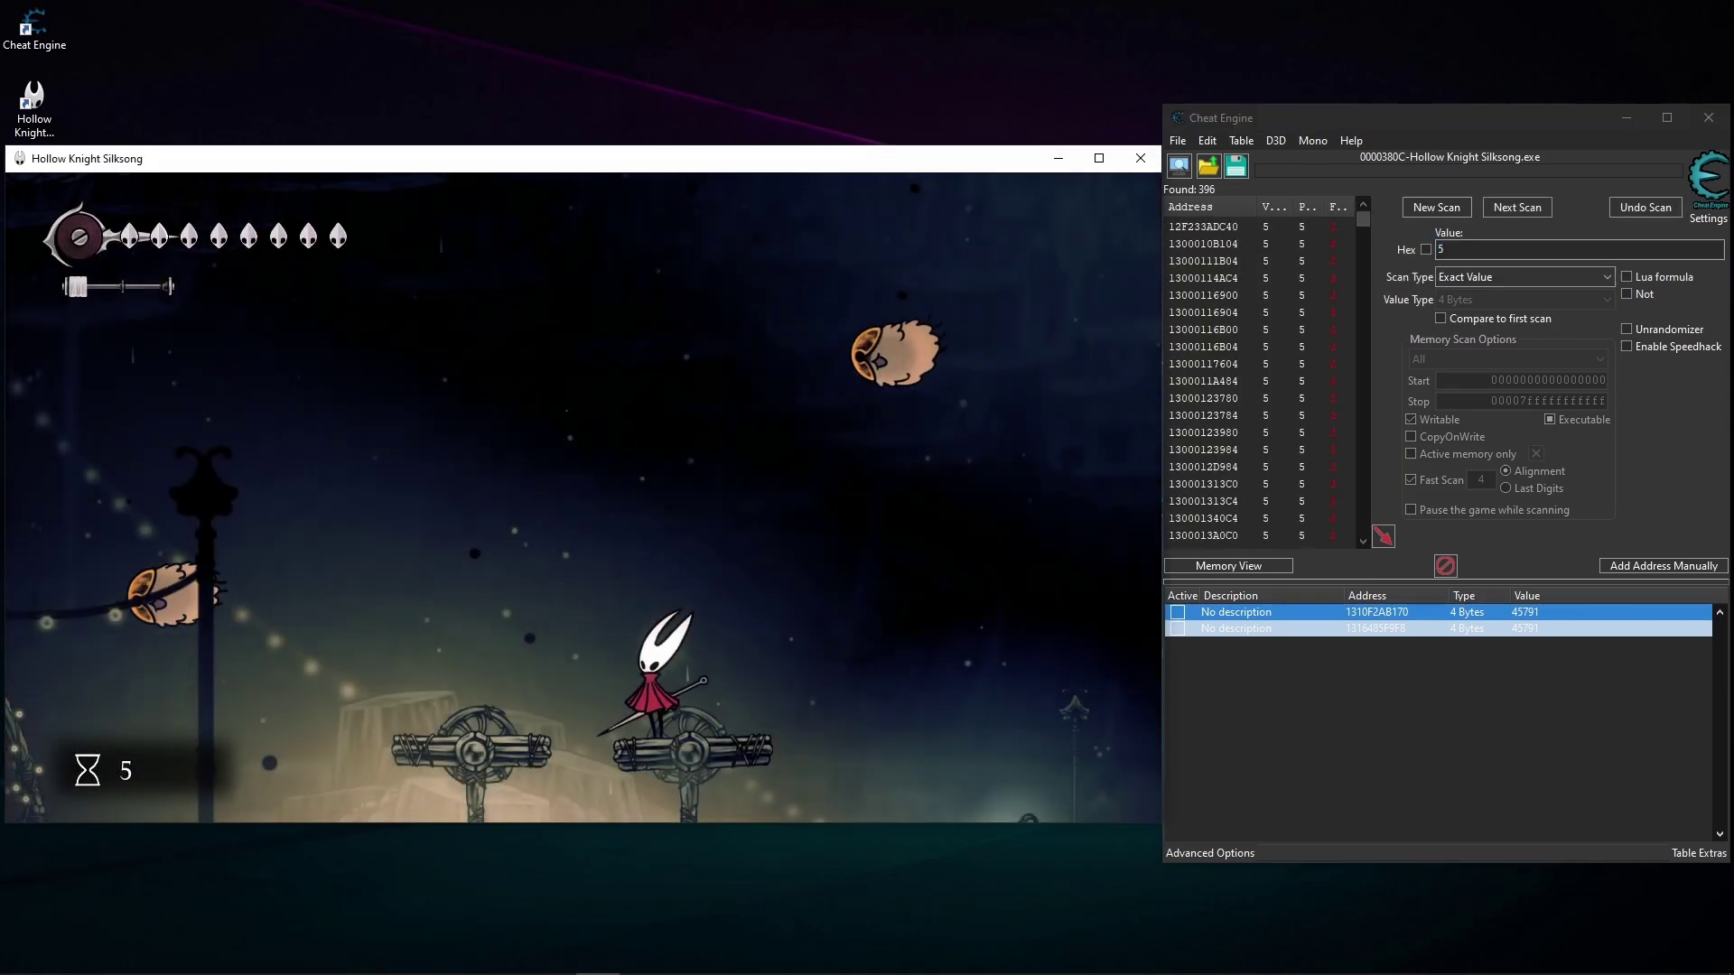
key(Escape)
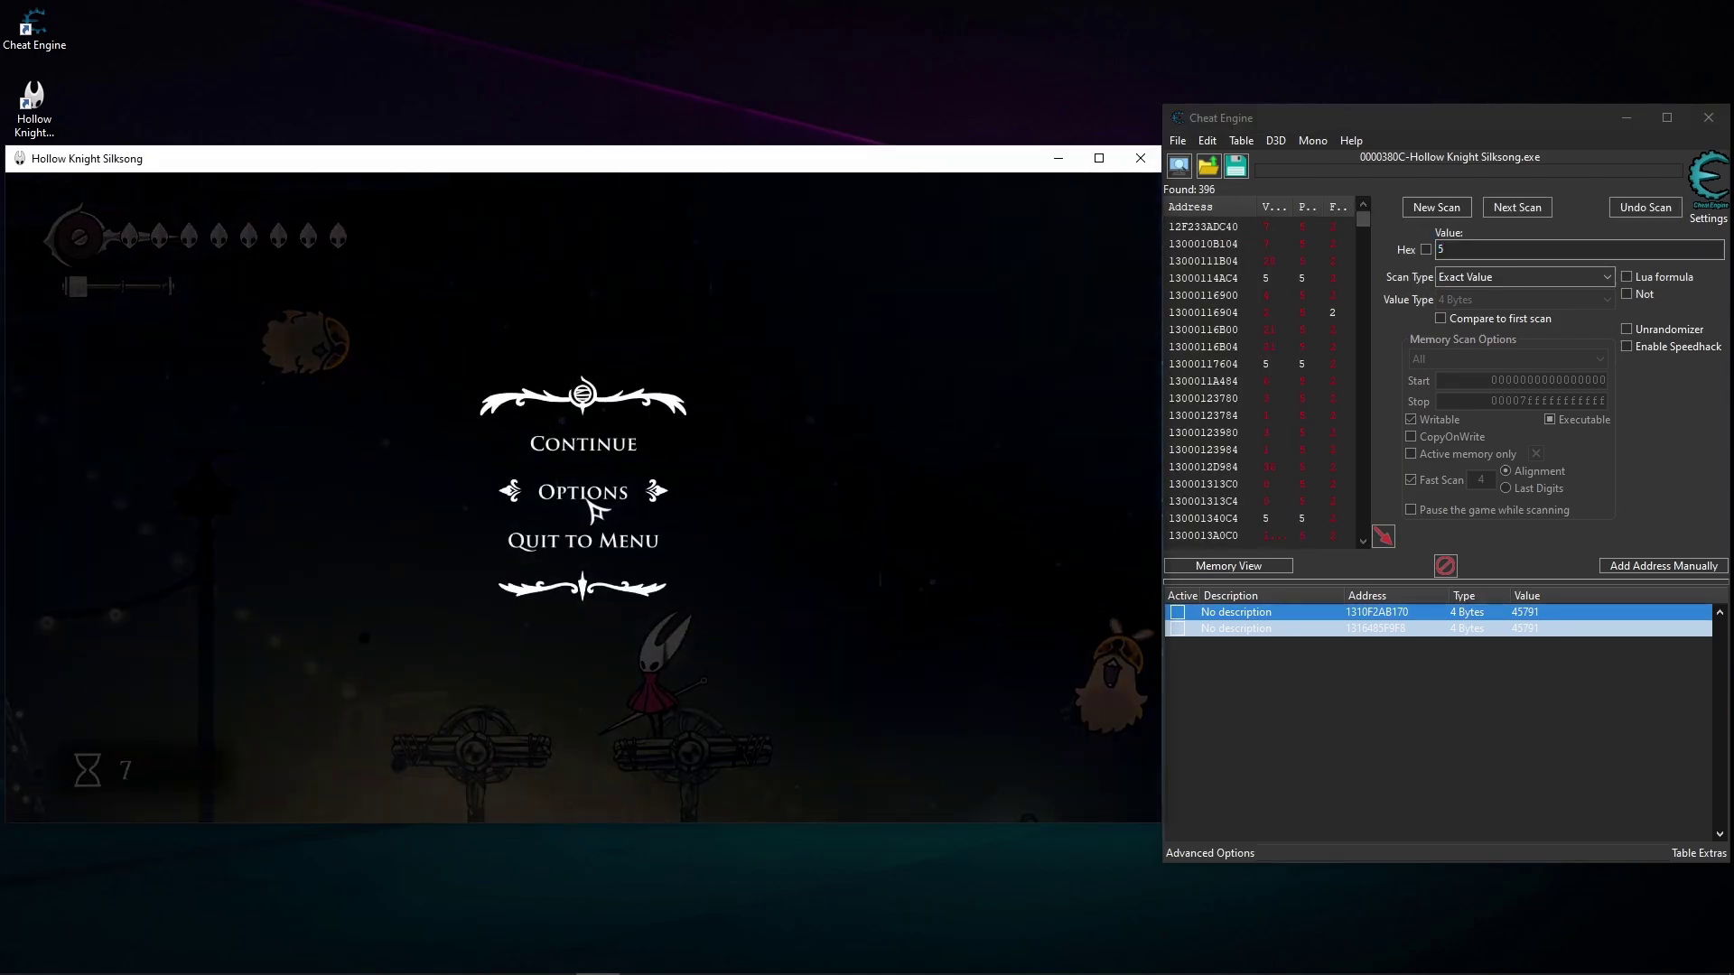
click(1379, 259)
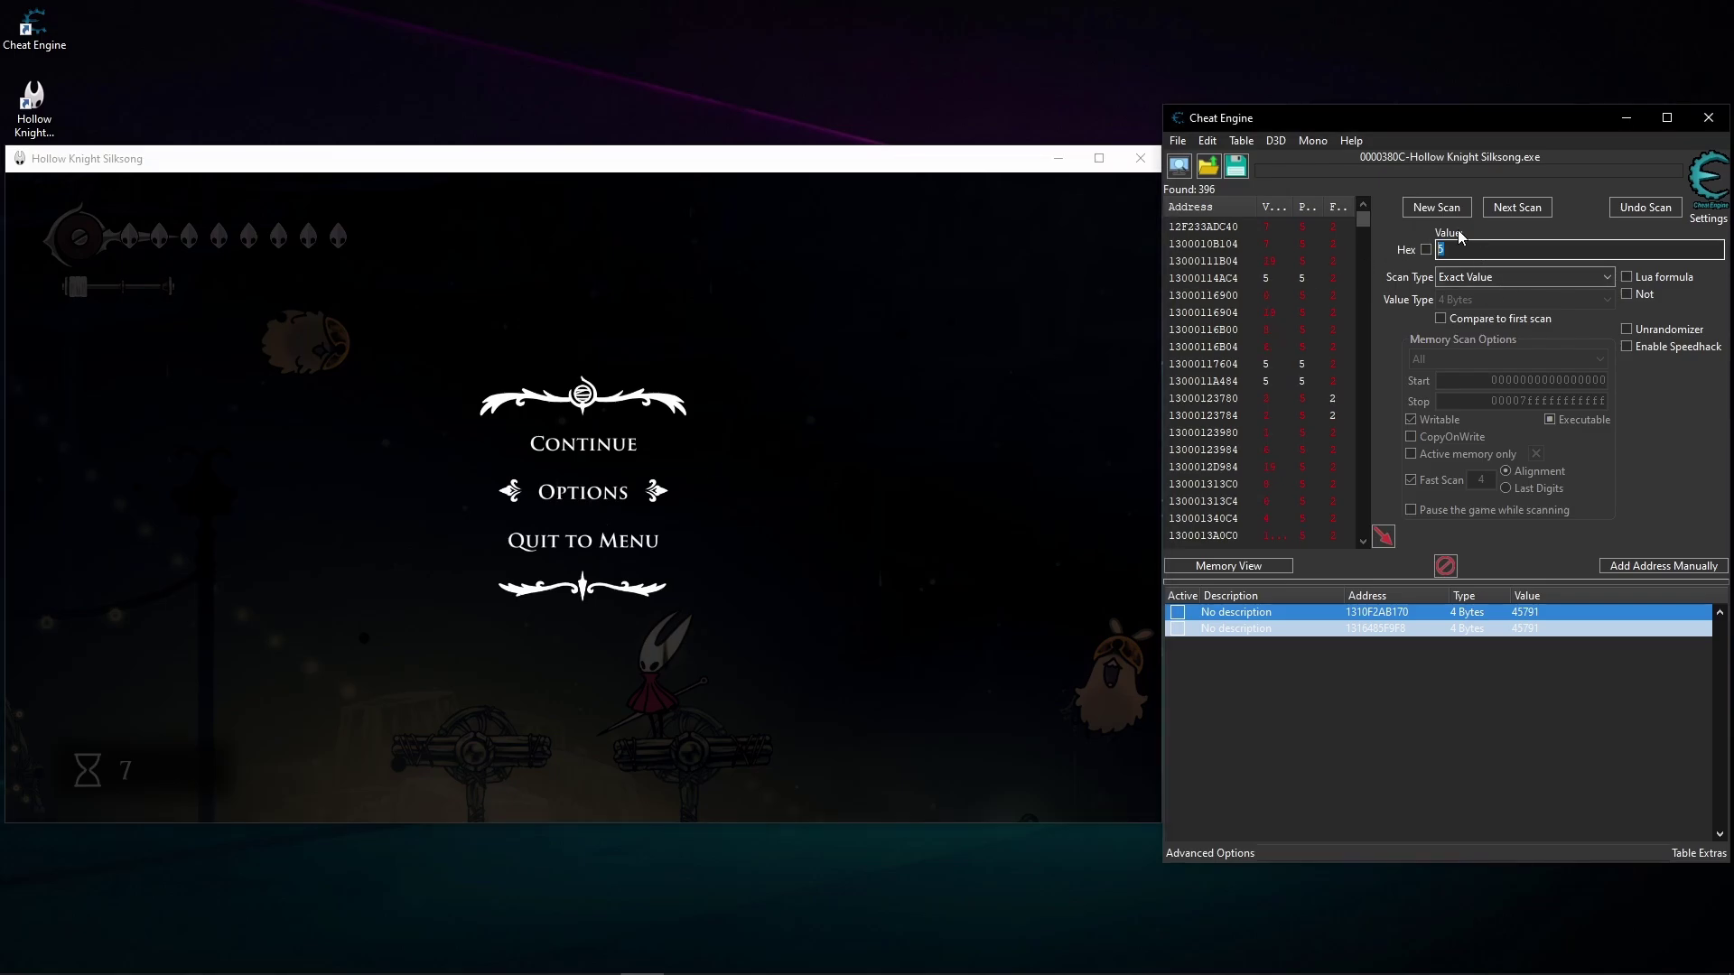
click(1522, 209)
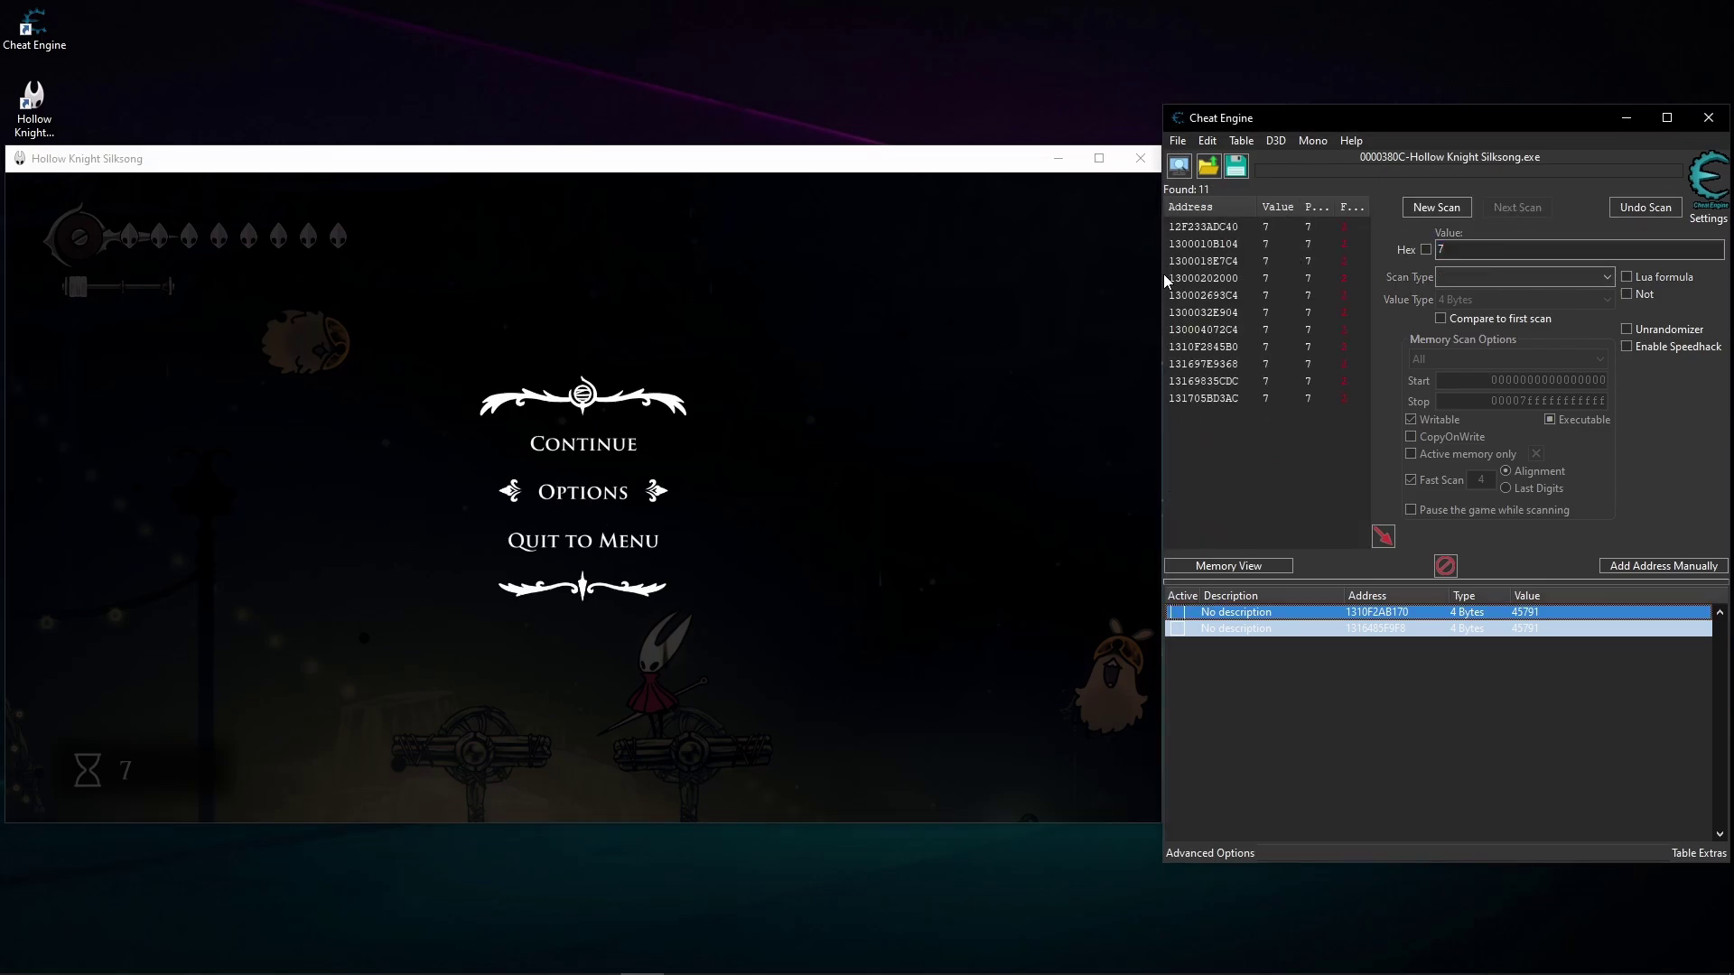
- Continue dodging fleas until the timer shows 9, pause the round, and narrow the Cheat Engine results to the value 9
click(522, 485)
key(Escape)
key(Right)
key(z)
key(x)
key(Escape)
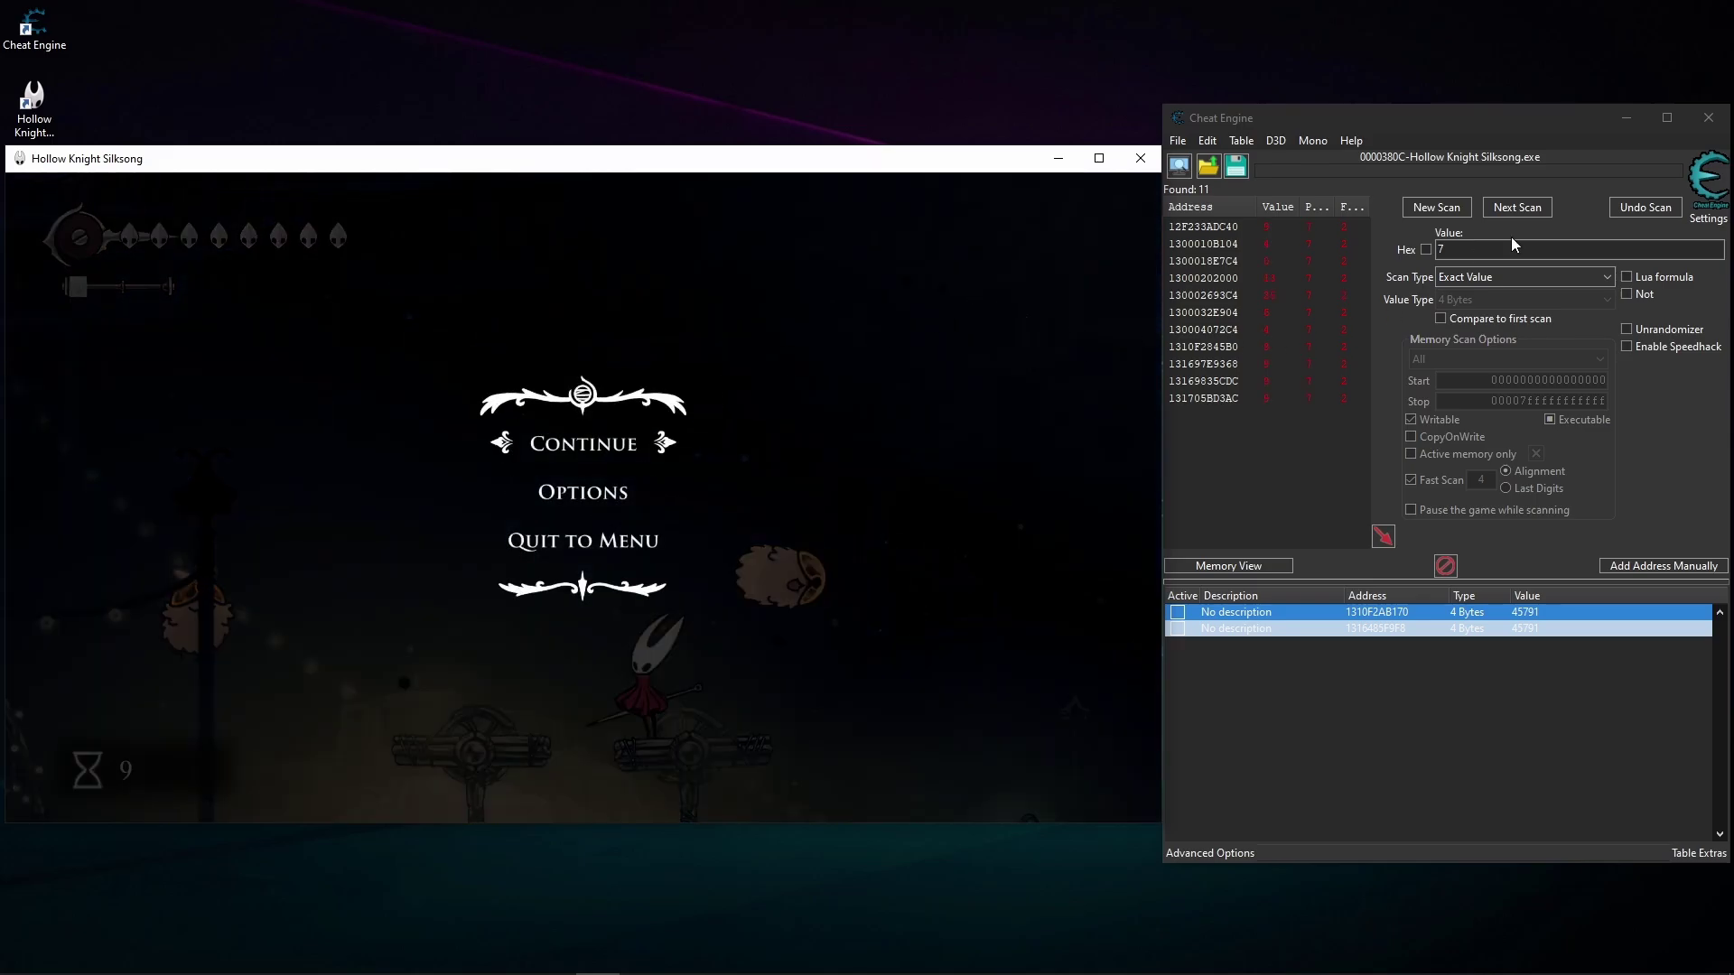
click(1468, 242)
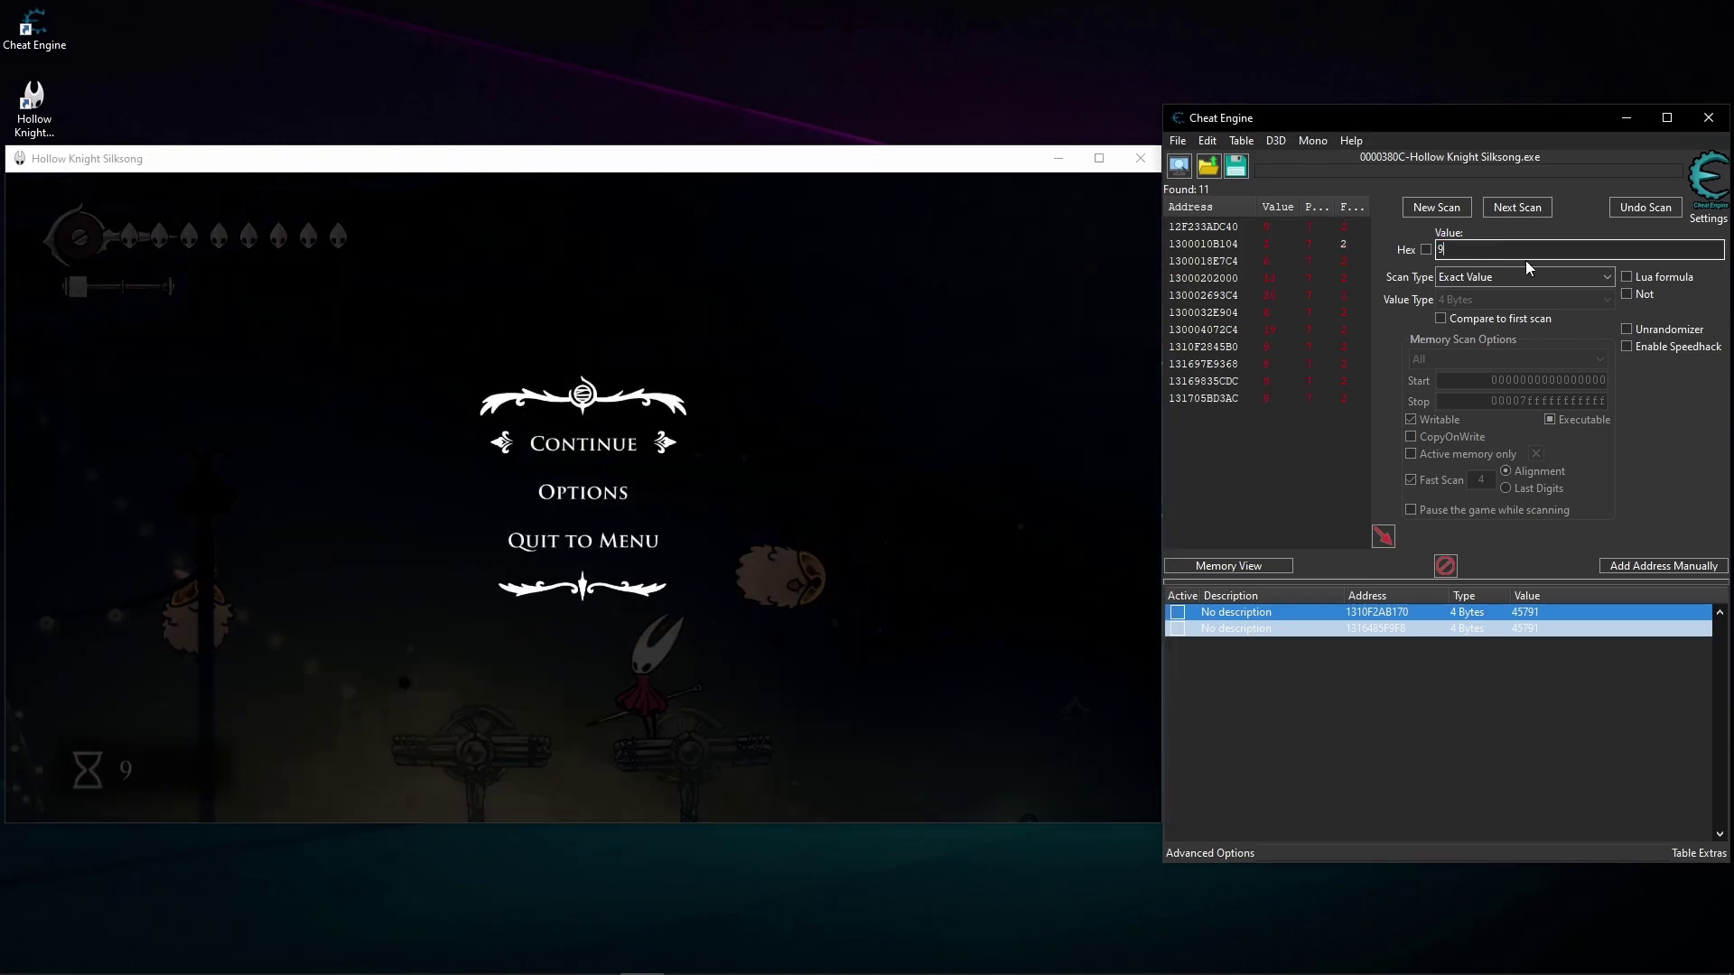
text(9)
click(1510, 208)
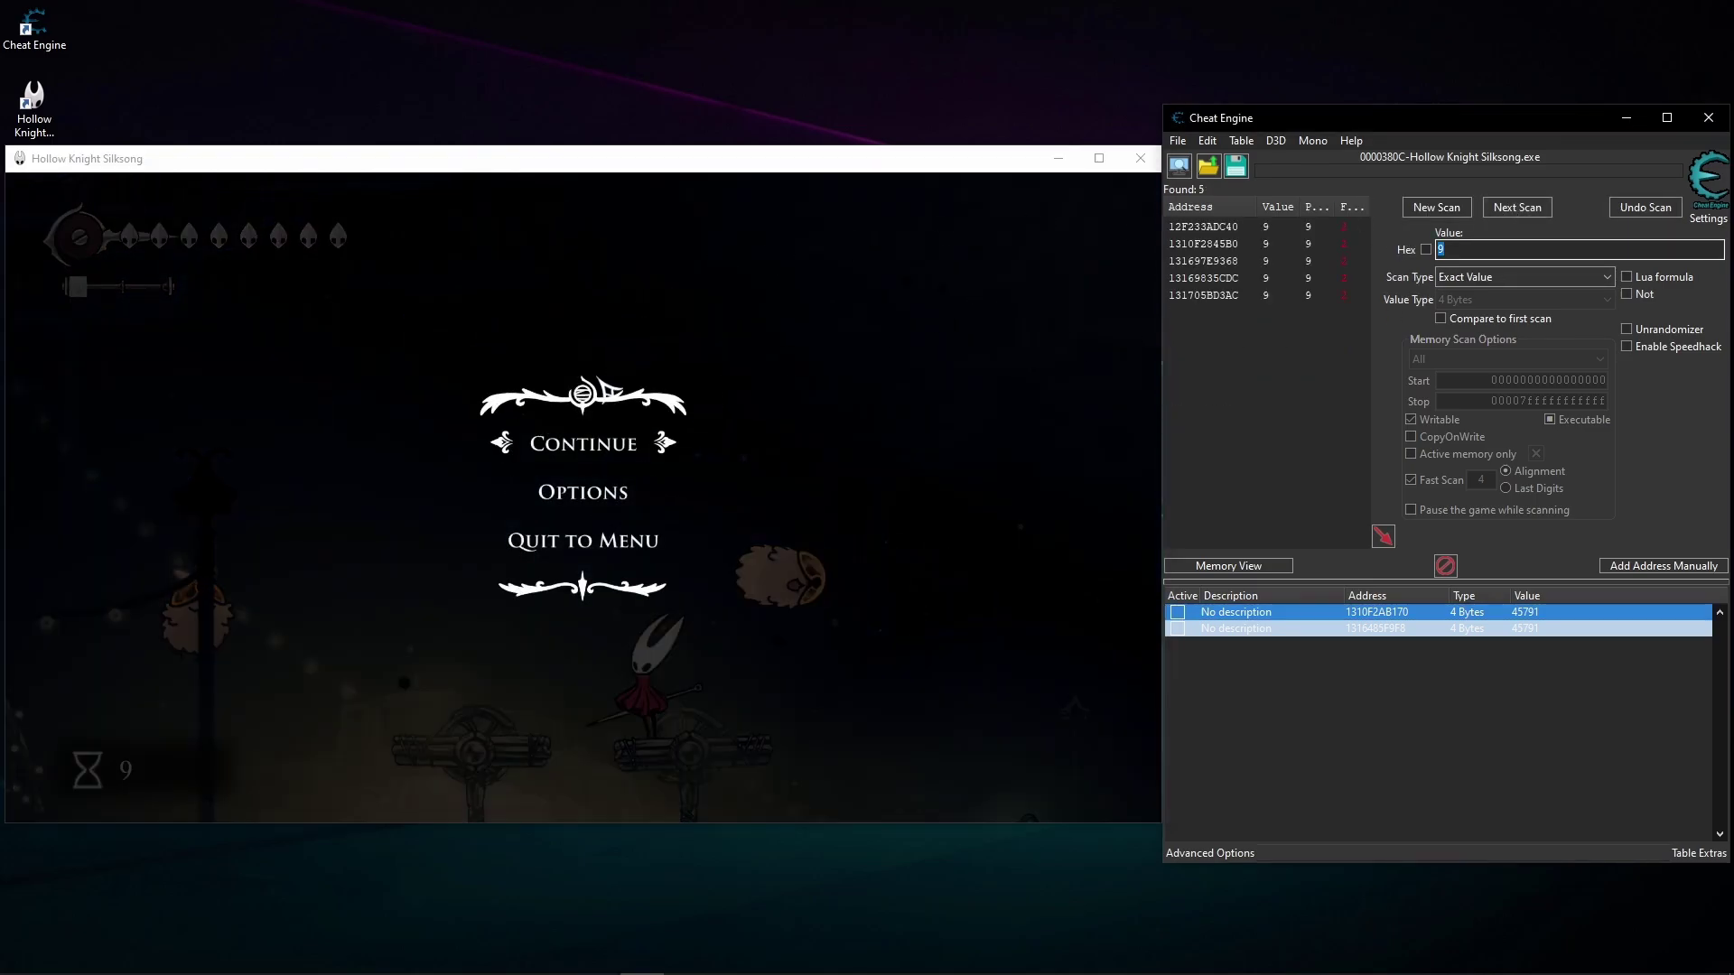
- Resume Flea Dodge until the timer shows 11, pause, and select all found addresses in Cheat Engine's scan results
click(592, 424)
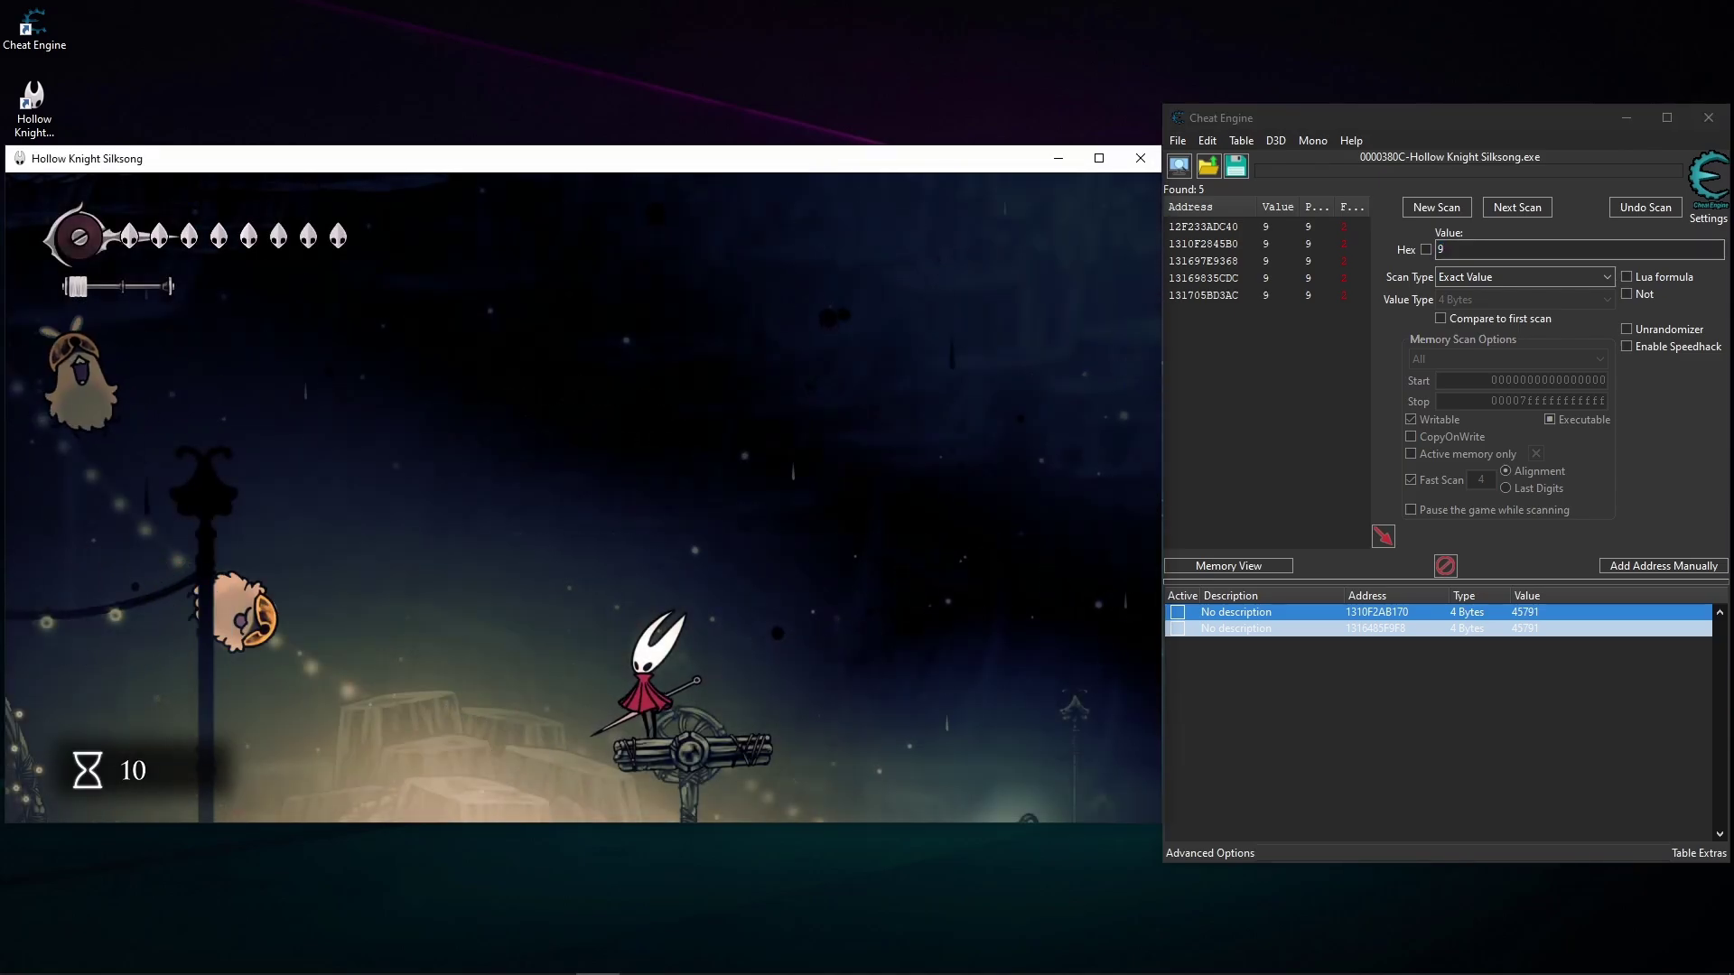
key(Escape)
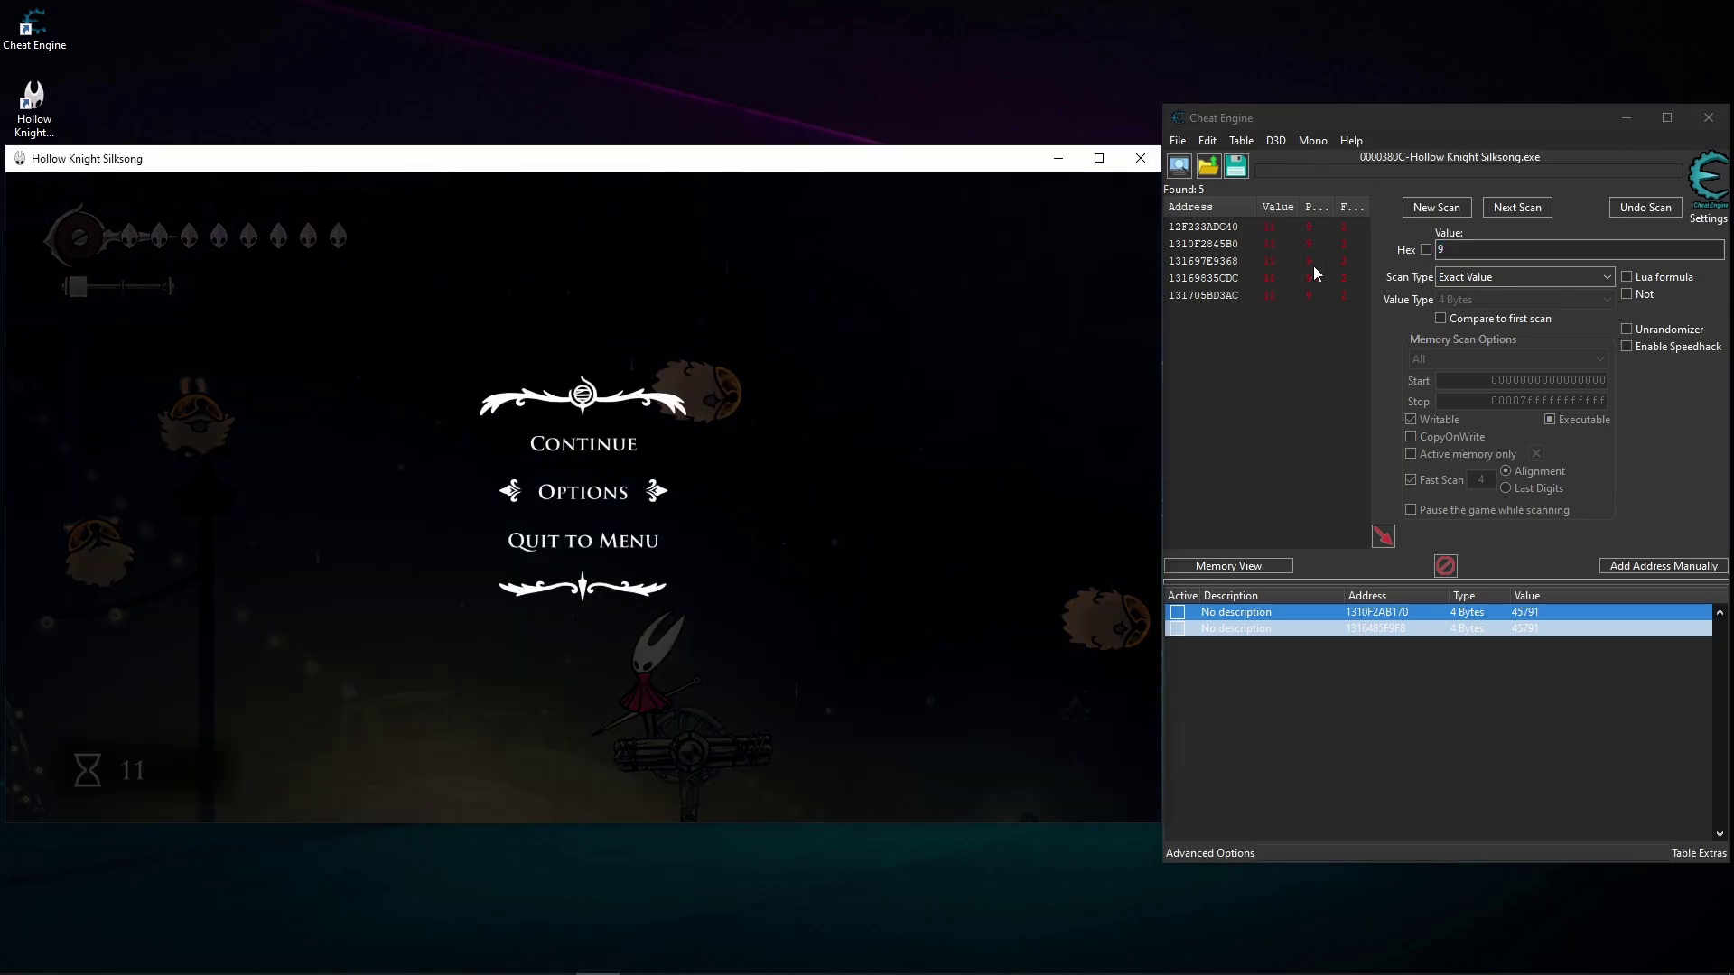
click(1297, 243)
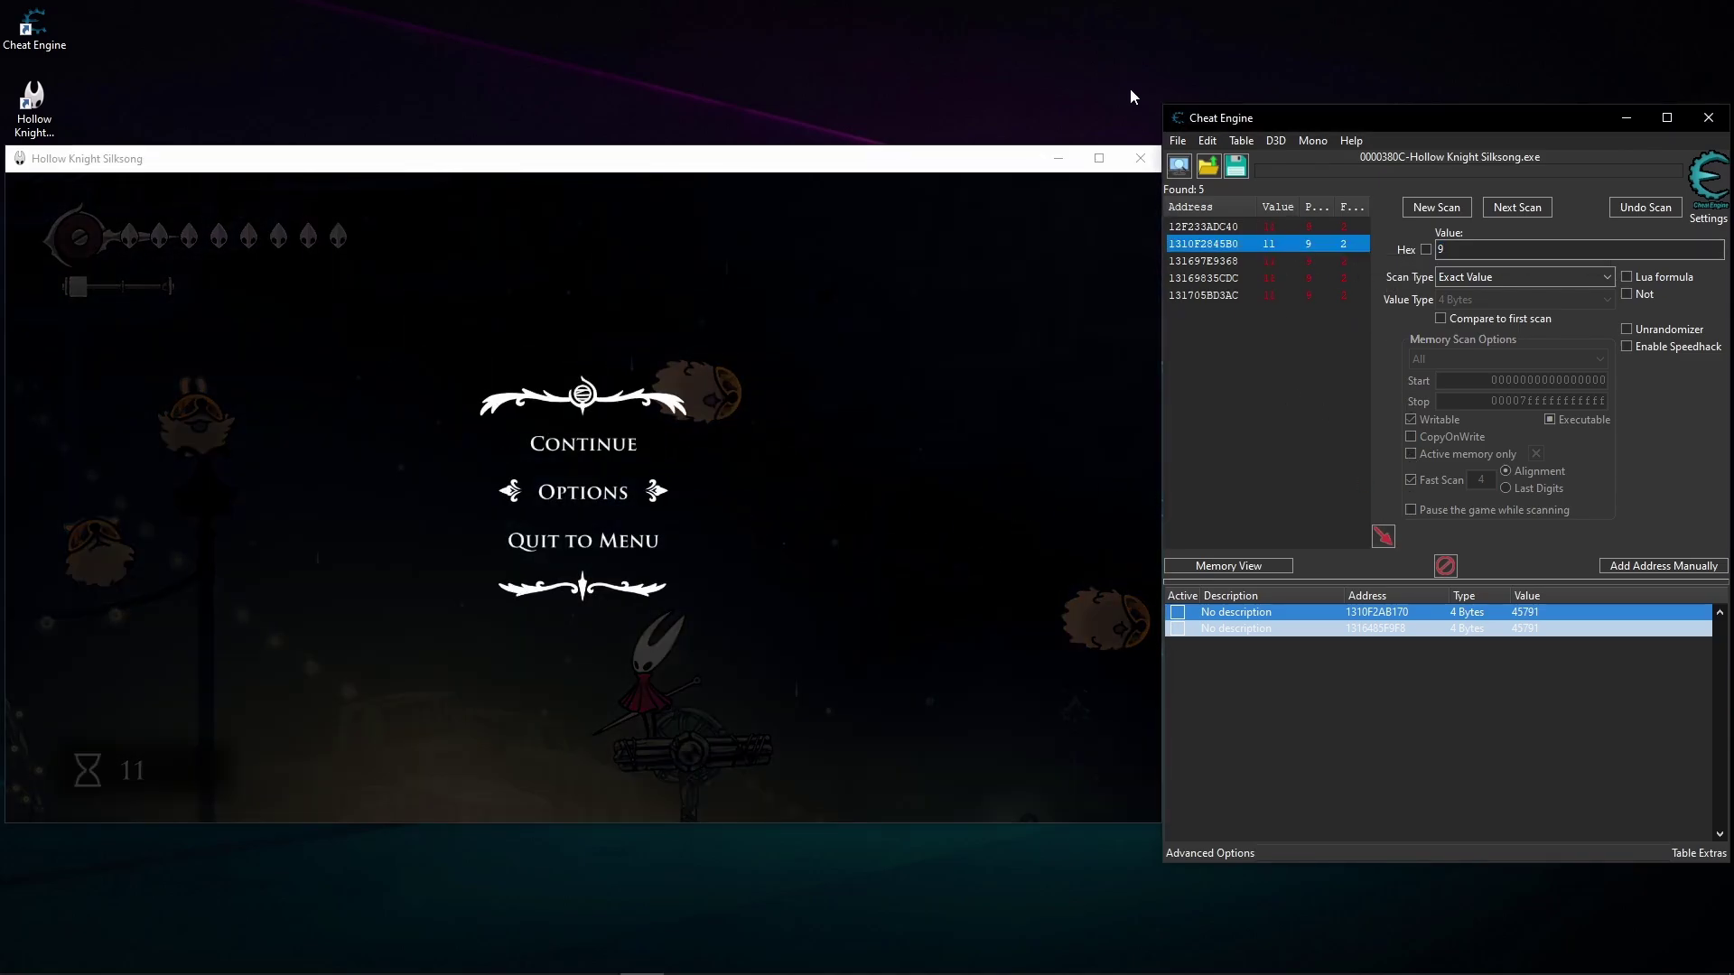
click(1317, 280)
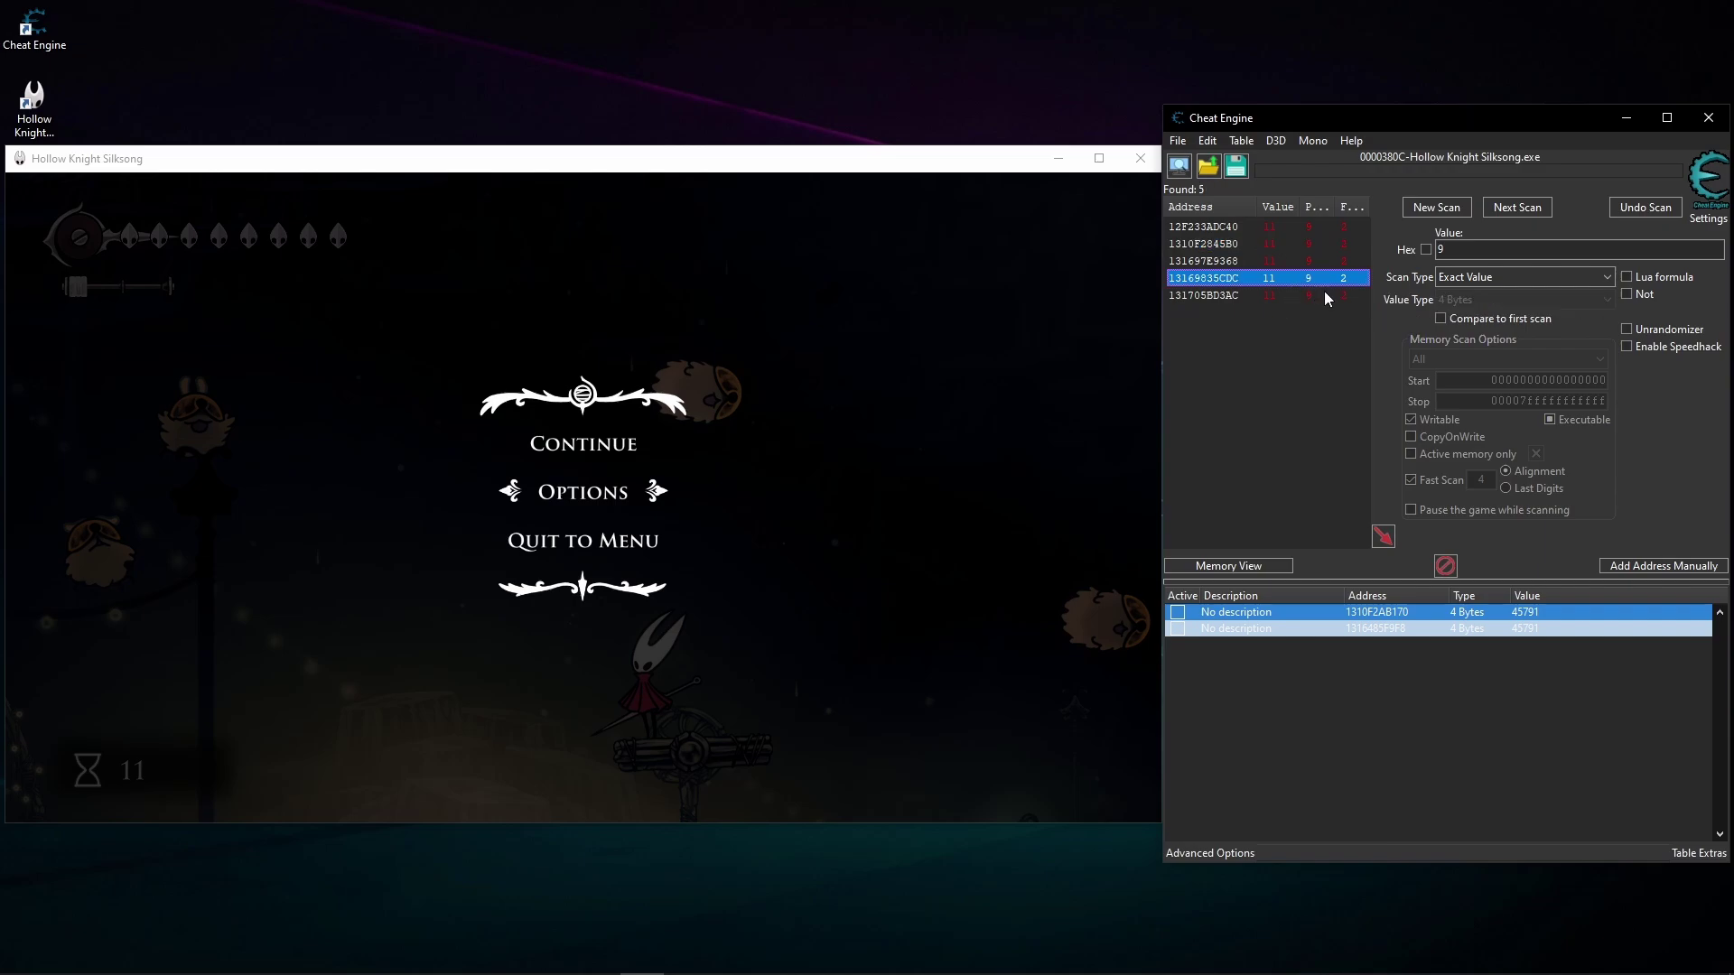
key(ctrl+a)
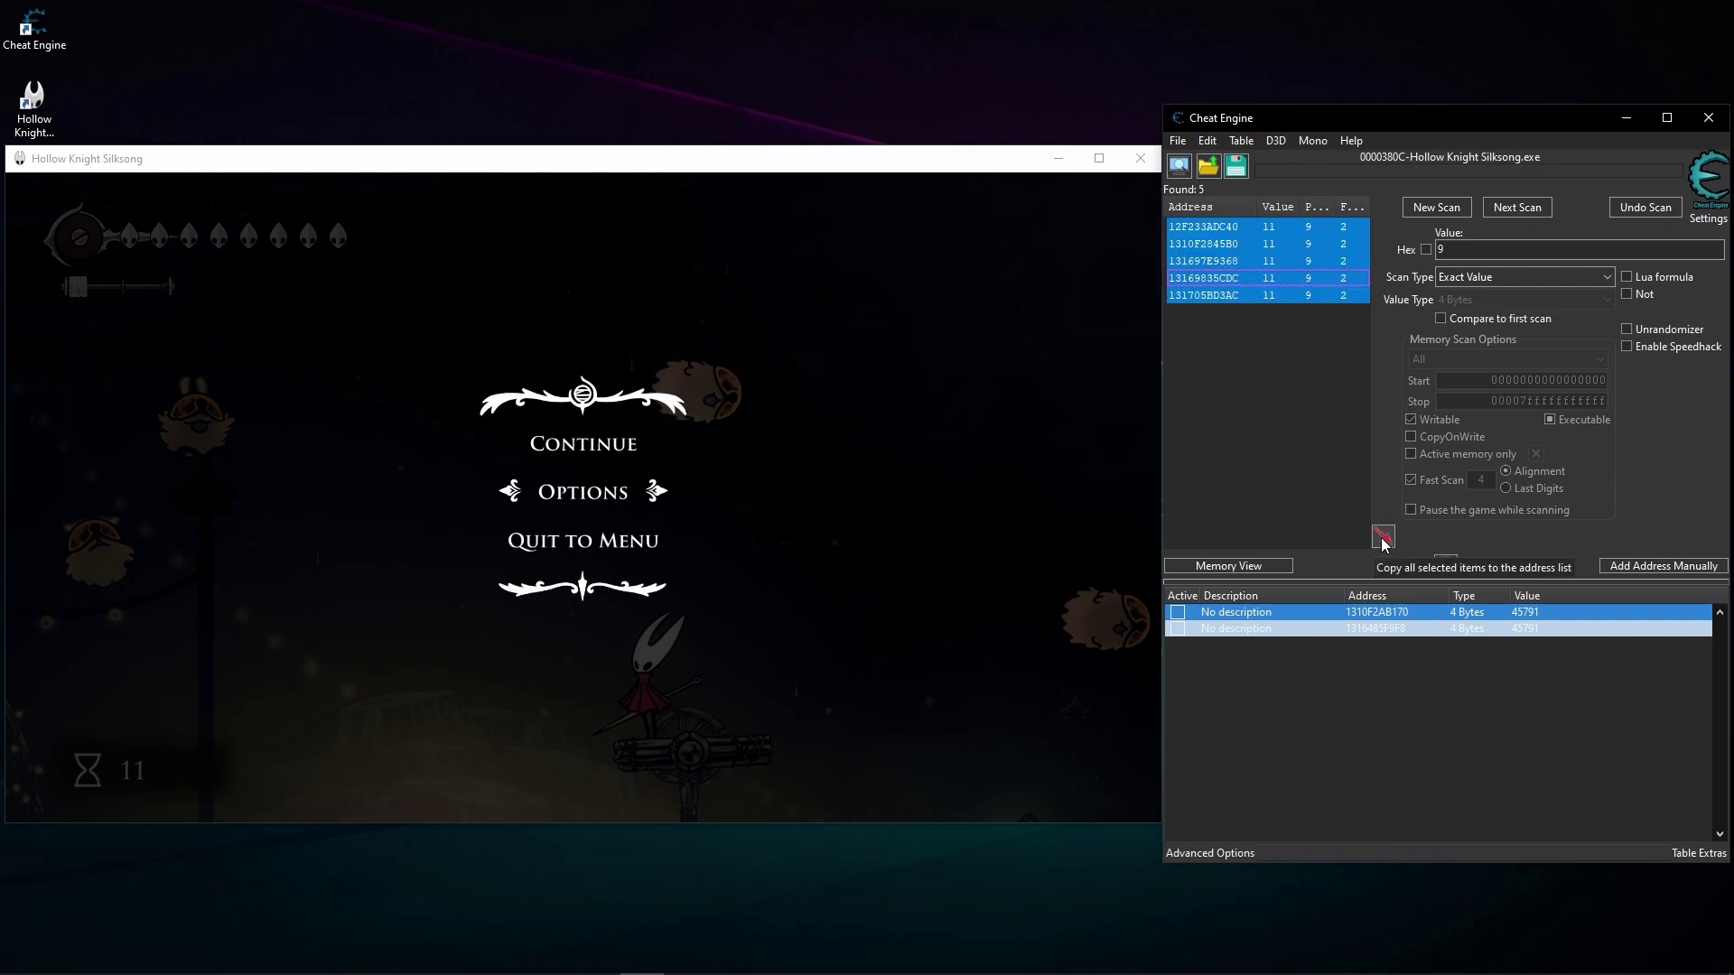
- Delete all the old Flea Juggle entries from the address list and confirm the deletion
click(1461, 645)
click(1445, 565)
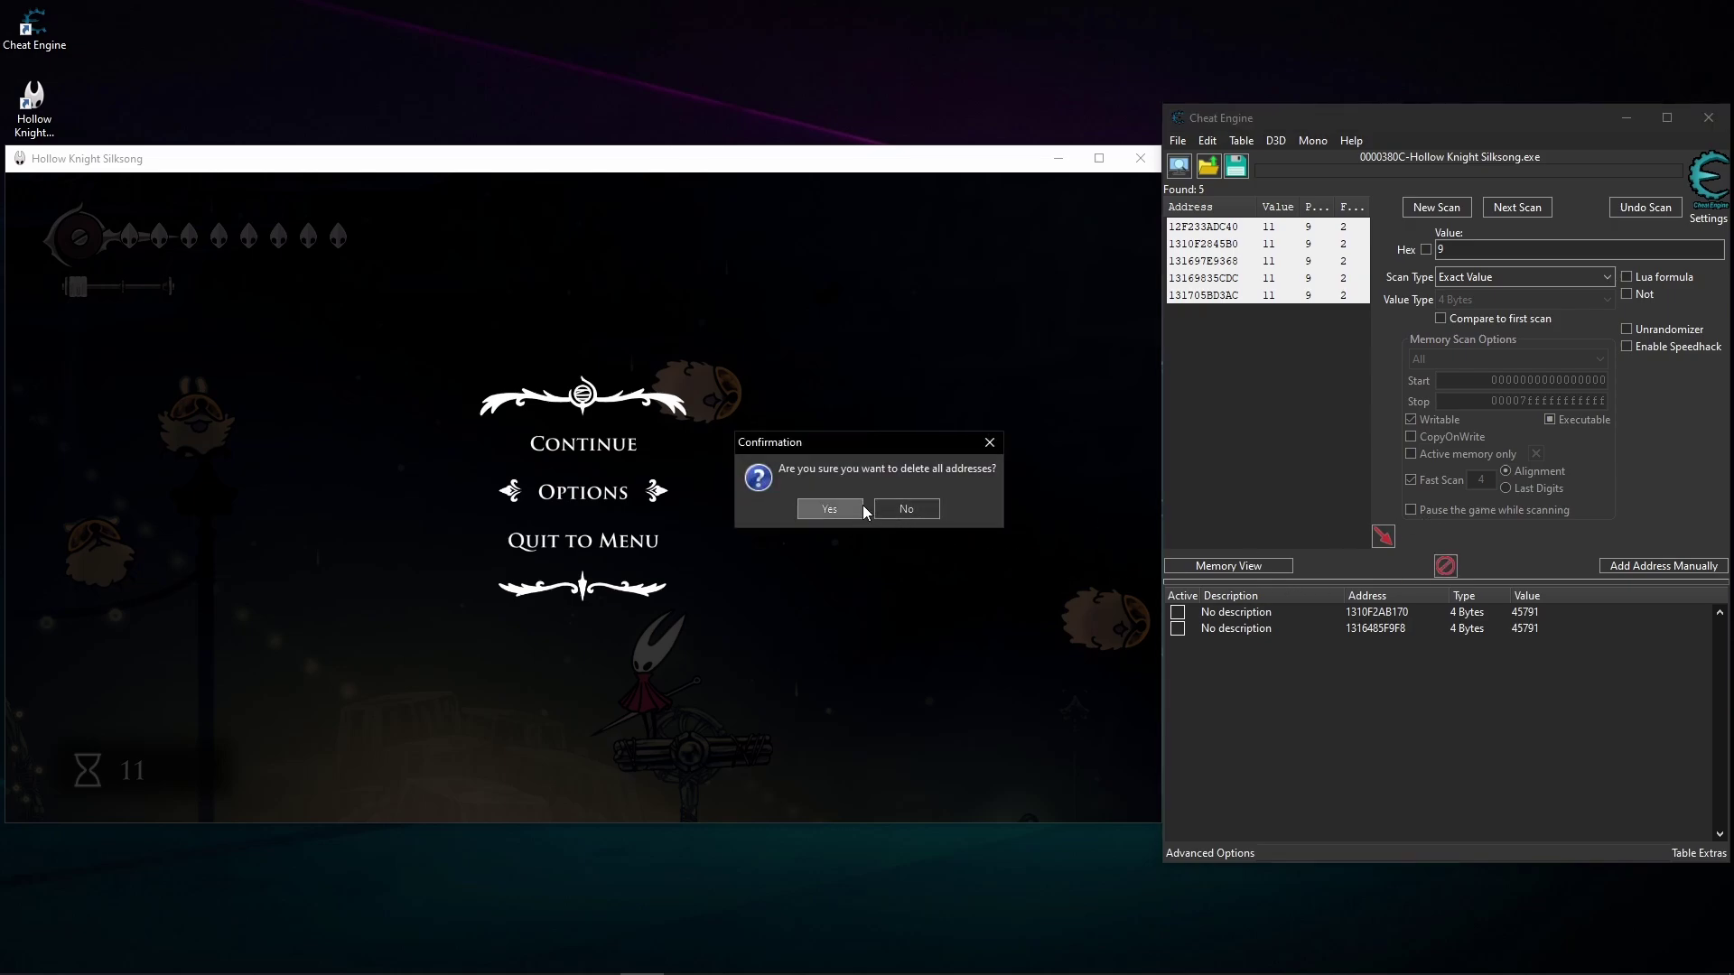
click(828, 509)
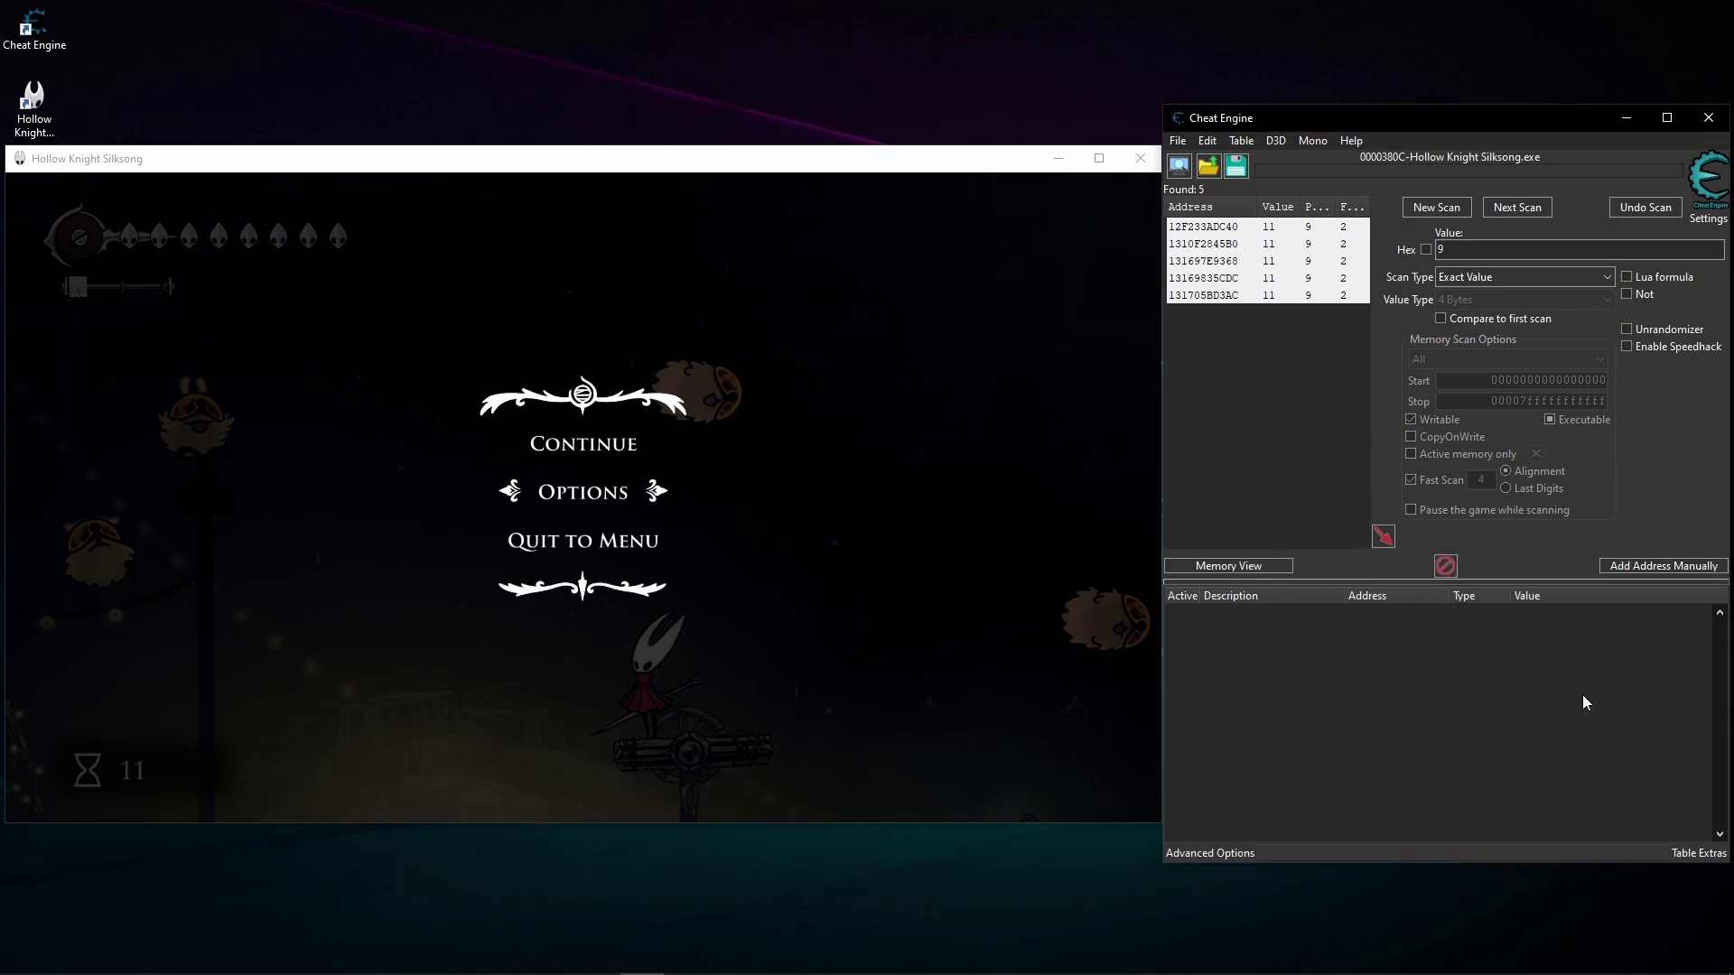
- Copy all found addresses from the scan results to the address list and select the 13169835CDC entry there
click(1269, 282)
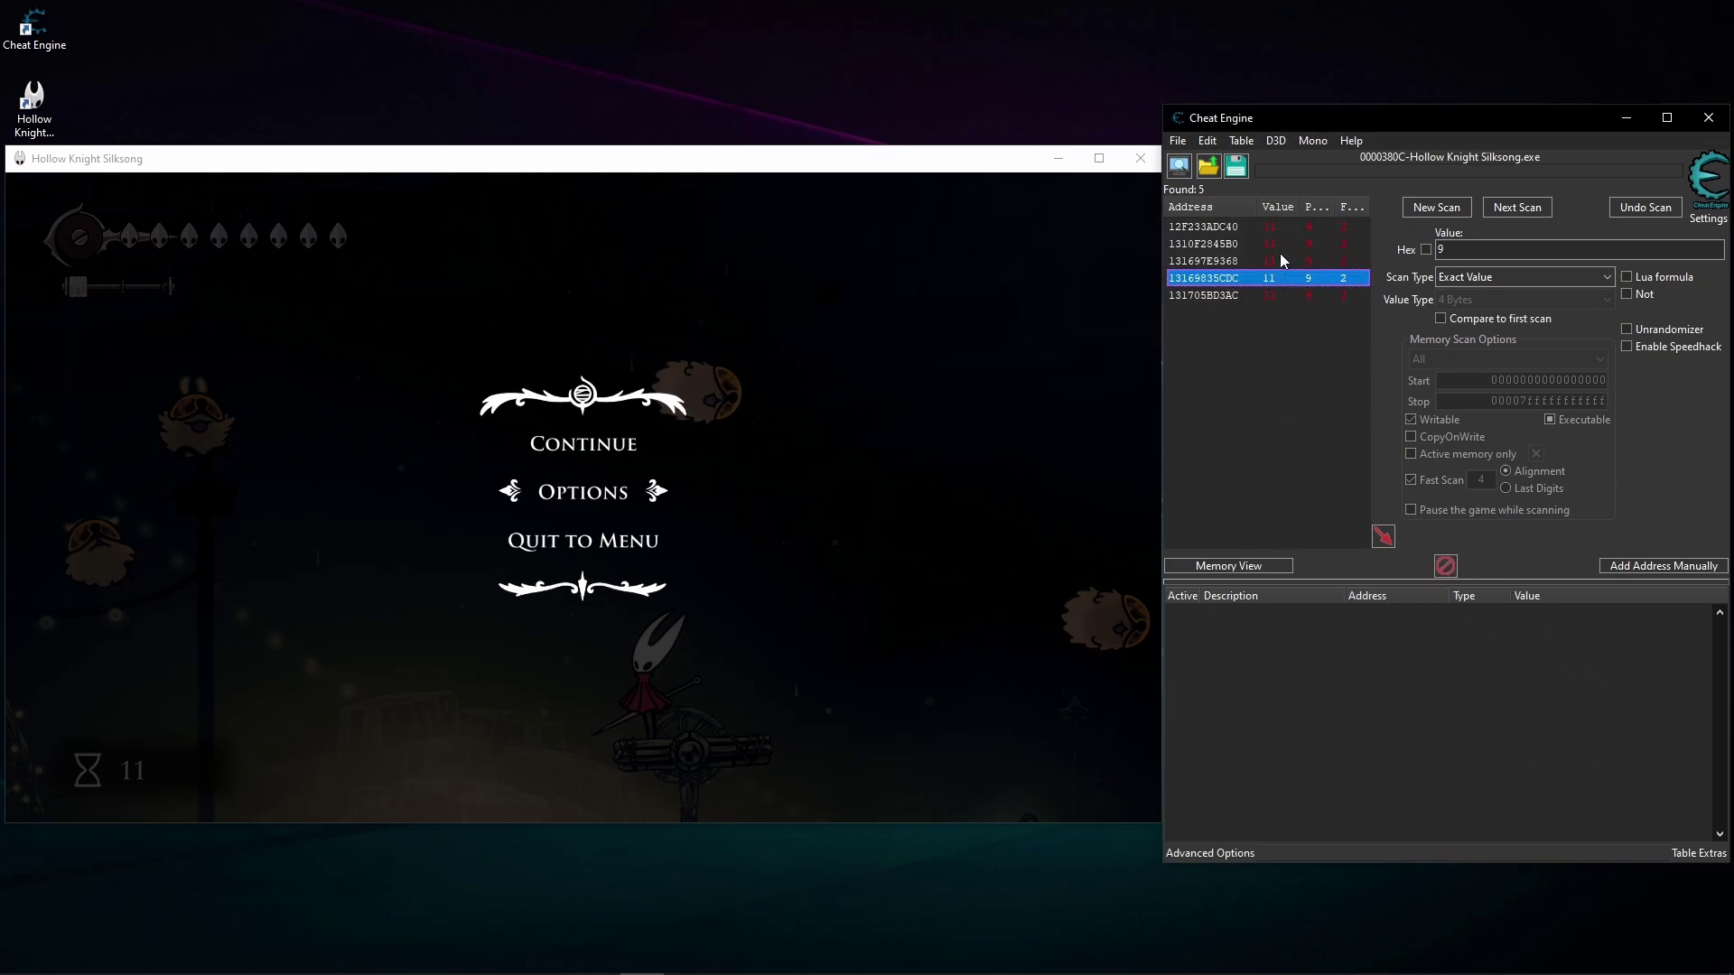
key(ctrl+a)
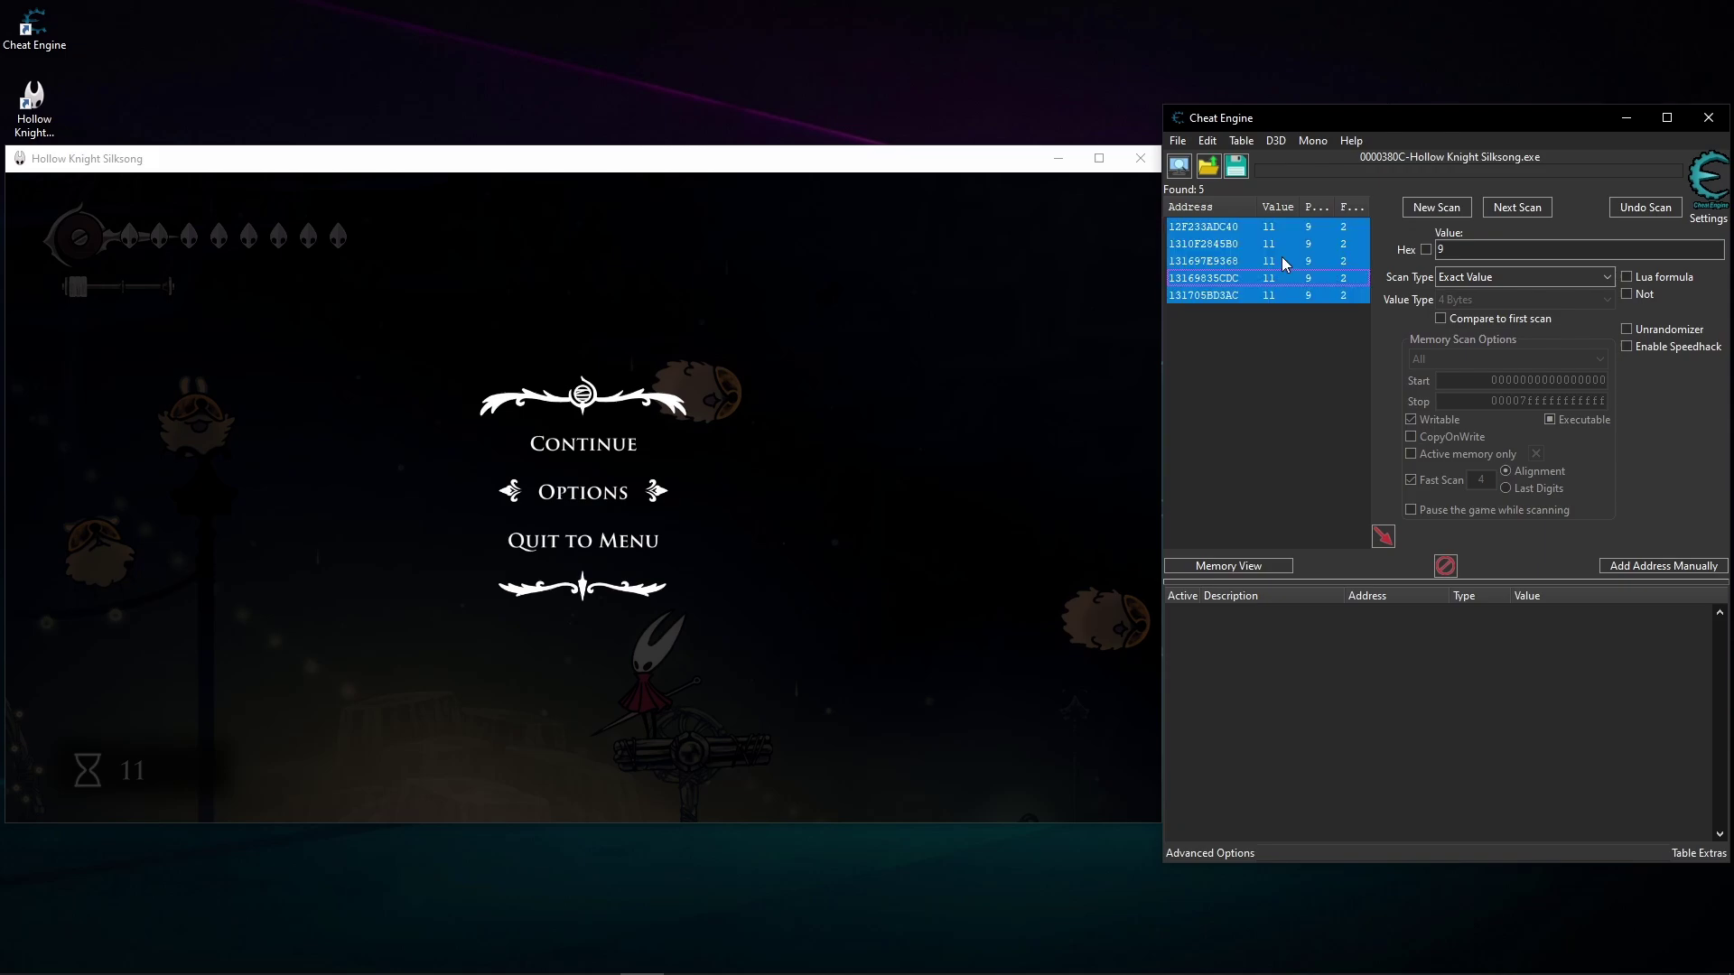
click(1384, 538)
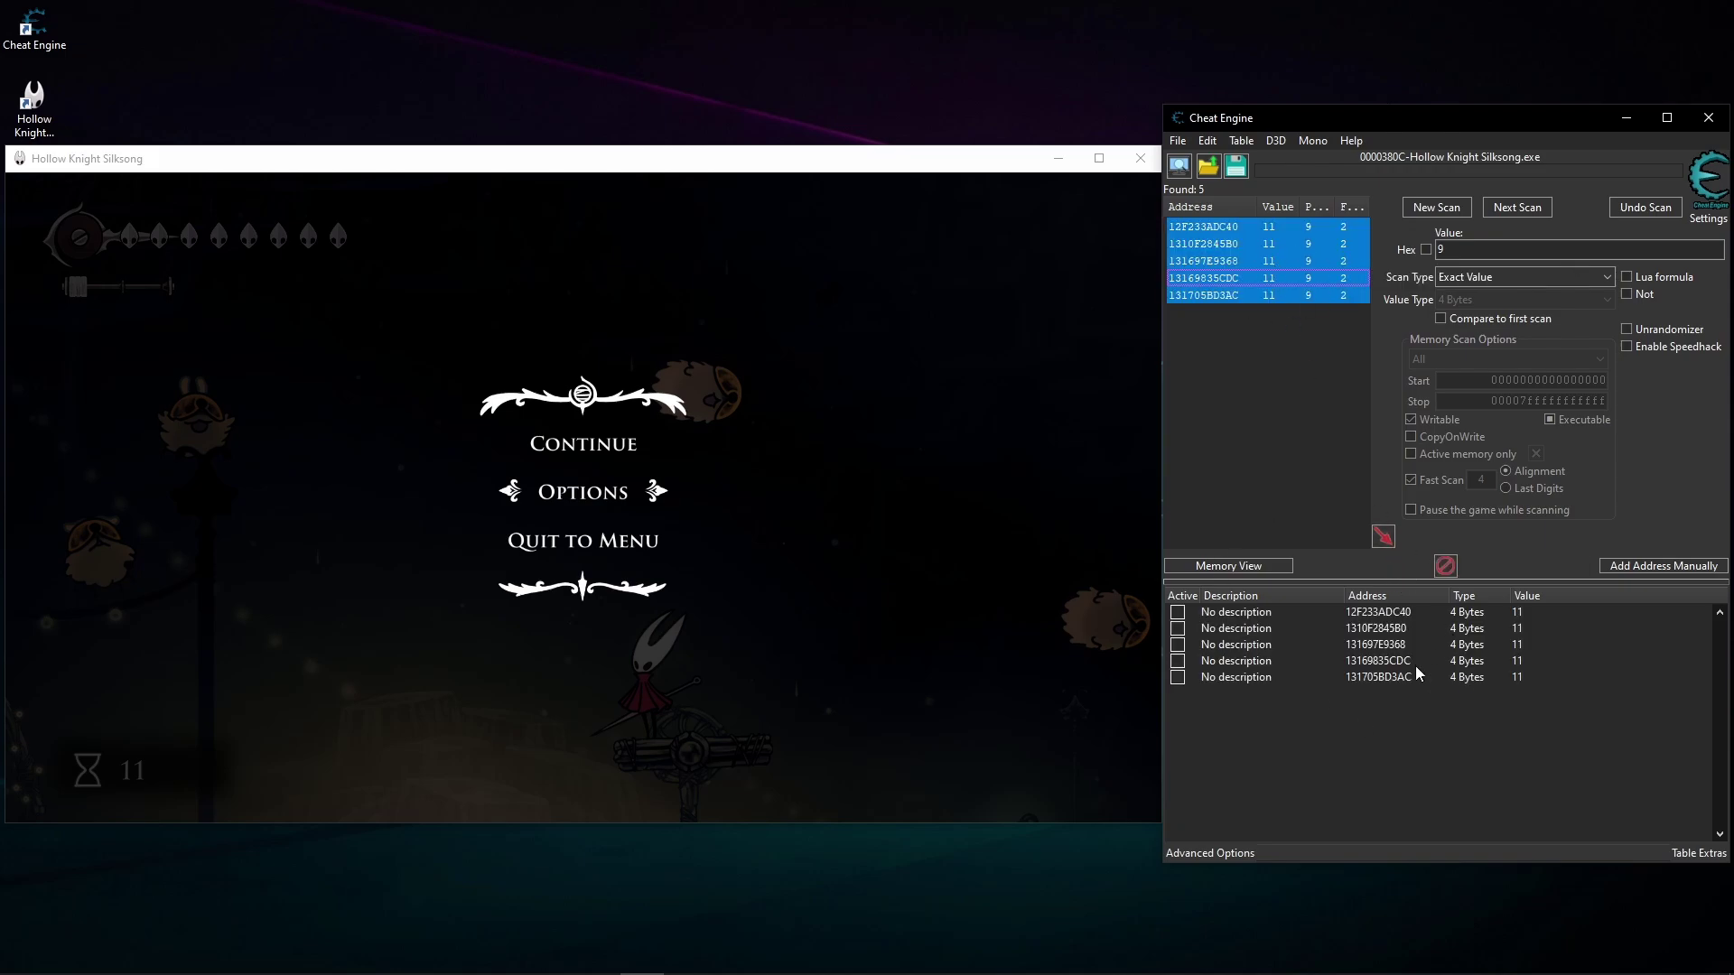
click(1461, 664)
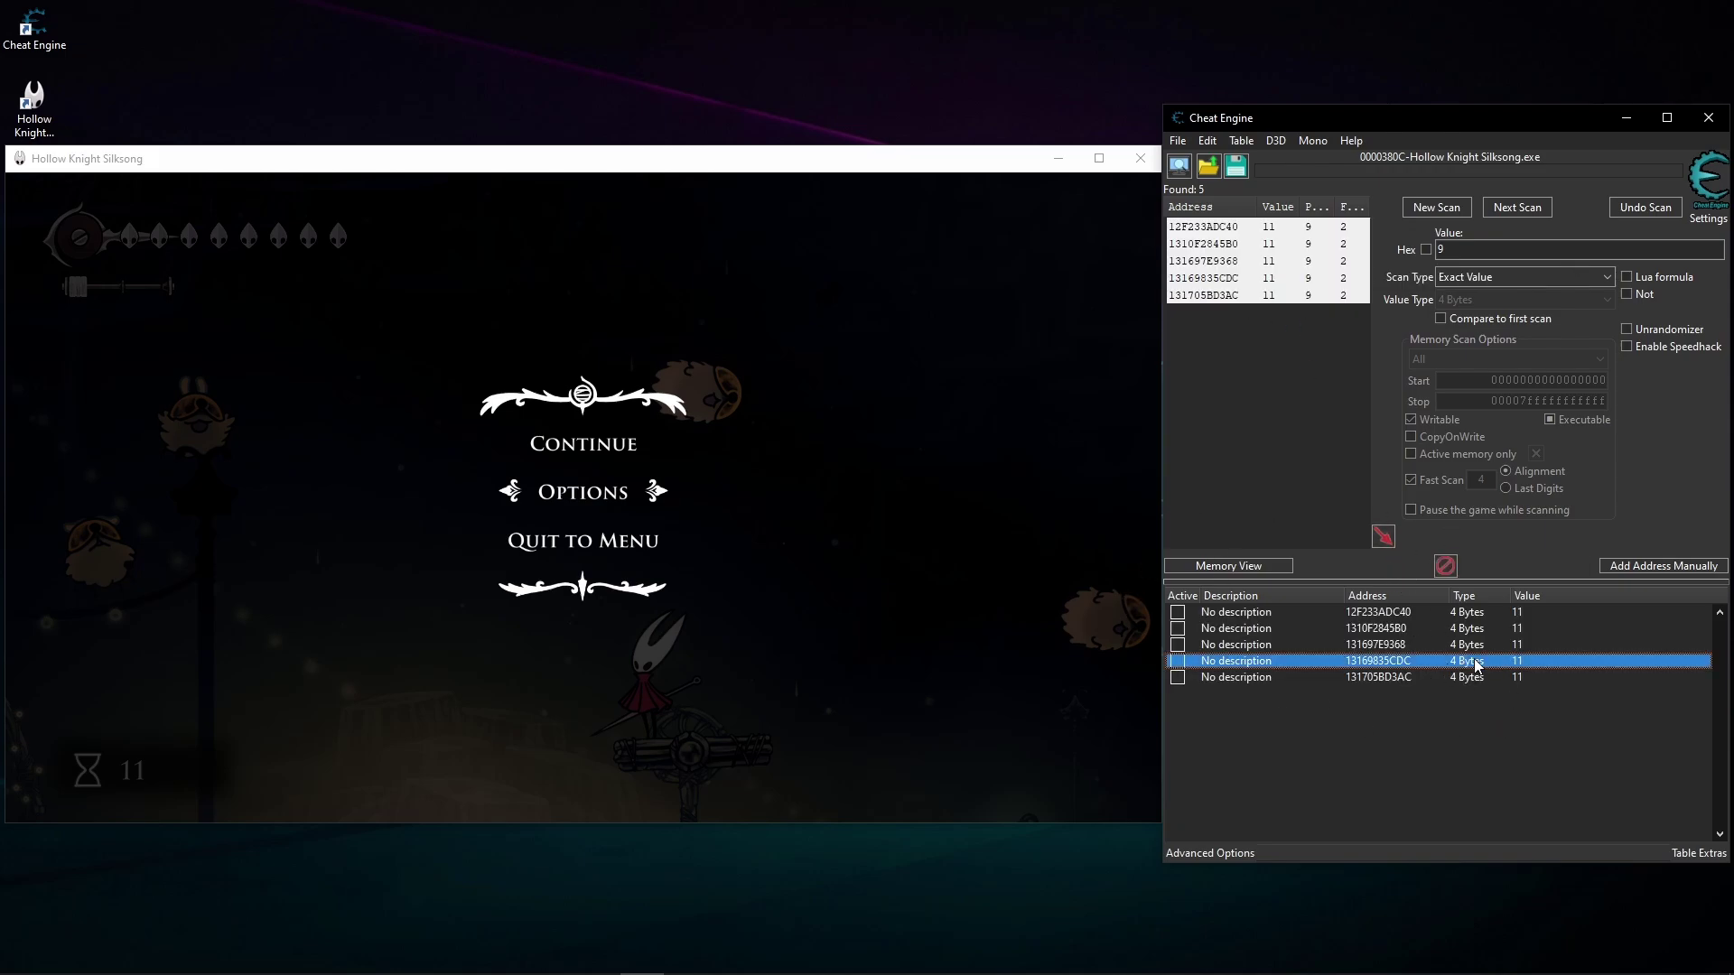
- Select all five Flea Dodge entries in the address list and set their value to 999997
key(ctrl+a)
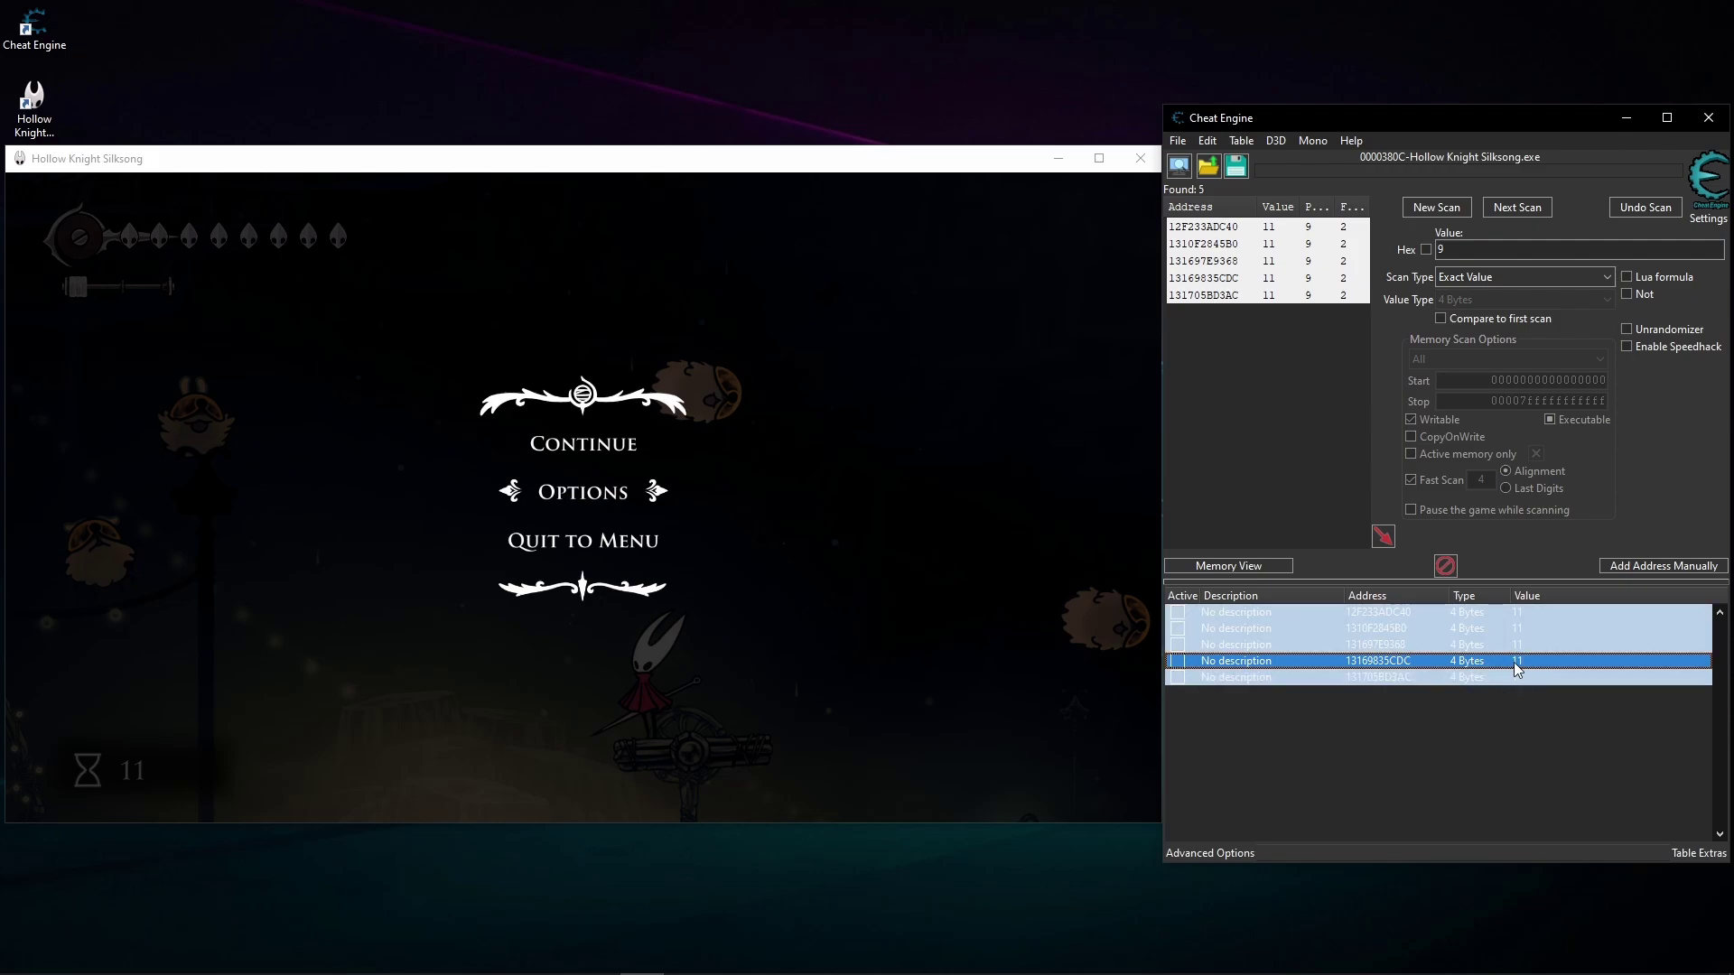
double_click(1521, 664)
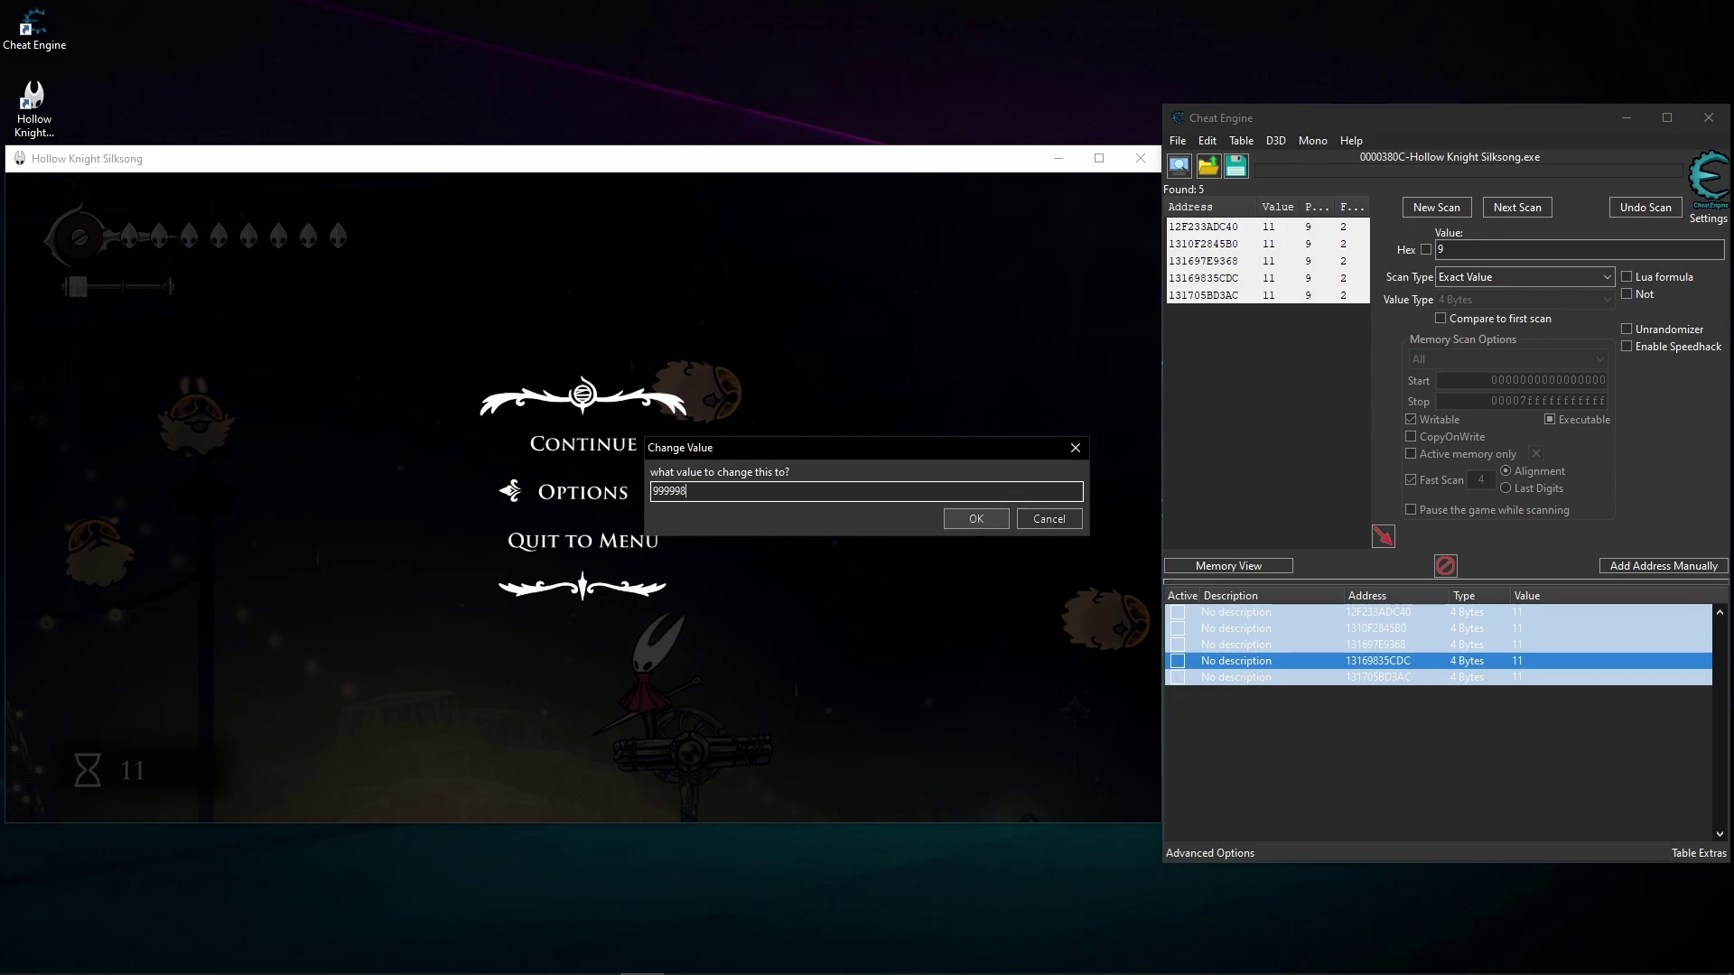
click(975, 518)
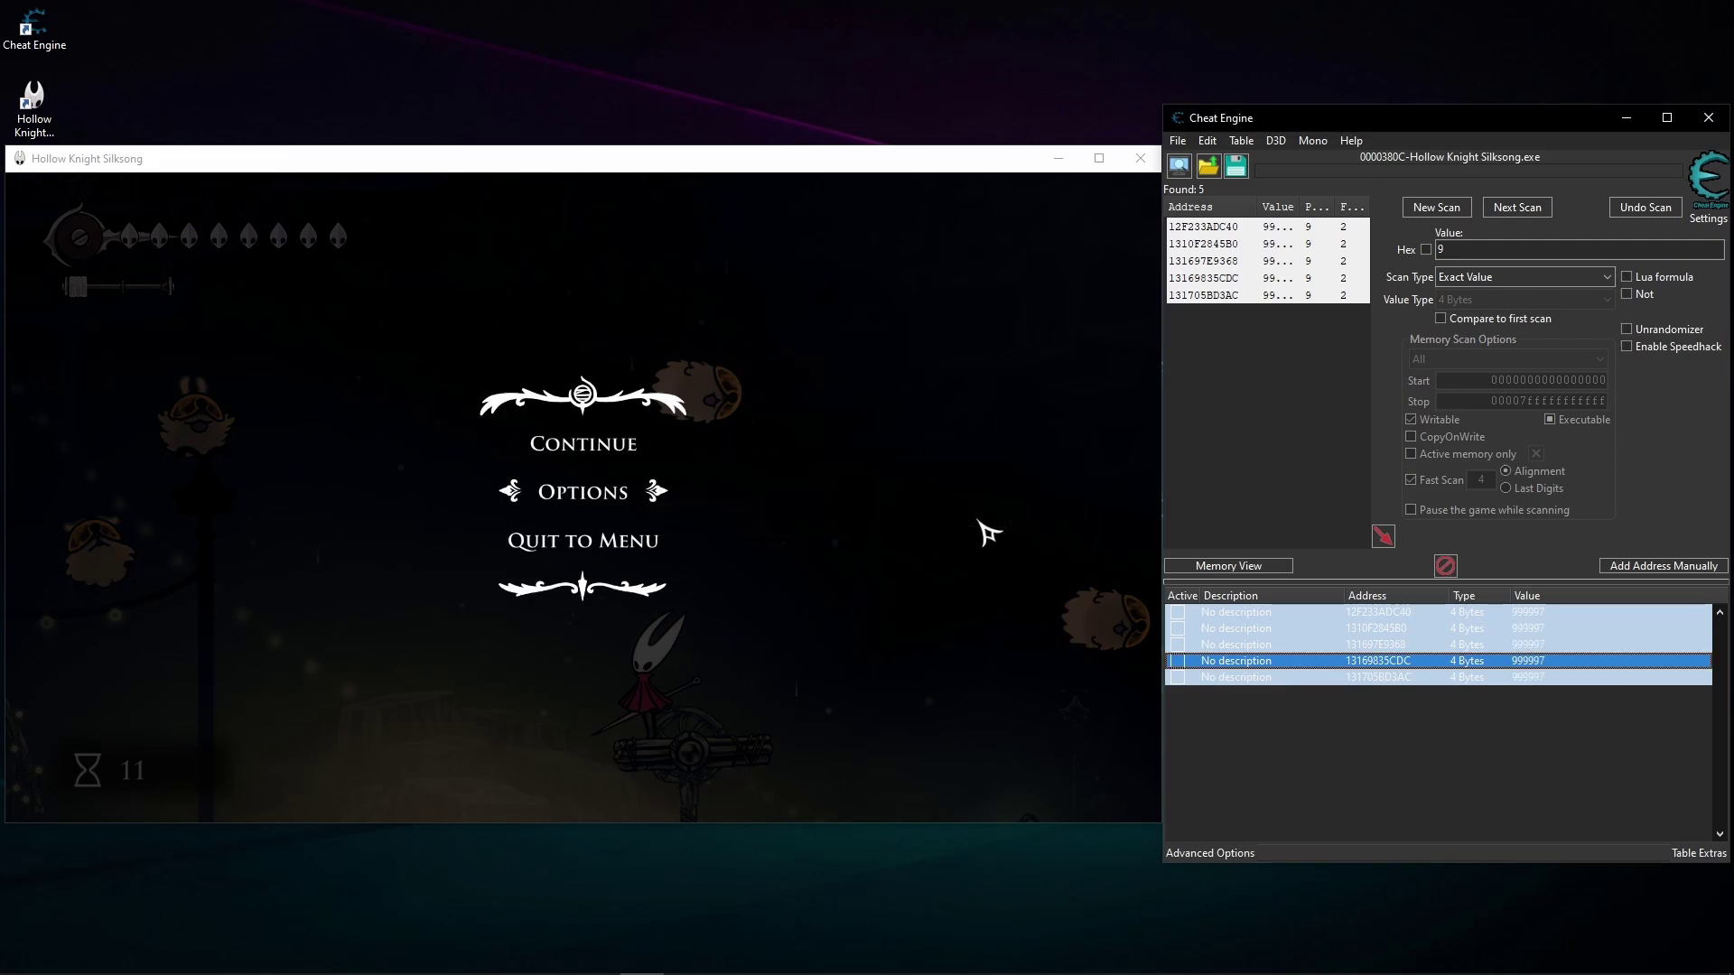
key(Up)
key(Down)
- Resume Flea Dodge until the round ends, and inspect the festival scoreboard
click(988, 532)
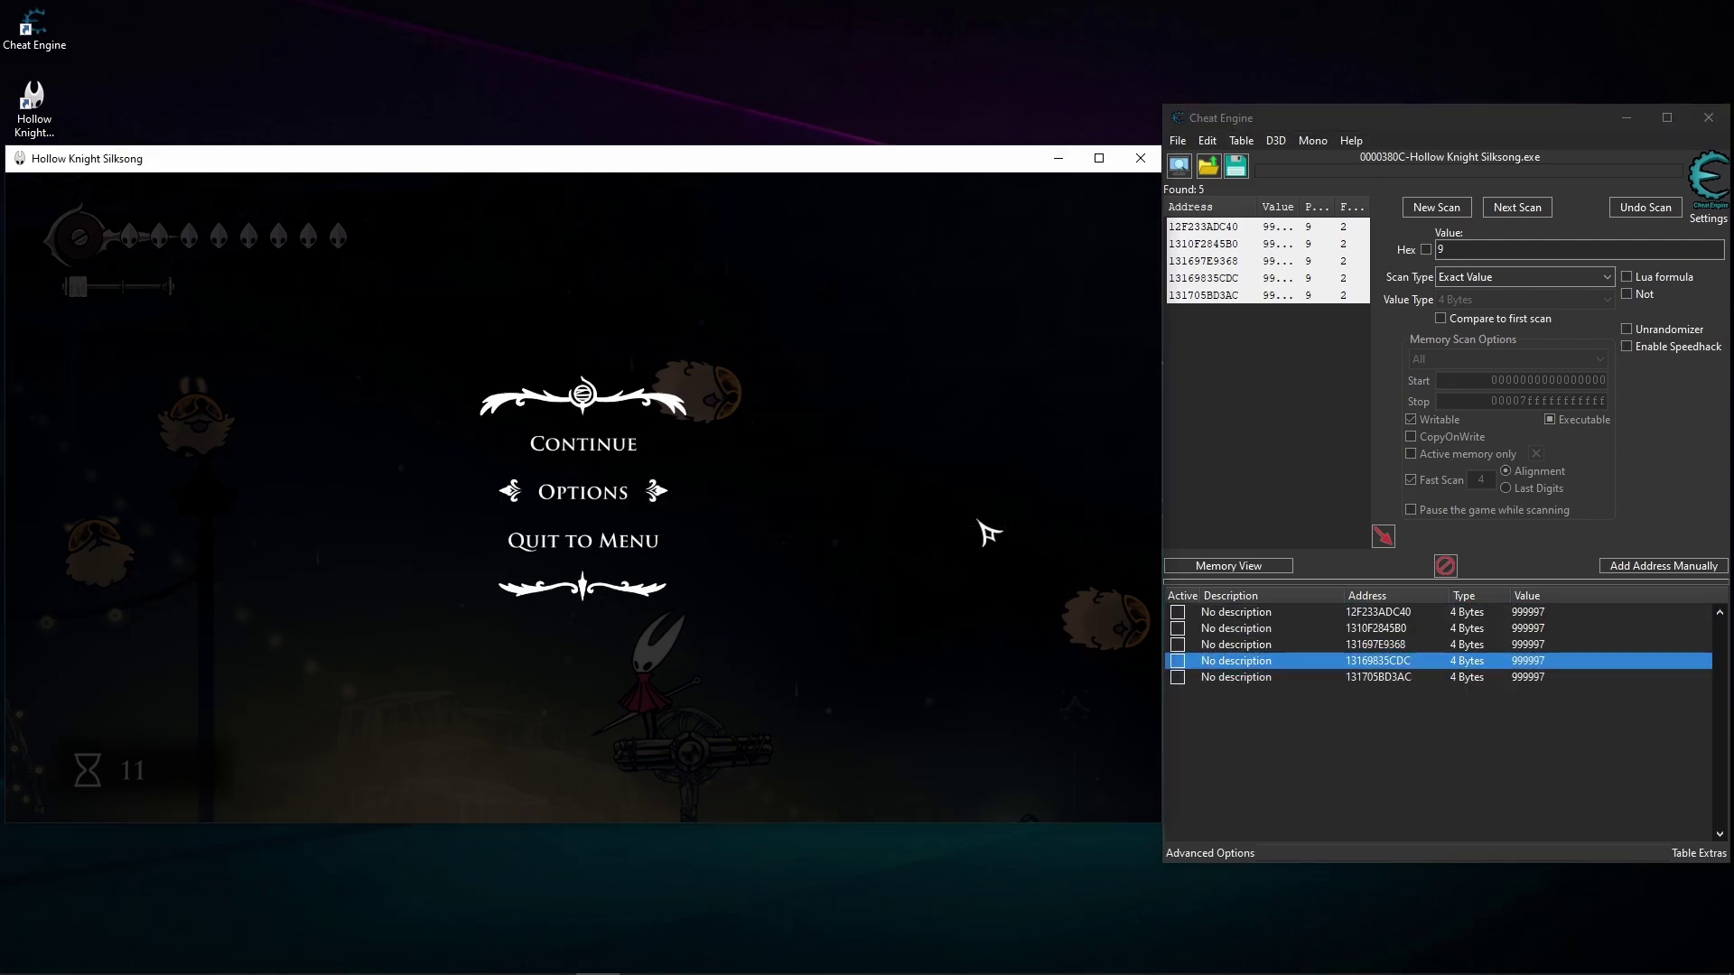
key(Escape)
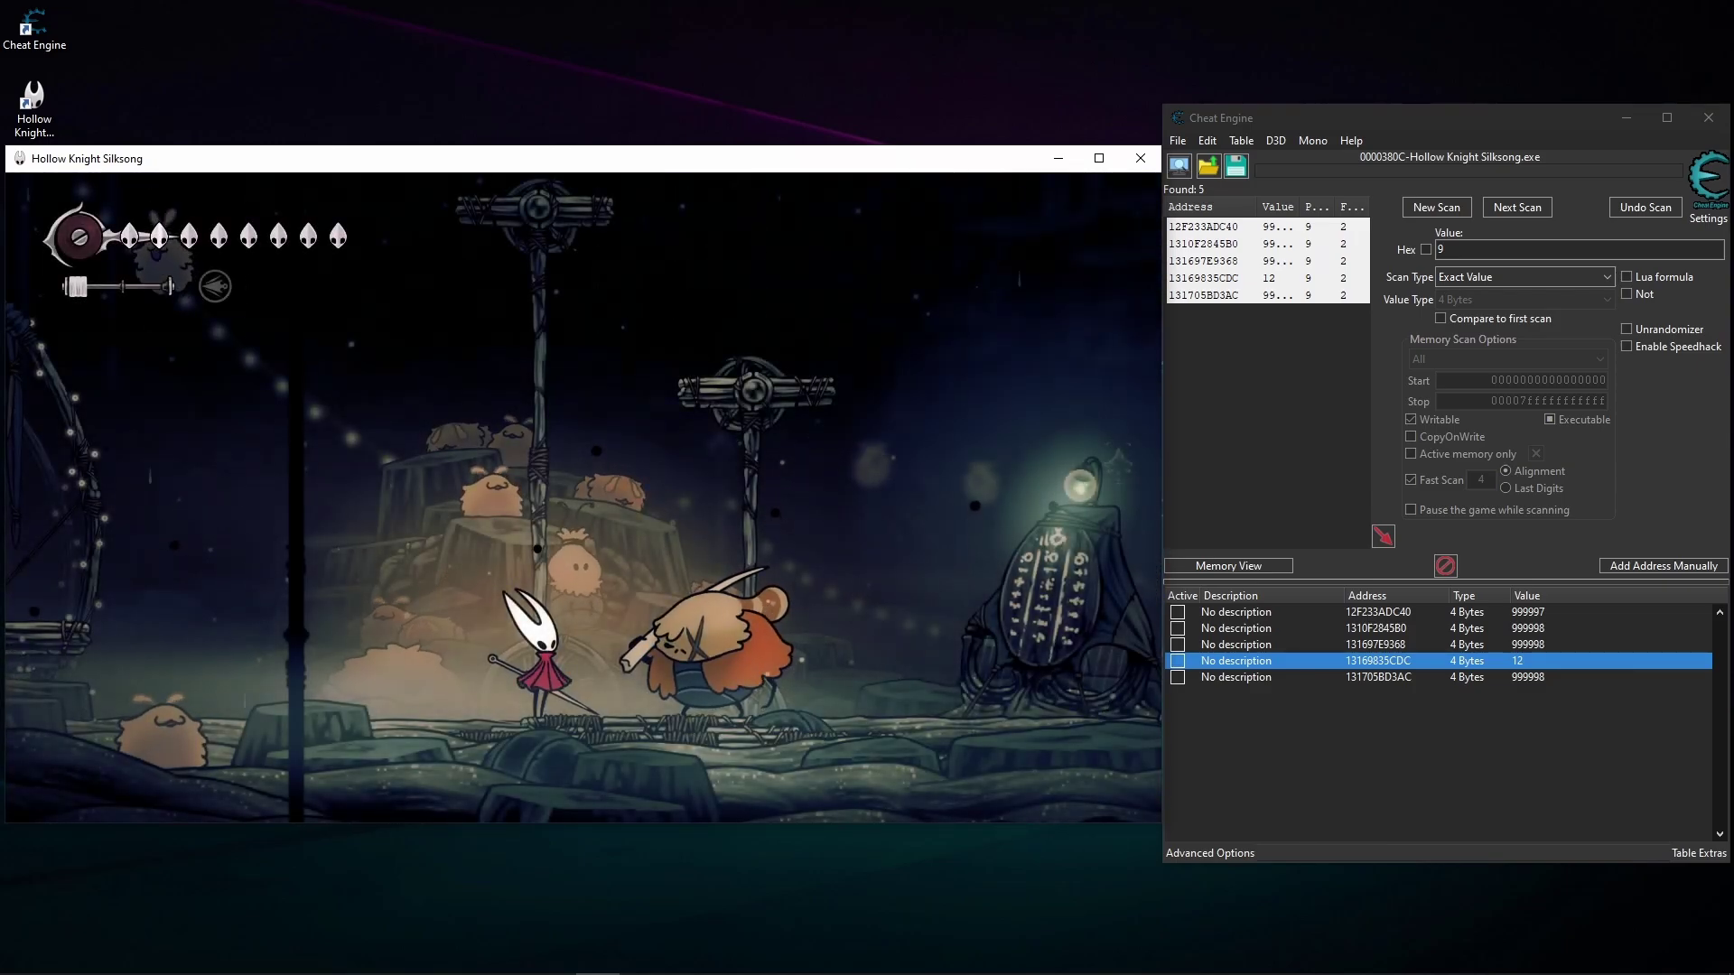
key(z)
key(Right)
key(c)
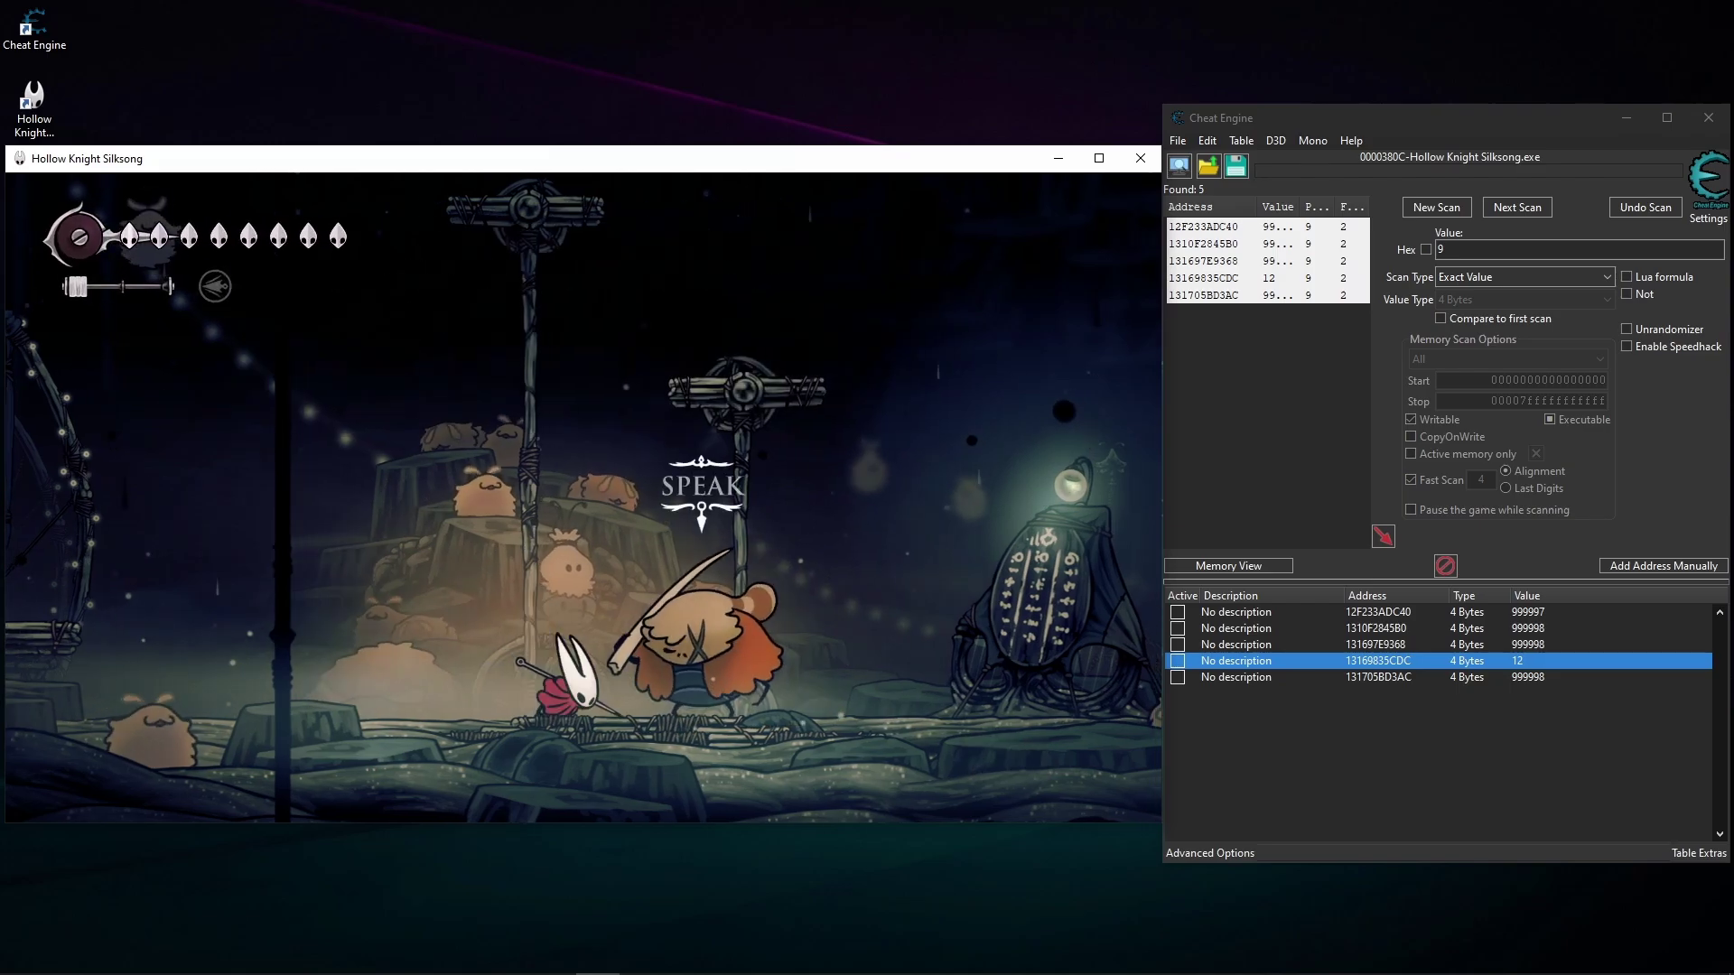
key(Up)
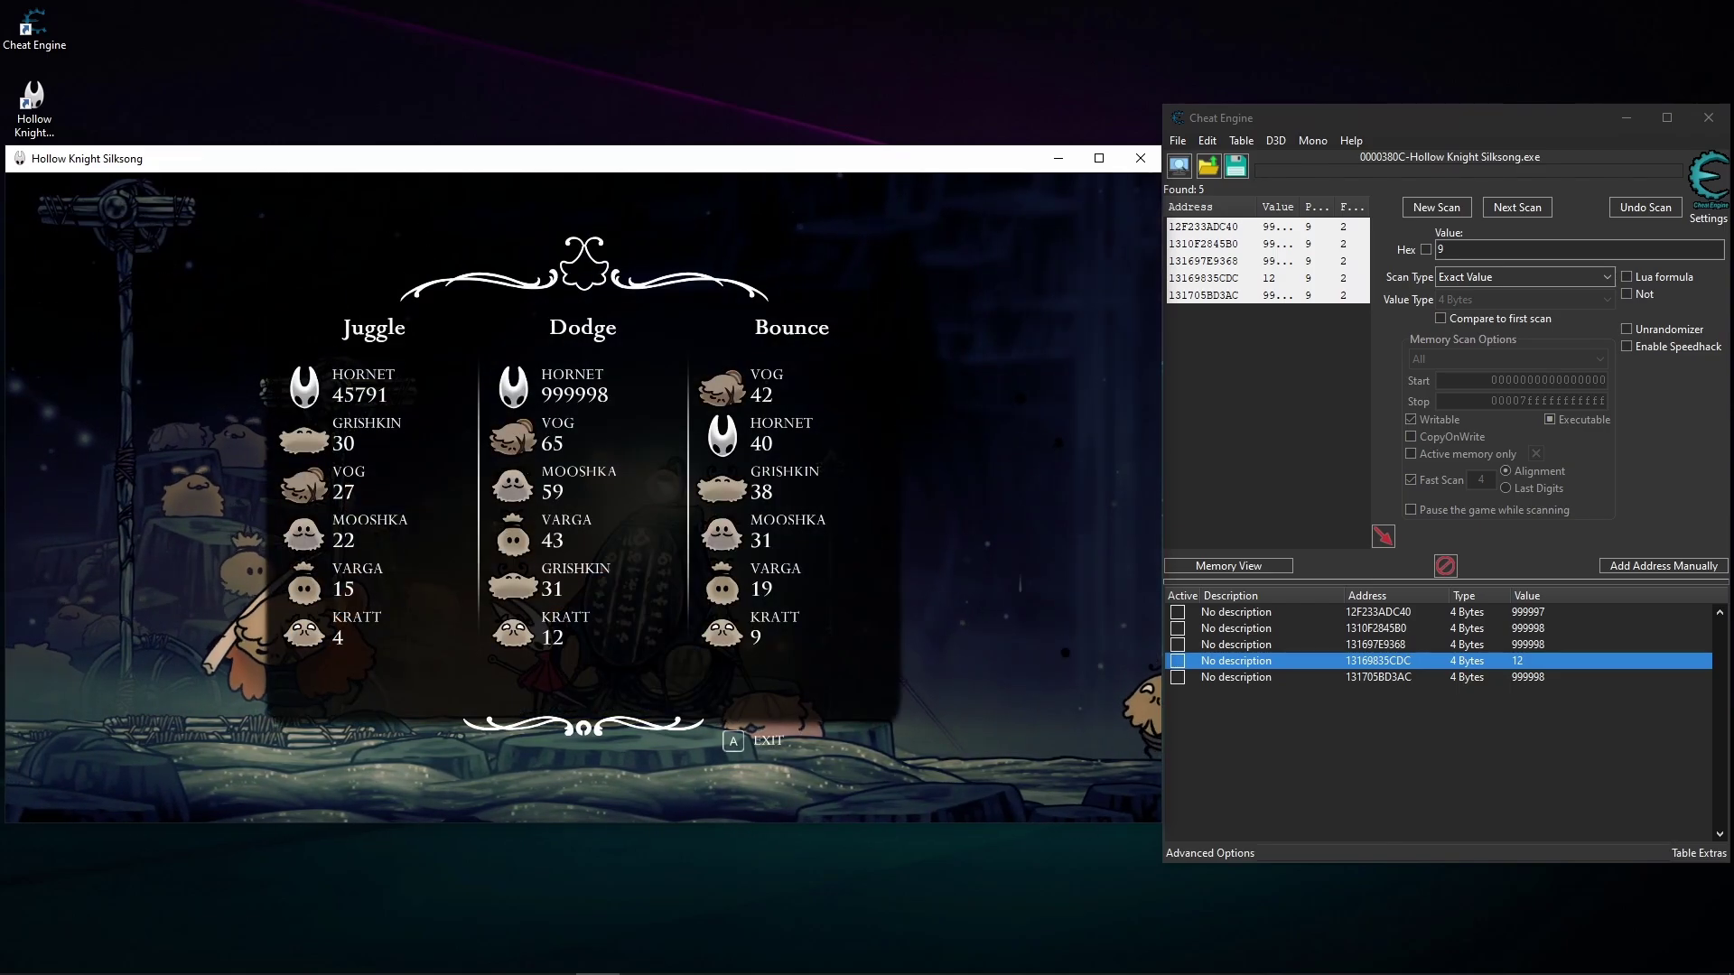
- Close the scoreboard, walk over to Kratt, and agree to compete in Flea Bounce
key(a)
key(Right)
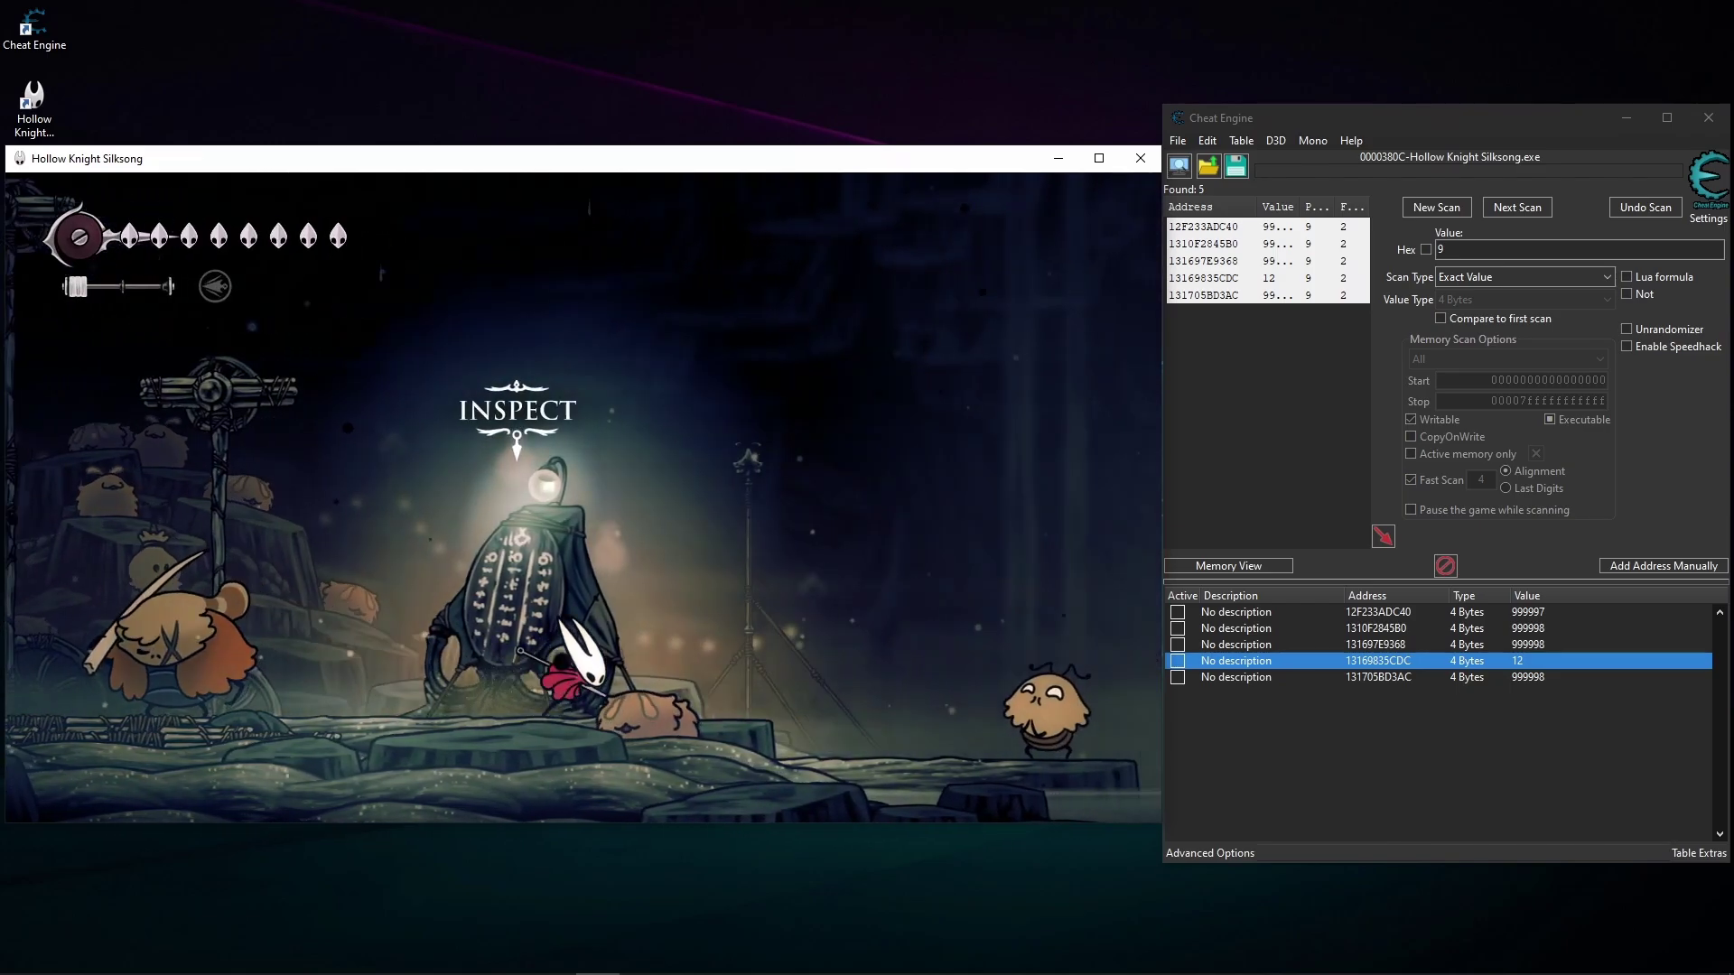
key(c)
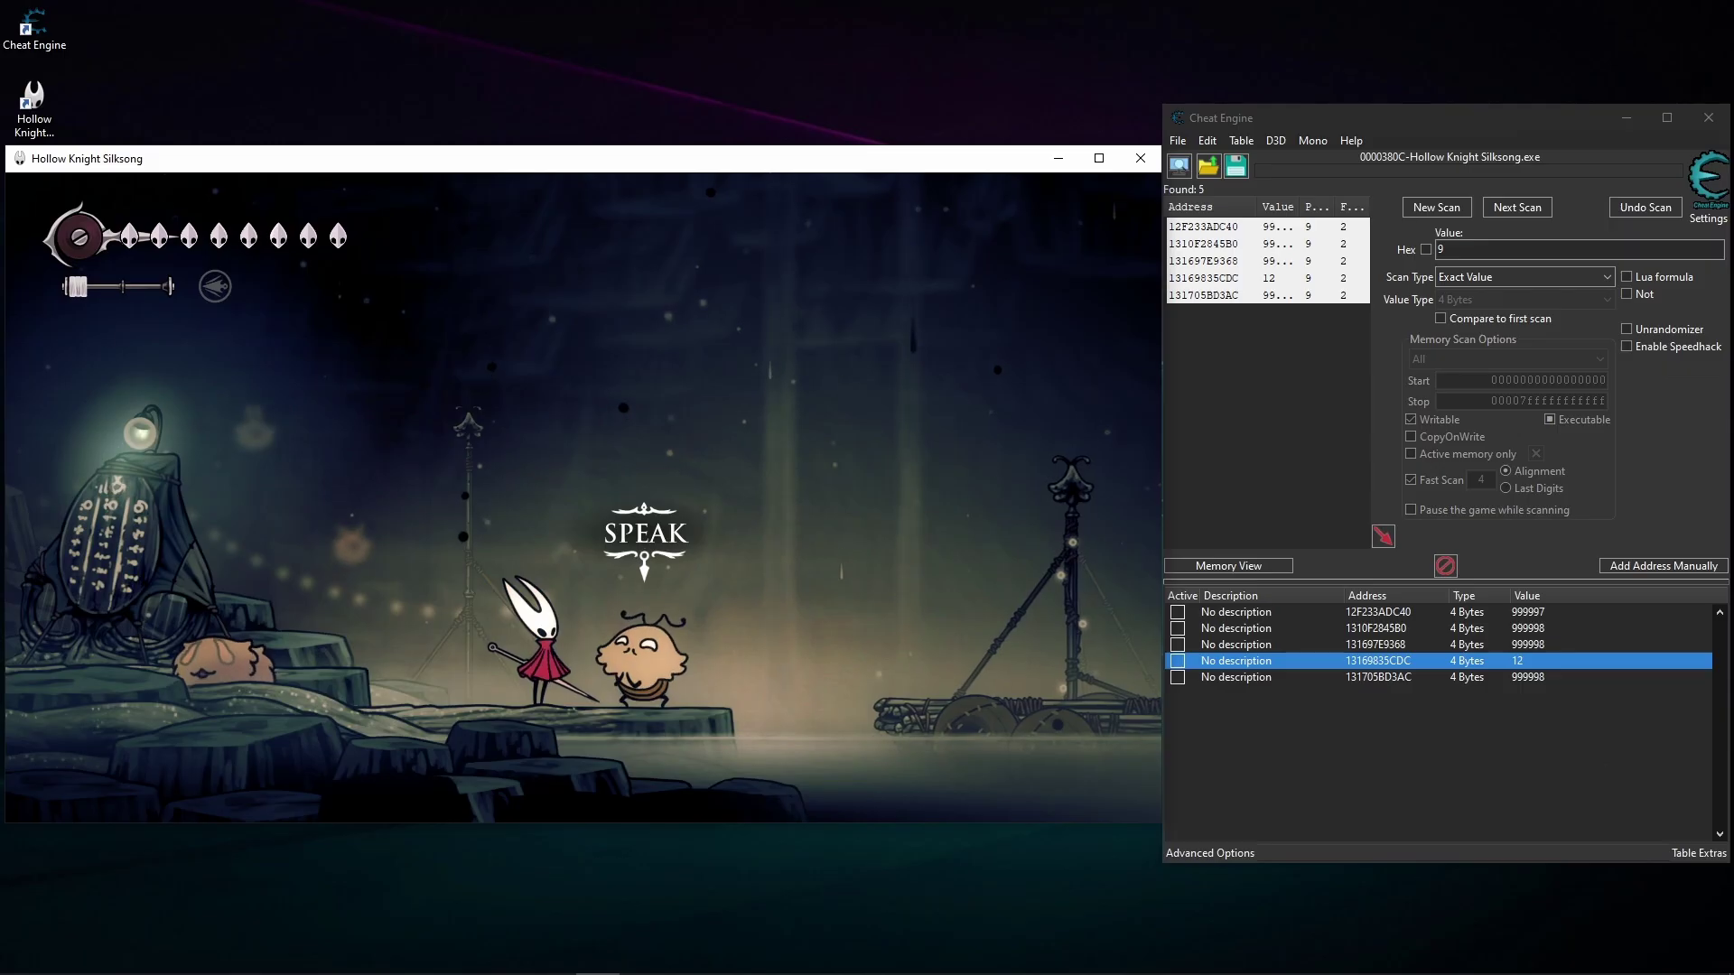
key(Escape)
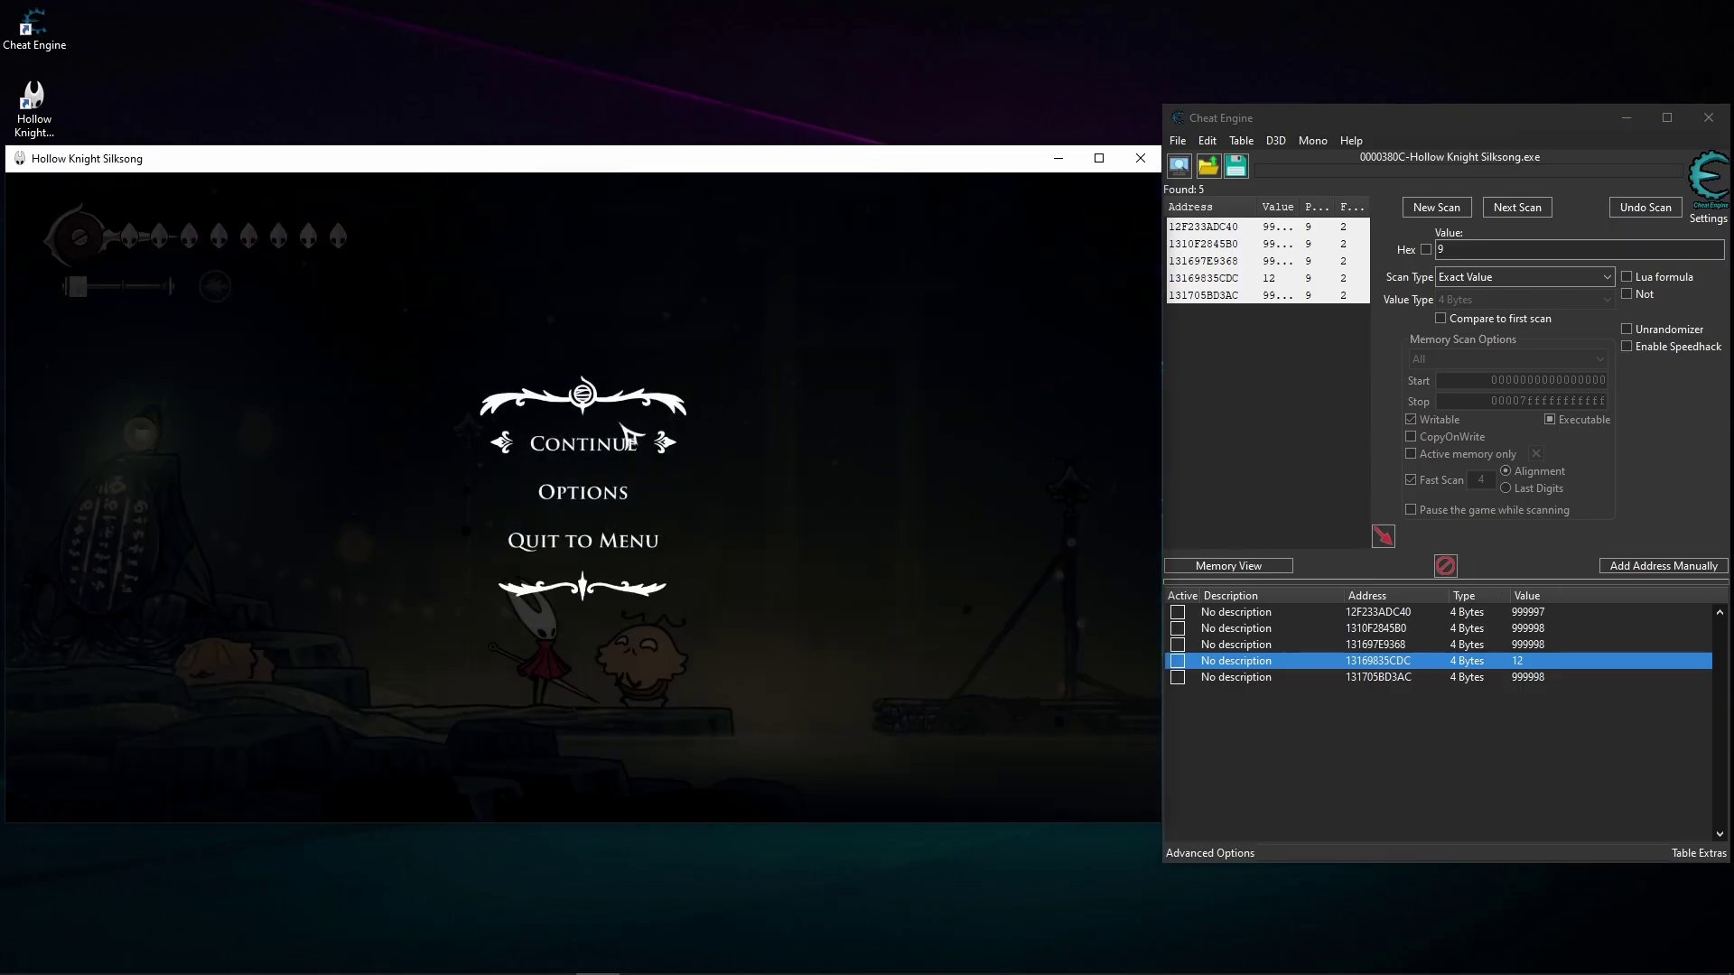
click(621, 425)
key(Up)
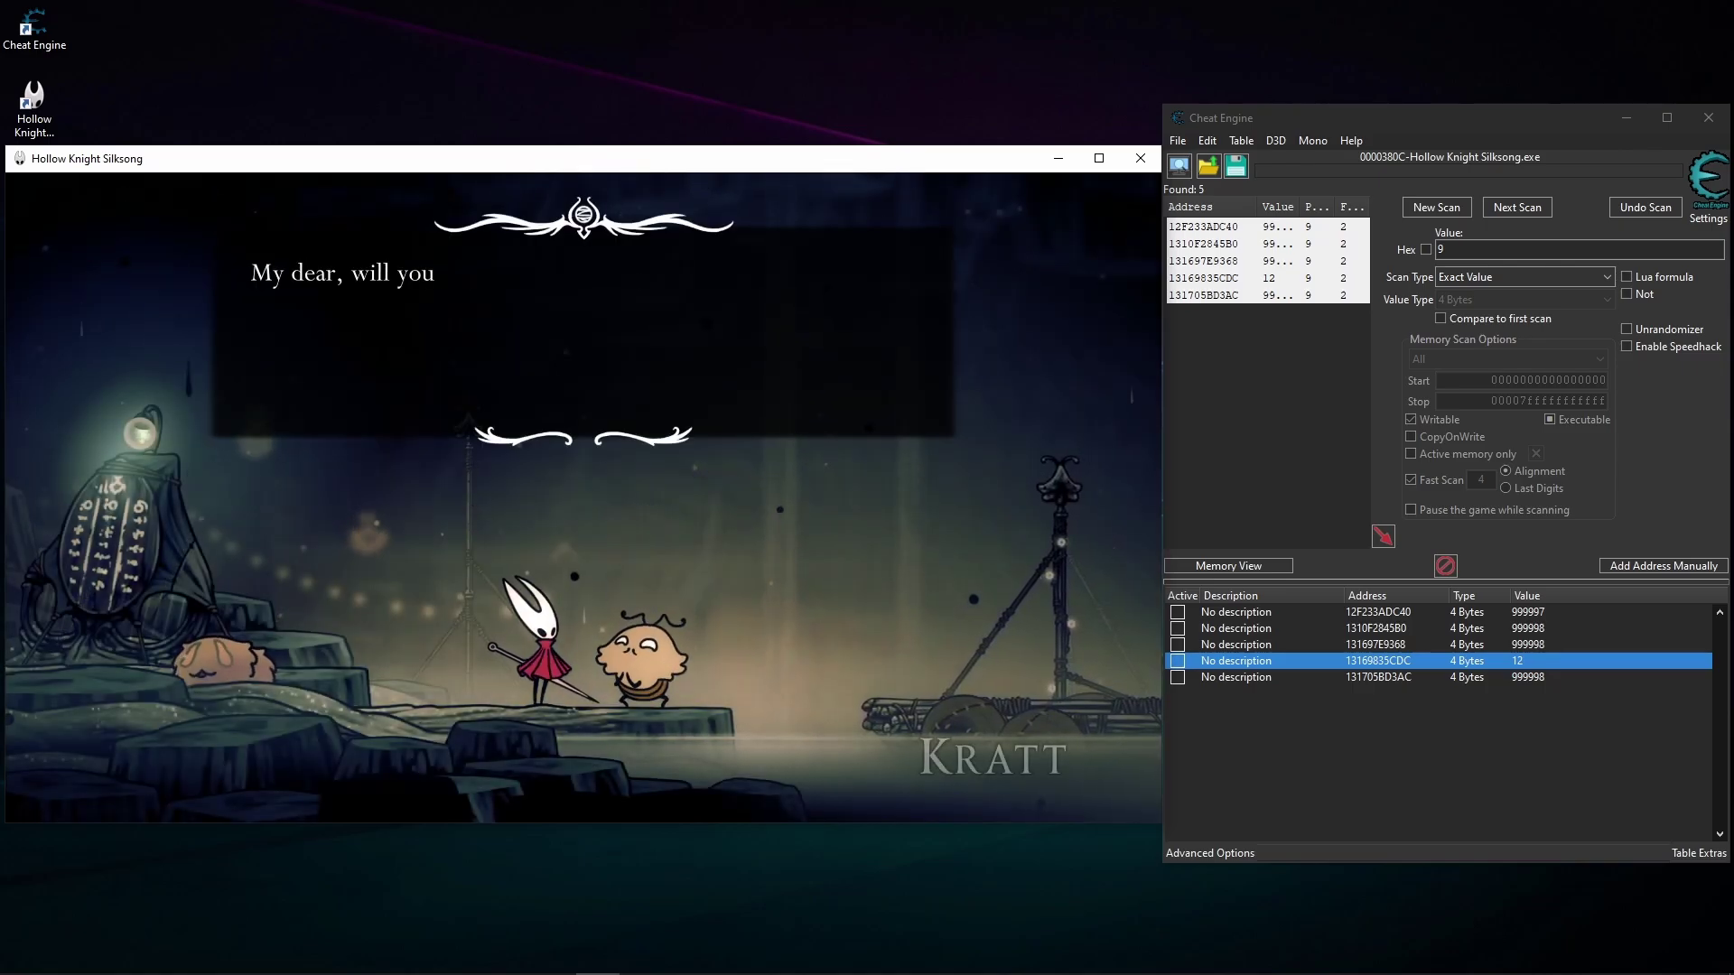
key(z)
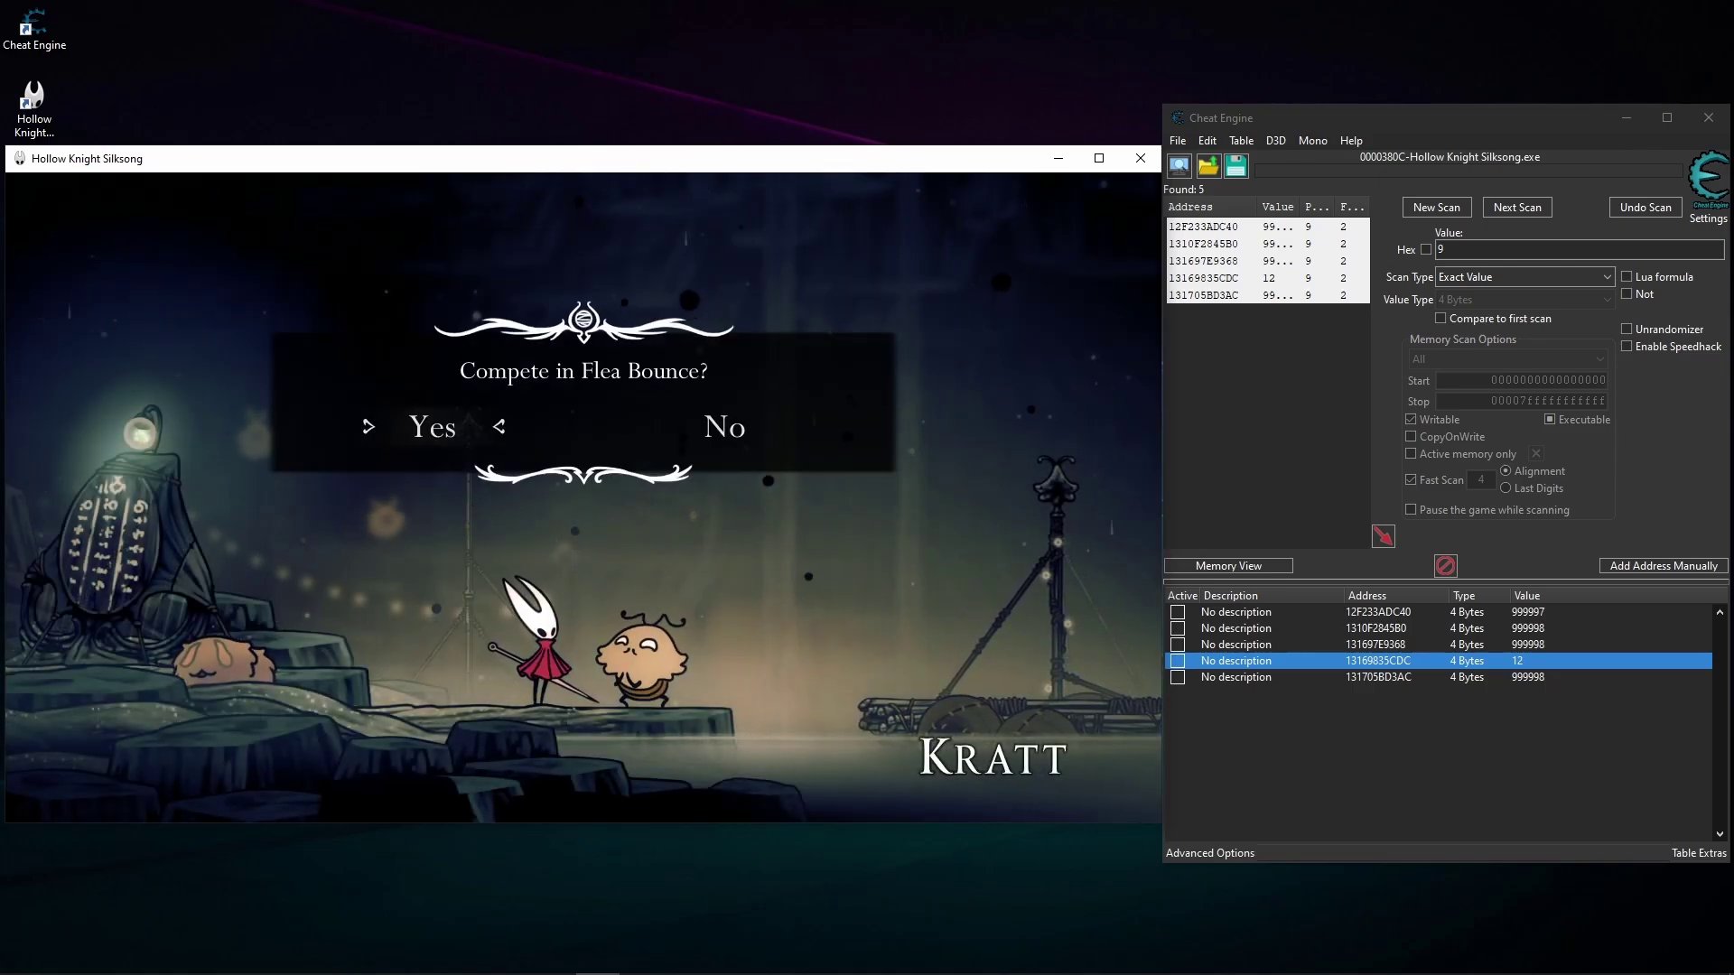
key(z)
key(z)
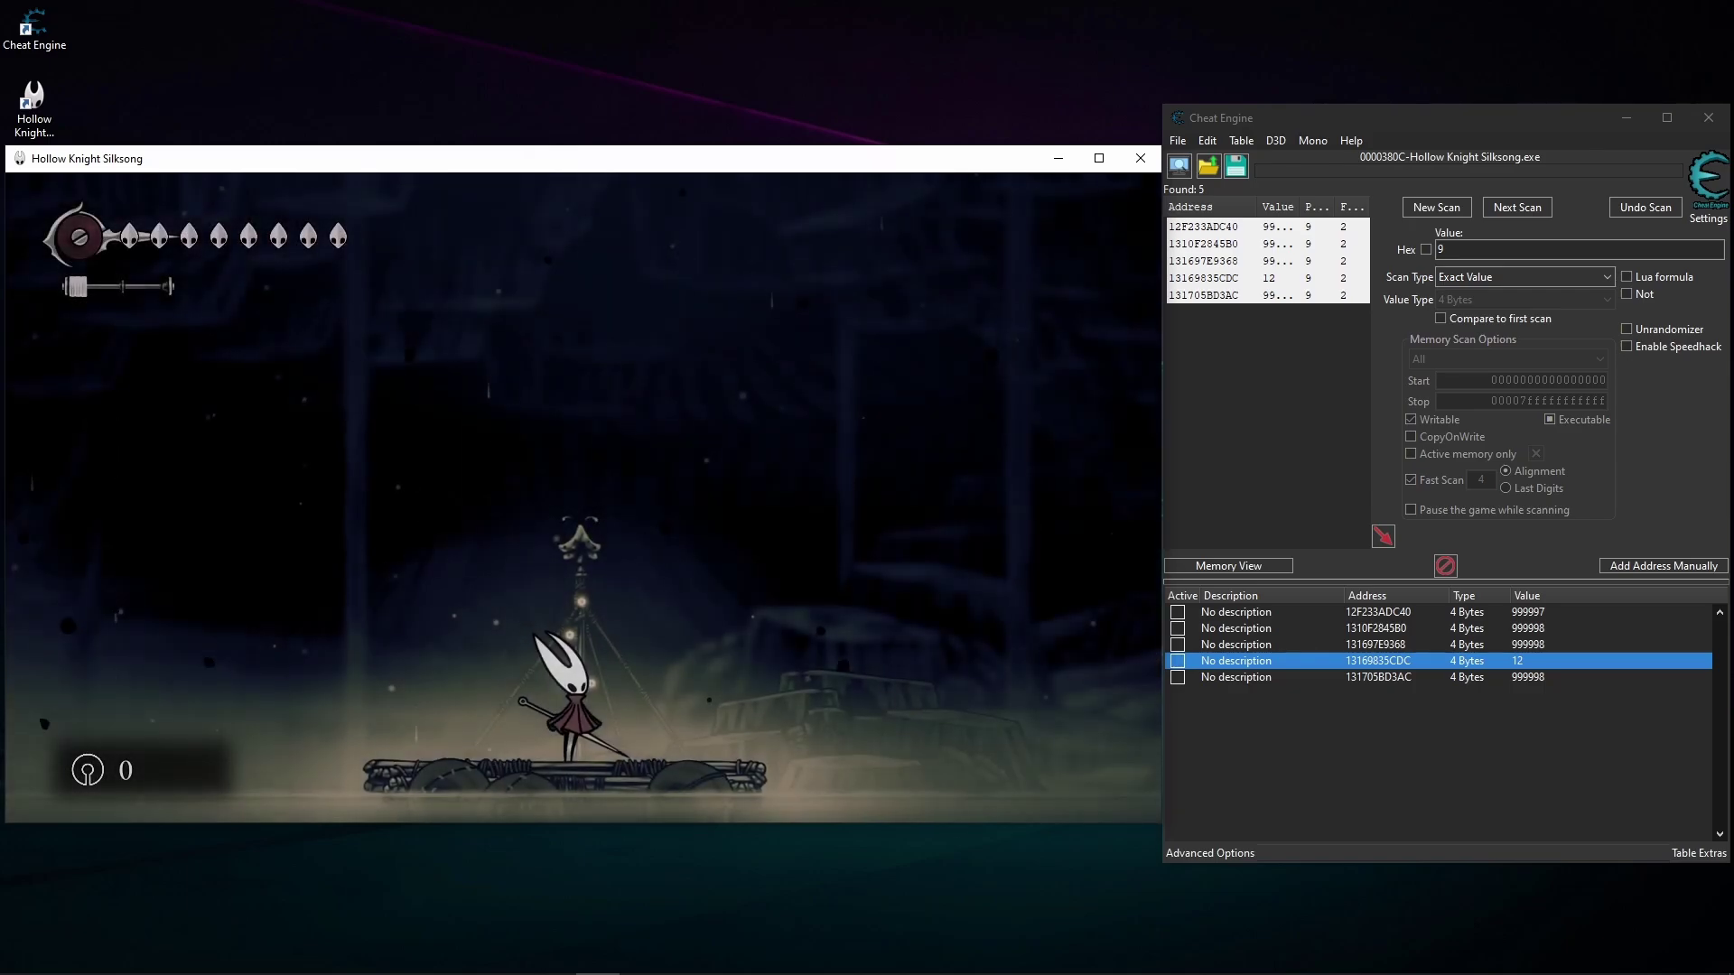
- Bounce on the fleas until the Flea Bounce score shows 2, and pause the round
key(Left)
key(Right)
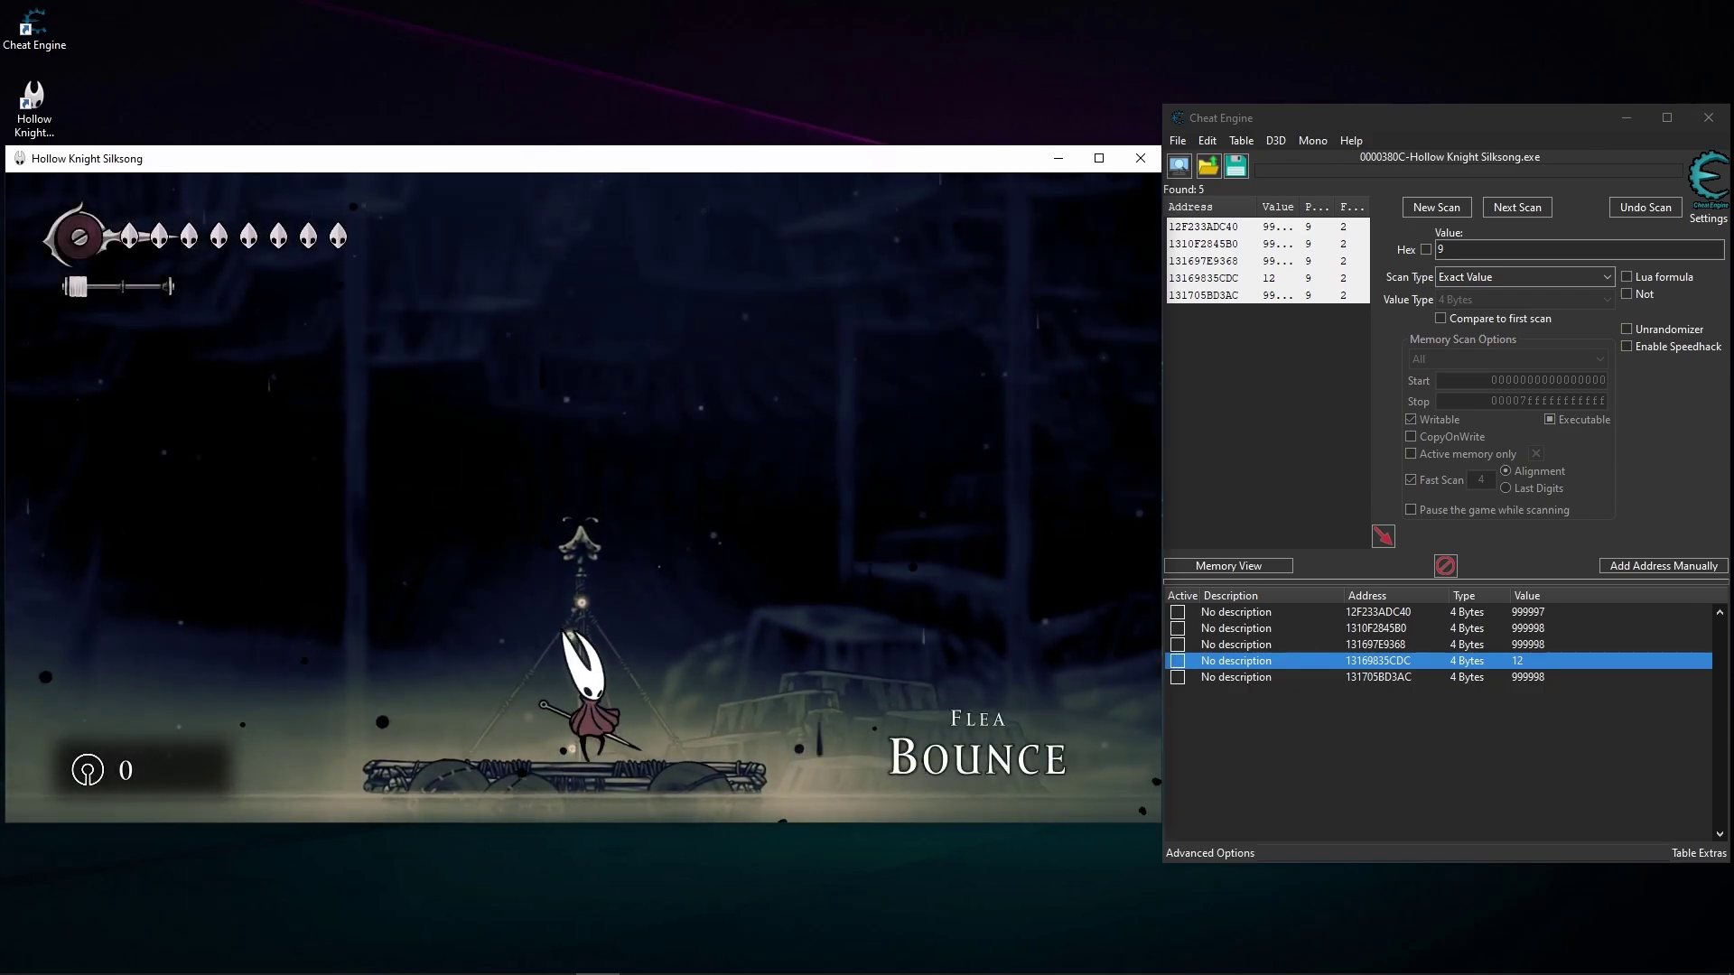
key(Left)
key(Right)
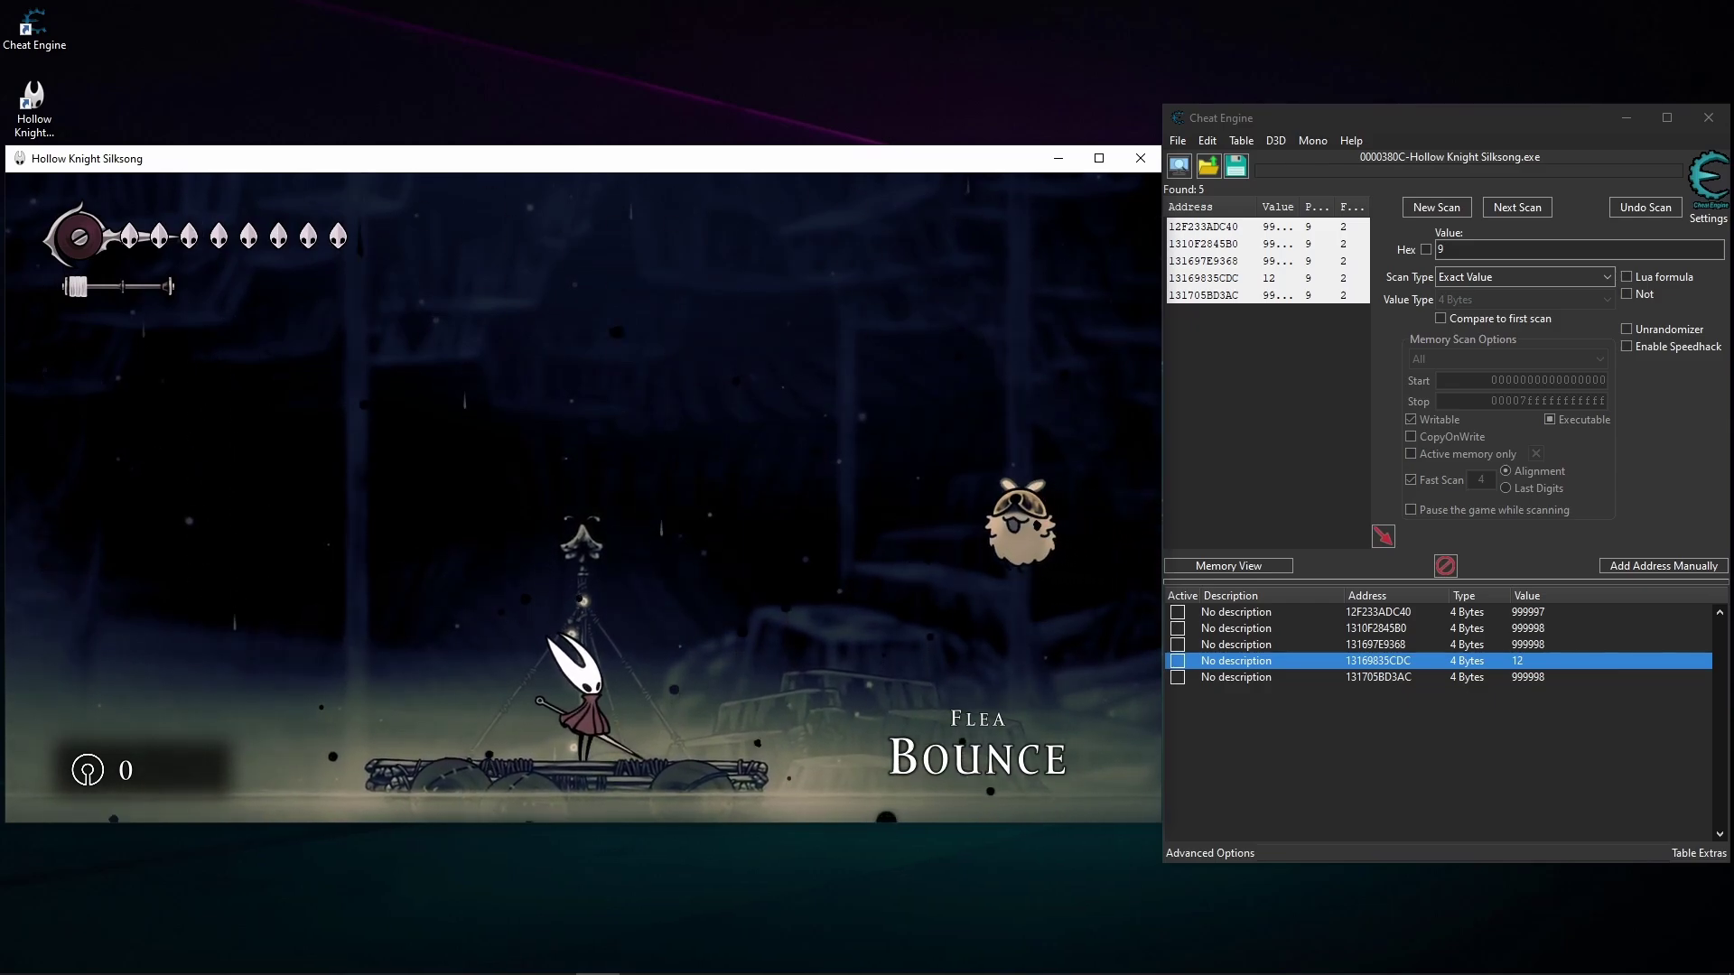
key(z)
key(Right)
key(Down+x)
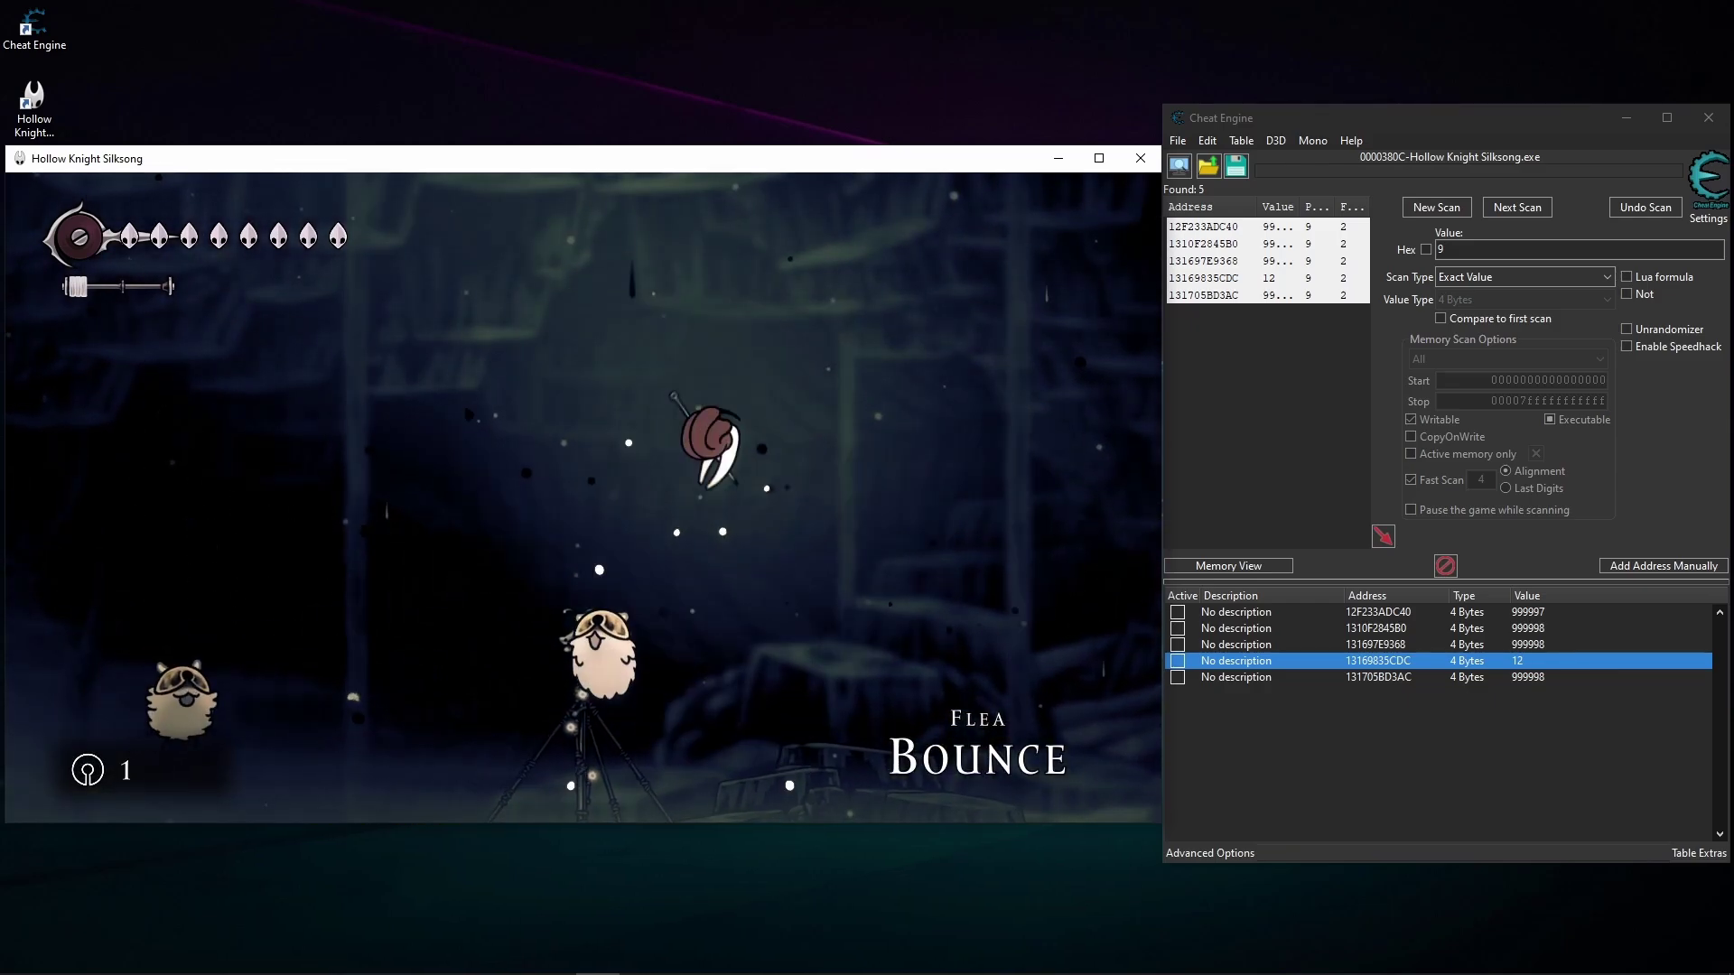
key(Left)
key(x)
key(Escape)
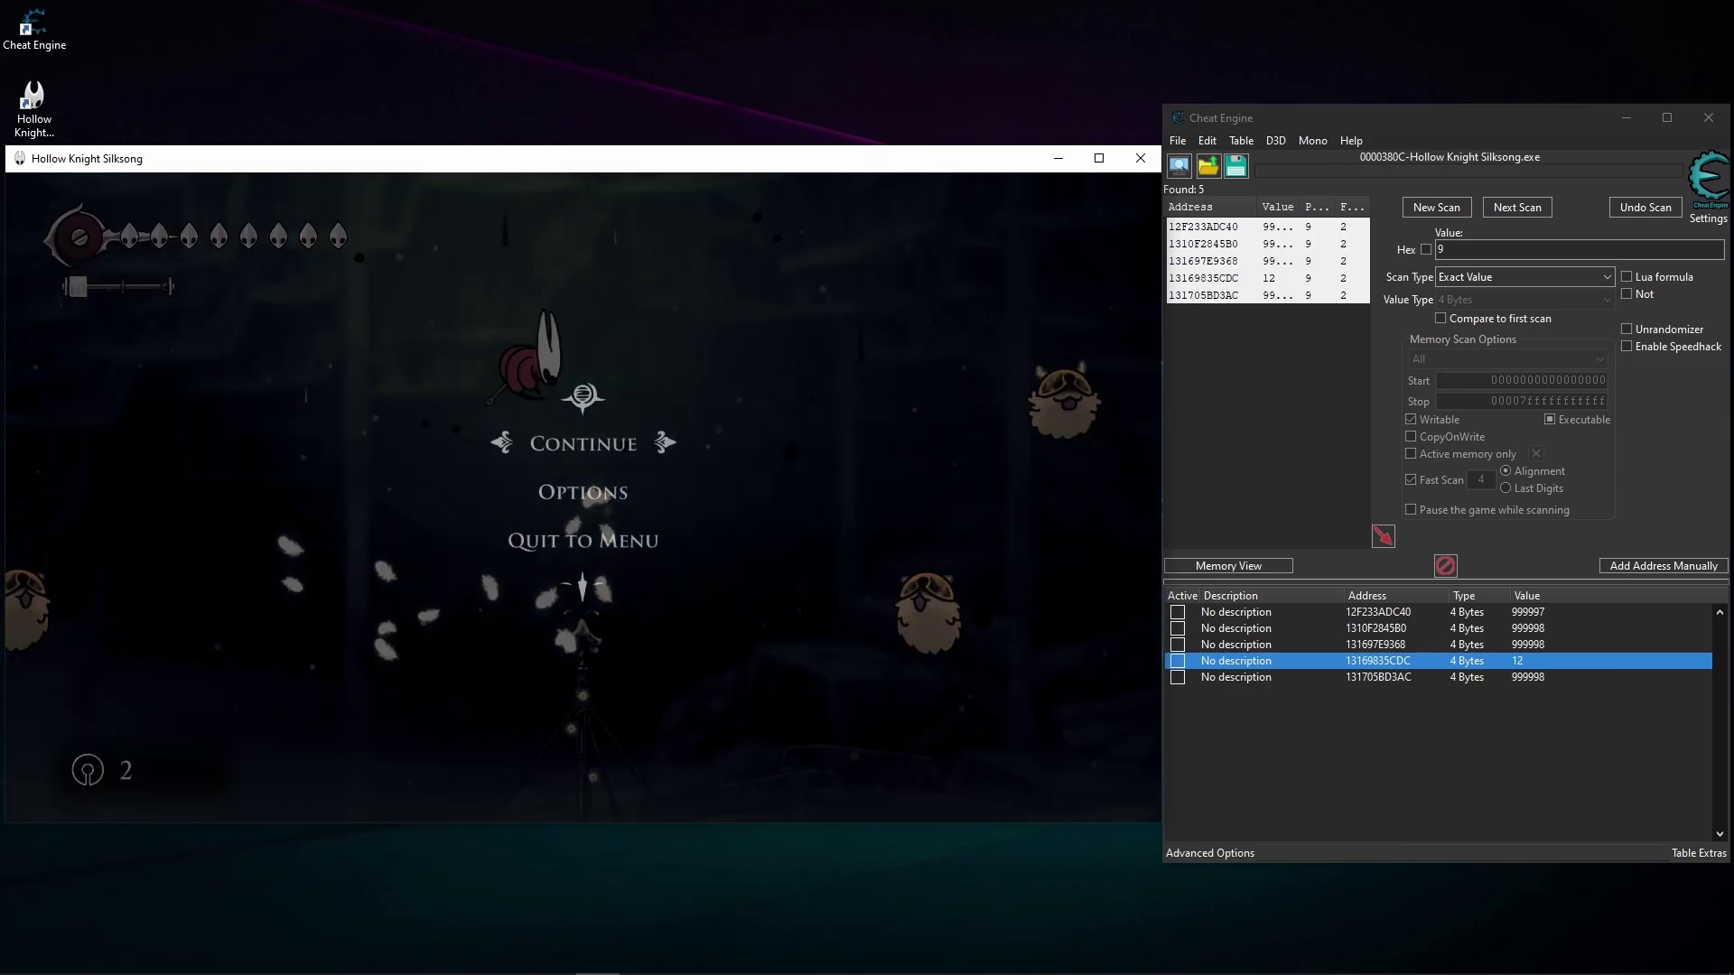
- Clear the previous scan and all Flea Dodge addresses in Cheat Engine, and run a first scan for the value 2
key(super)
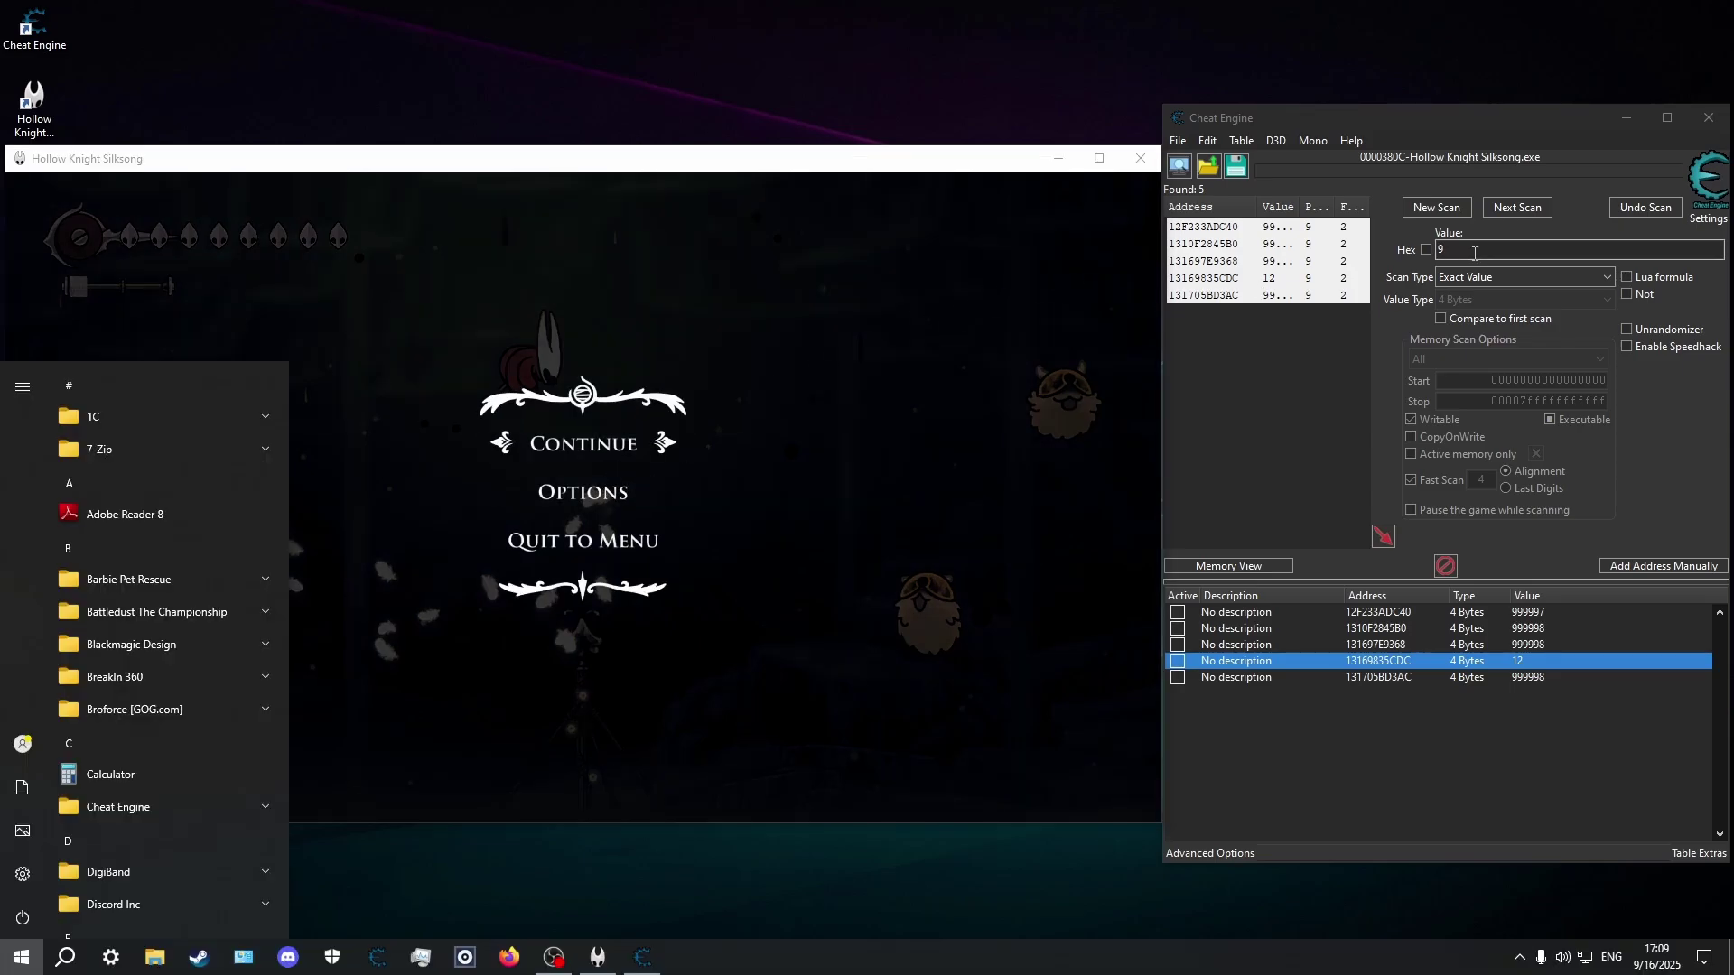
click(1474, 251)
click(1443, 208)
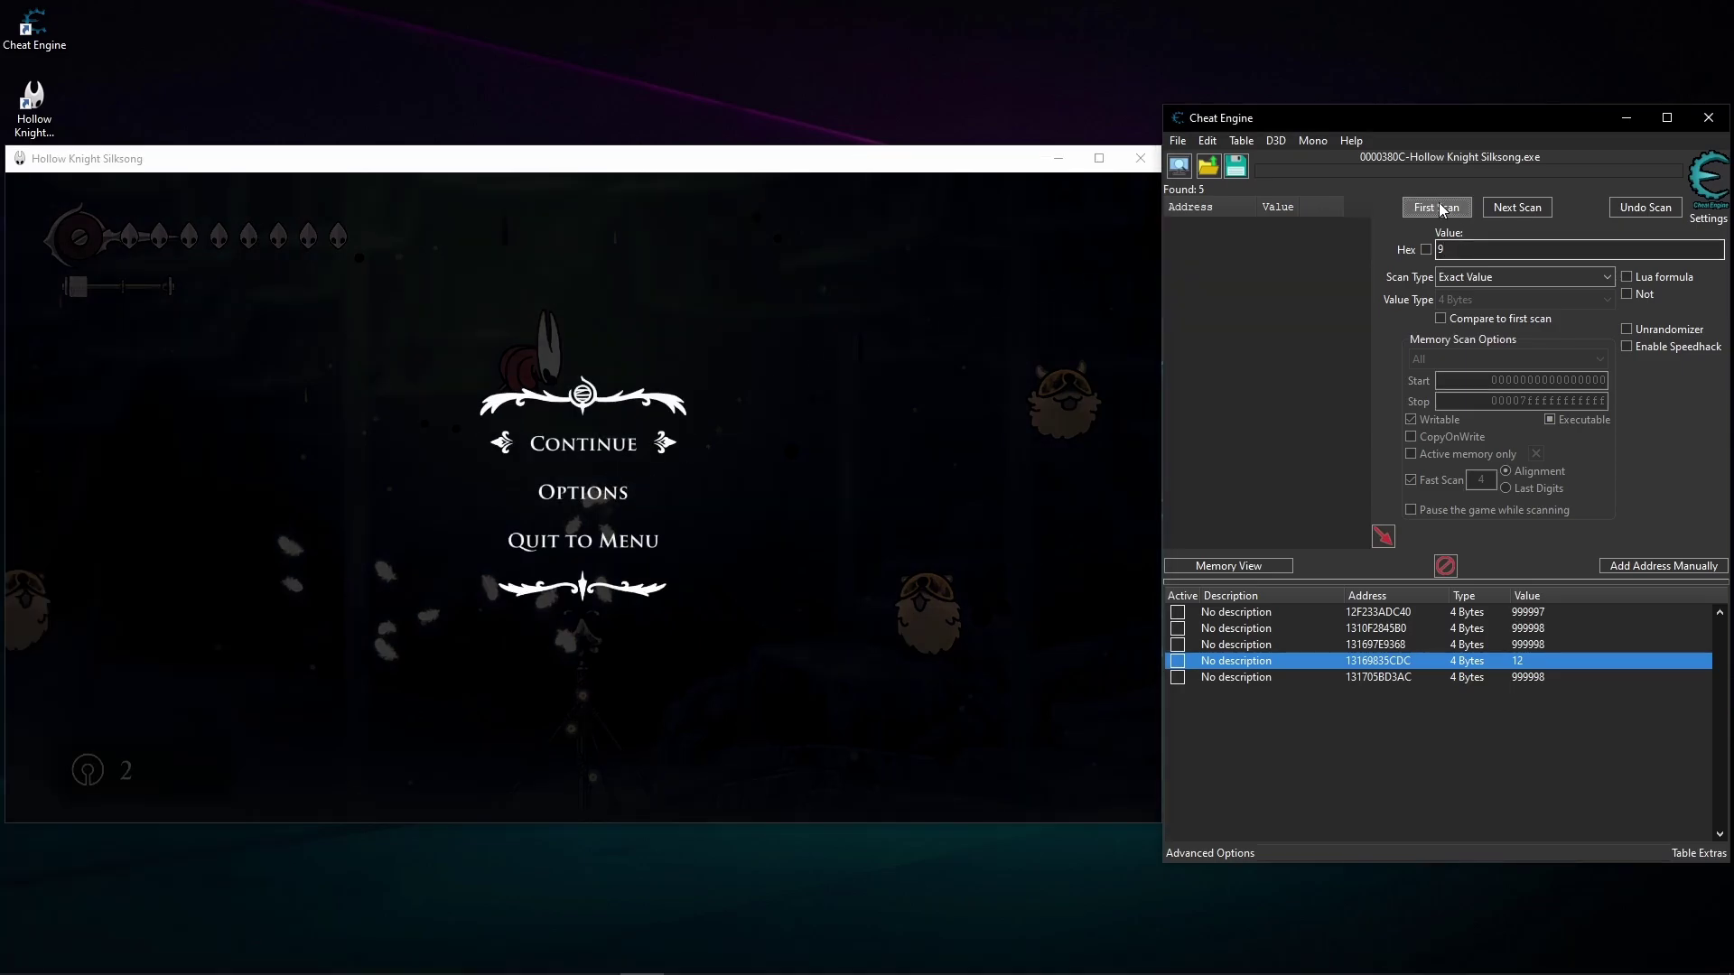
click(1445, 566)
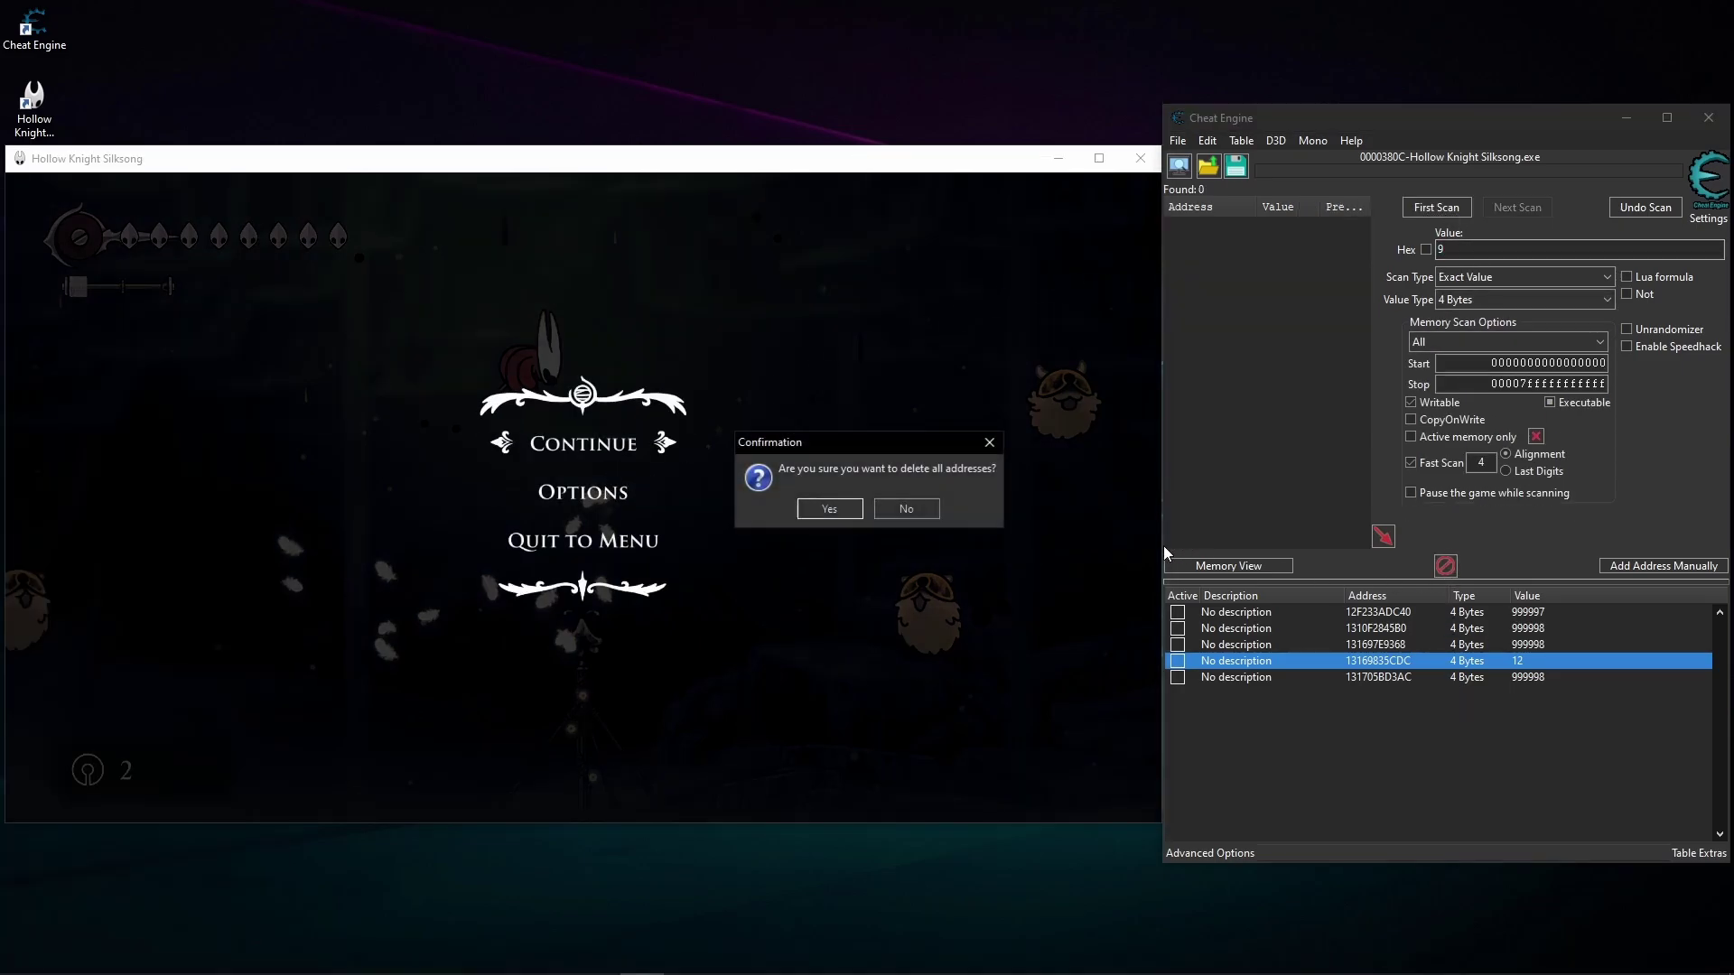
click(824, 510)
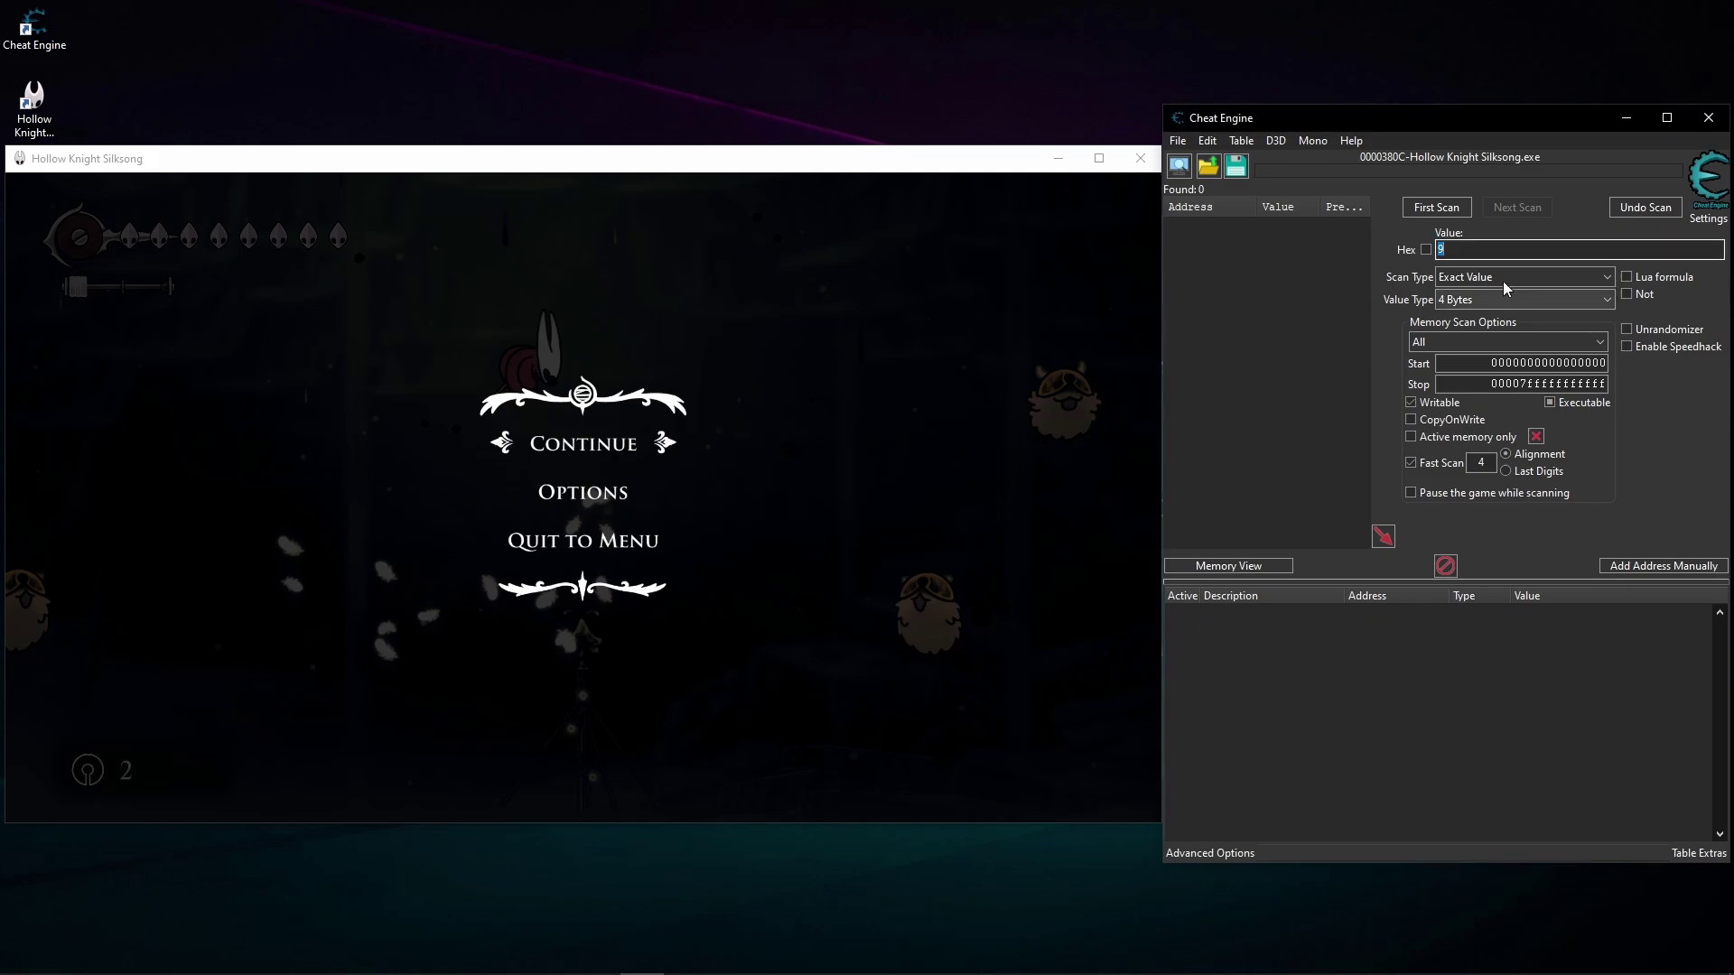
click(1439, 207)
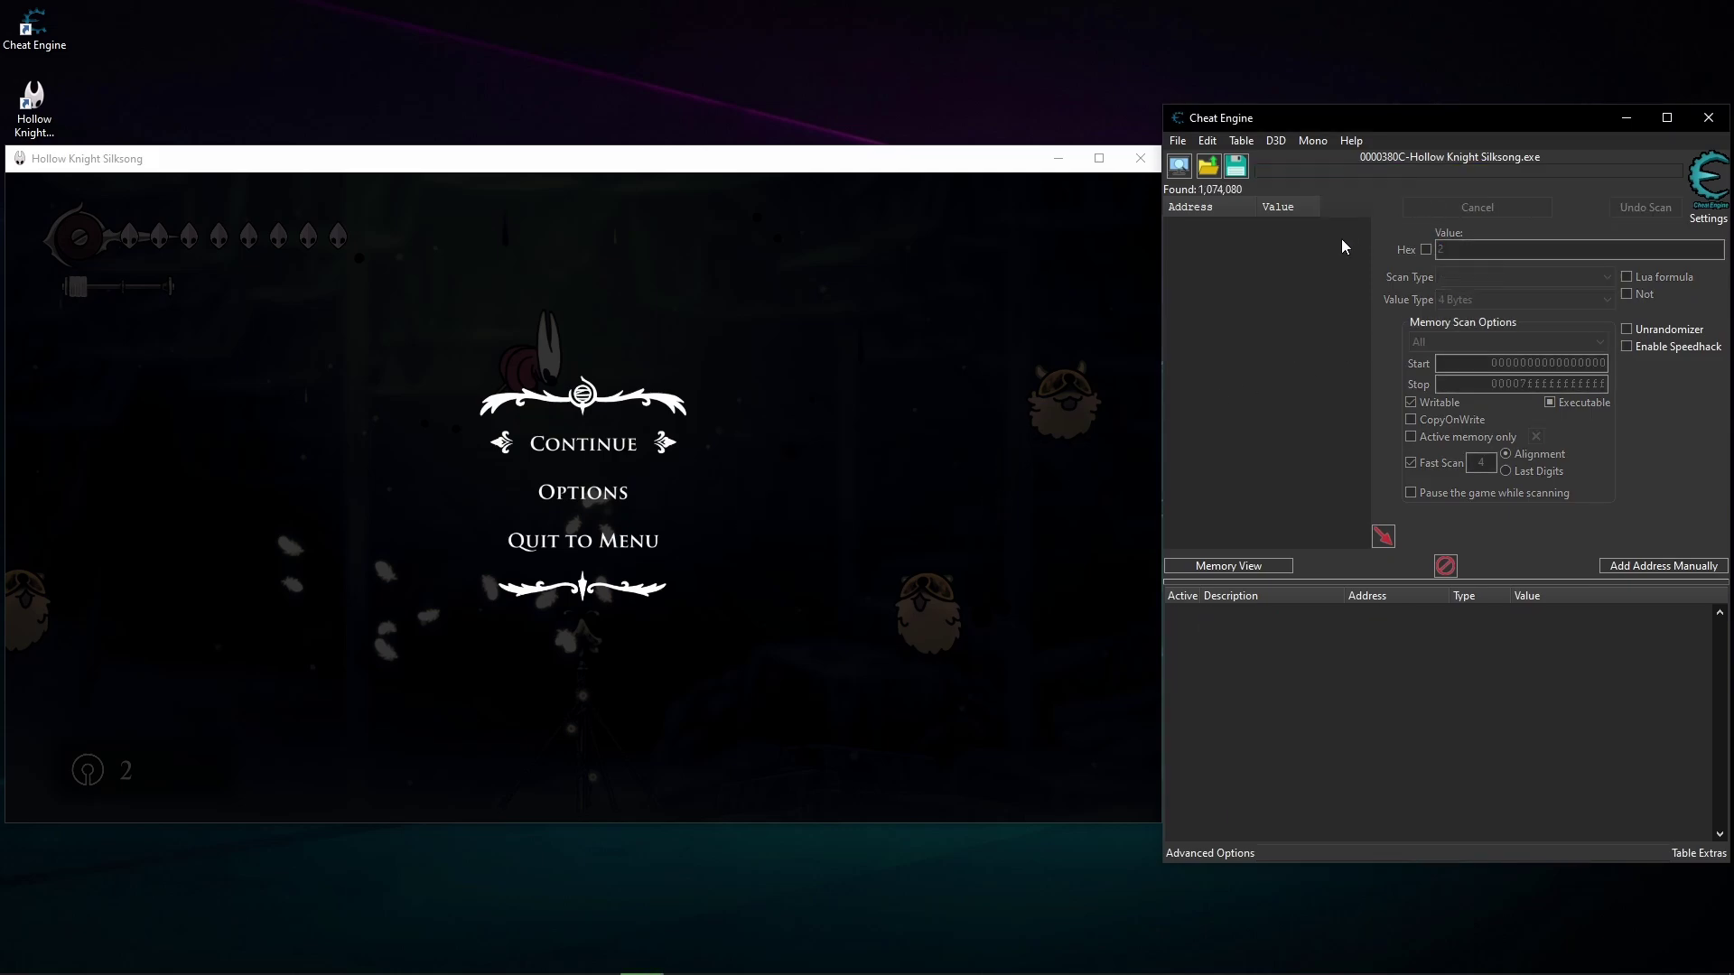
- Return to Flea Bounce, bounce on fleas until the score shows 5, and pause the round
click(908, 361)
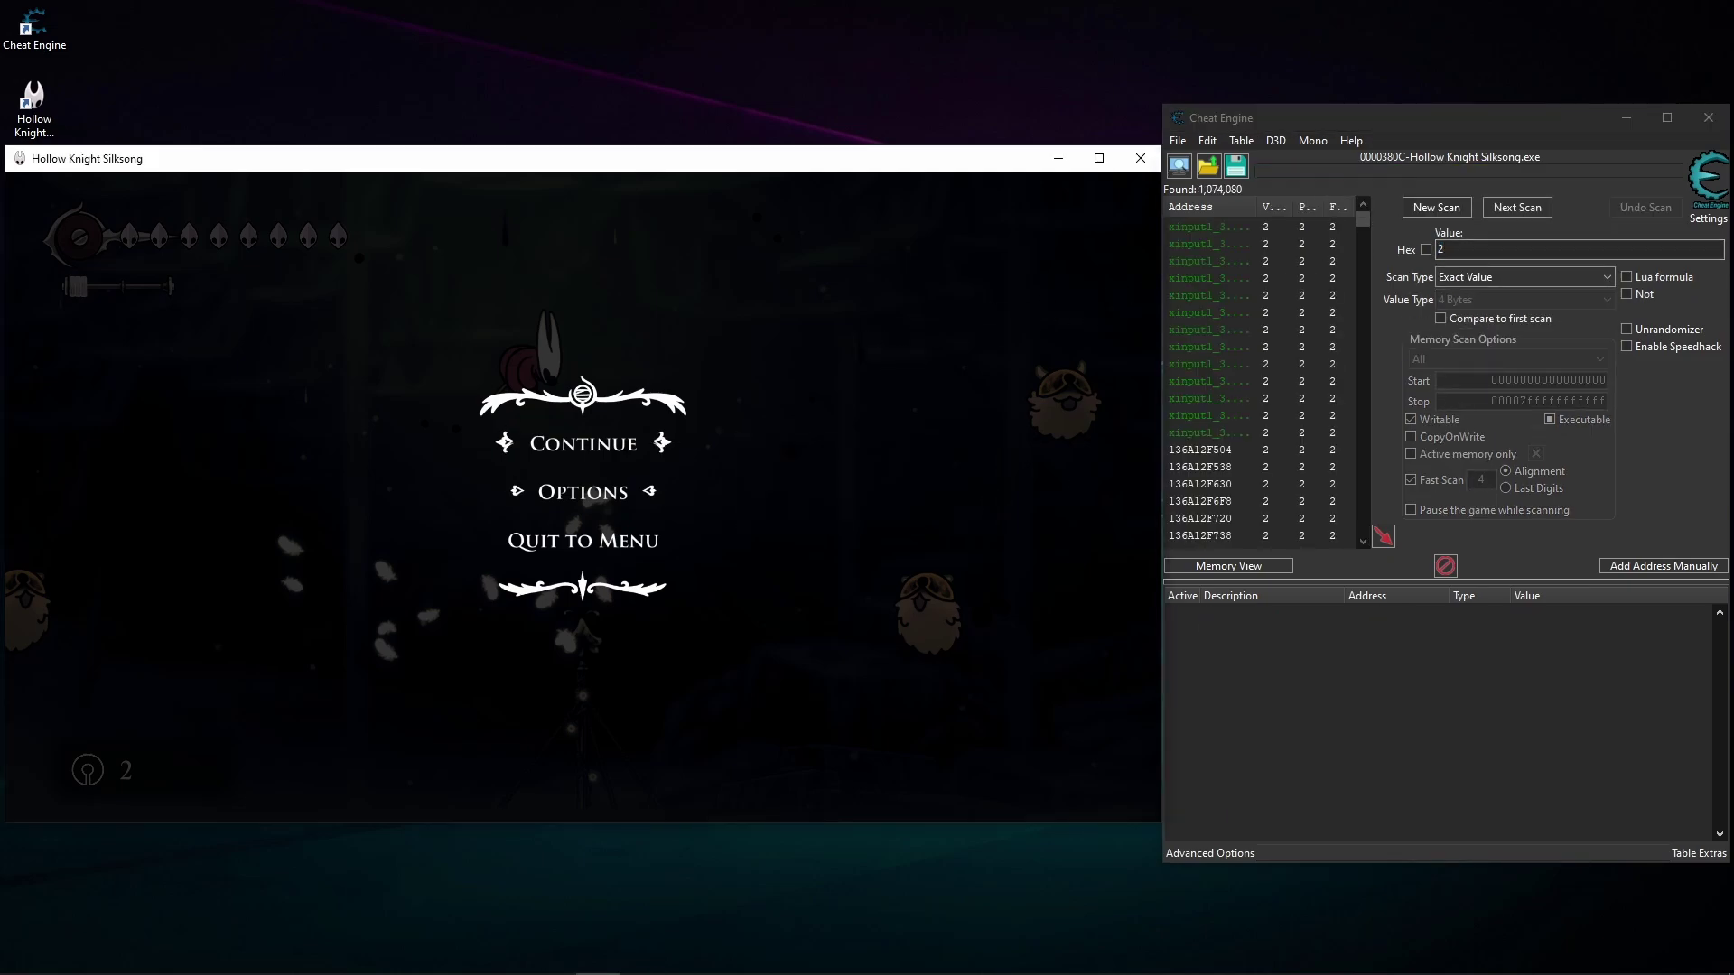
key(Escape)
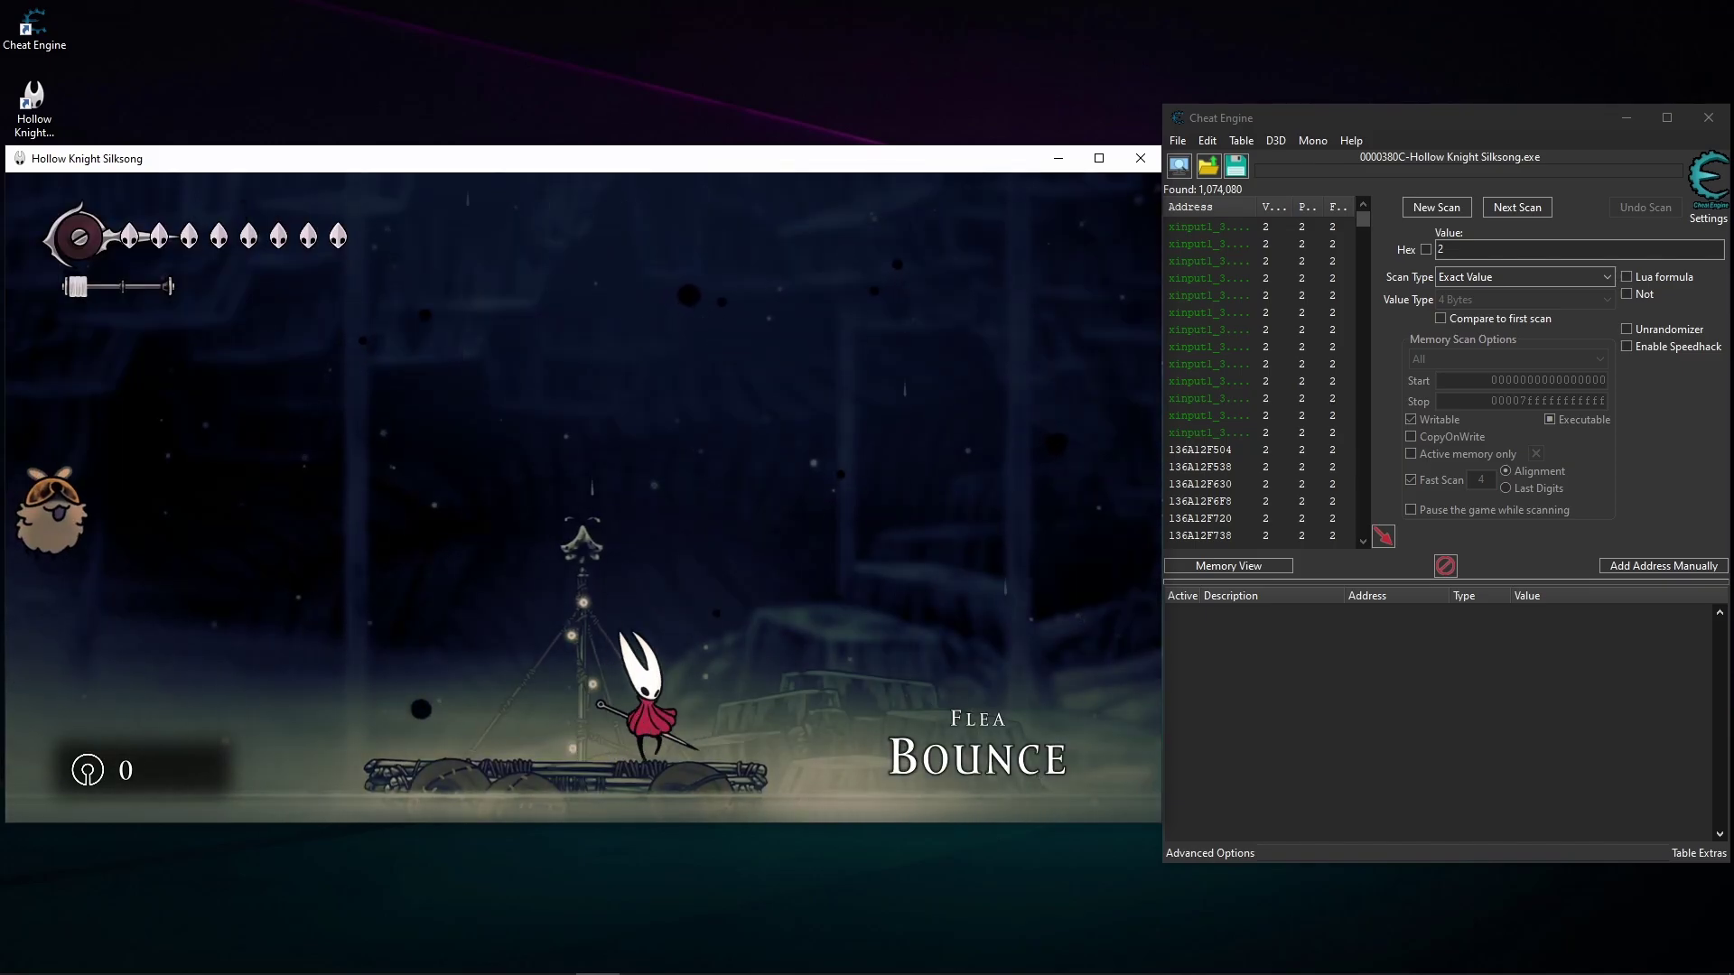
key(Left)
key(z)
key(Down+x)
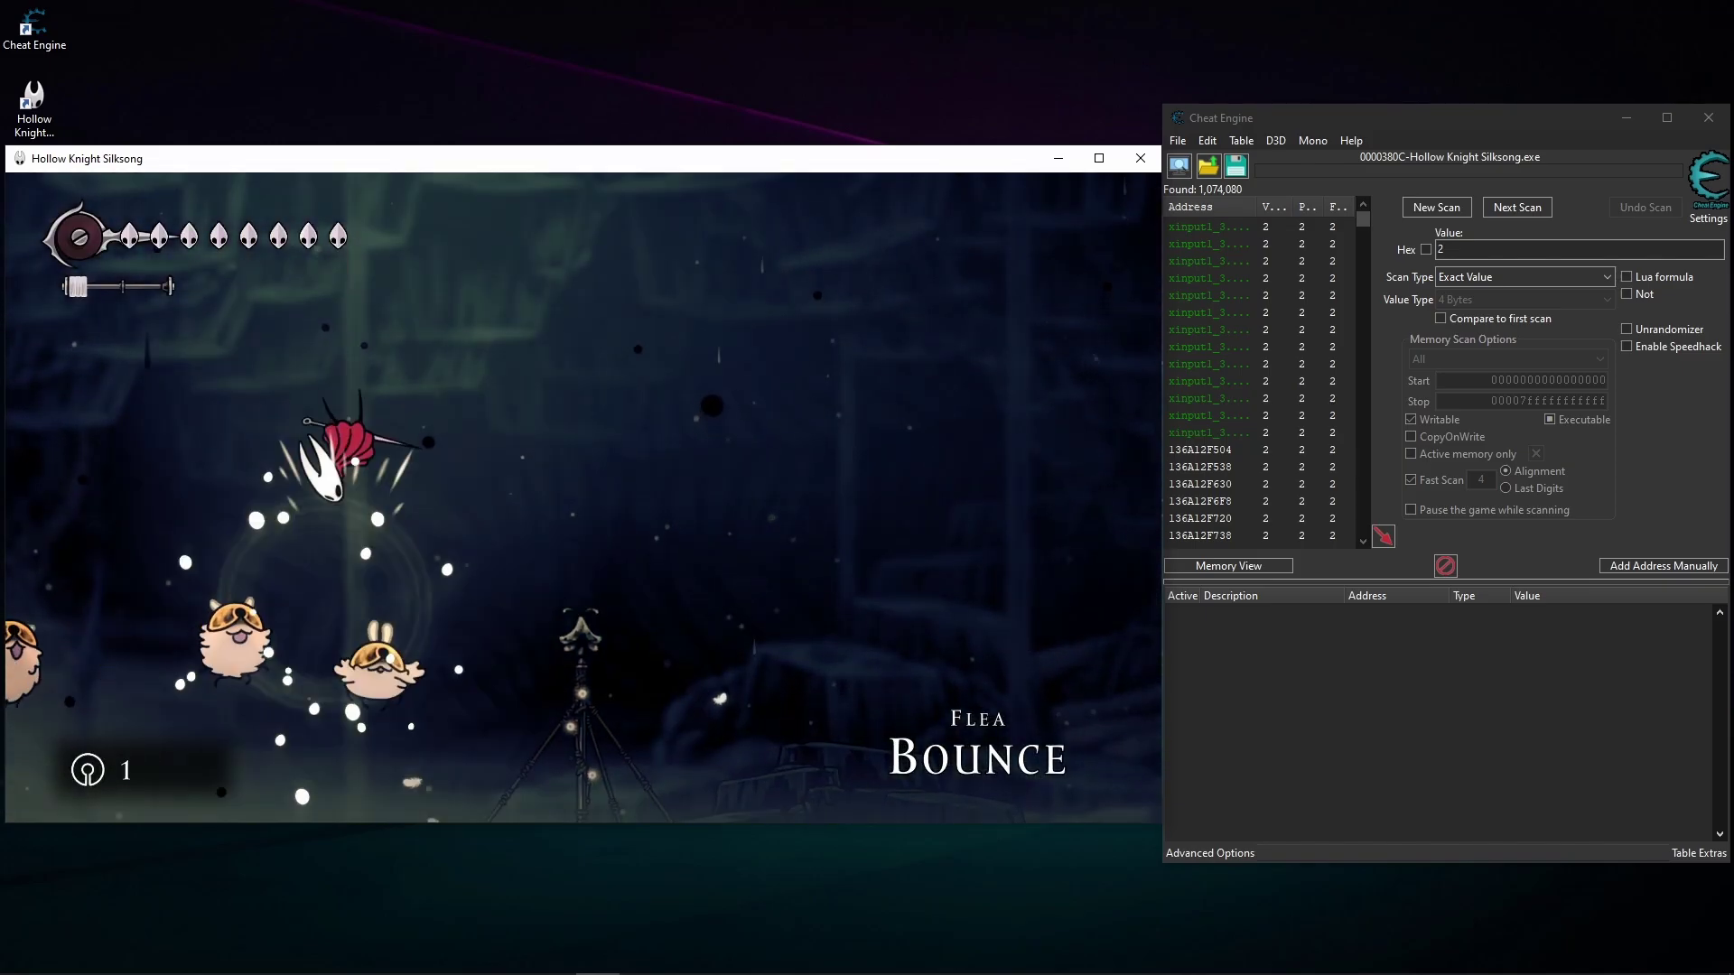
key(Down+x)
key(Down+x)
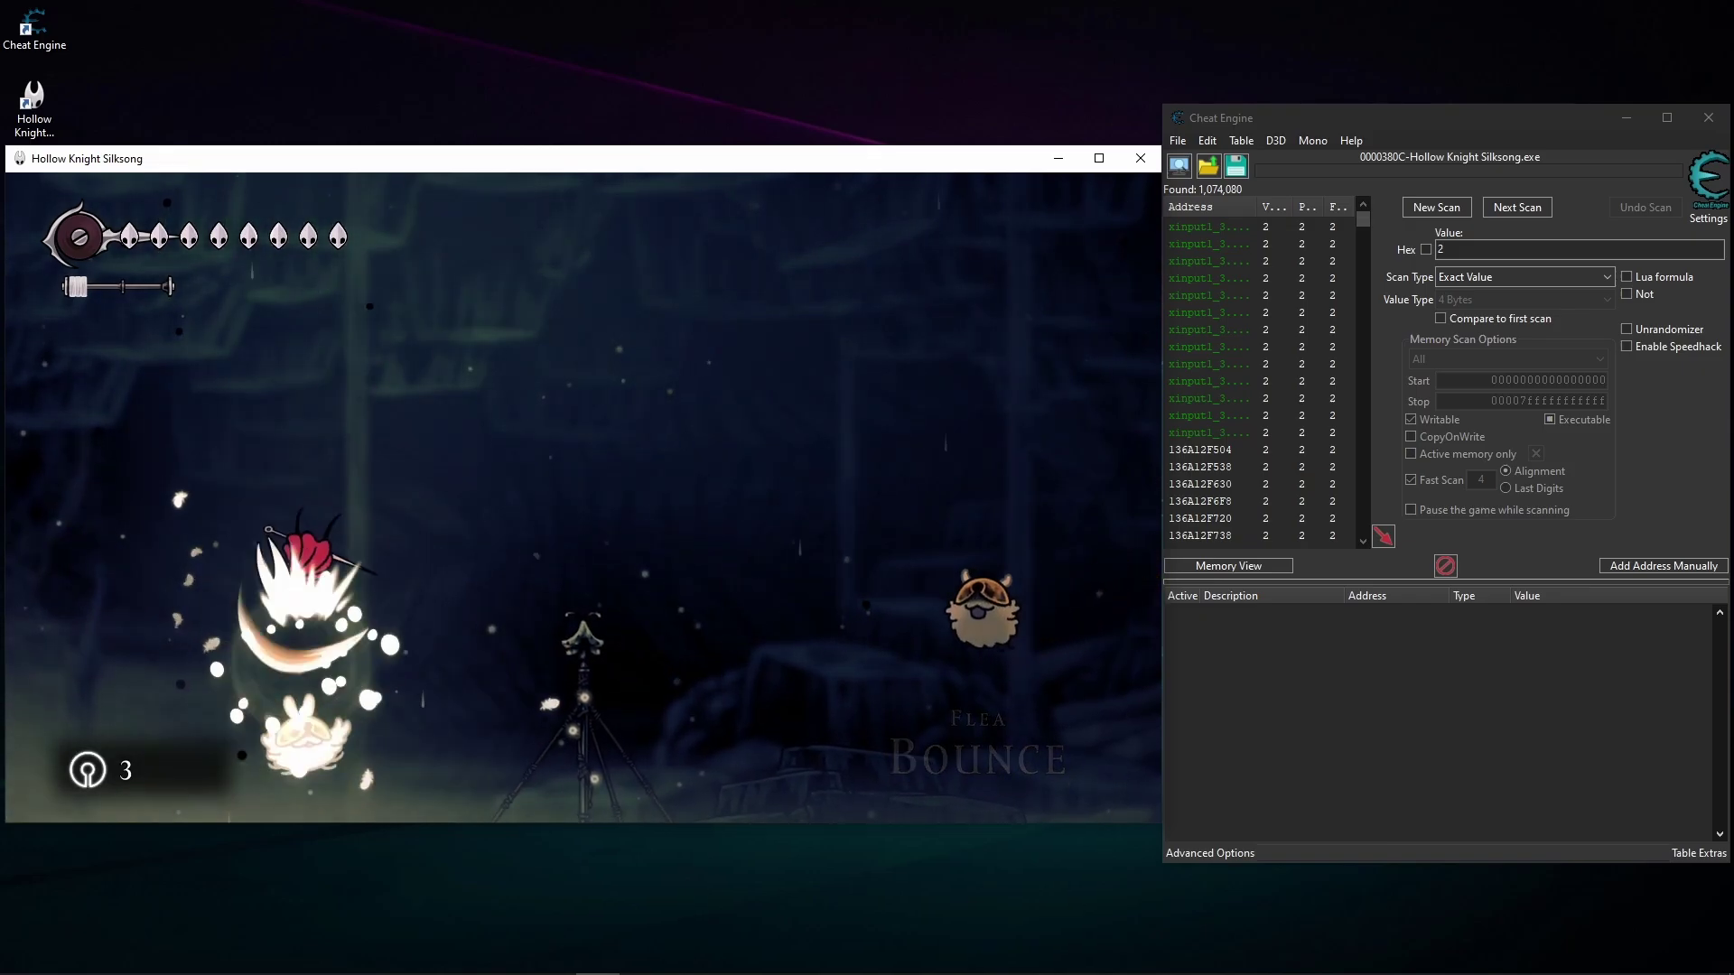
key(Right)
key(Down+x)
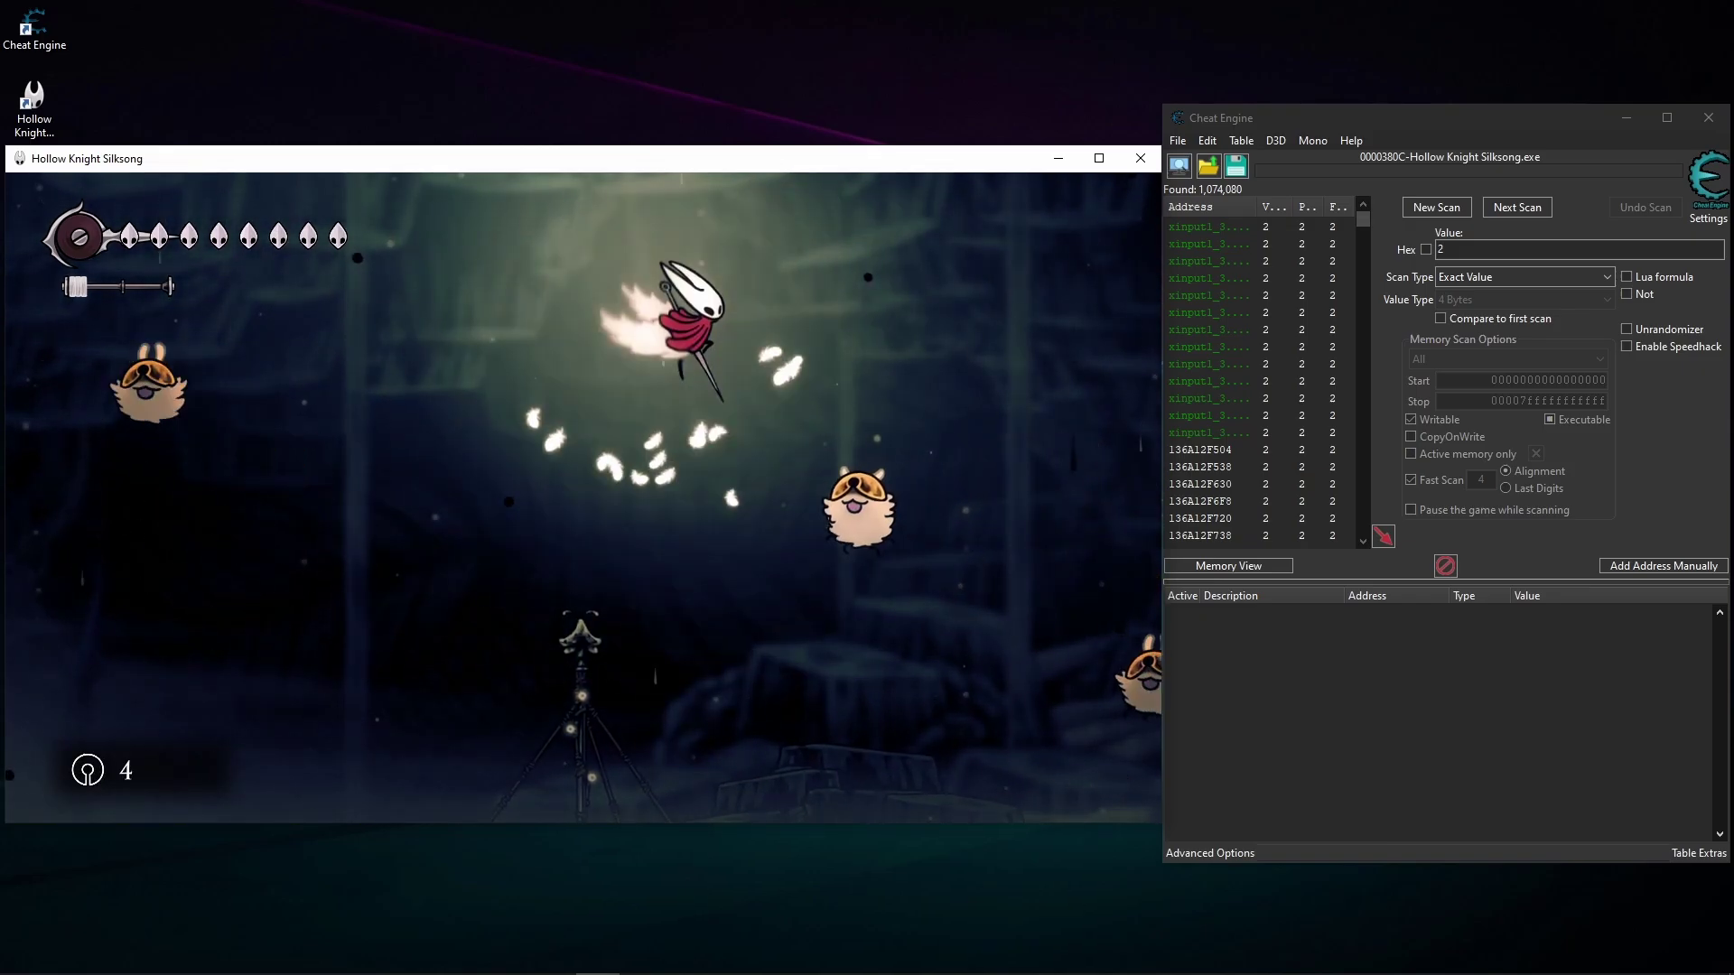
key(x)
key(Escape)
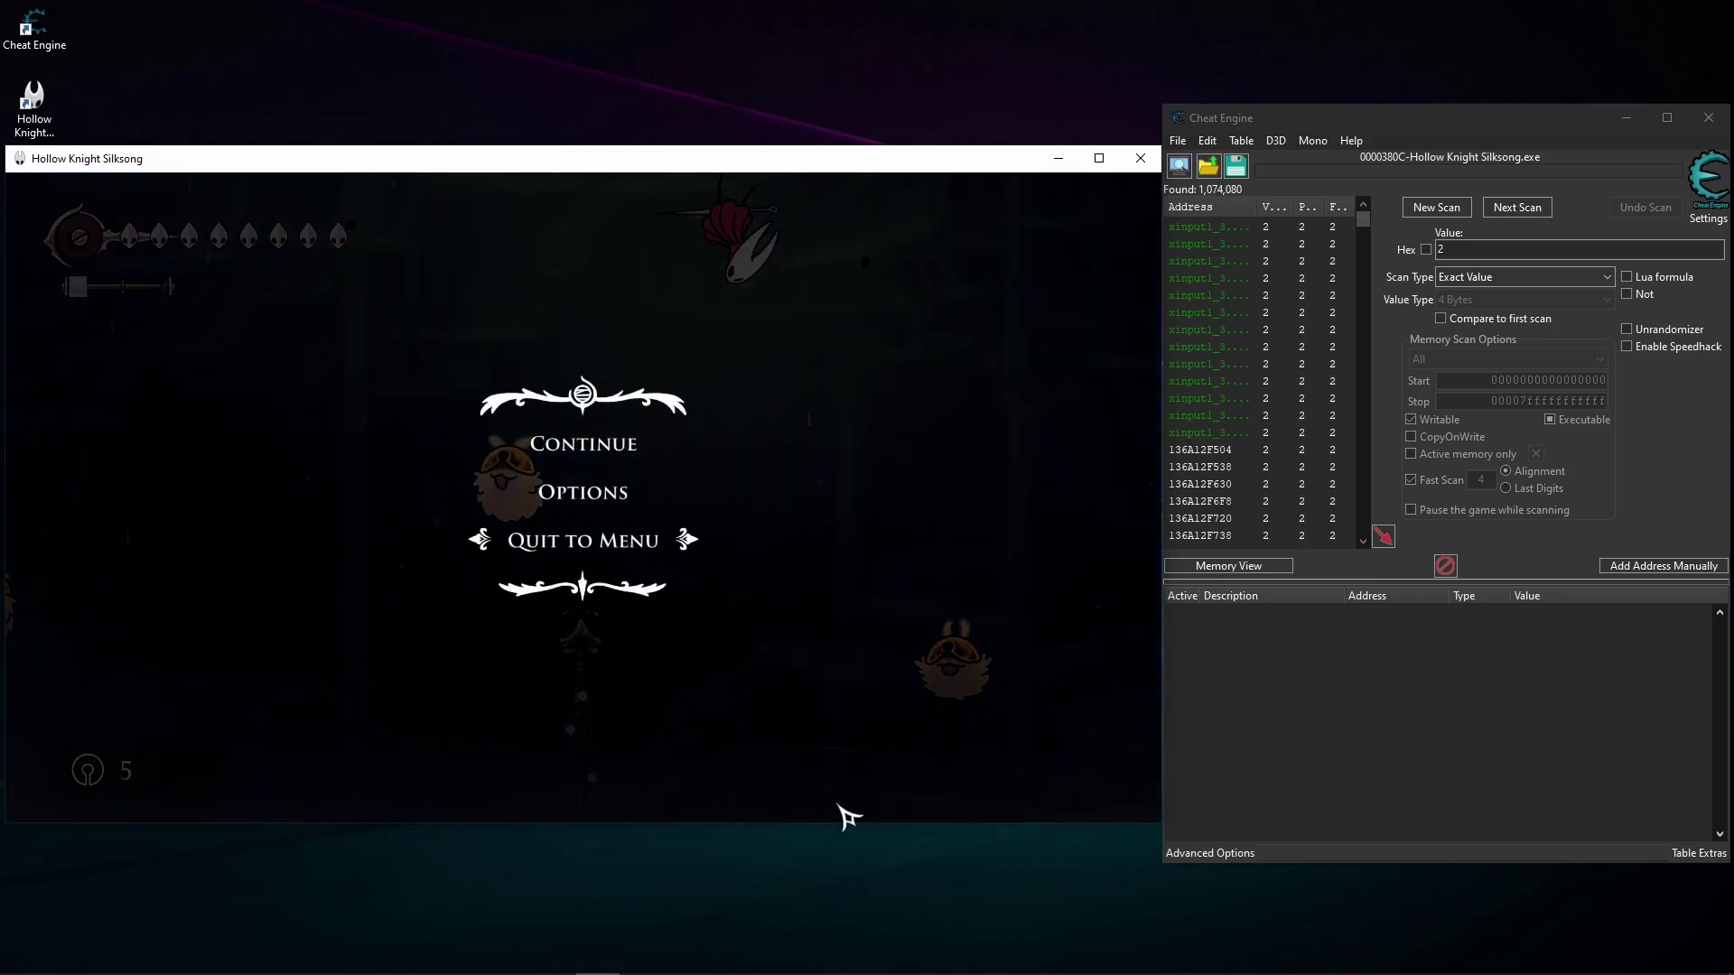
- Narrow the Cheat Engine results to the value 5, repeating the next scan several times to filter out changing addresses
double_click(1502, 250)
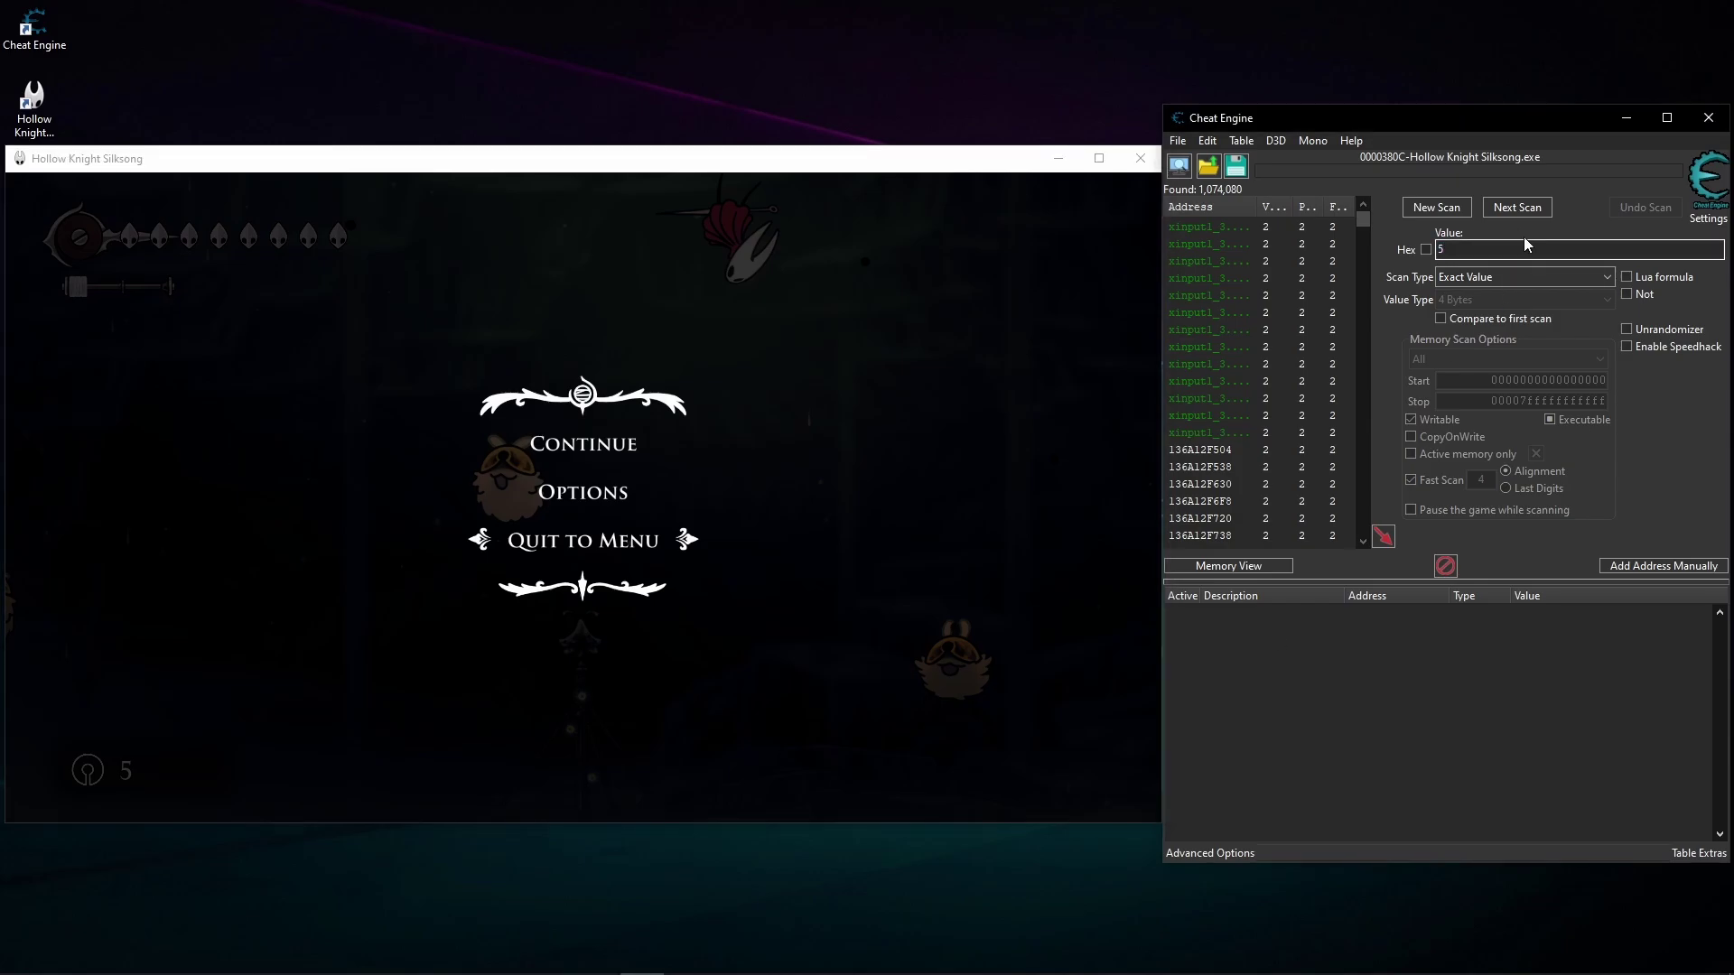
click(1517, 209)
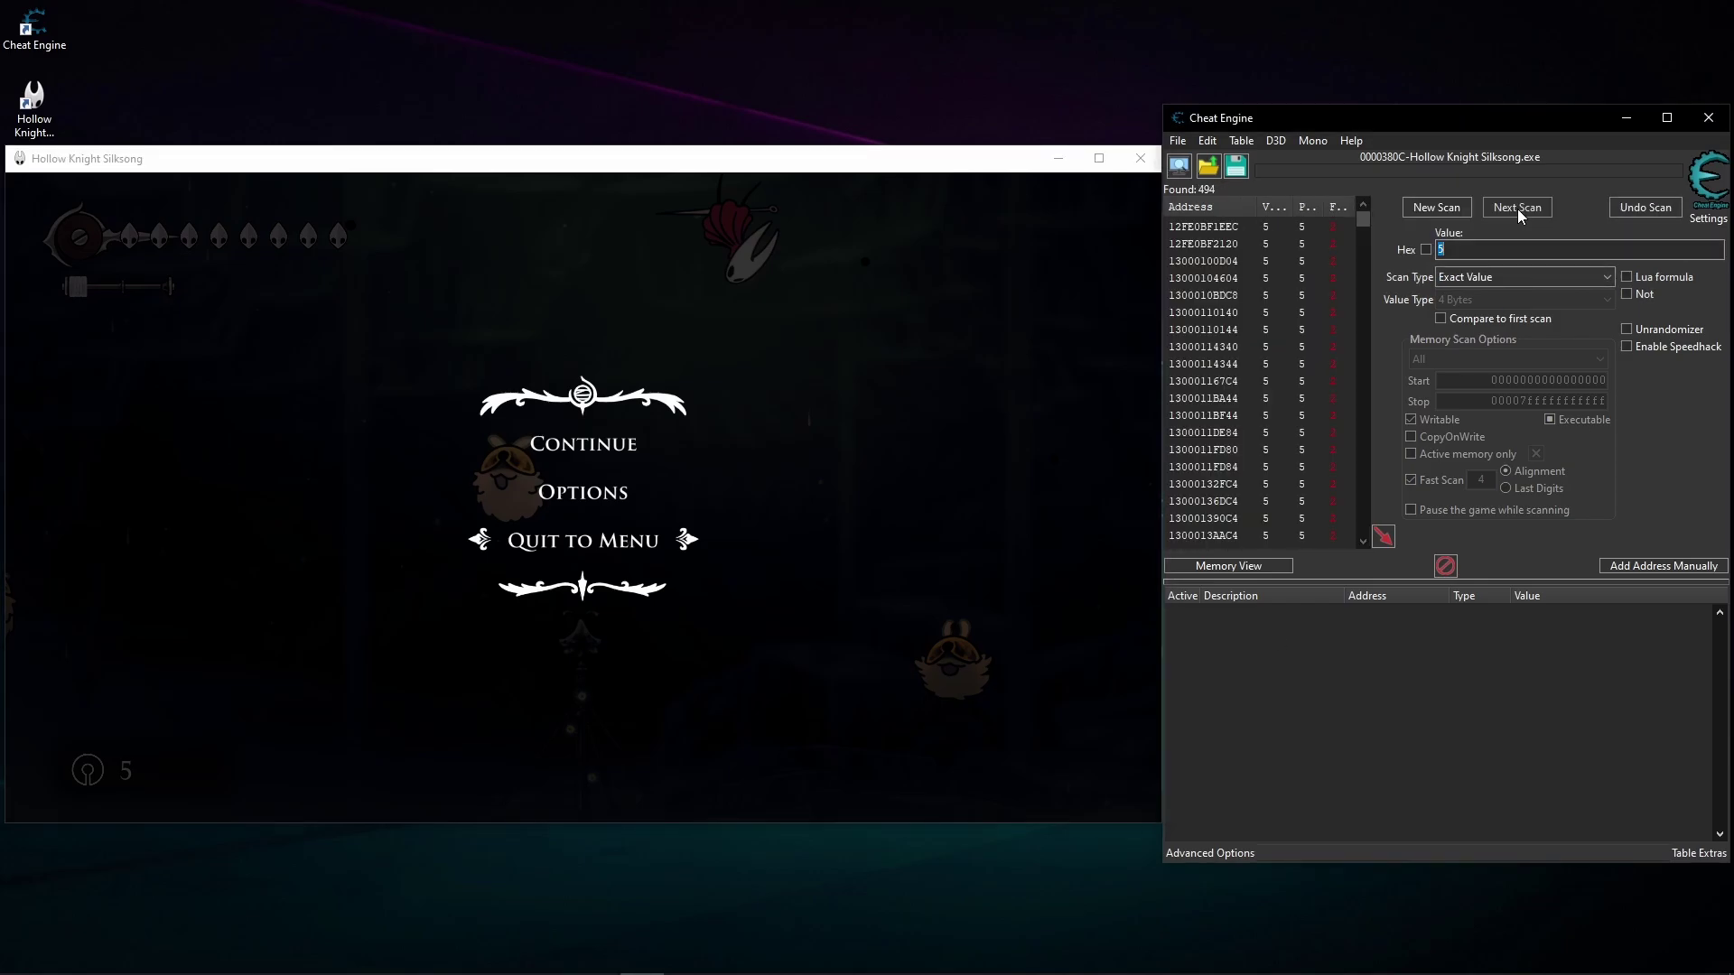
click(1517, 209)
click(1517, 208)
click(1517, 208)
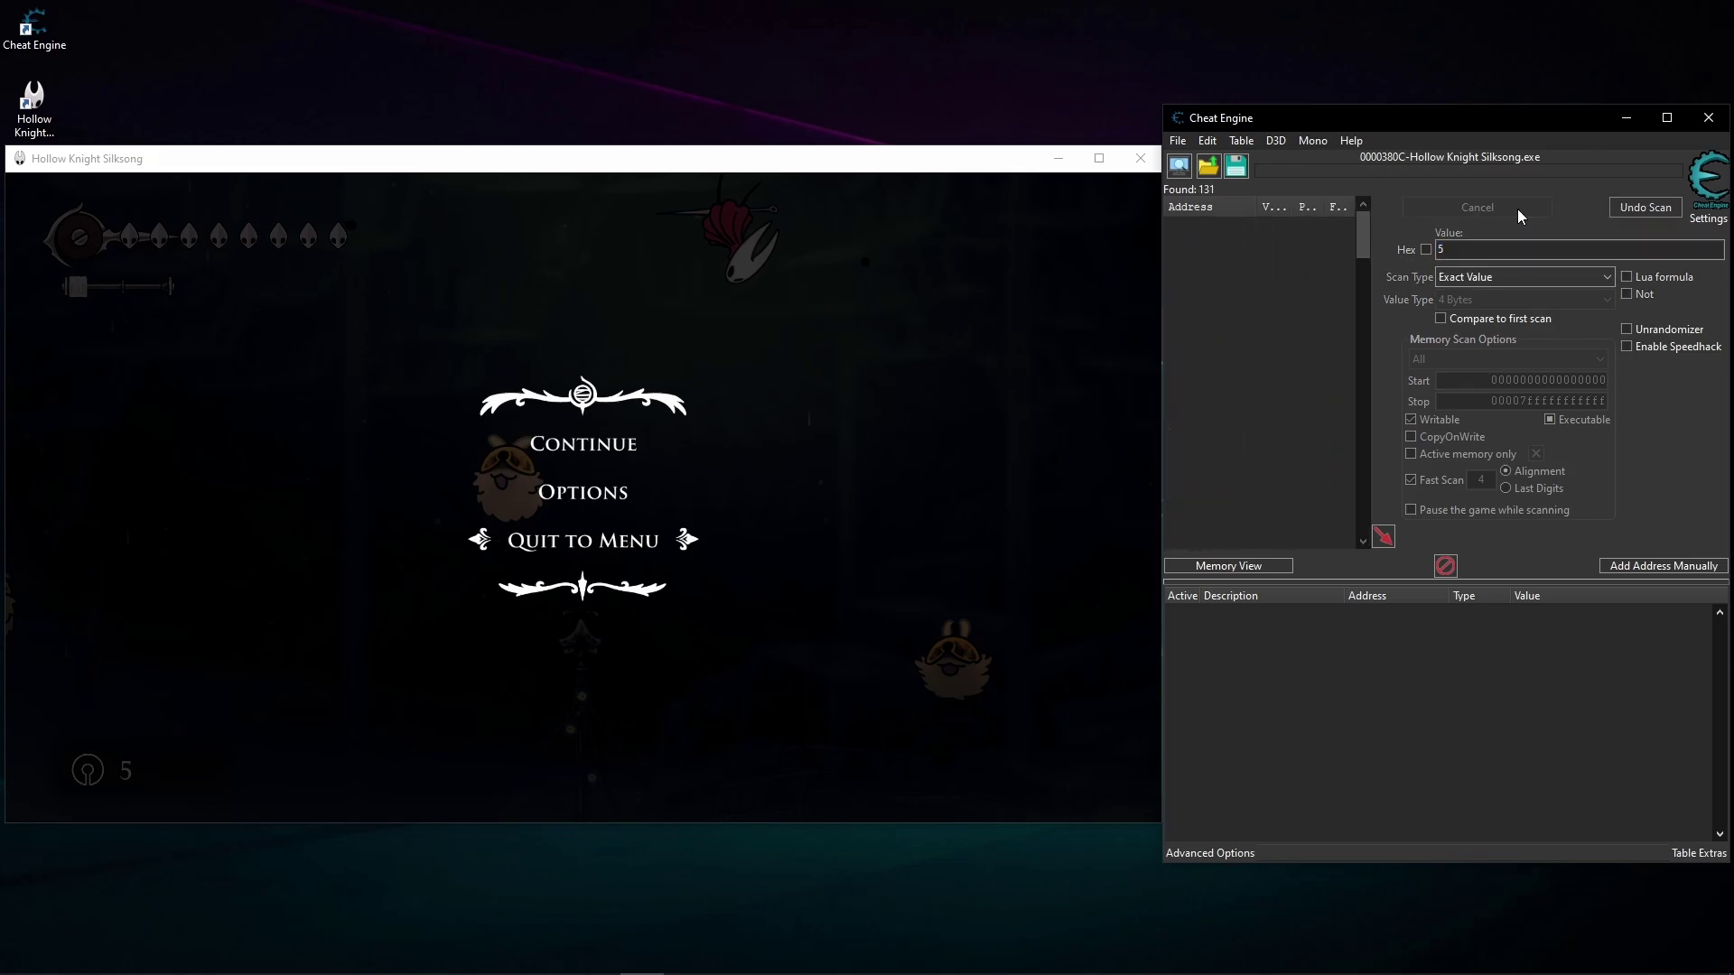
click(1517, 209)
click(1517, 209)
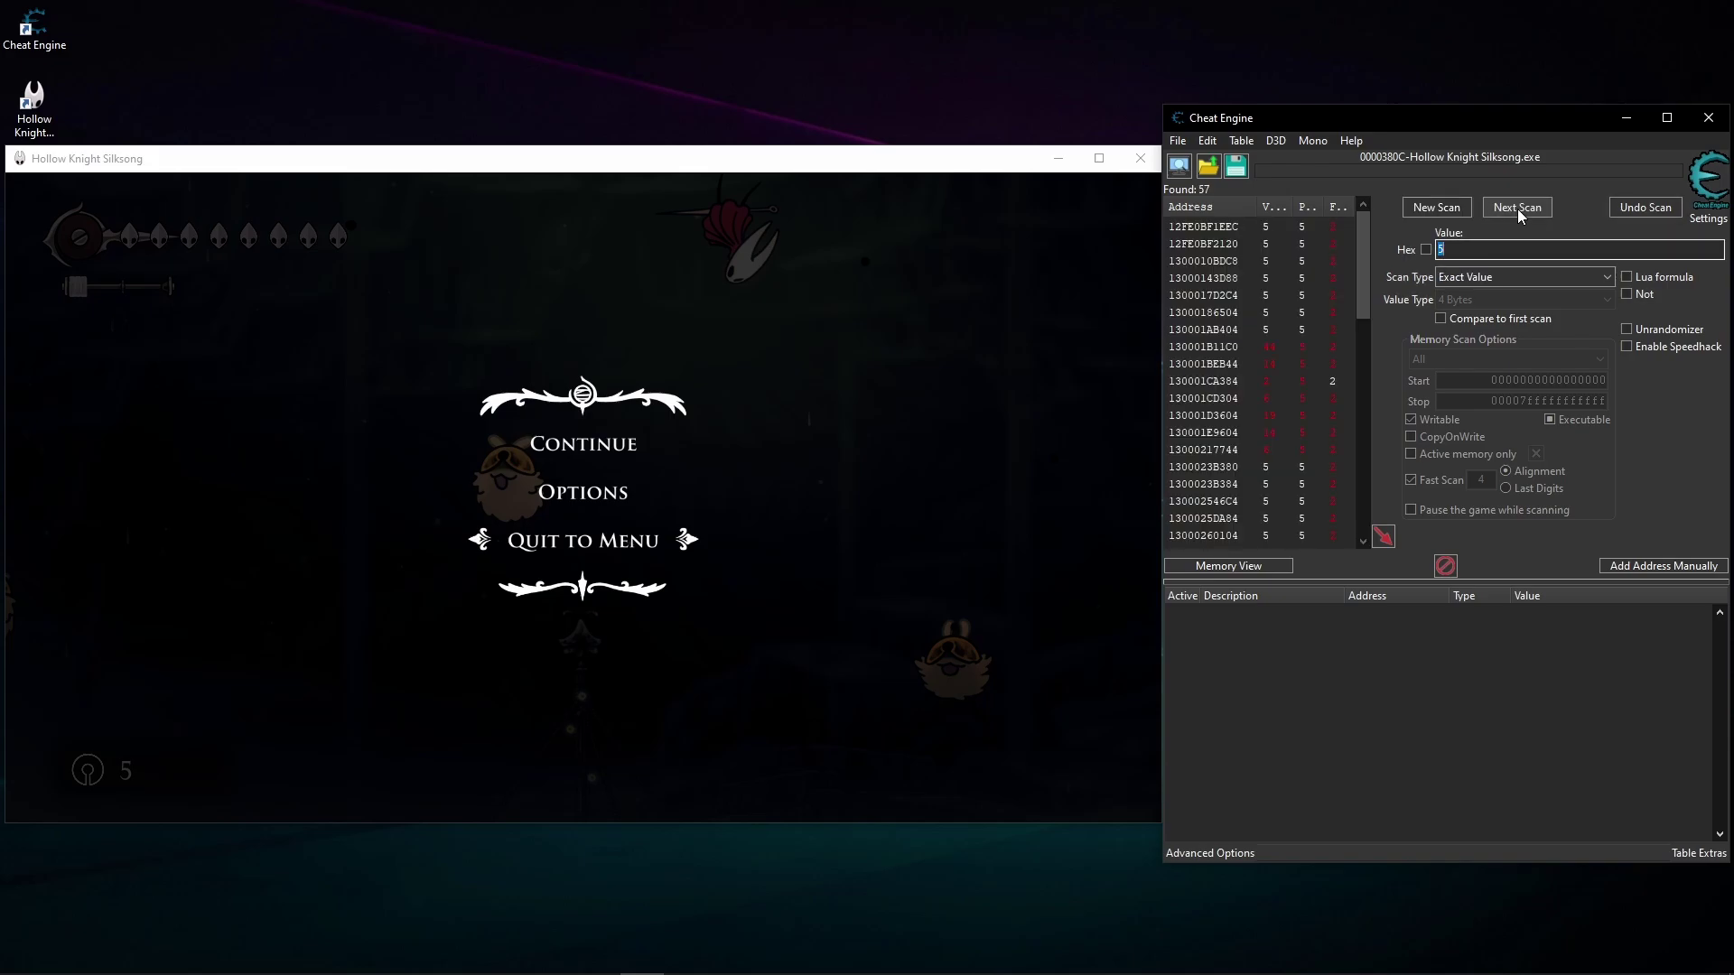
click(1517, 208)
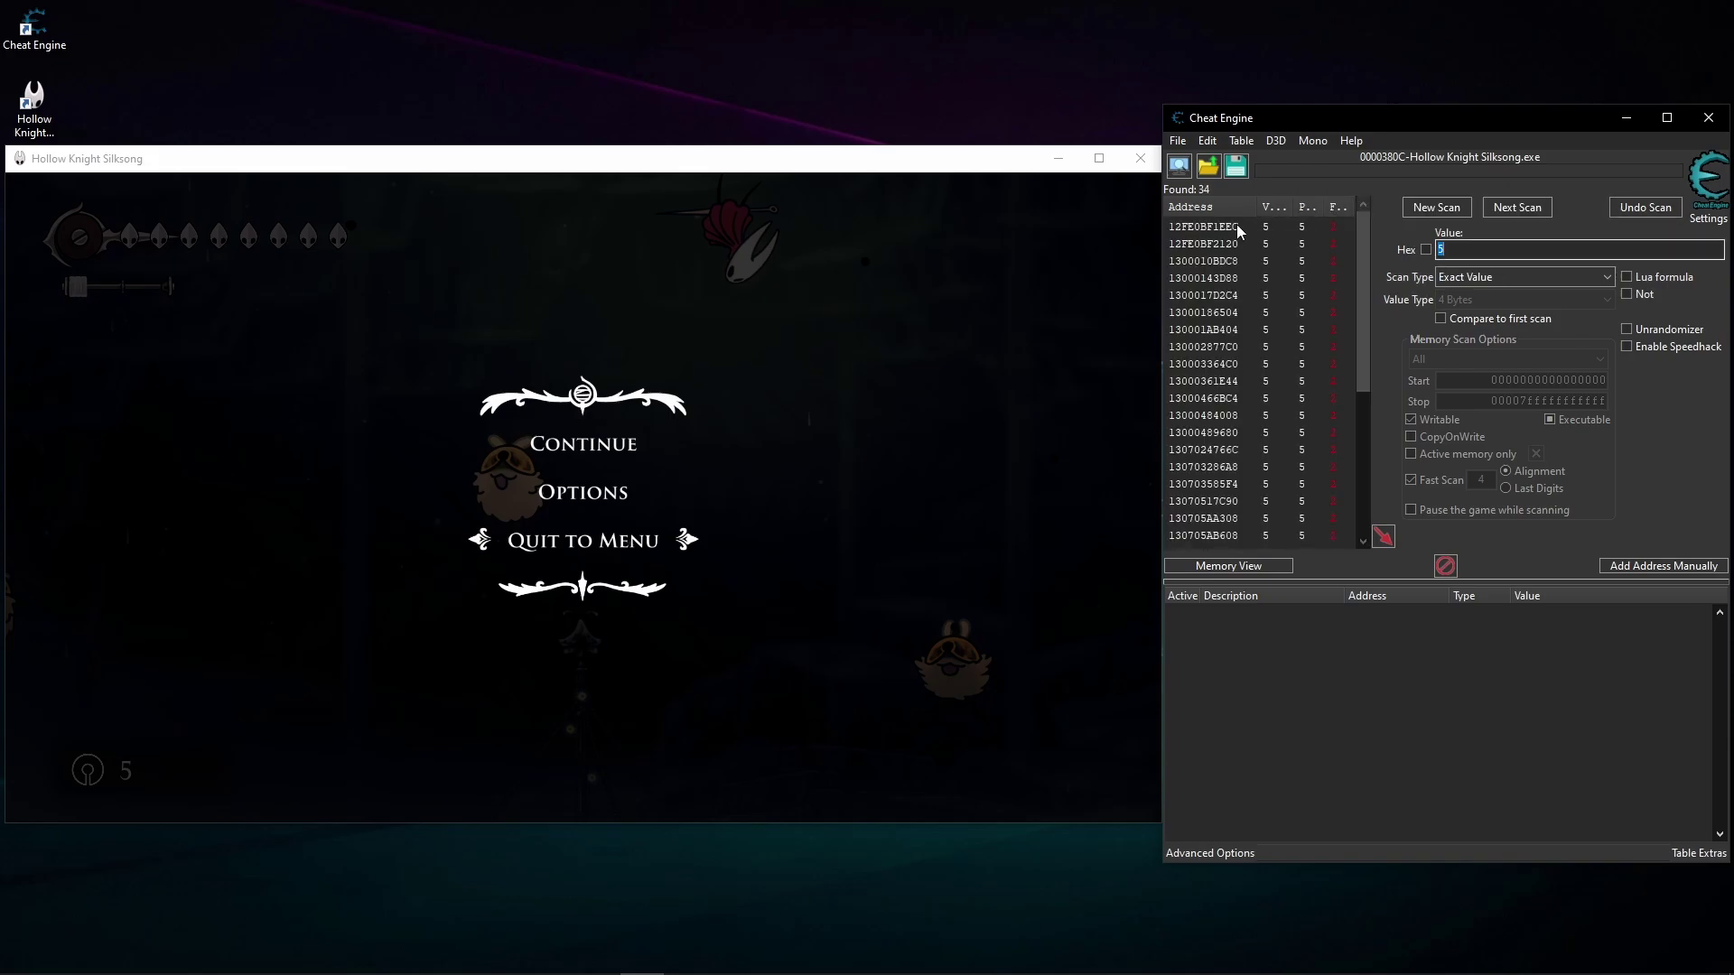
click(1531, 213)
click(1531, 213)
click(1527, 206)
- Resume the paused Flea Bounce round and let it end by landing on the platform
click(612, 441)
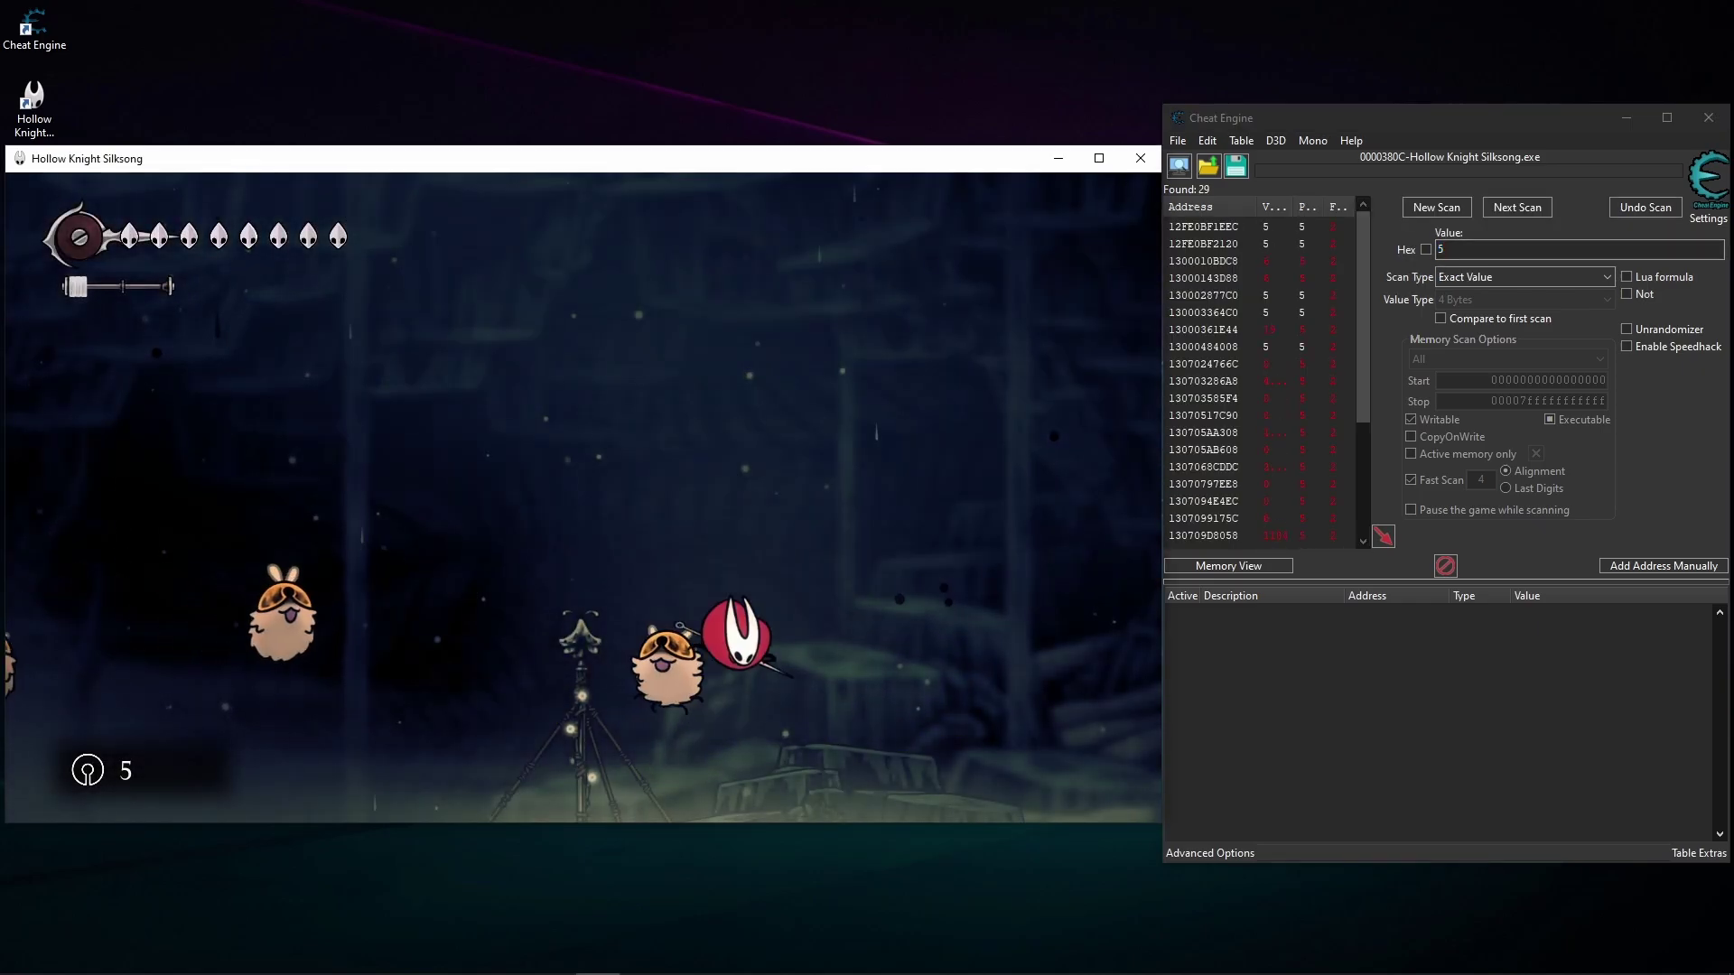
key(Left)
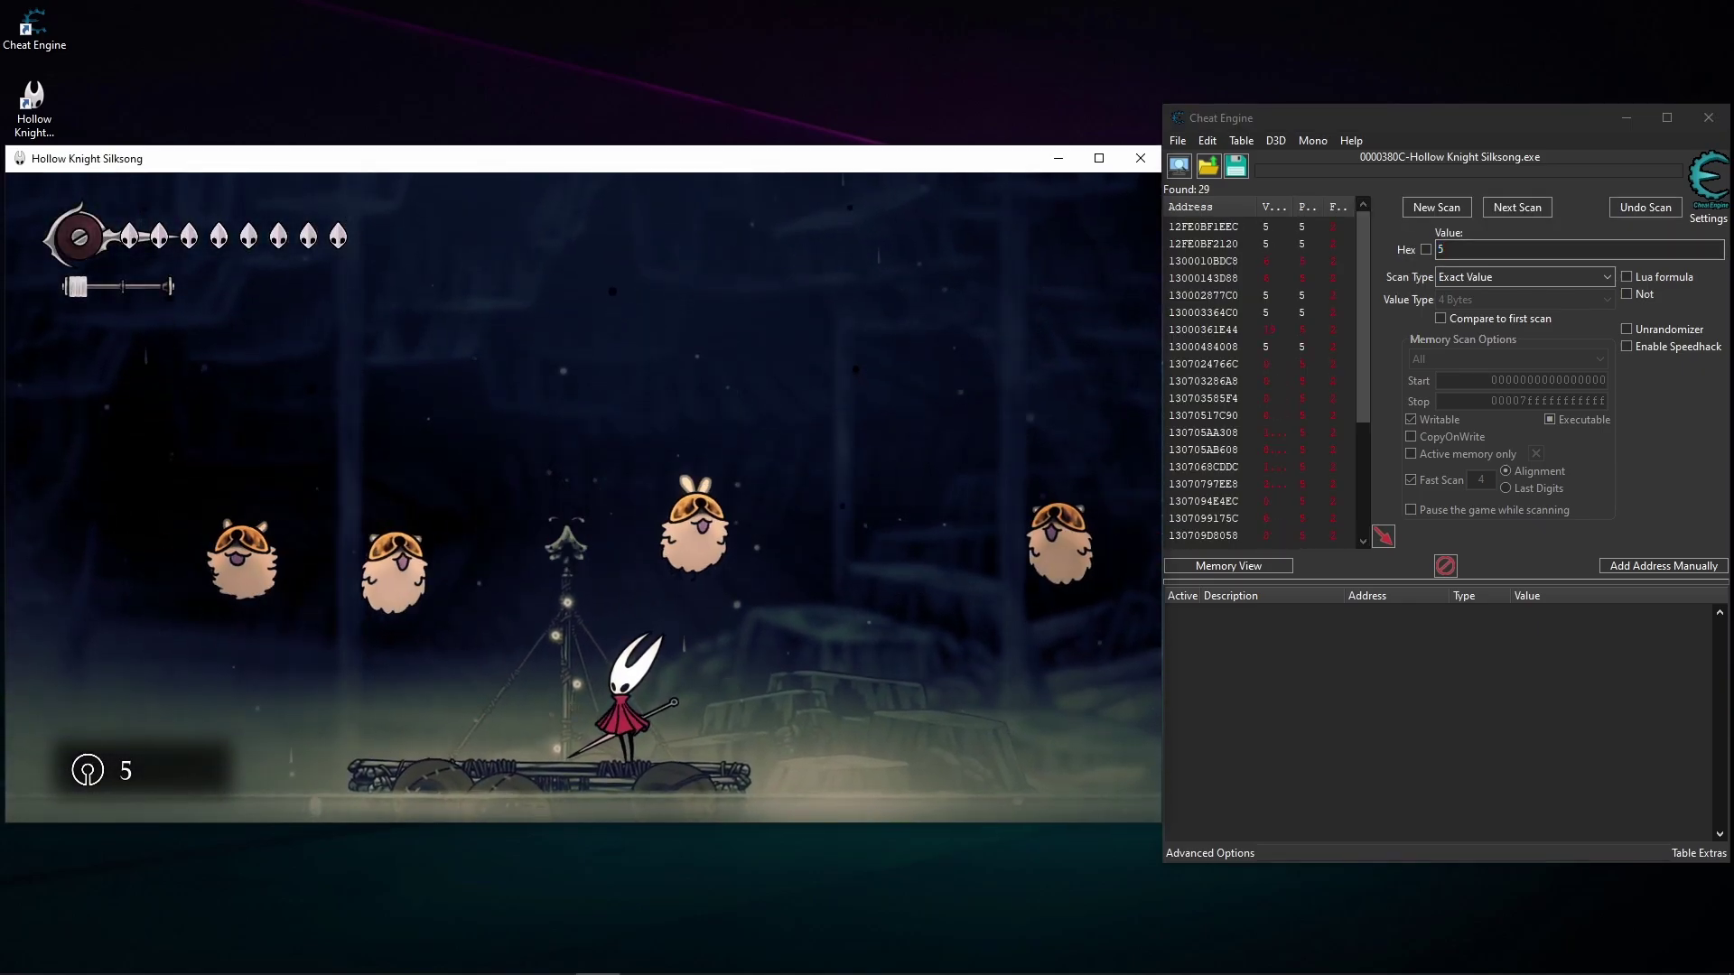
click(1424, 249)
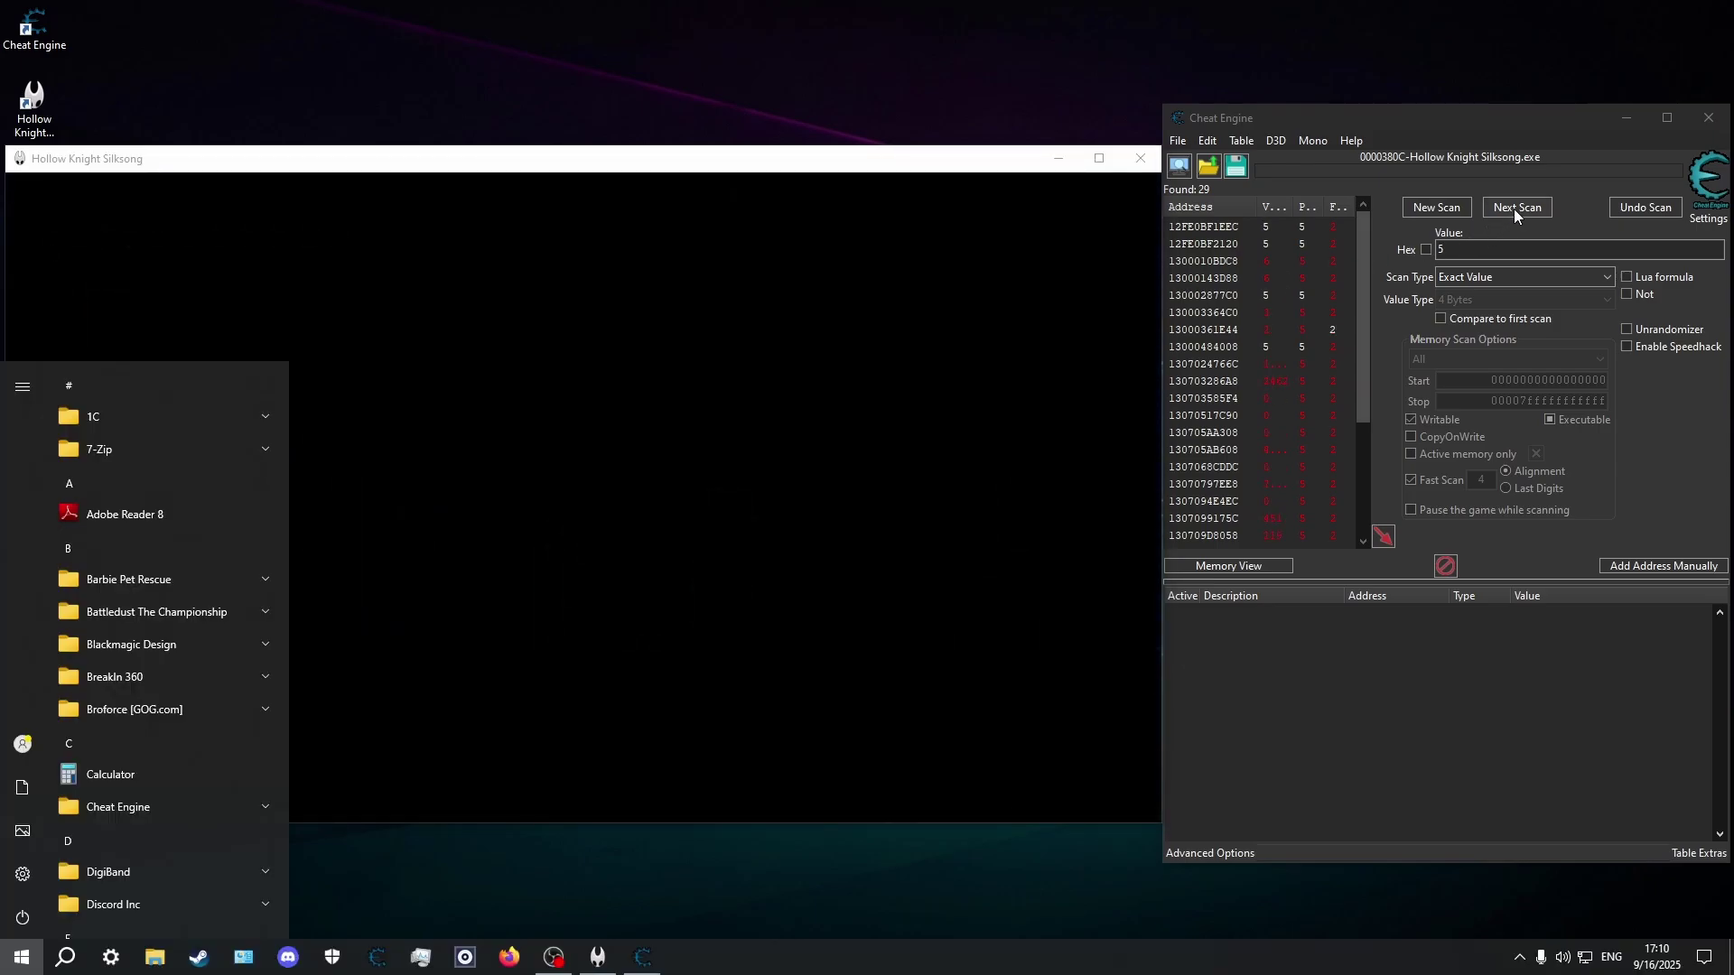
click(739, 517)
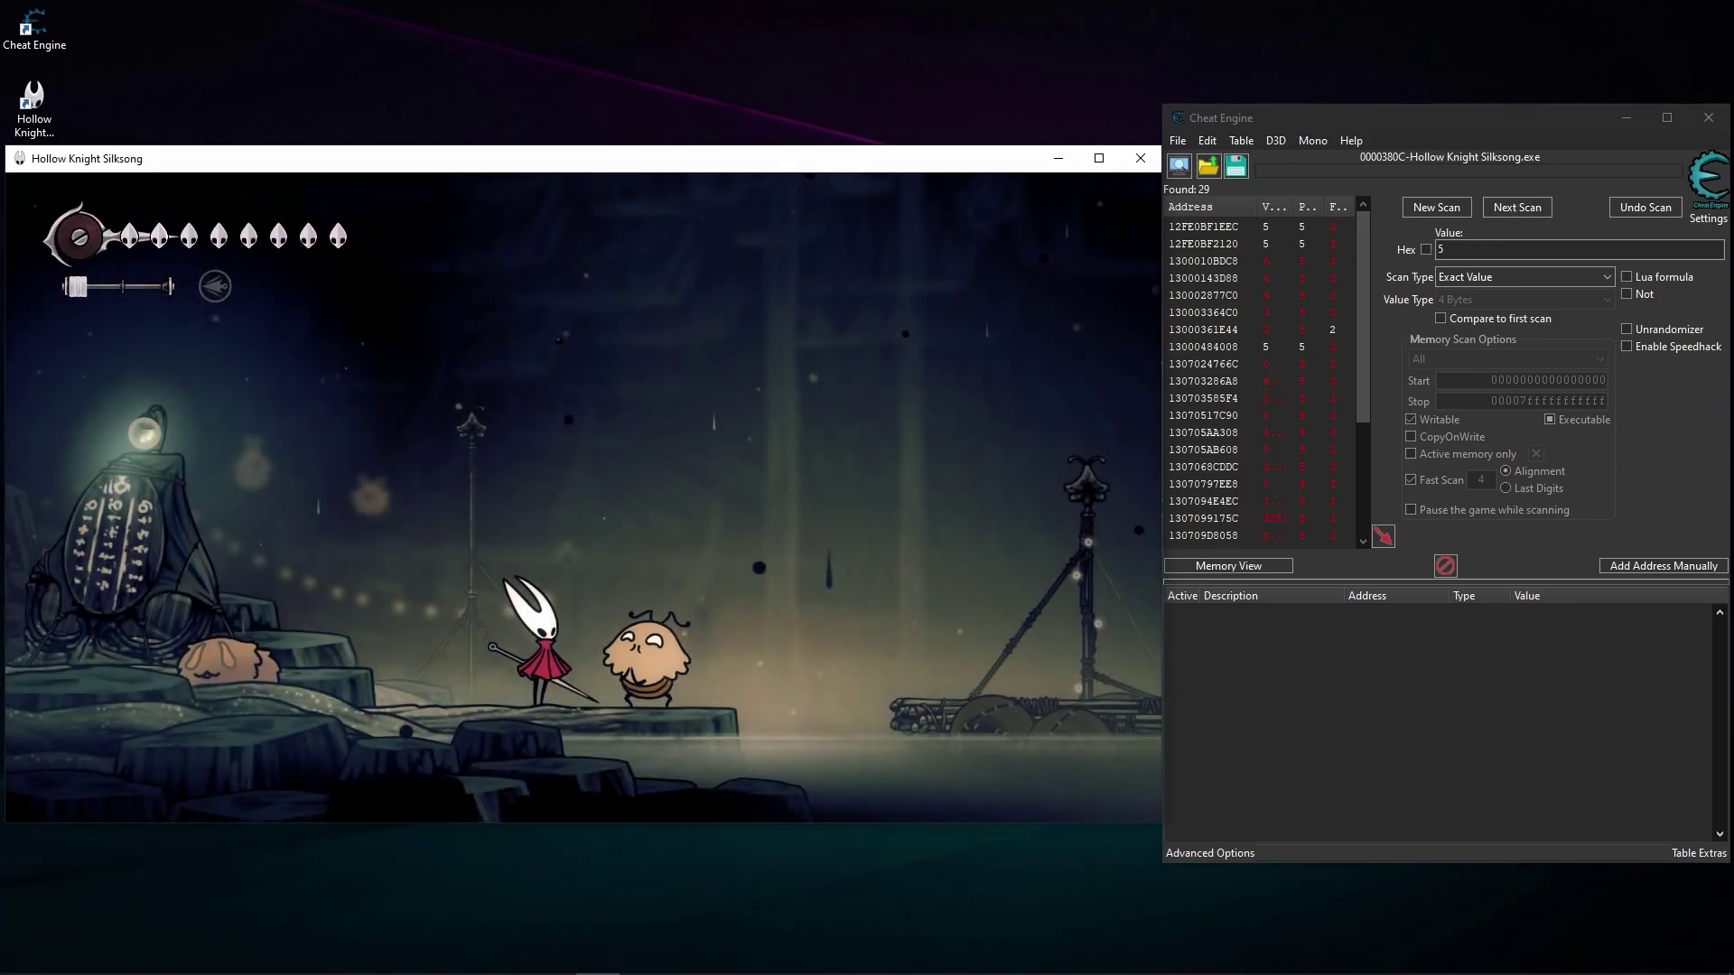
- Talk to Kratt and accept competing in a new Flea Bounce round
key(Up)
key(z)
key(x)
key(Up)
key(z)
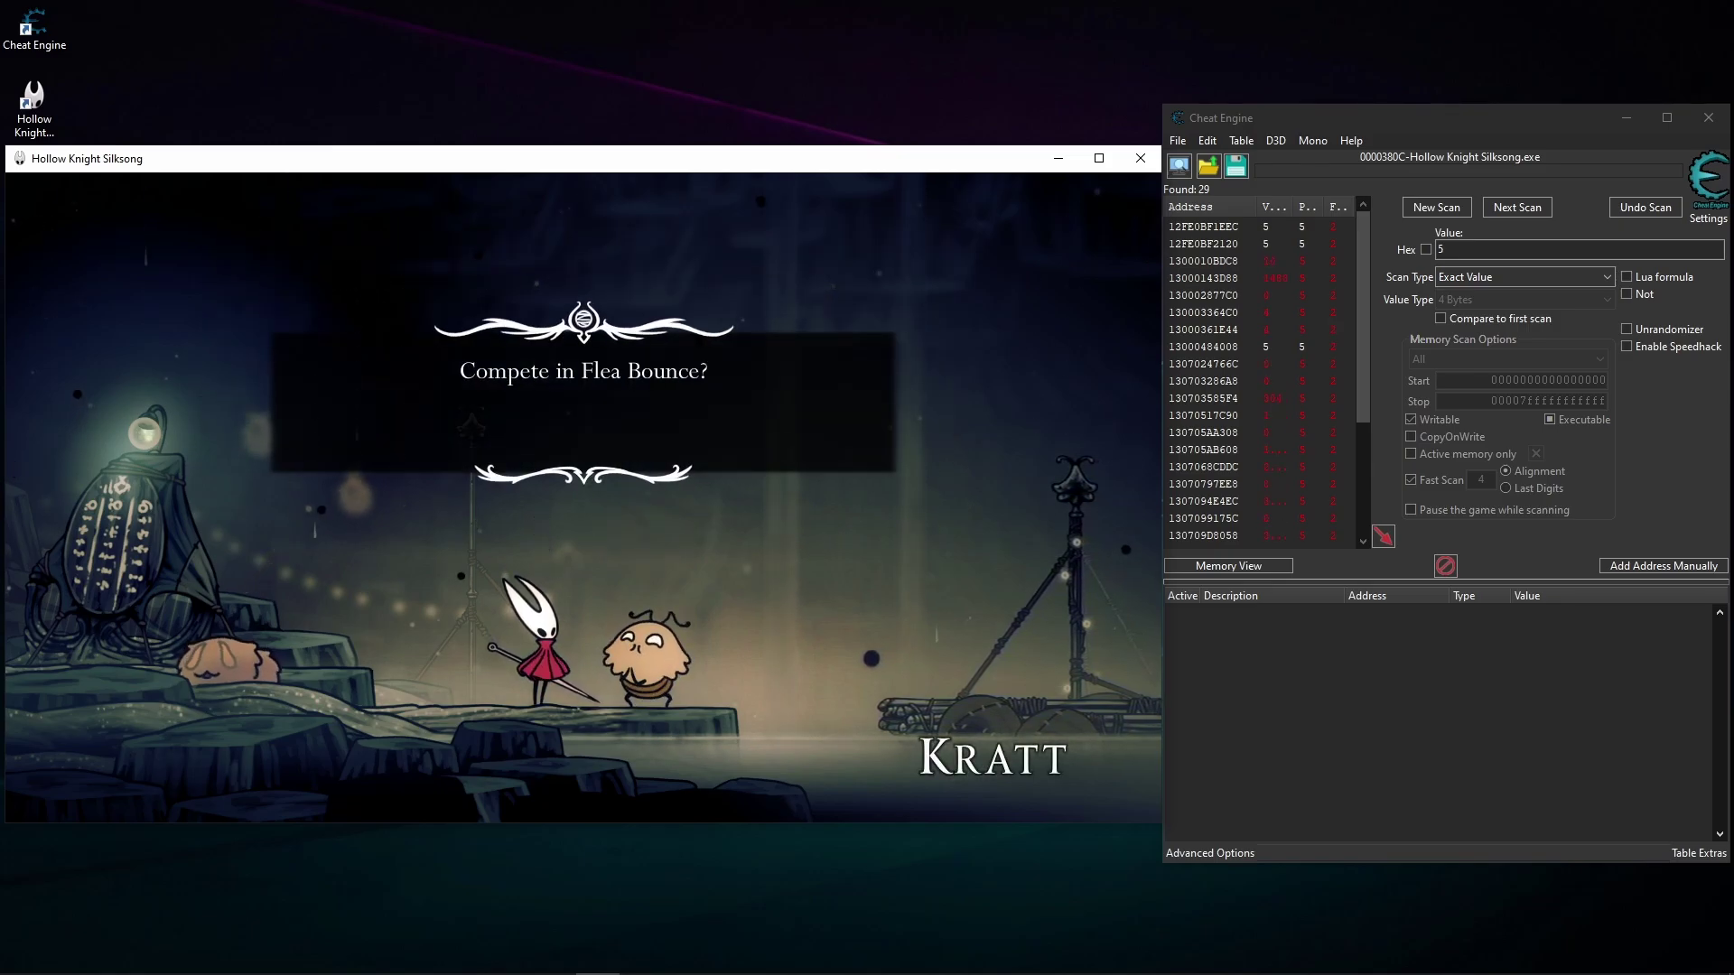
key(z)
key(x)
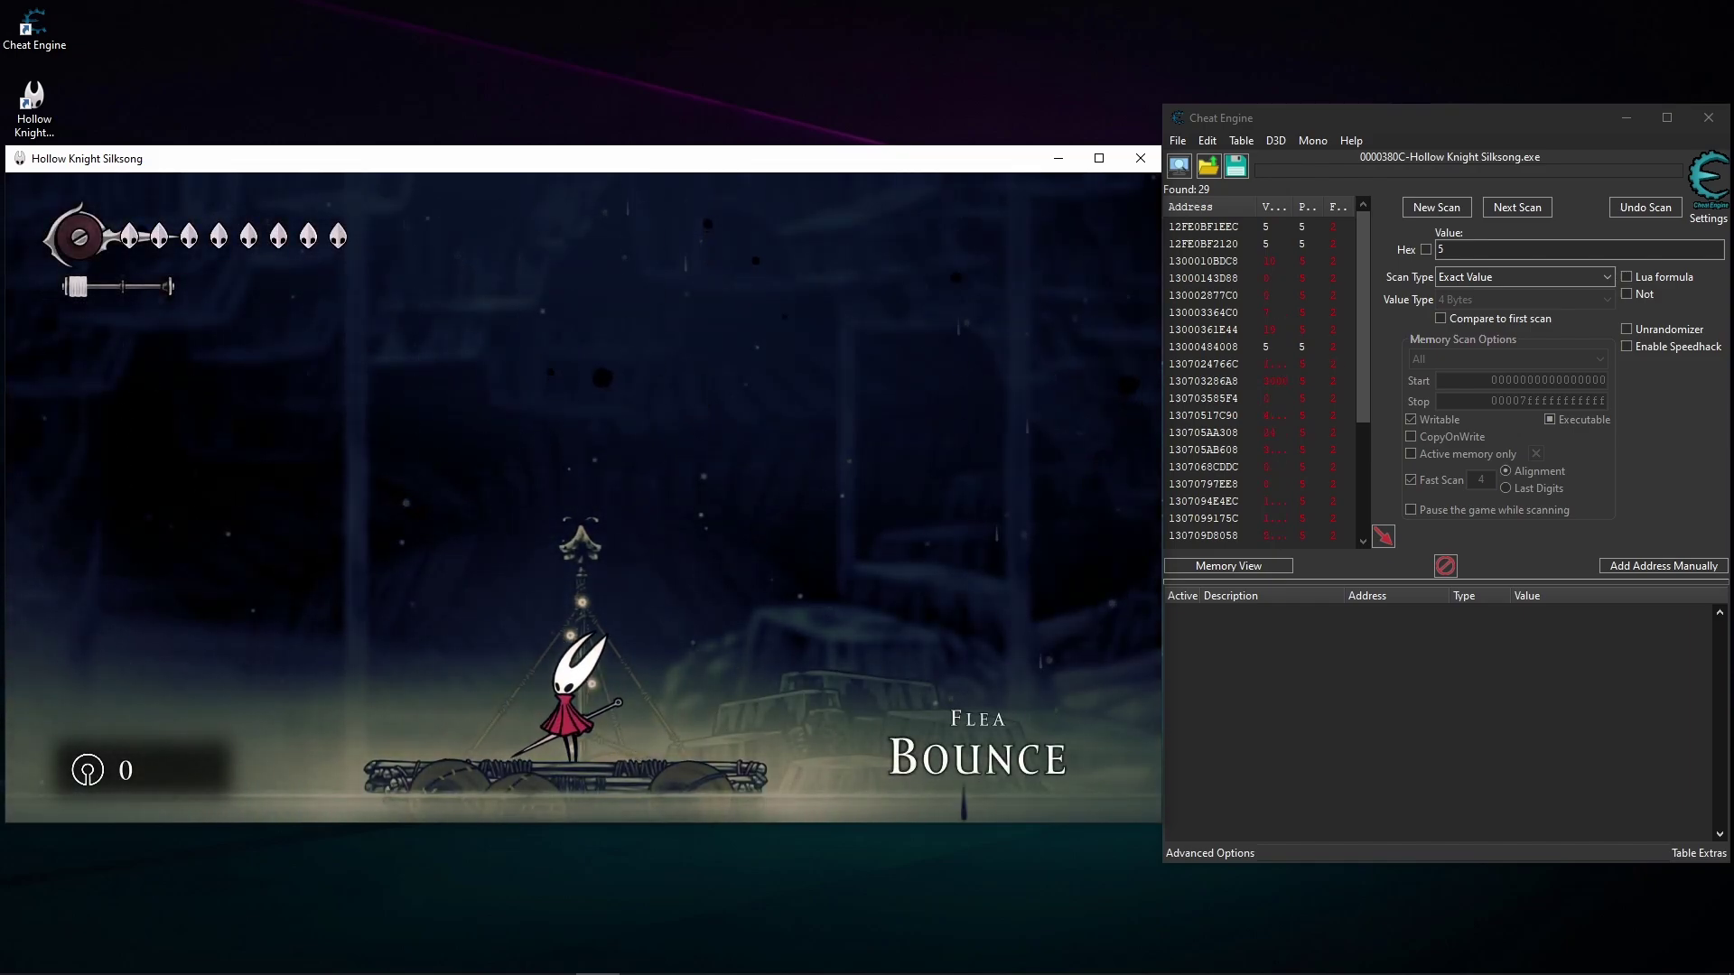
- Bounce on a flea until the Flea Bounce score shows 1, and pause the round
key(Left)
key(z)
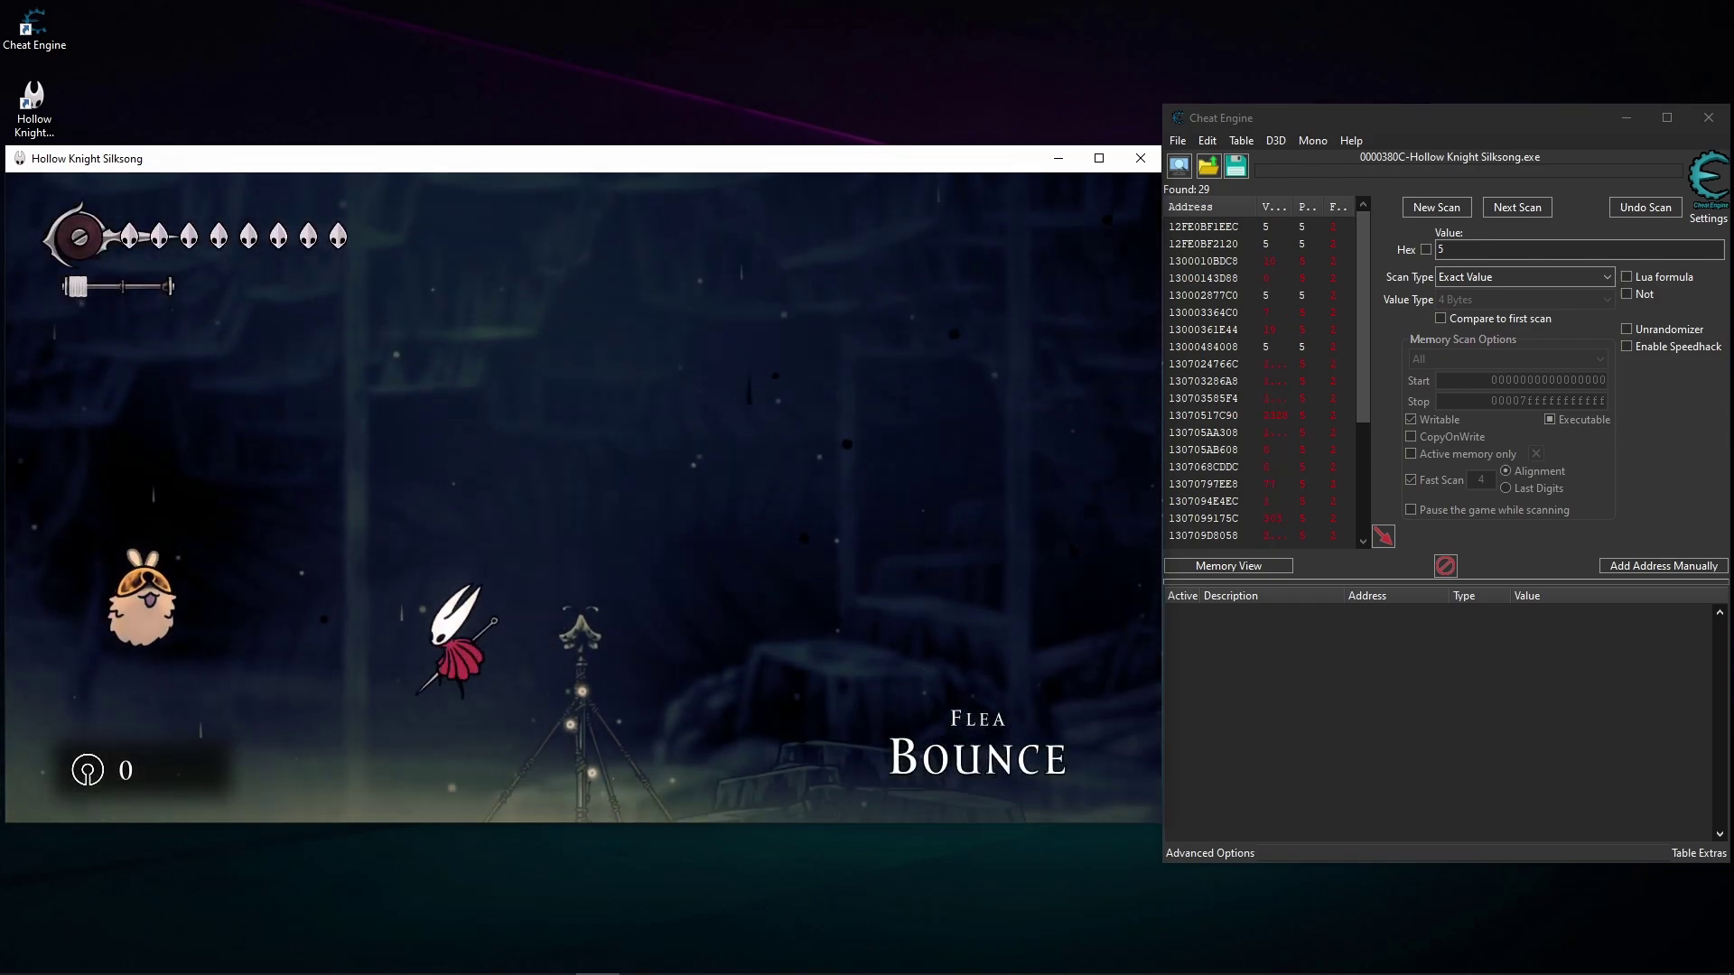
key(Down+x)
key(Escape)
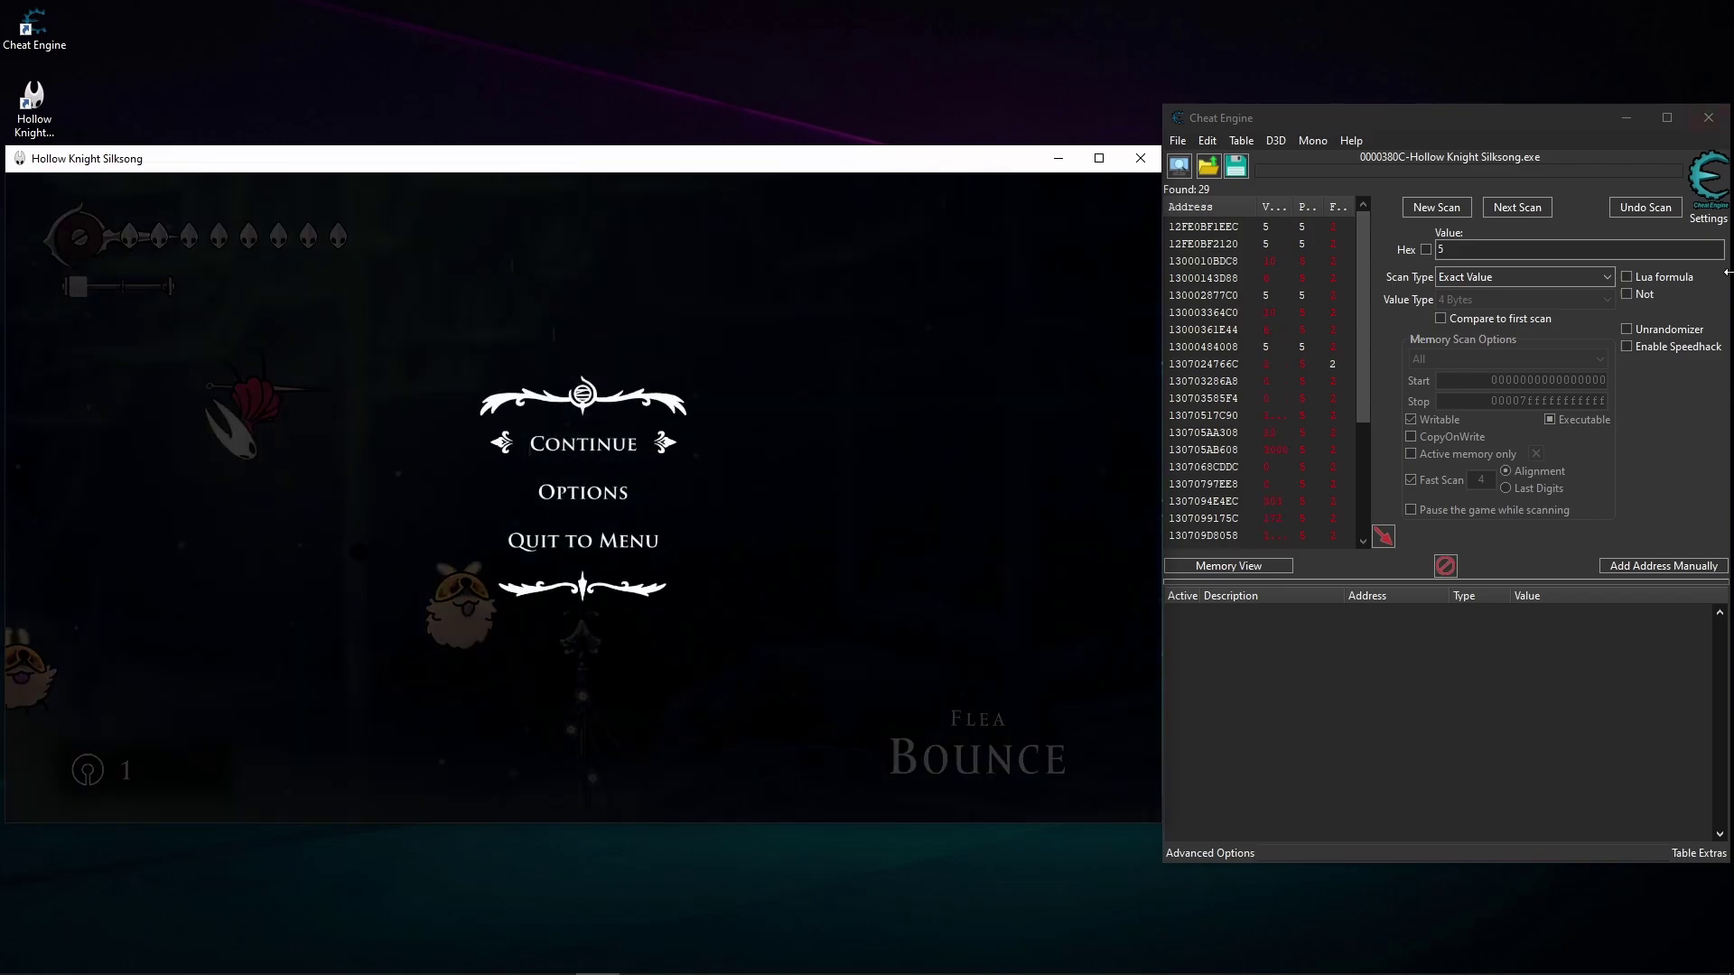
- Narrow the Cheat Engine results to the value 1 and add both remaining addresses to the address list
click(1410, 255)
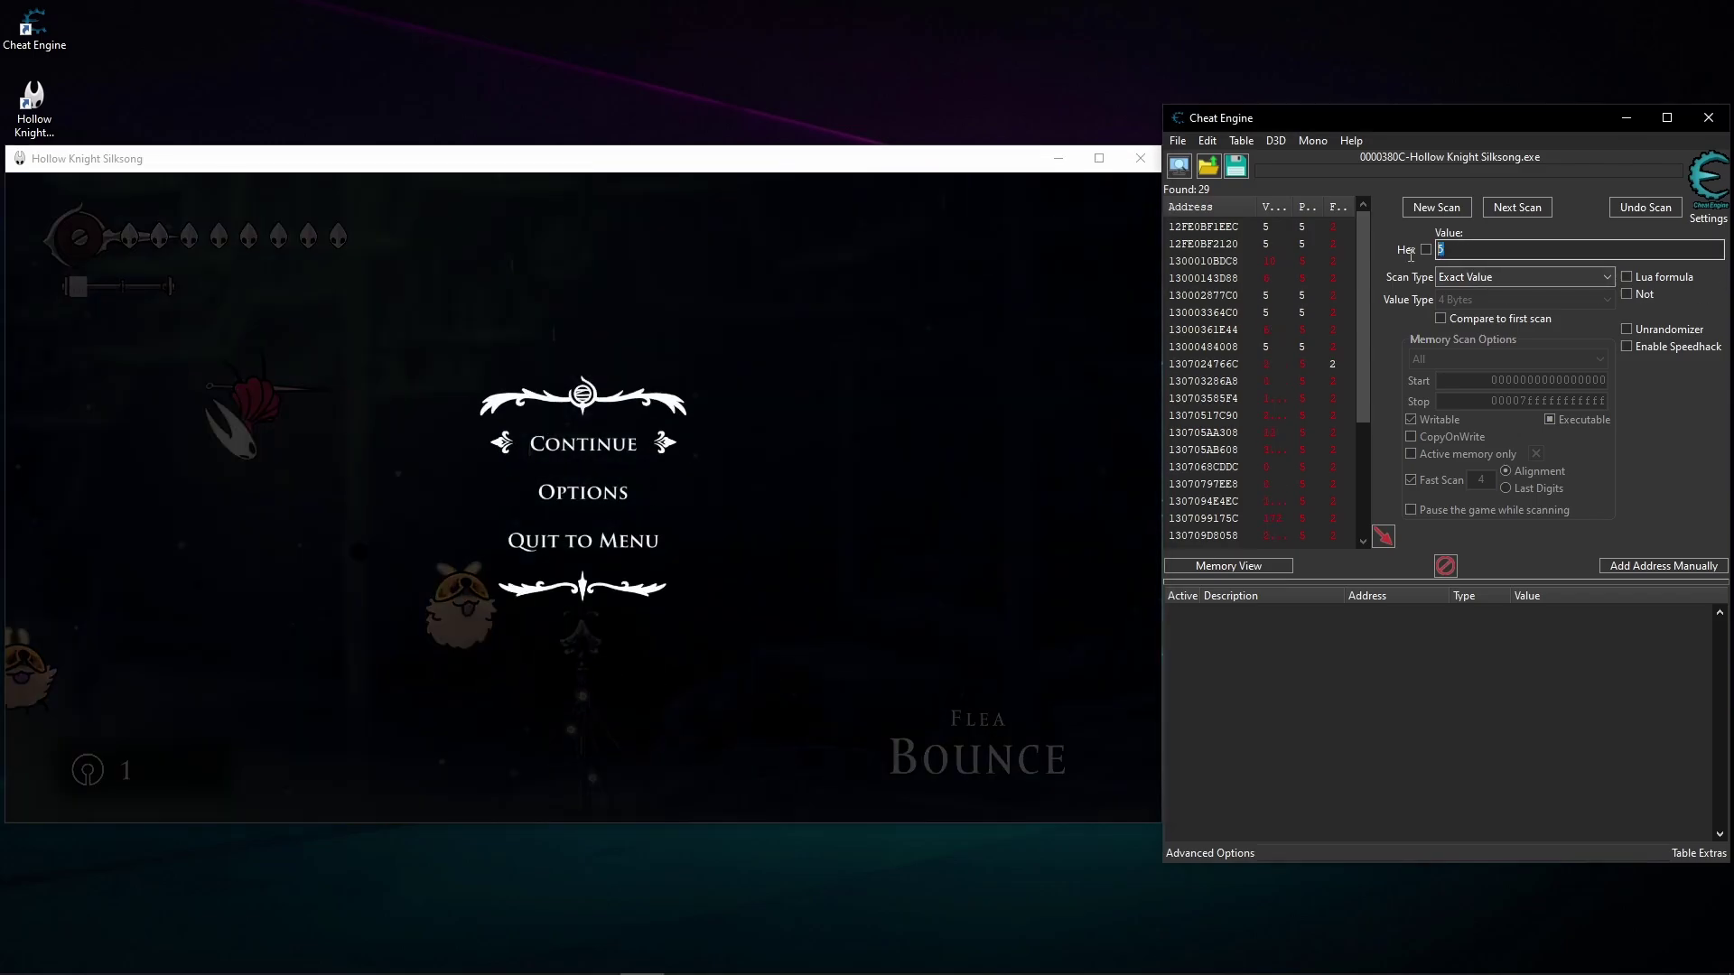
click(1510, 210)
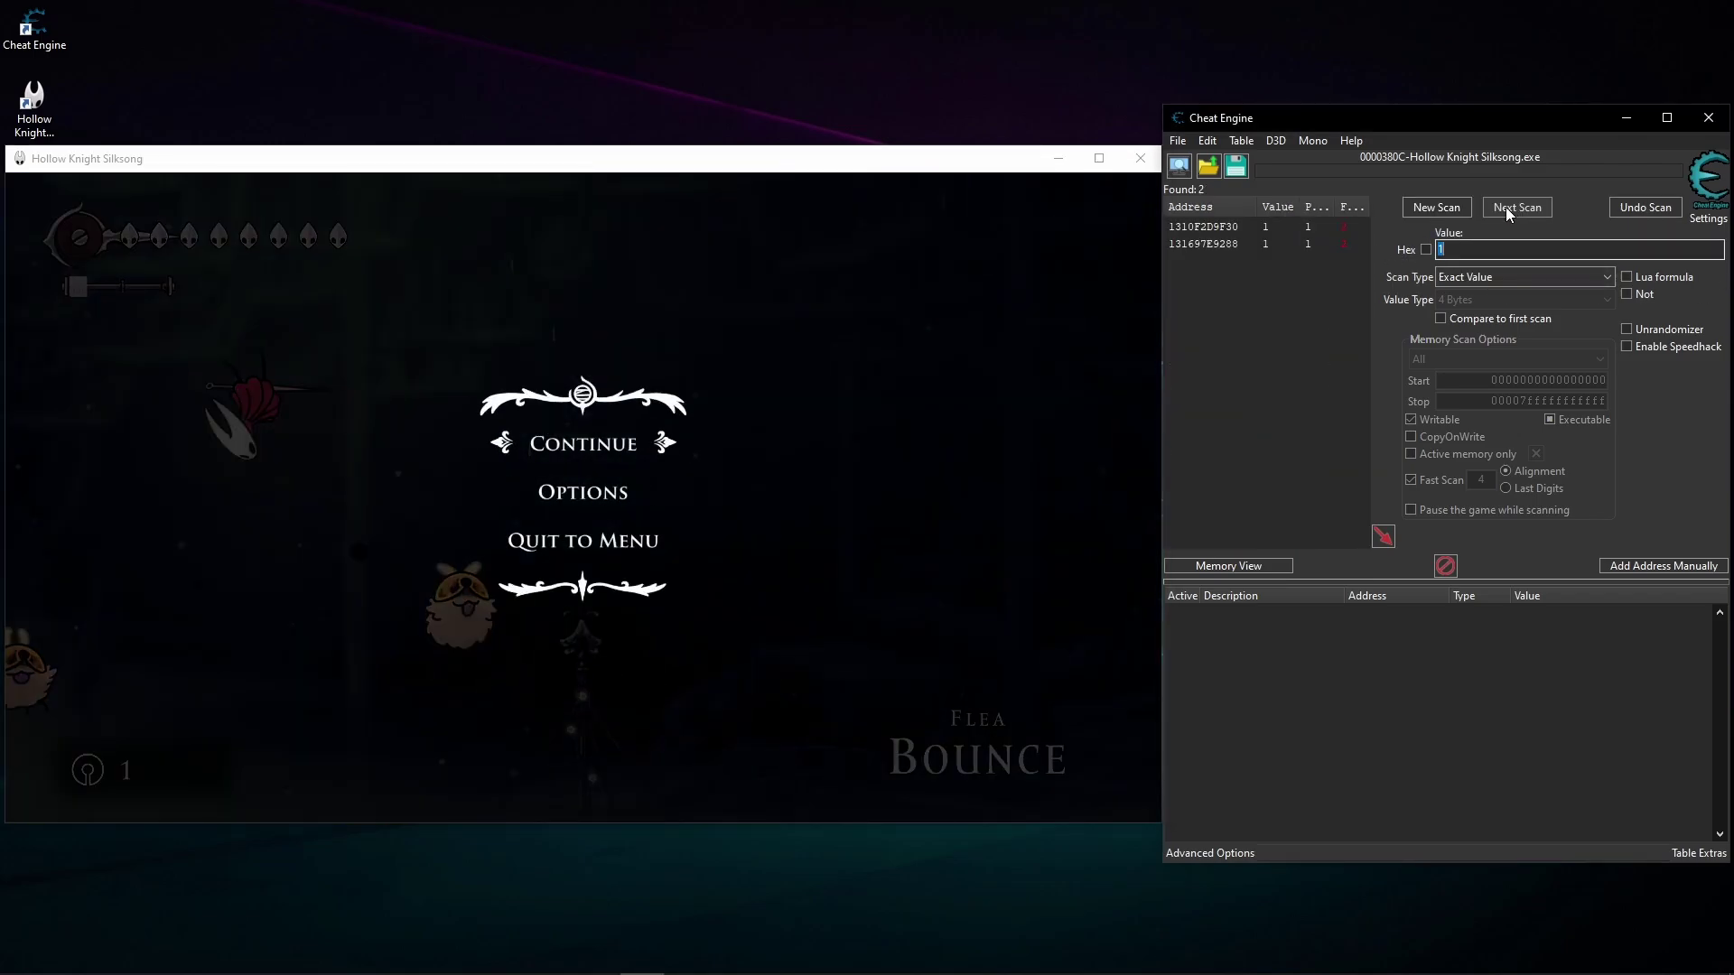
double_click(1253, 227)
double_click(1252, 243)
- Set the value of both Flea Bounce addresses in the address list to 696969
click(1537, 616)
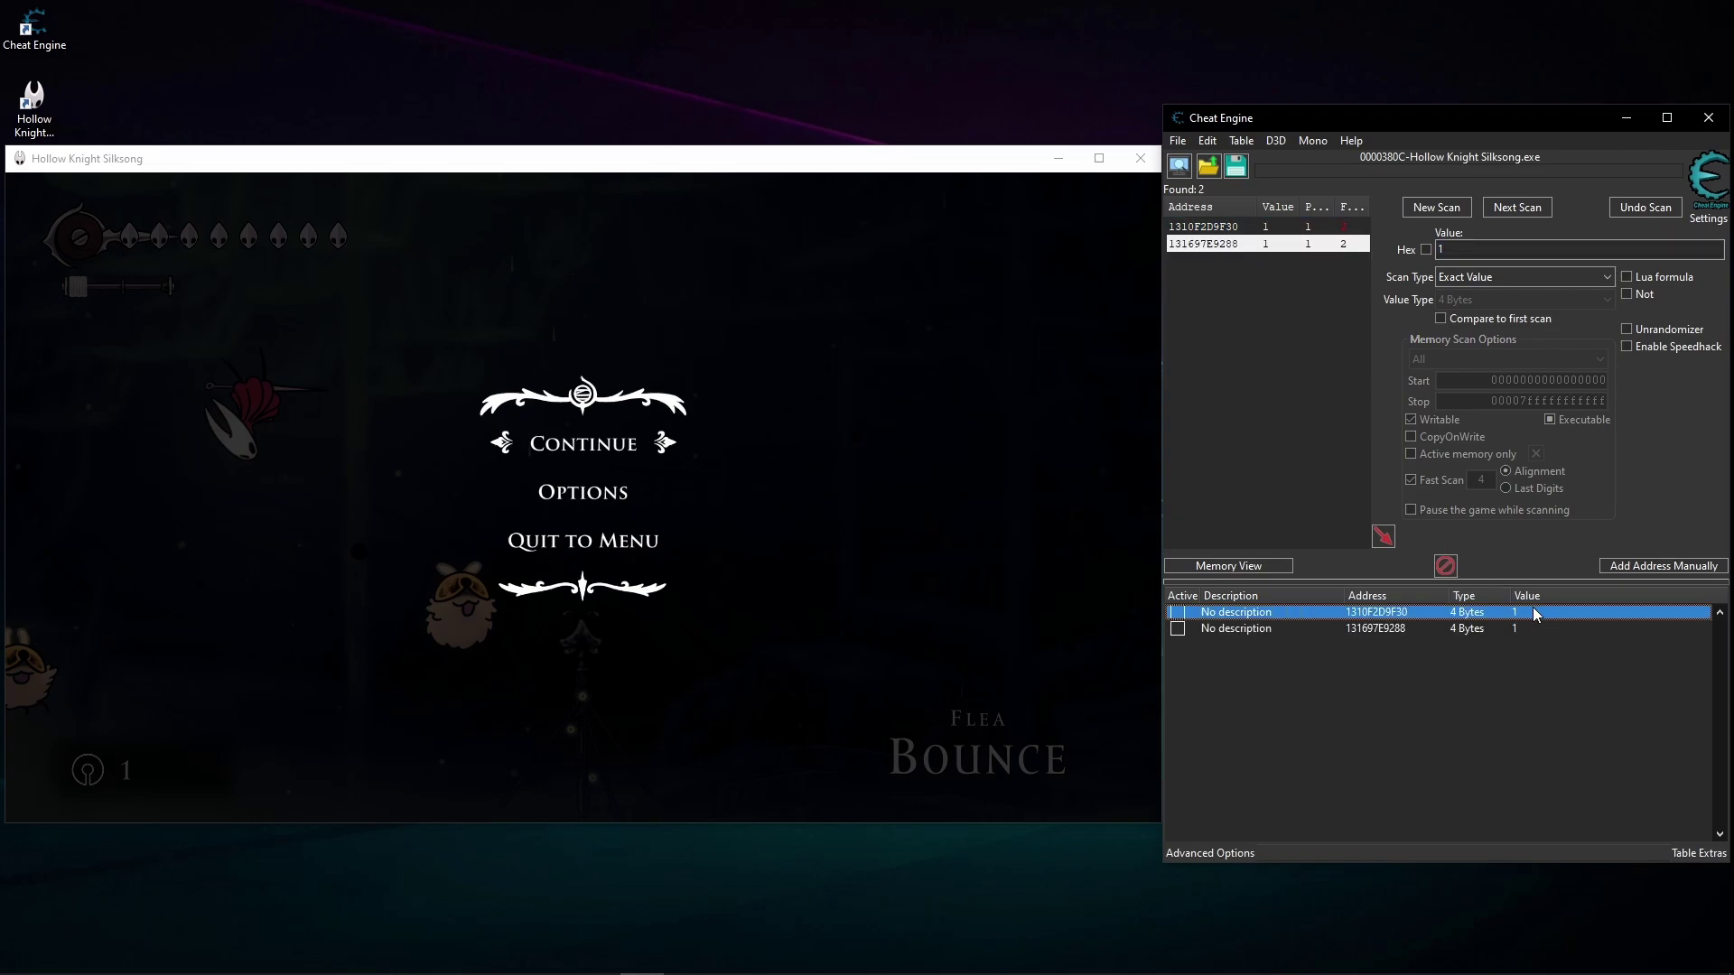
shift+click(1525, 629)
double_click(1515, 627)
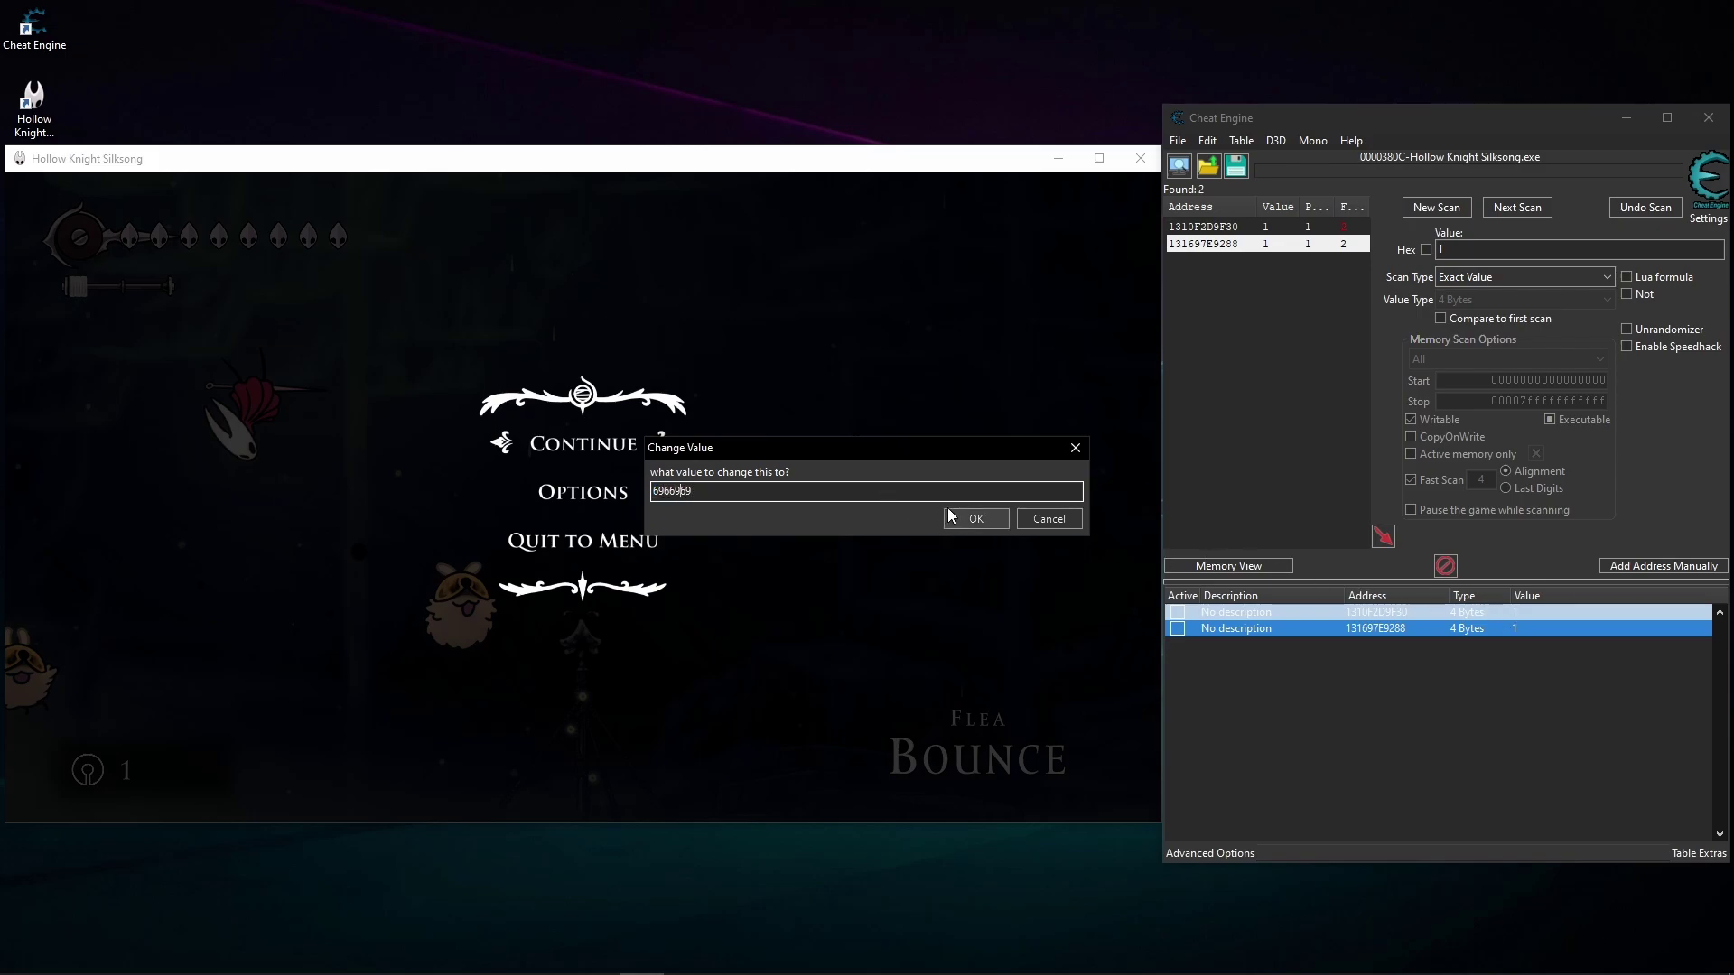
key(BackSpace)
click(977, 518)
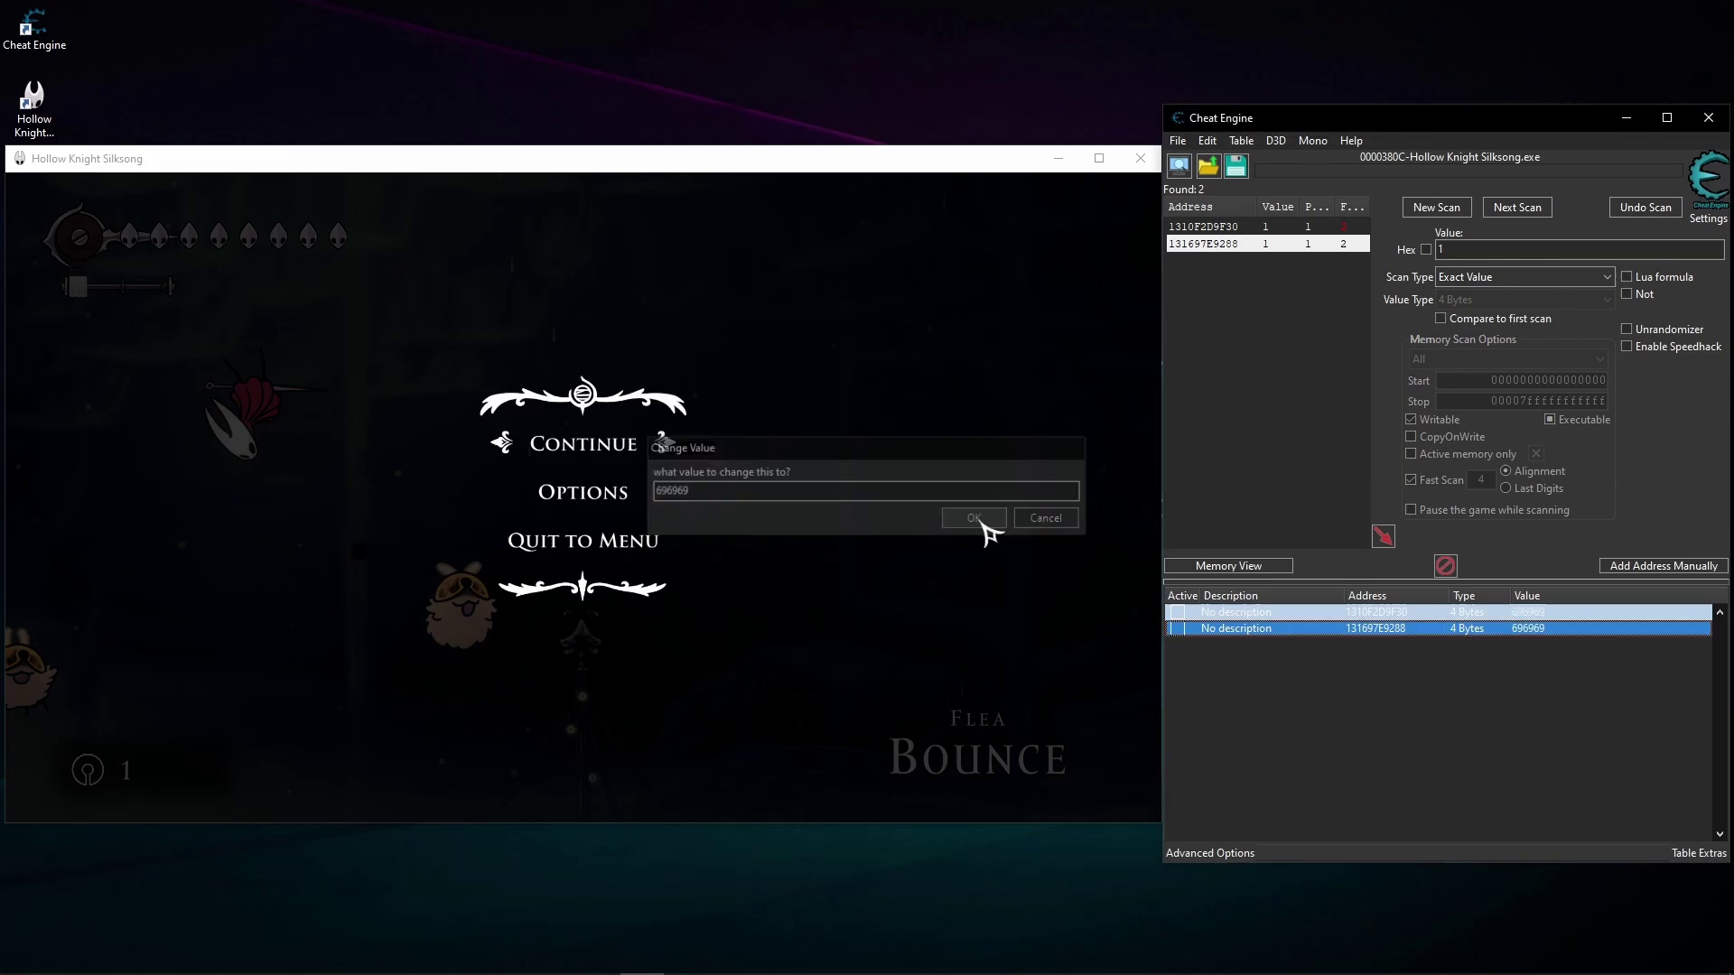
- Return to the game, finish the Flea Bounce round and advance through Kratt's closing dialogue
click(623, 457)
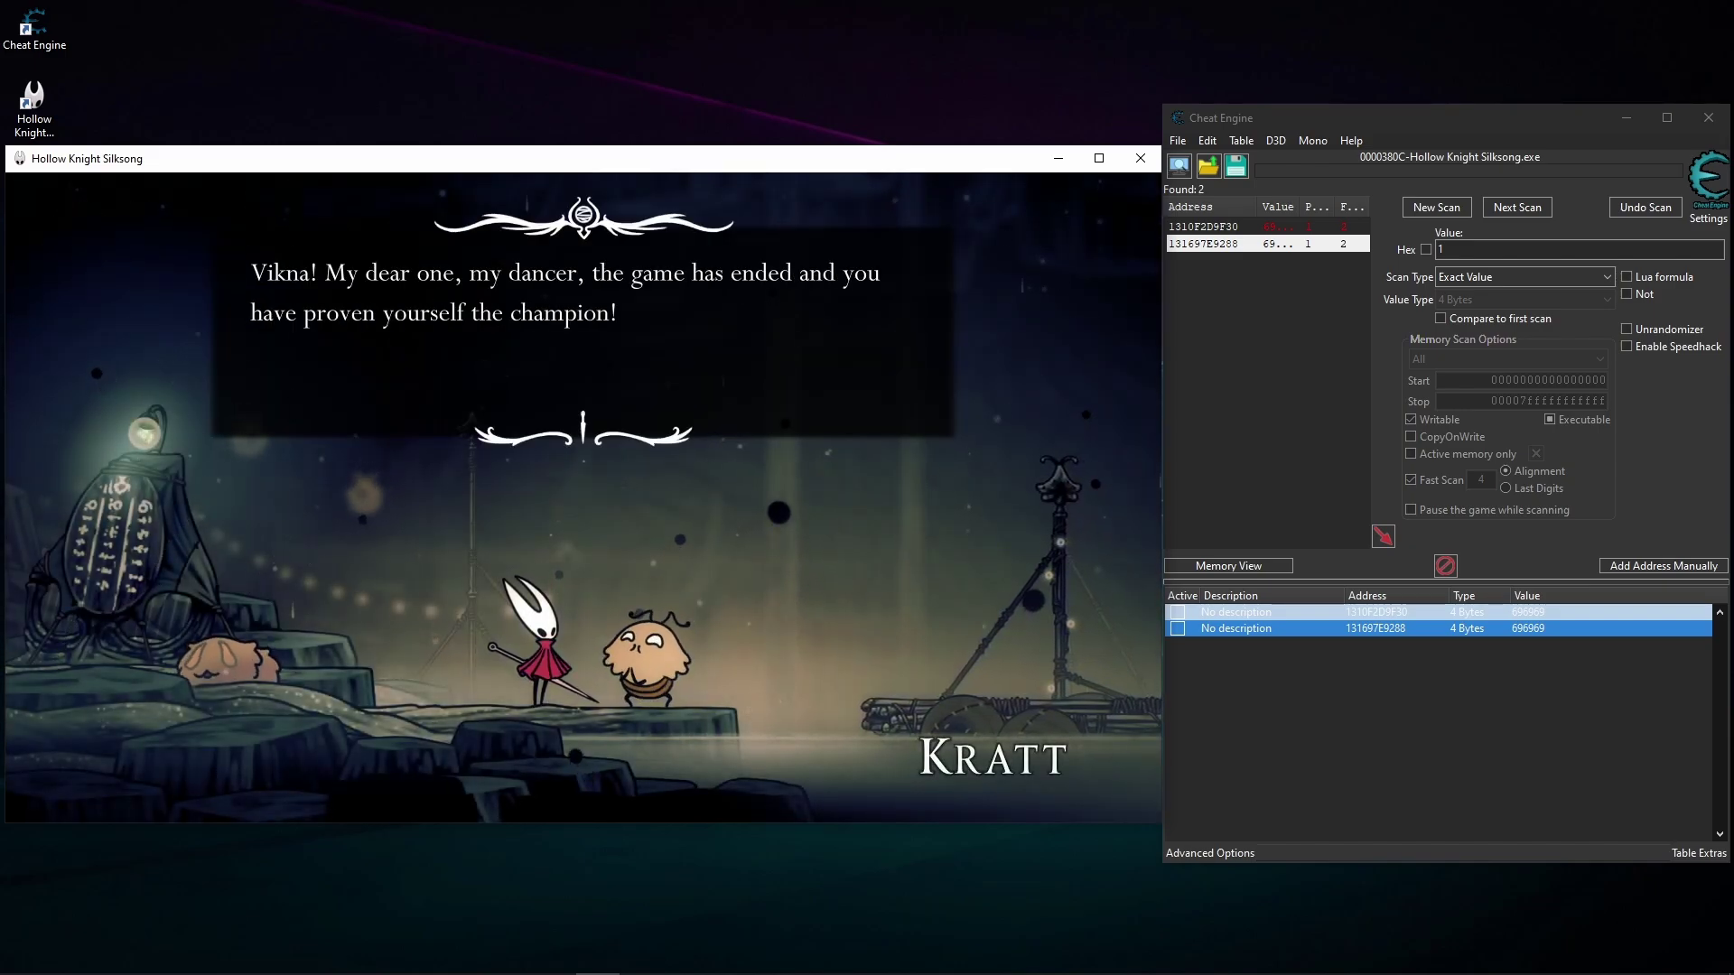
key(z)
key(z)
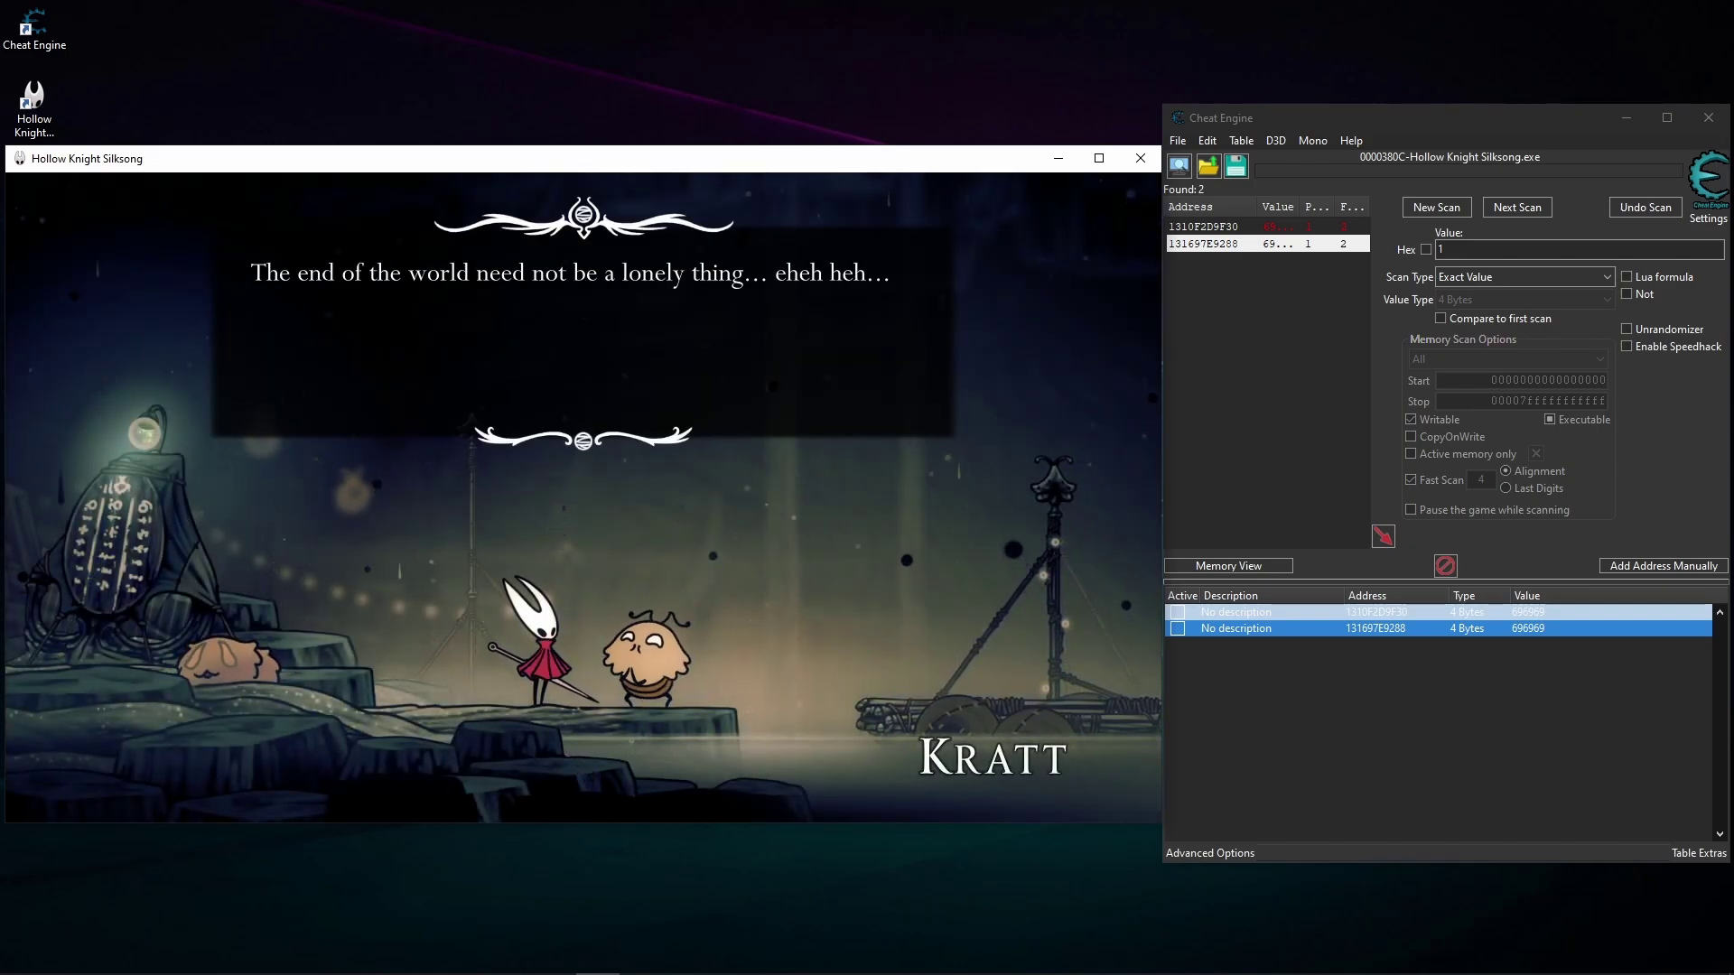
key(z)
- Go to the scoreboard beside the flea camp and inspect the Juggle, Dodge and Bounce scores
key(Left)
key(z)
key(c)
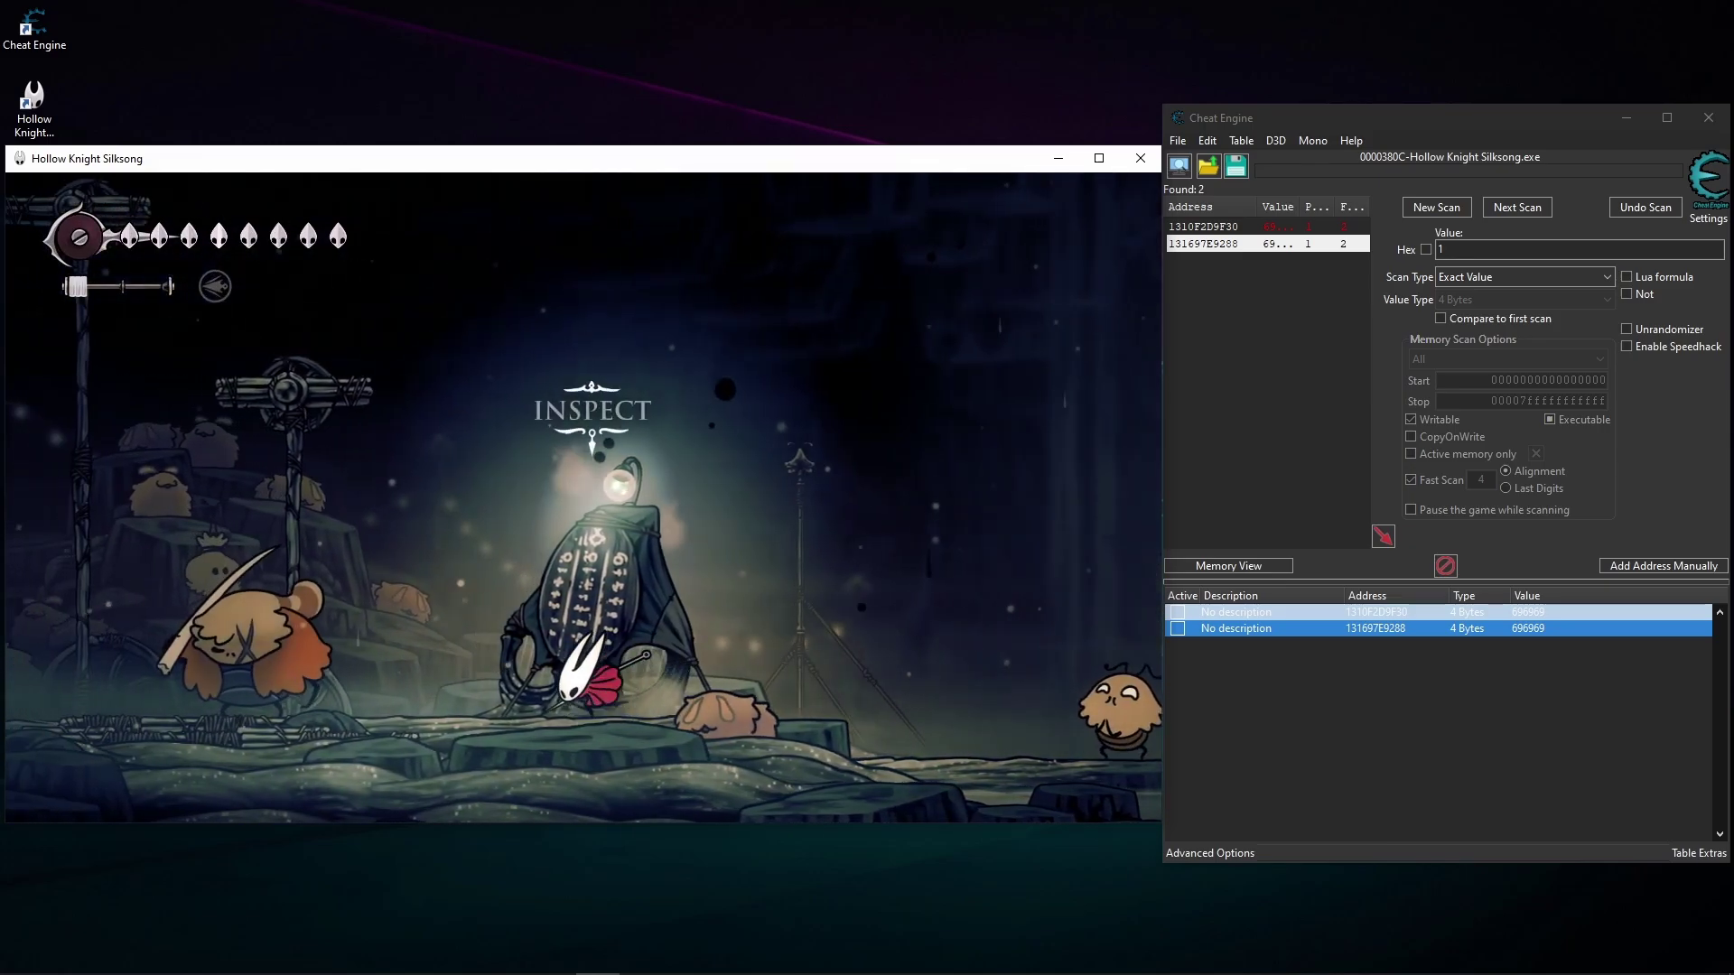
key(Up)
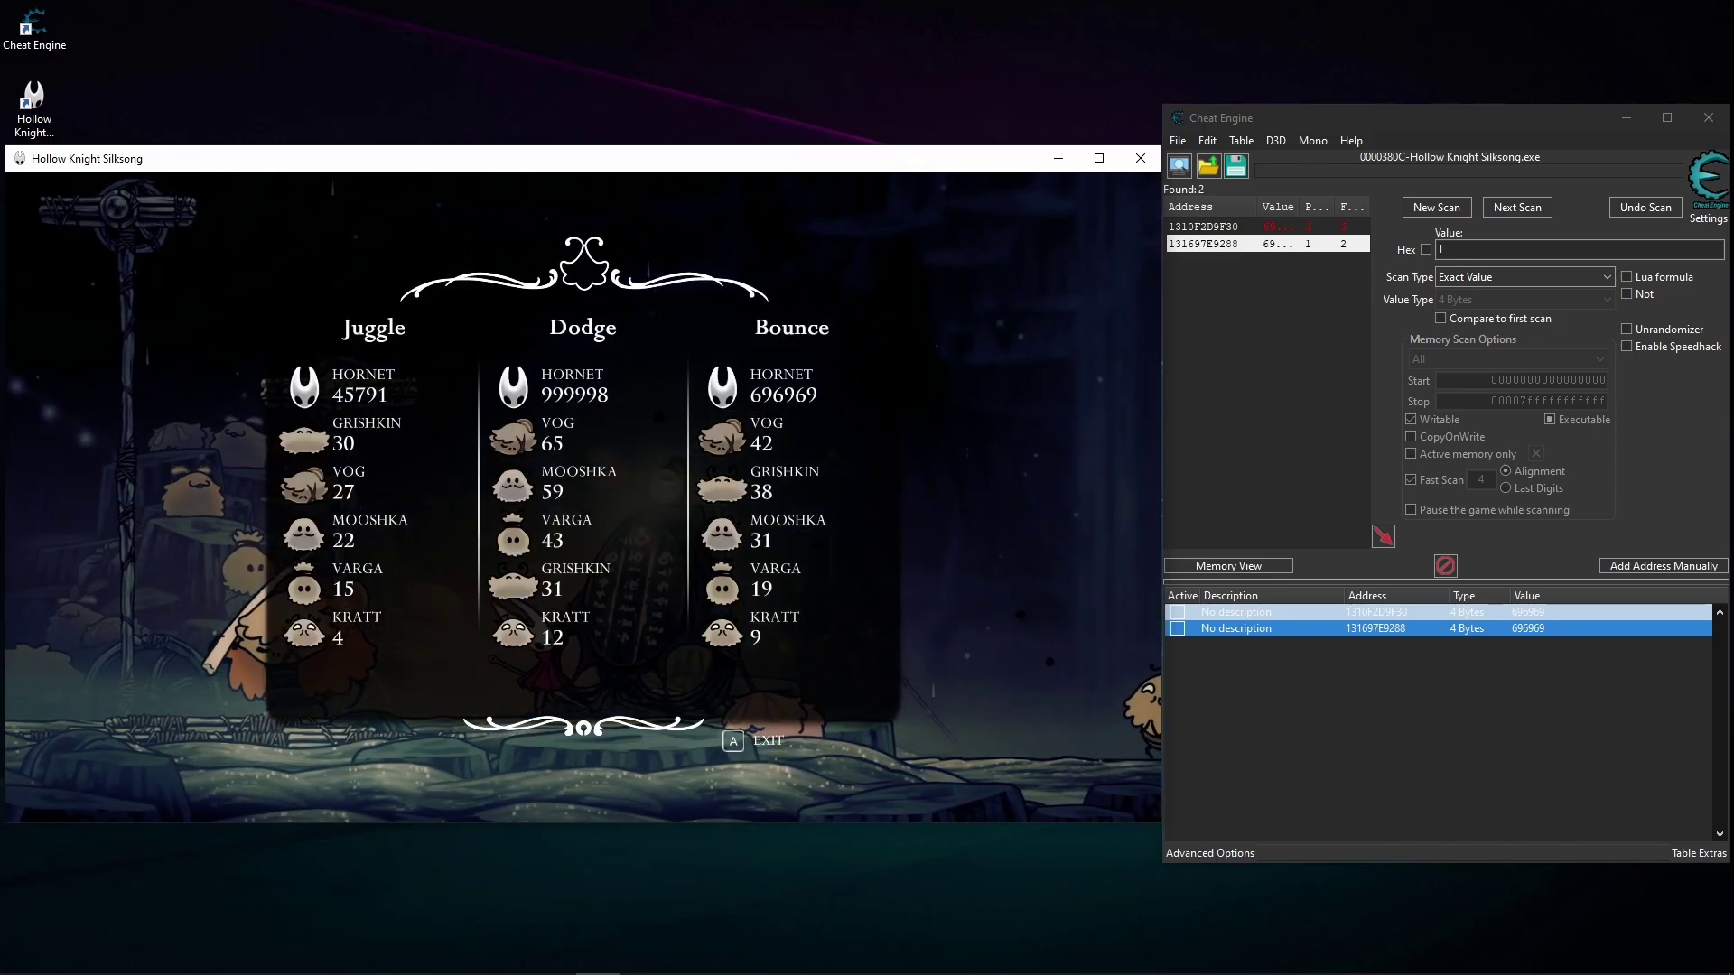